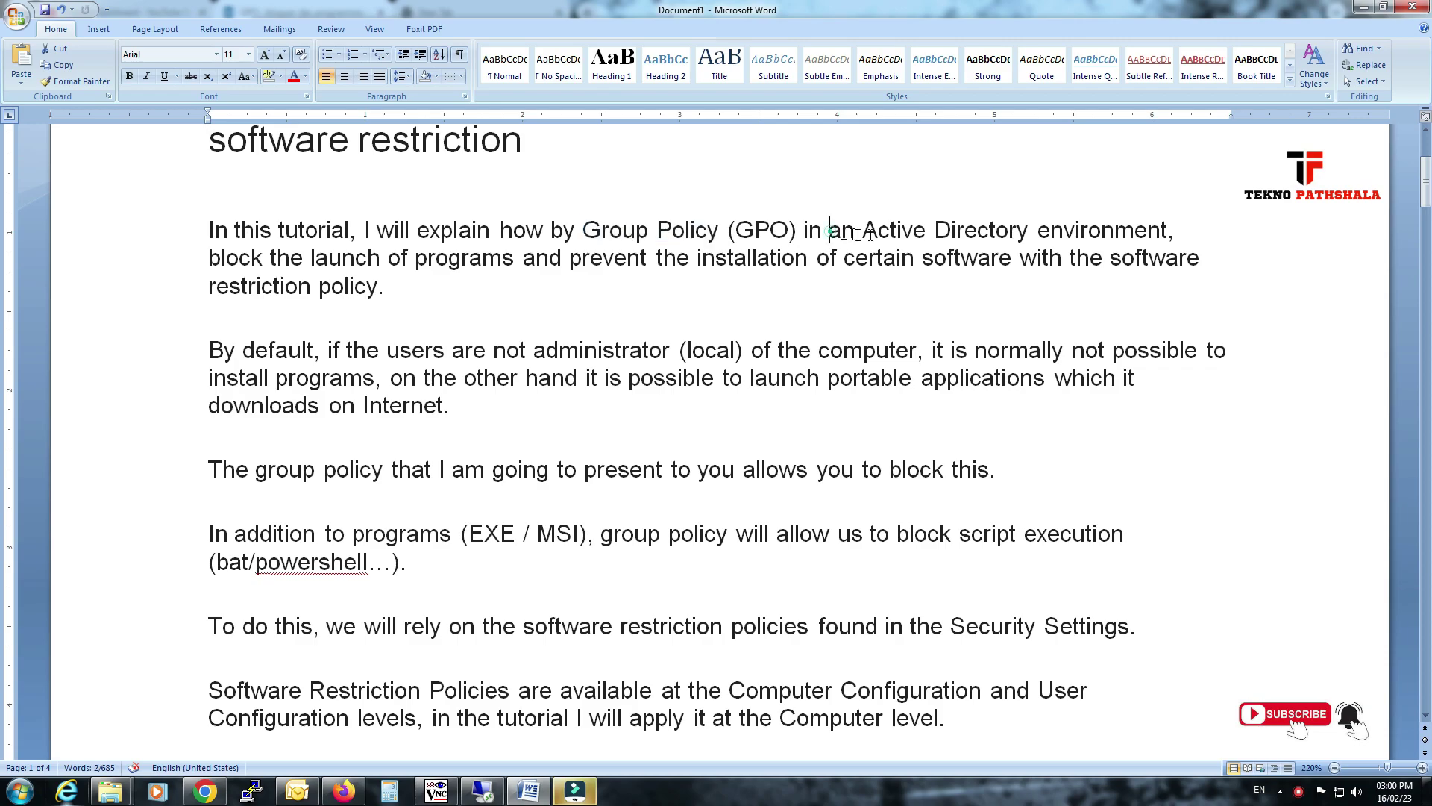
Read the tutorial introduction, highlighting phrases about blocking software installation and portable applications.
left_click(295, 263)
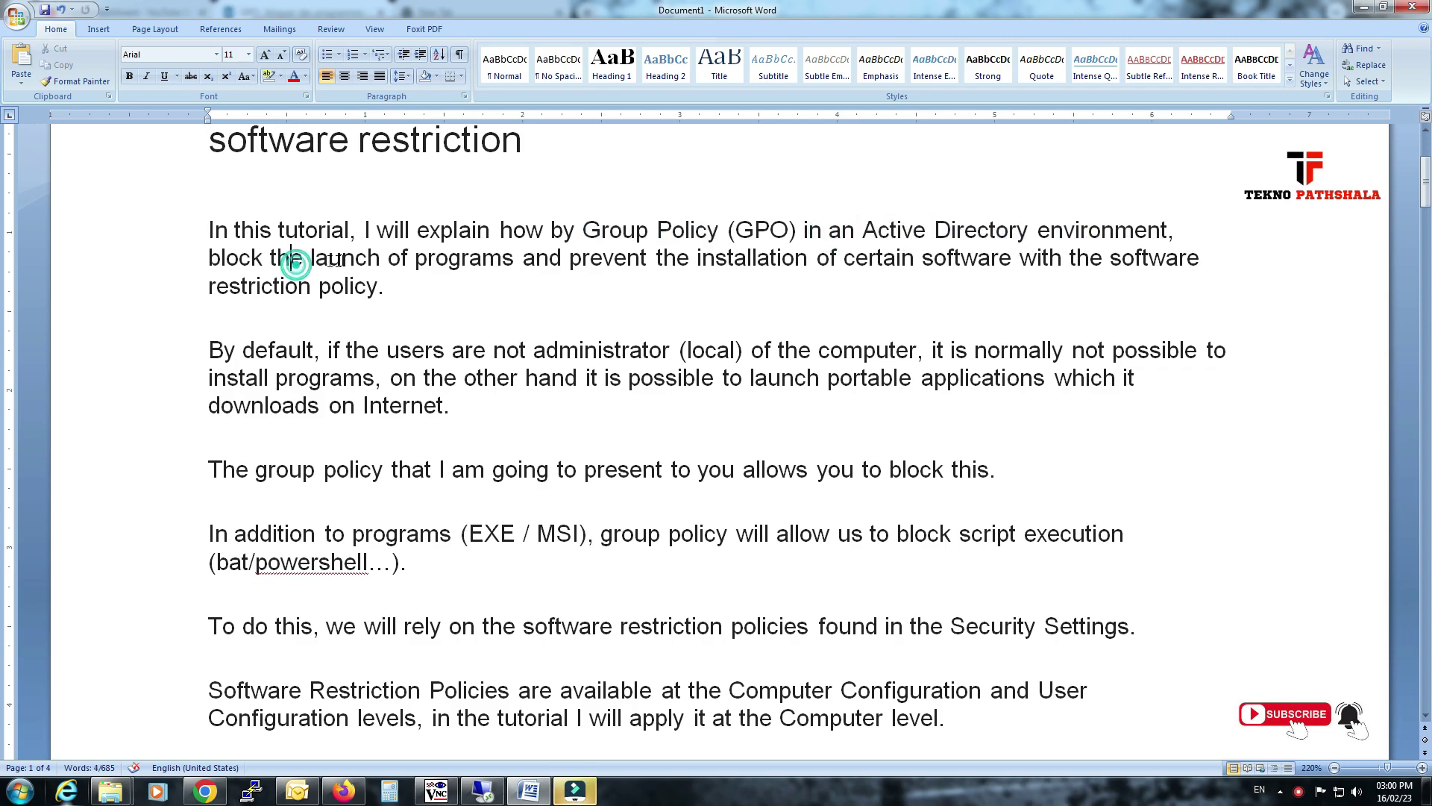
left_click_drag(415, 258, 547, 275)
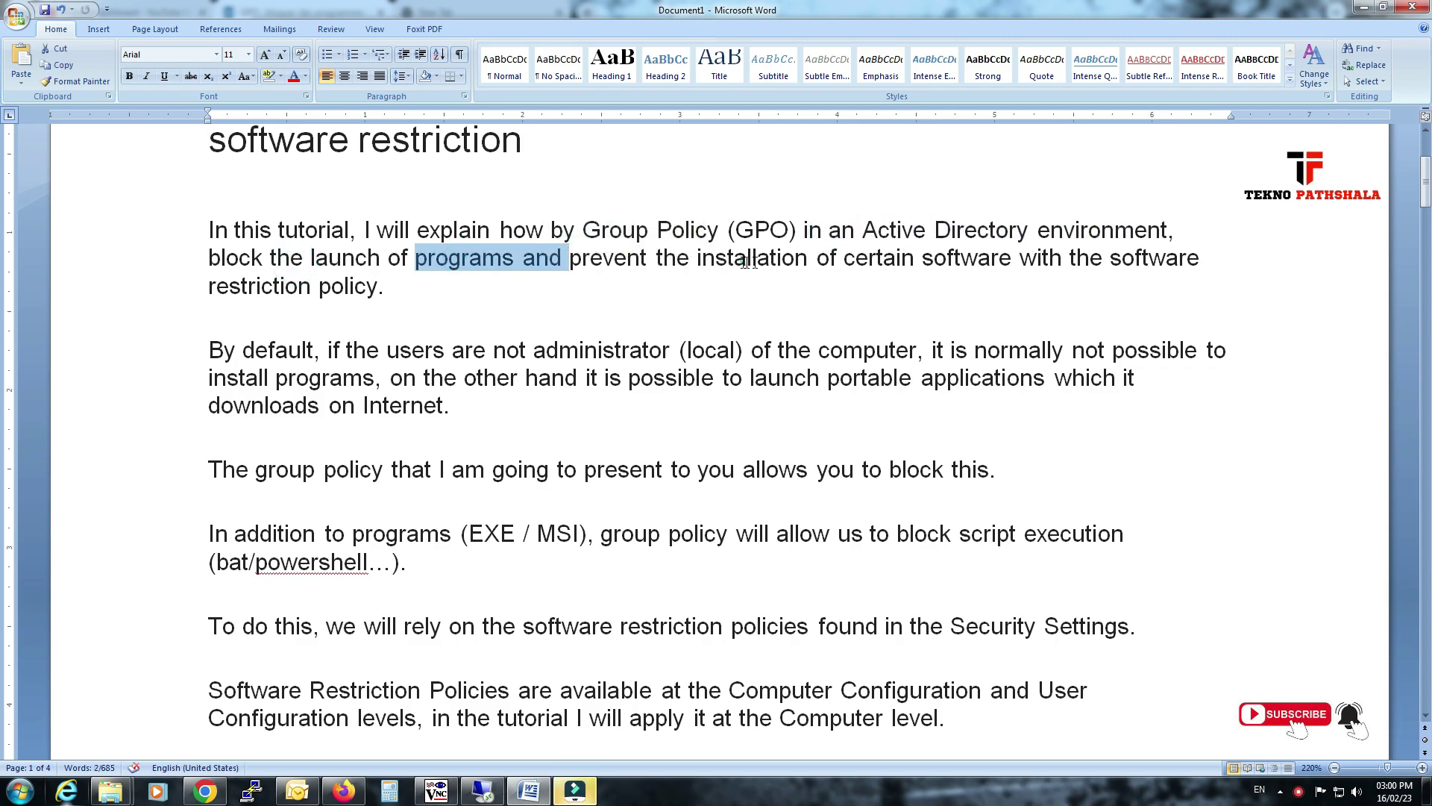
left_click_drag(698, 260, 932, 273)
mouse_move(319, 286)
left_mouse_down()
mouse_move(337, 287)
mouse_move(302, 272)
left_mouse_up()
scroll(321, 287, "down", 3)
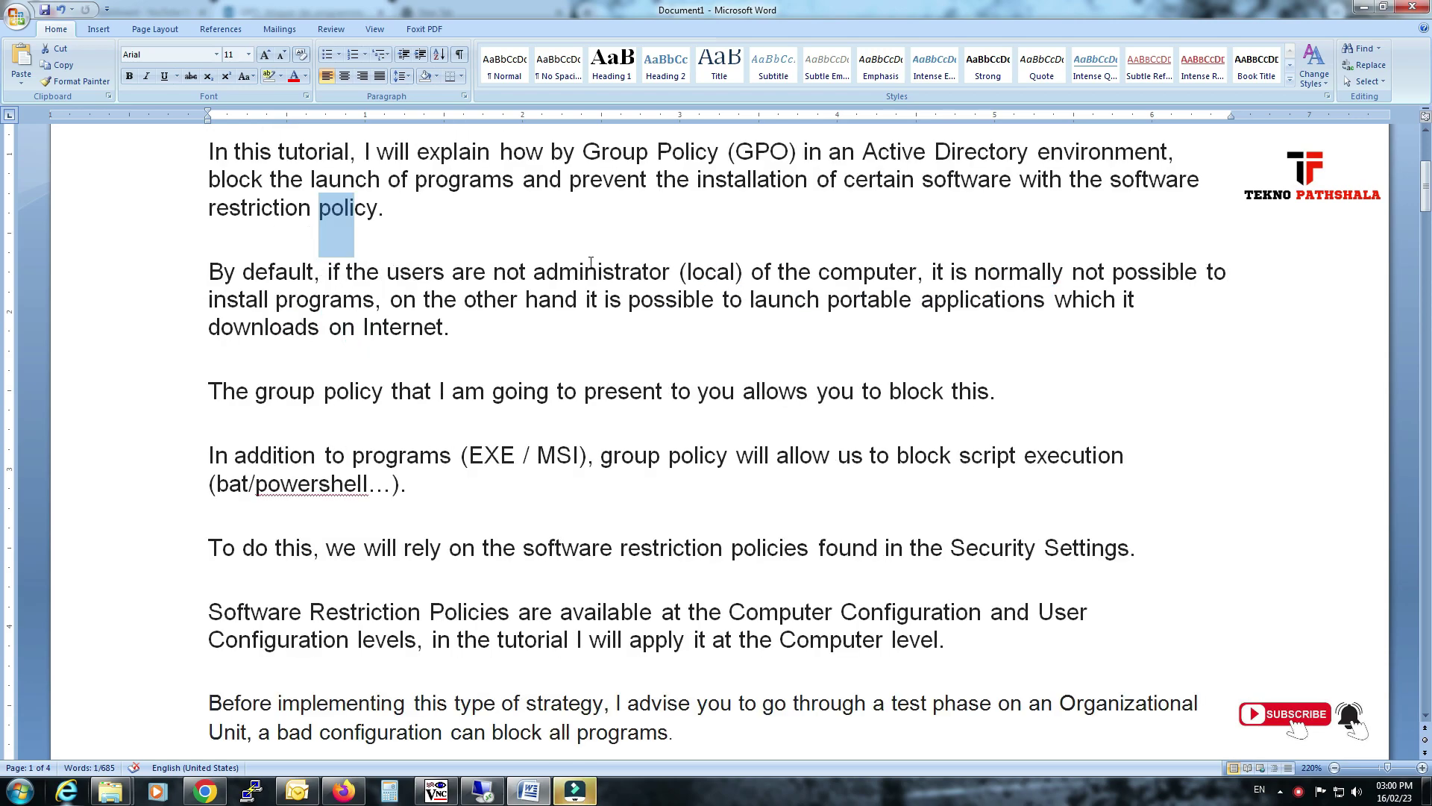
left_click_drag(771, 270, 916, 273)
left_click_drag(1023, 266, 1205, 273)
left_click(344, 302)
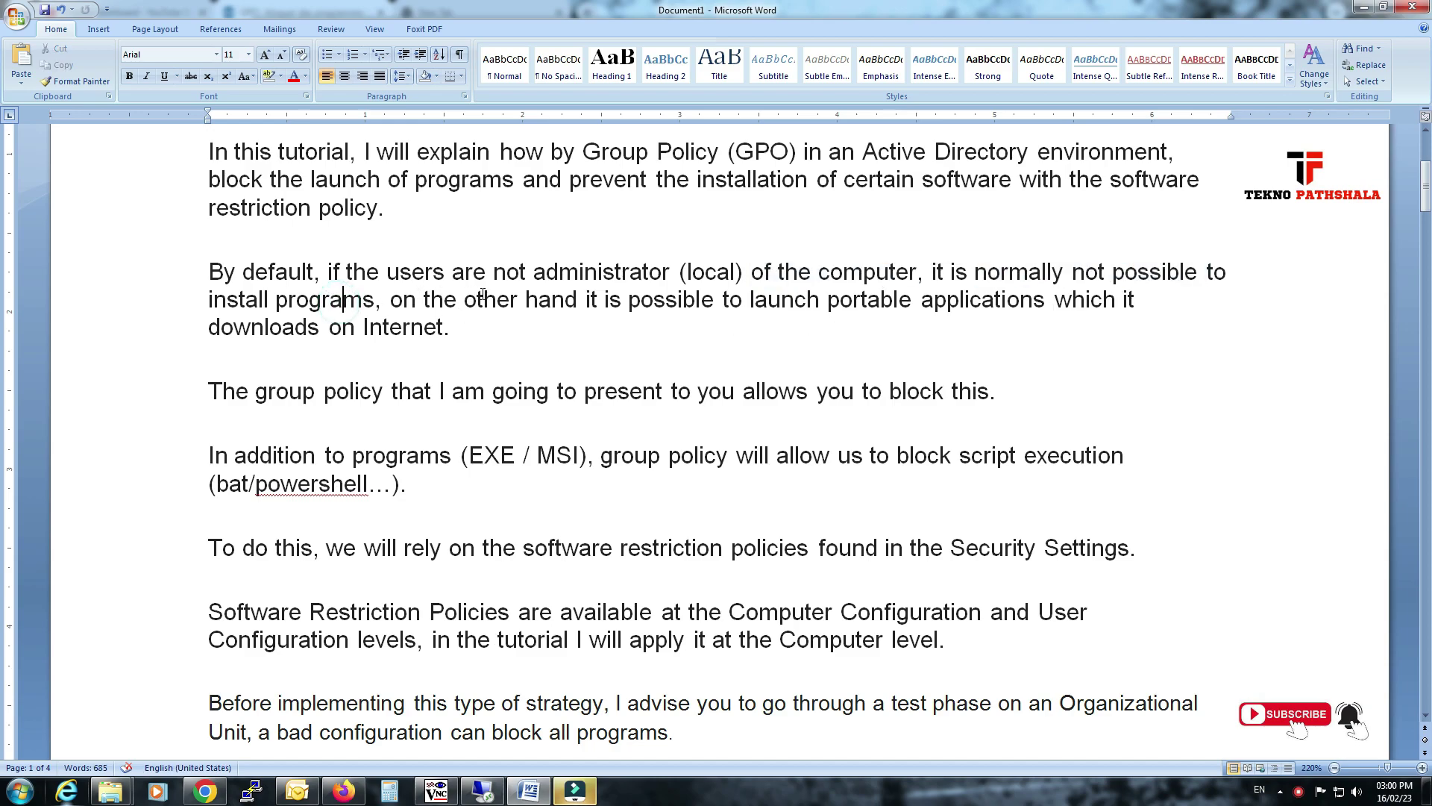
scroll(344, 302, "down", 3)
left_click(742, 222)
left_click_drag(722, 223, 1123, 222)
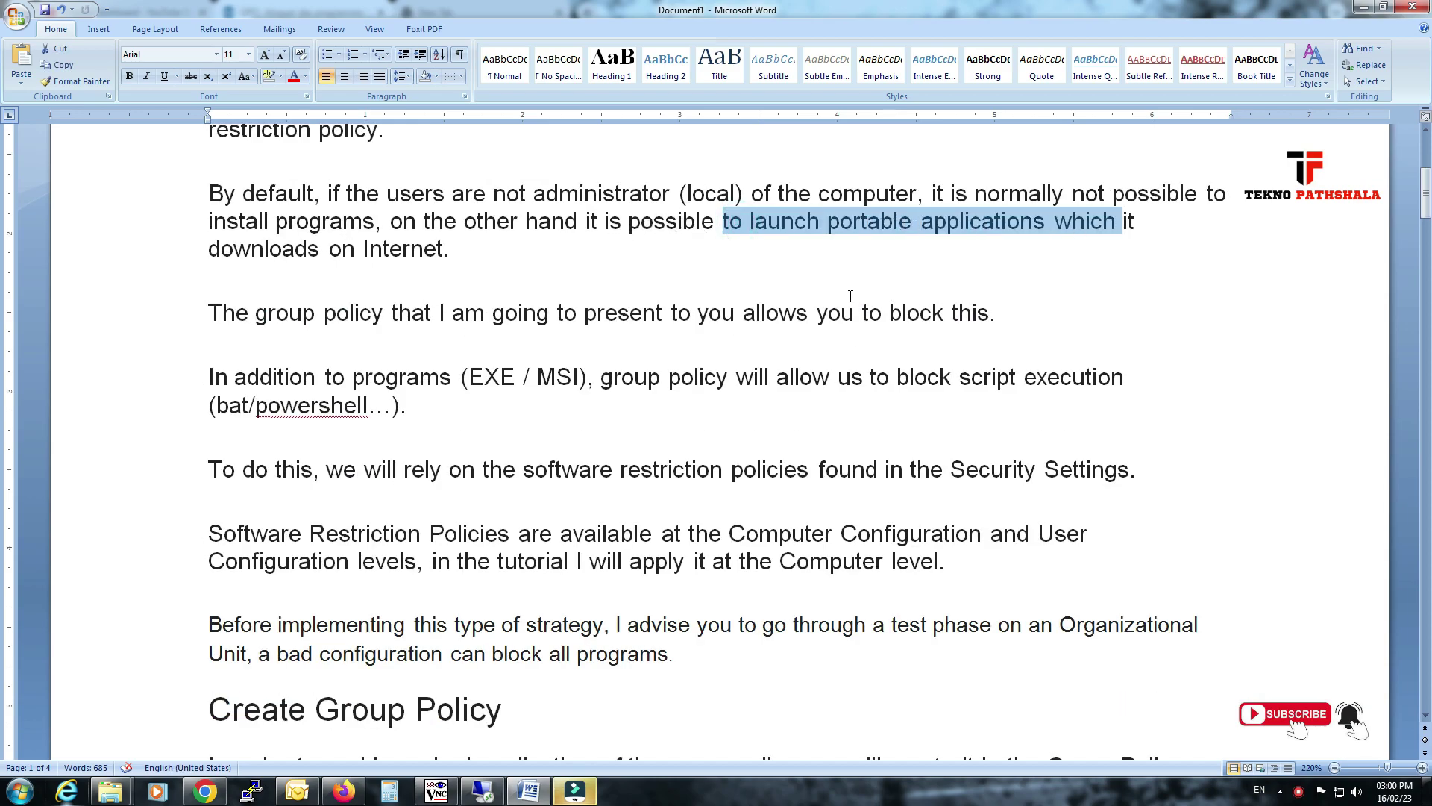
left_click_drag(209, 250, 368, 279)
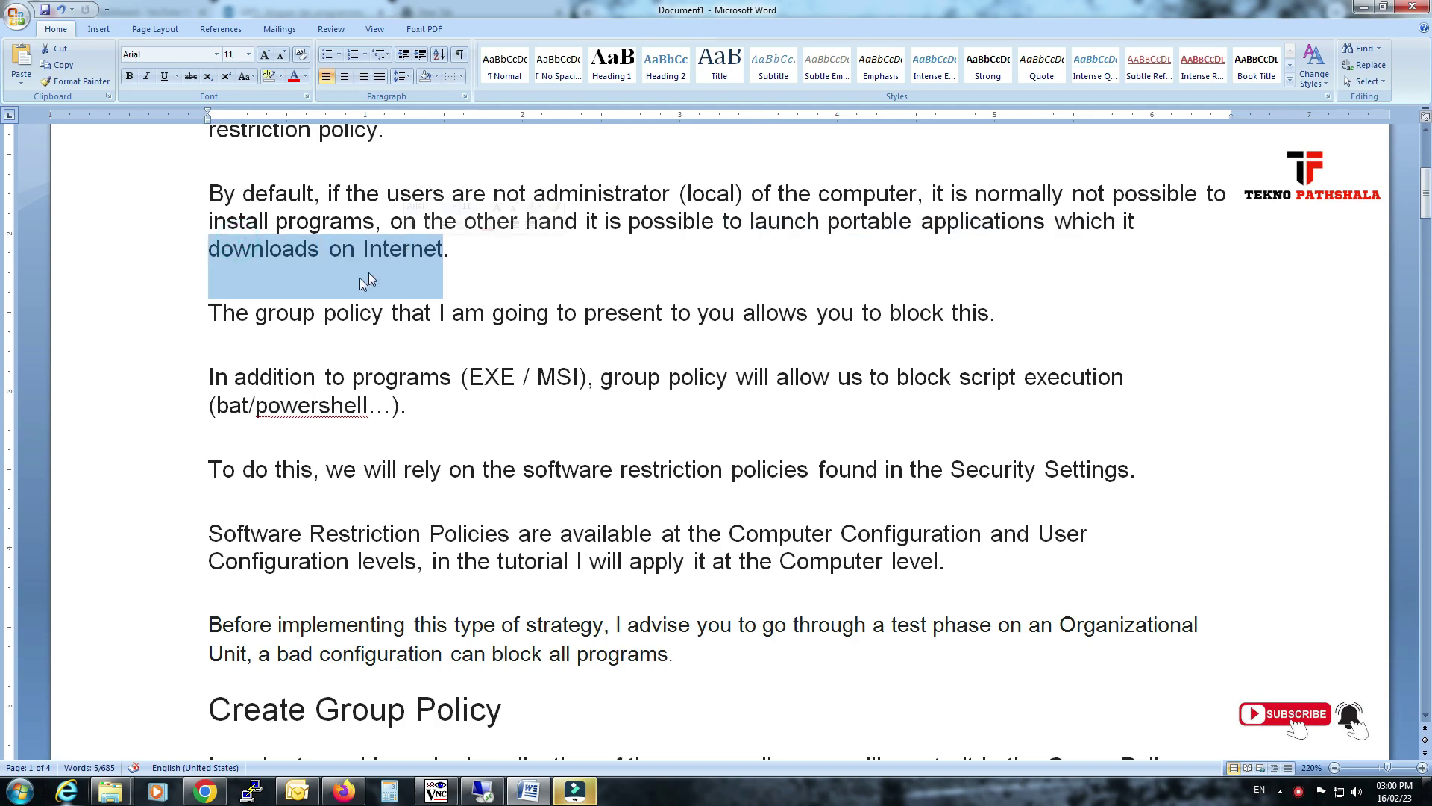
left_click_drag(255, 312, 518, 304)
left_click_drag(451, 254, 958, 300)
left_click(386, 378)
scroll(498, 313, "down", 1)
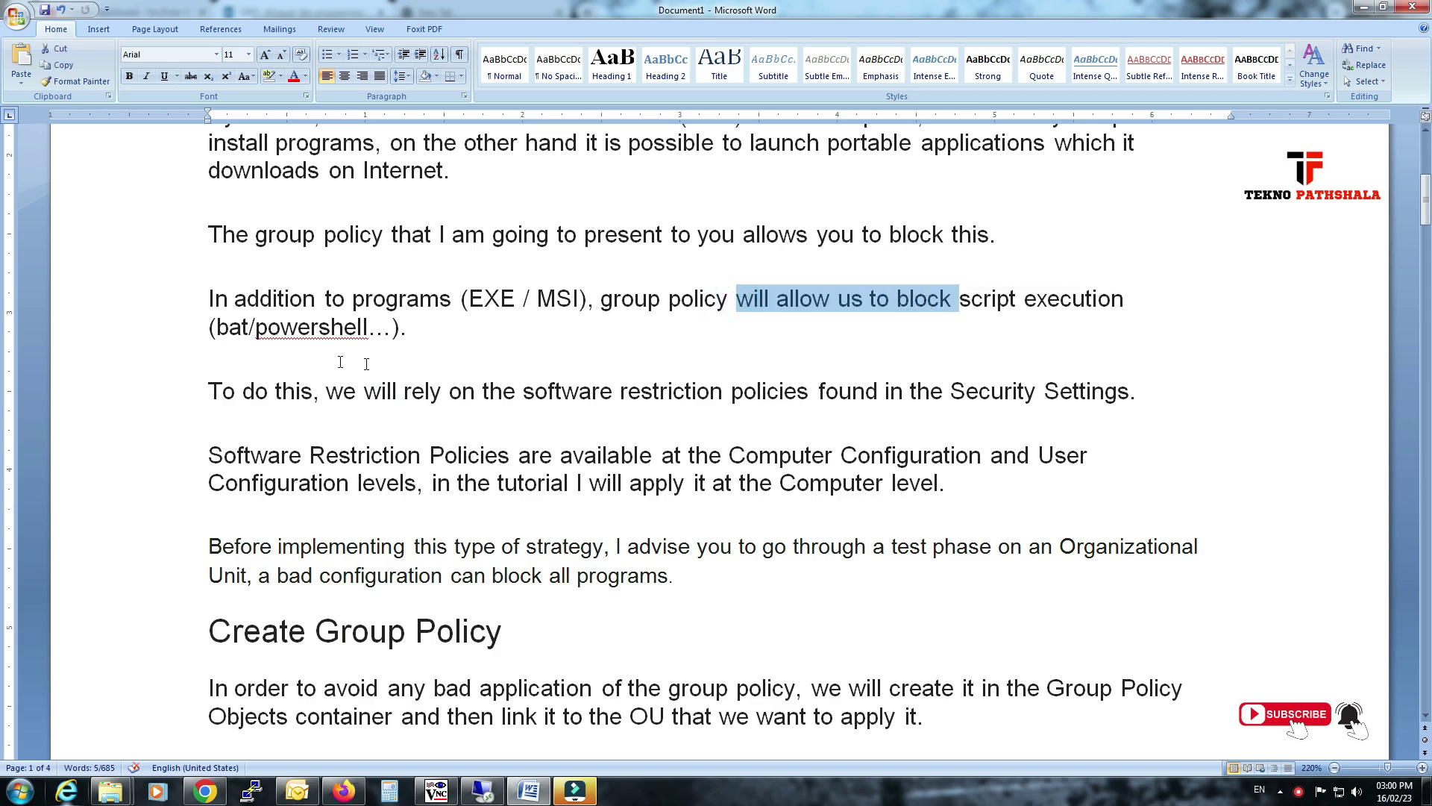
Read the notes on applying Software Restriction Policies at Computer Configuration and testing on an OU.
left_click_drag(264, 393, 949, 391)
scroll(369, 361, "down", 1)
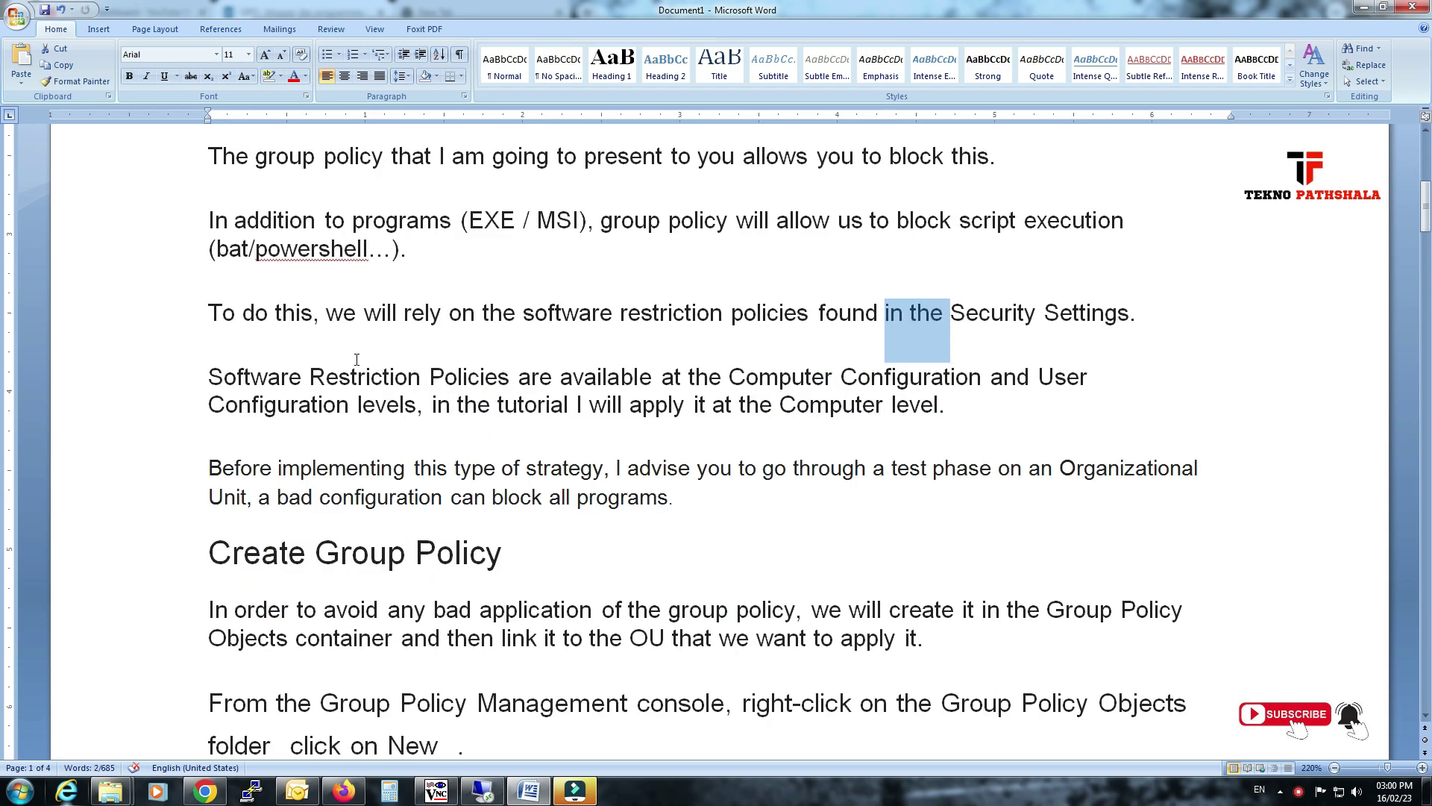
left_click_drag(310, 377, 515, 377)
left_click_drag(662, 377, 918, 386)
left_click(367, 400)
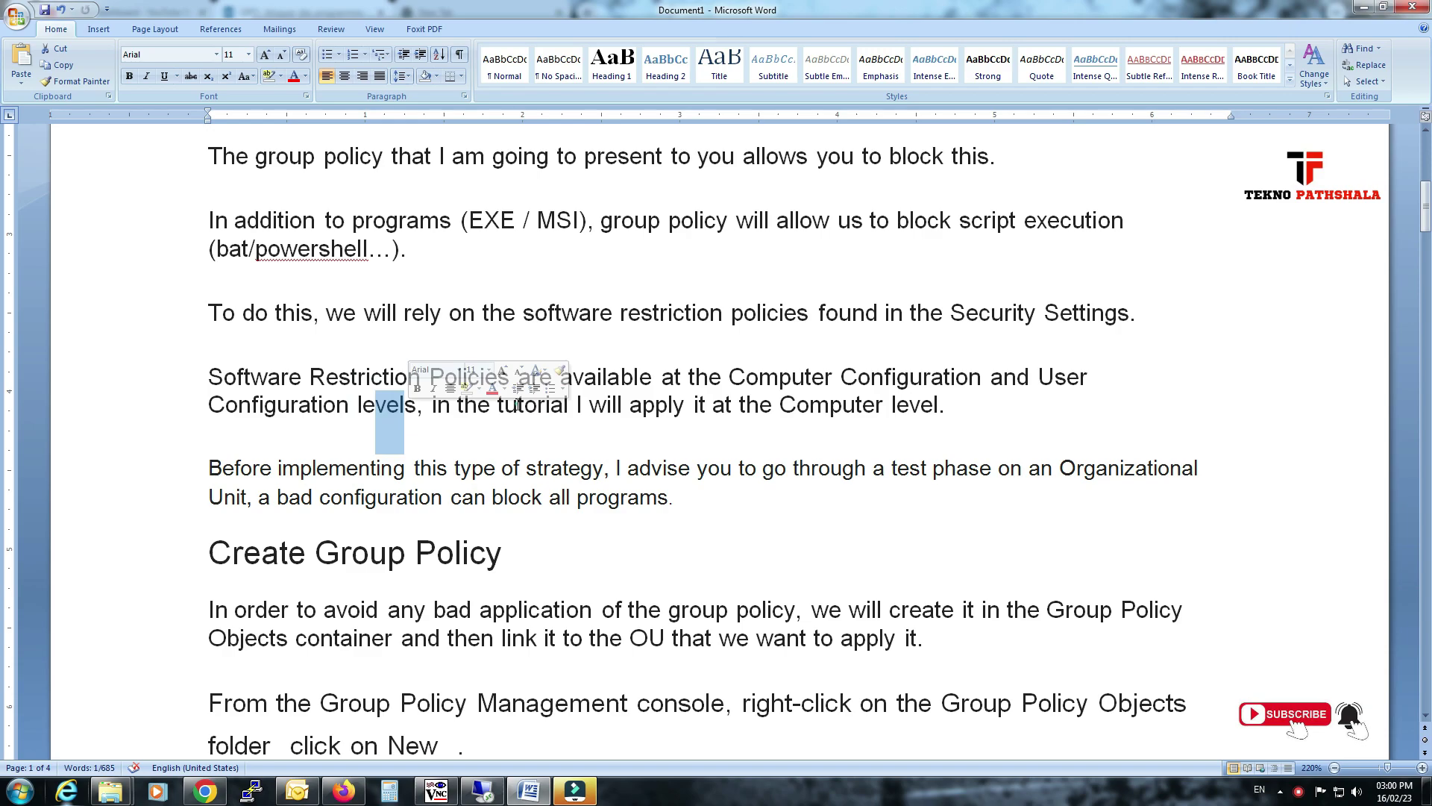
left_click_drag(515, 406, 825, 396)
scroll(572, 445, "down", 2)
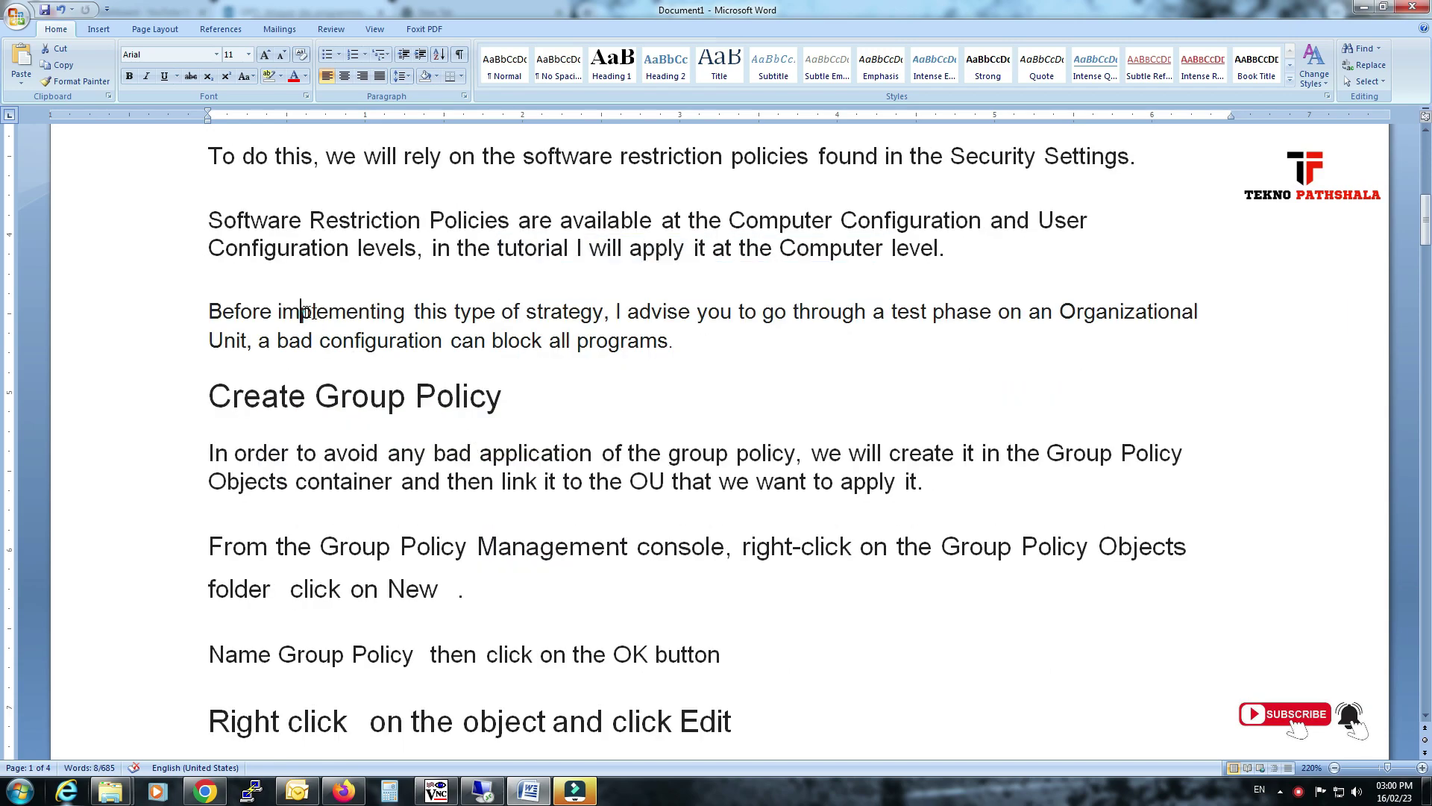
left_click_drag(306, 311, 451, 311)
left_click_drag(697, 311, 1063, 313)
left_click_drag(278, 341, 669, 343)
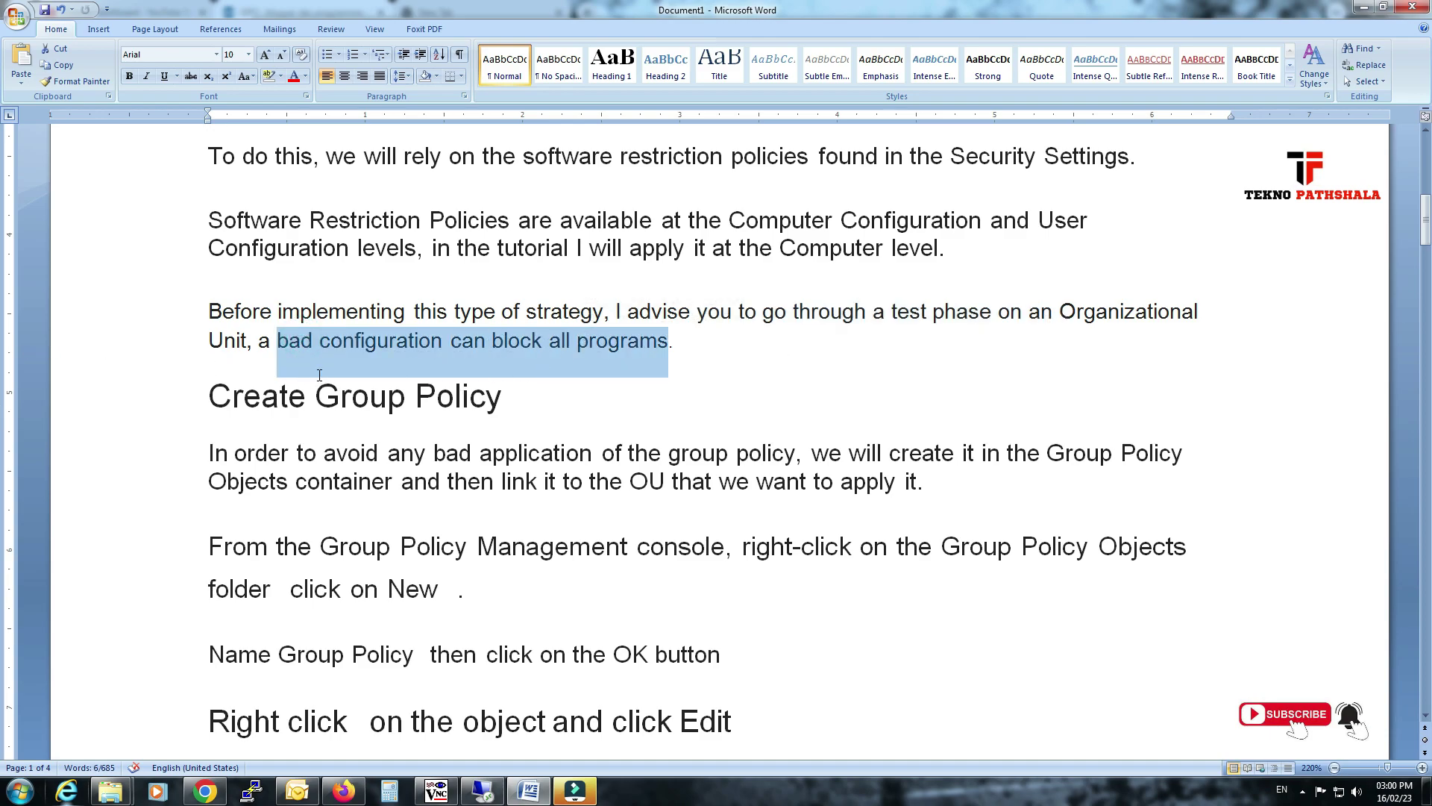
scroll(320, 375, "down", 2)
left_click(265, 242)
left_click_drag(222, 237, 470, 242)
left_click(306, 297)
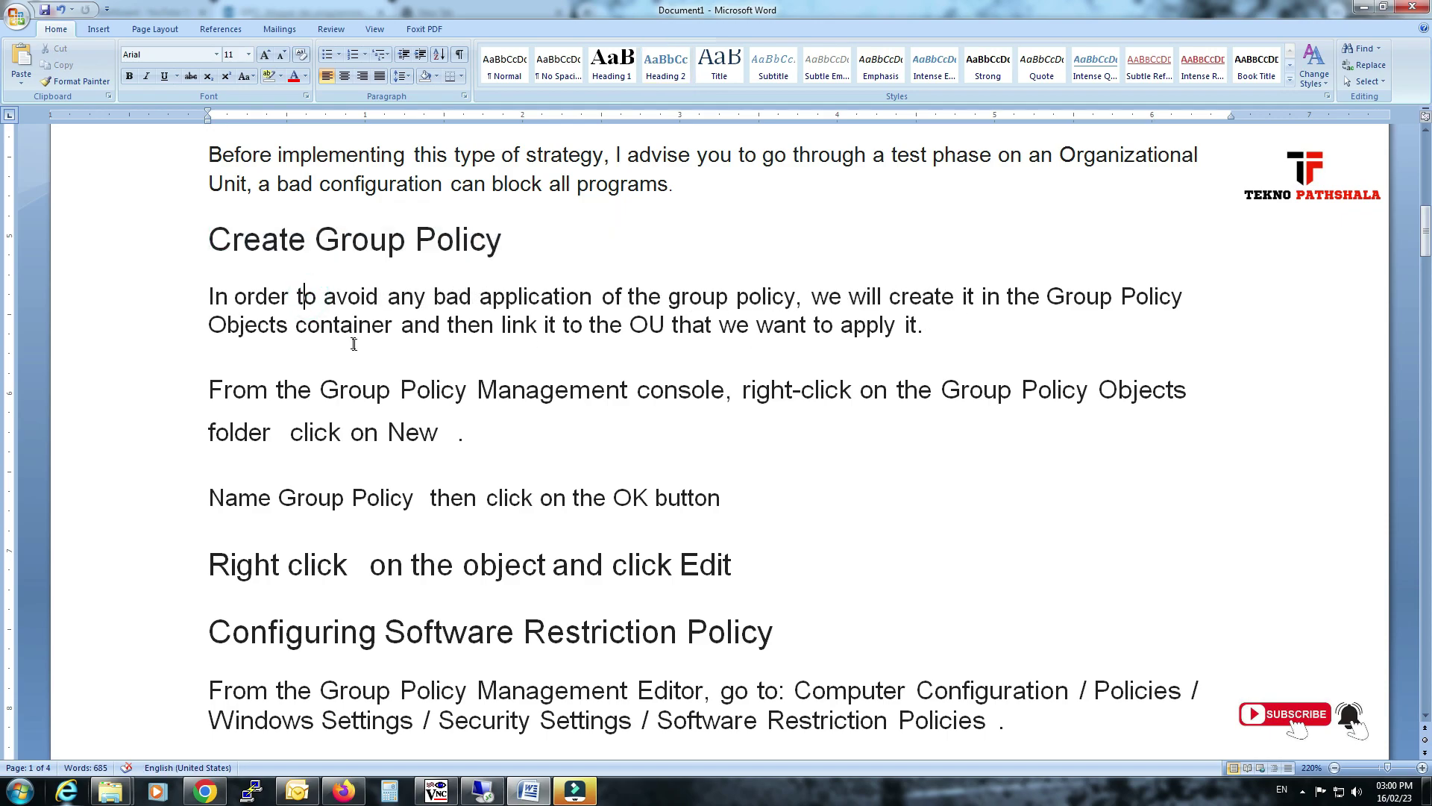
left_click_drag(575, 324, 814, 351)
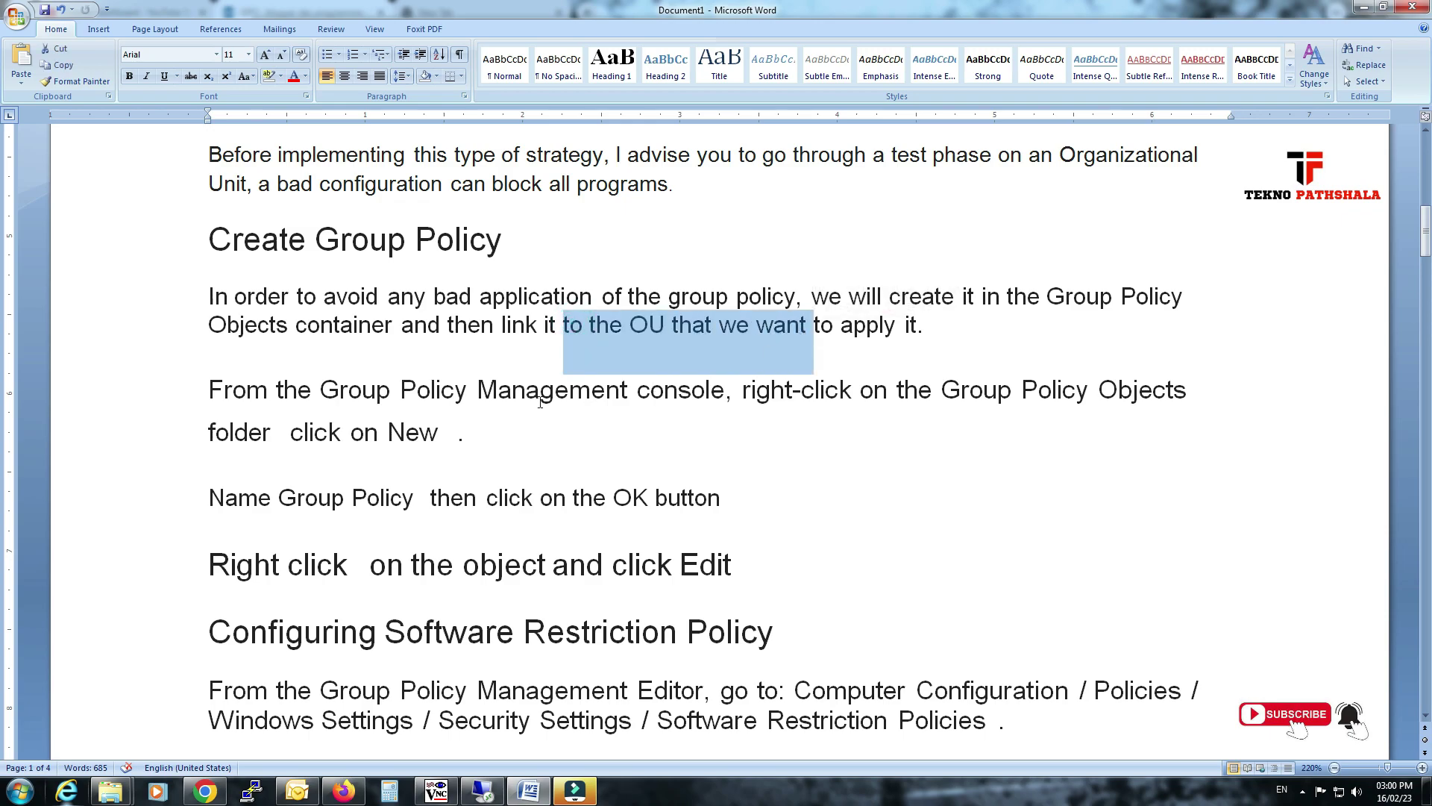
left_click_drag(348, 392, 376, 392)
left_click(368, 432)
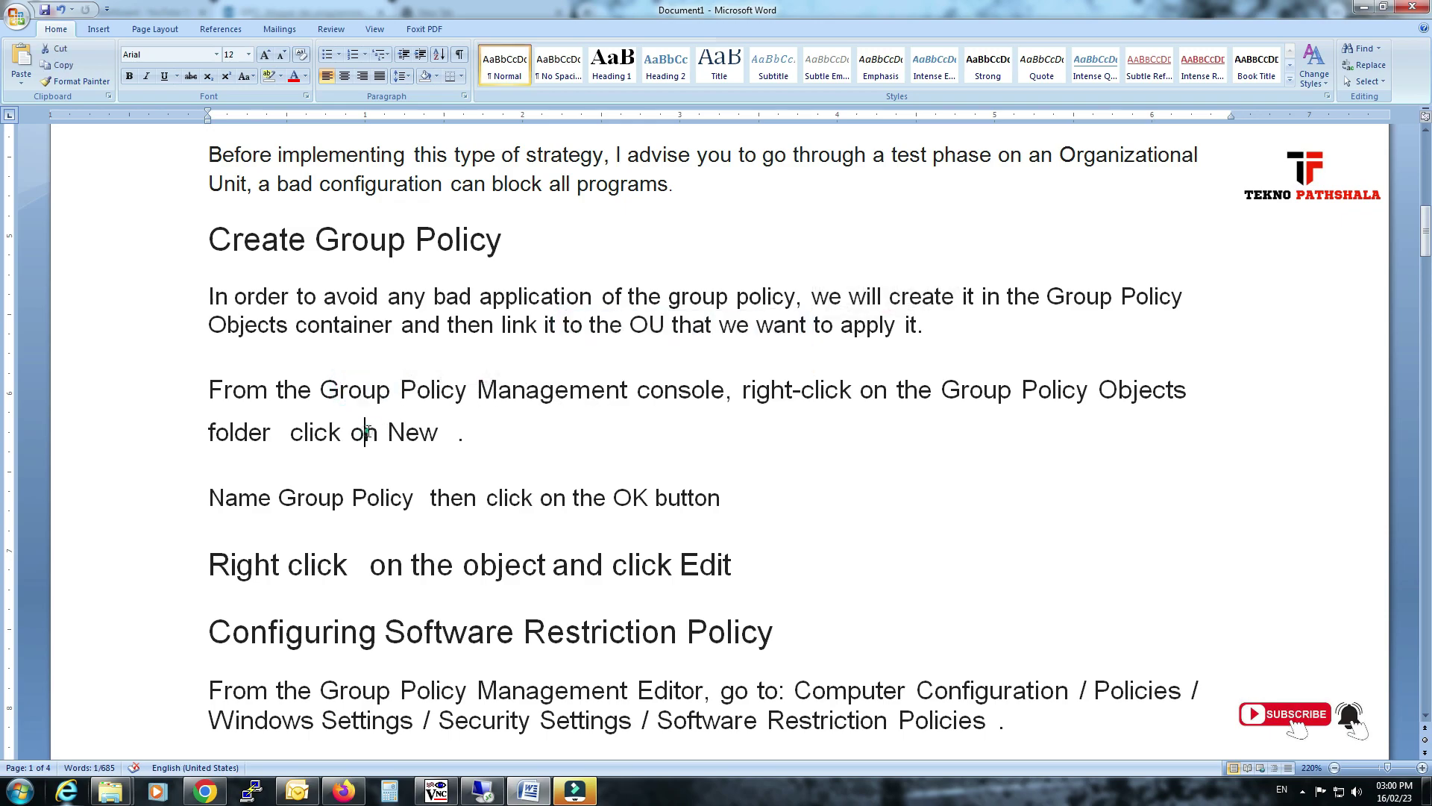
scroll(492, 477, "up", 1)
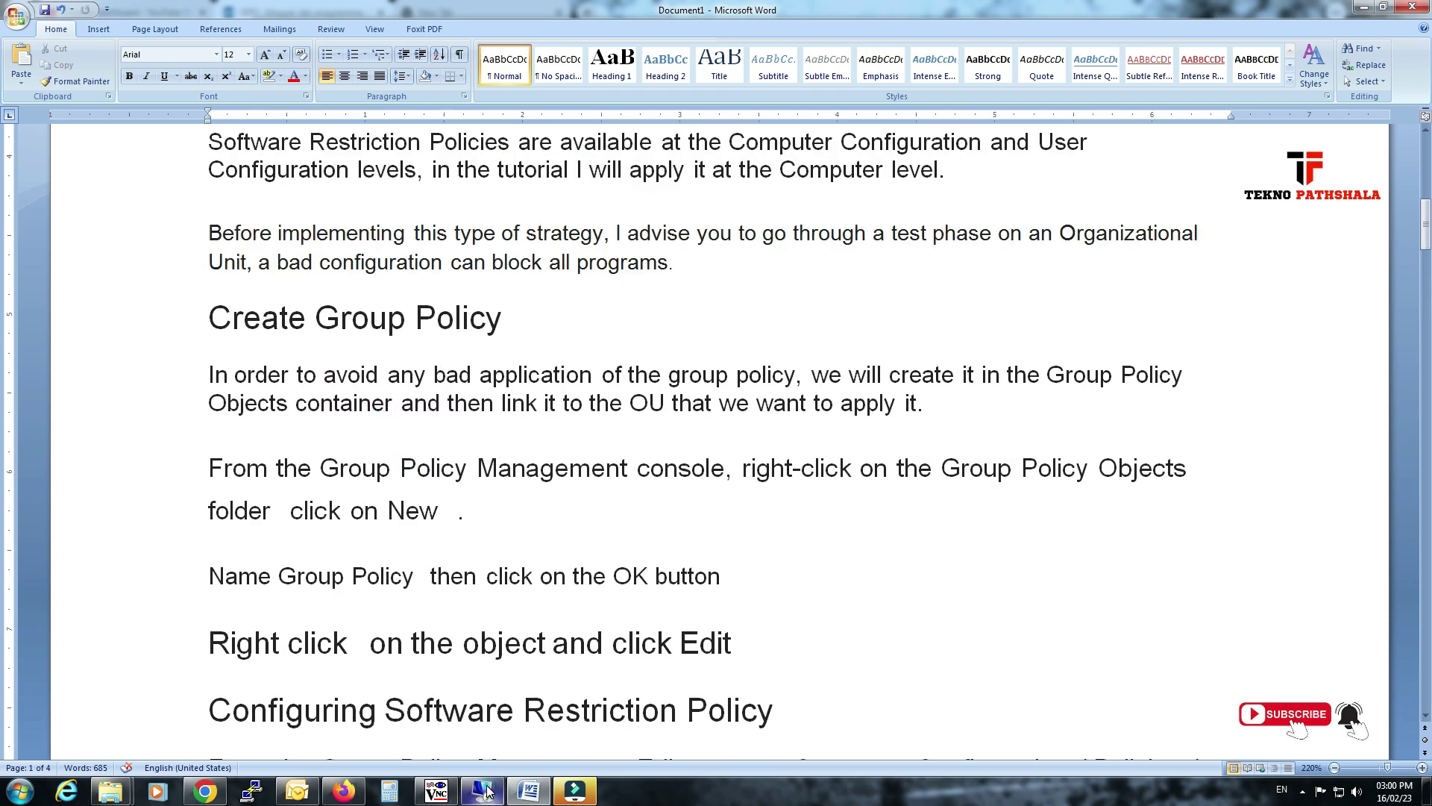
On the remote server, close Group Policy Management and launch Active Directory Users and Computers.
left_click(483, 790)
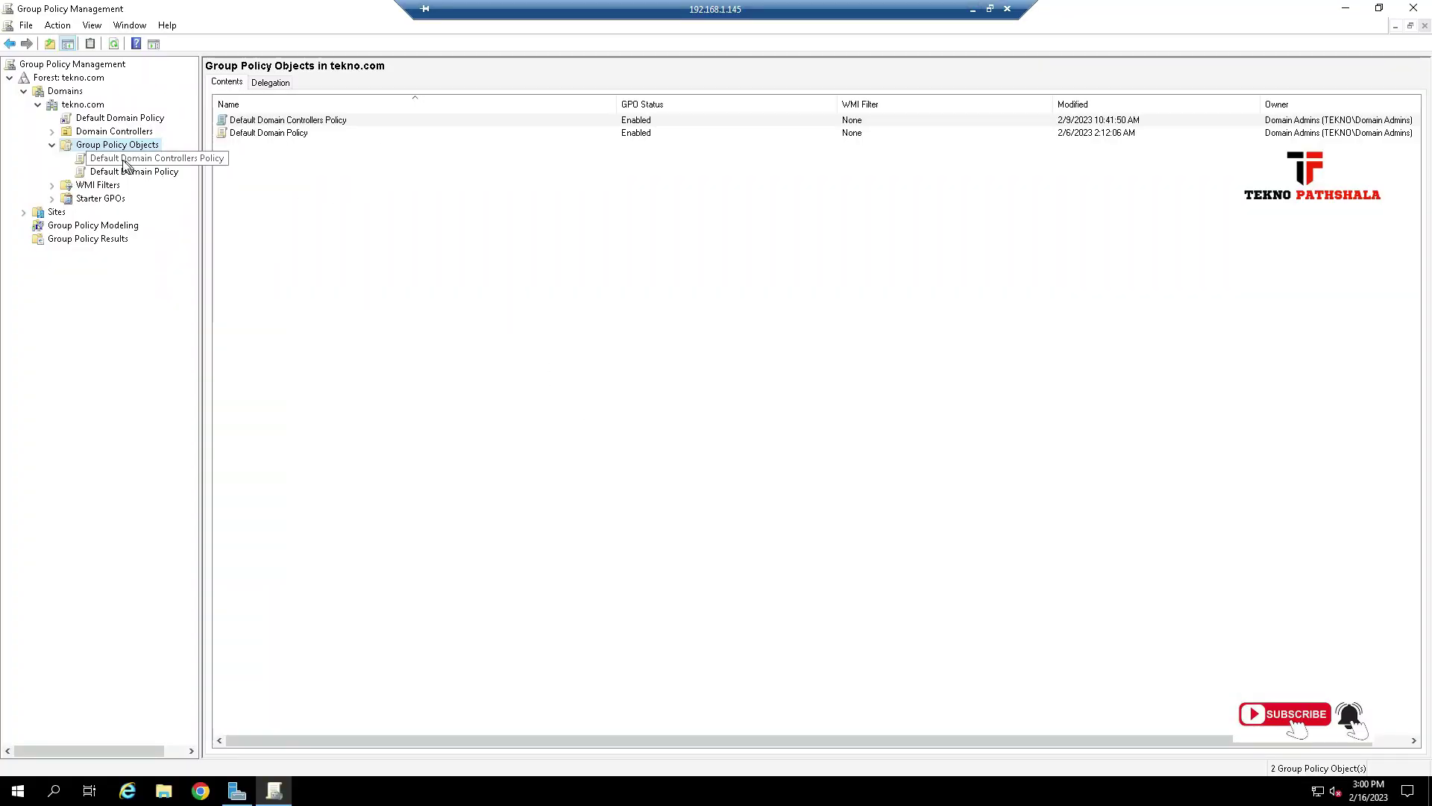
left_click(1413, 7)
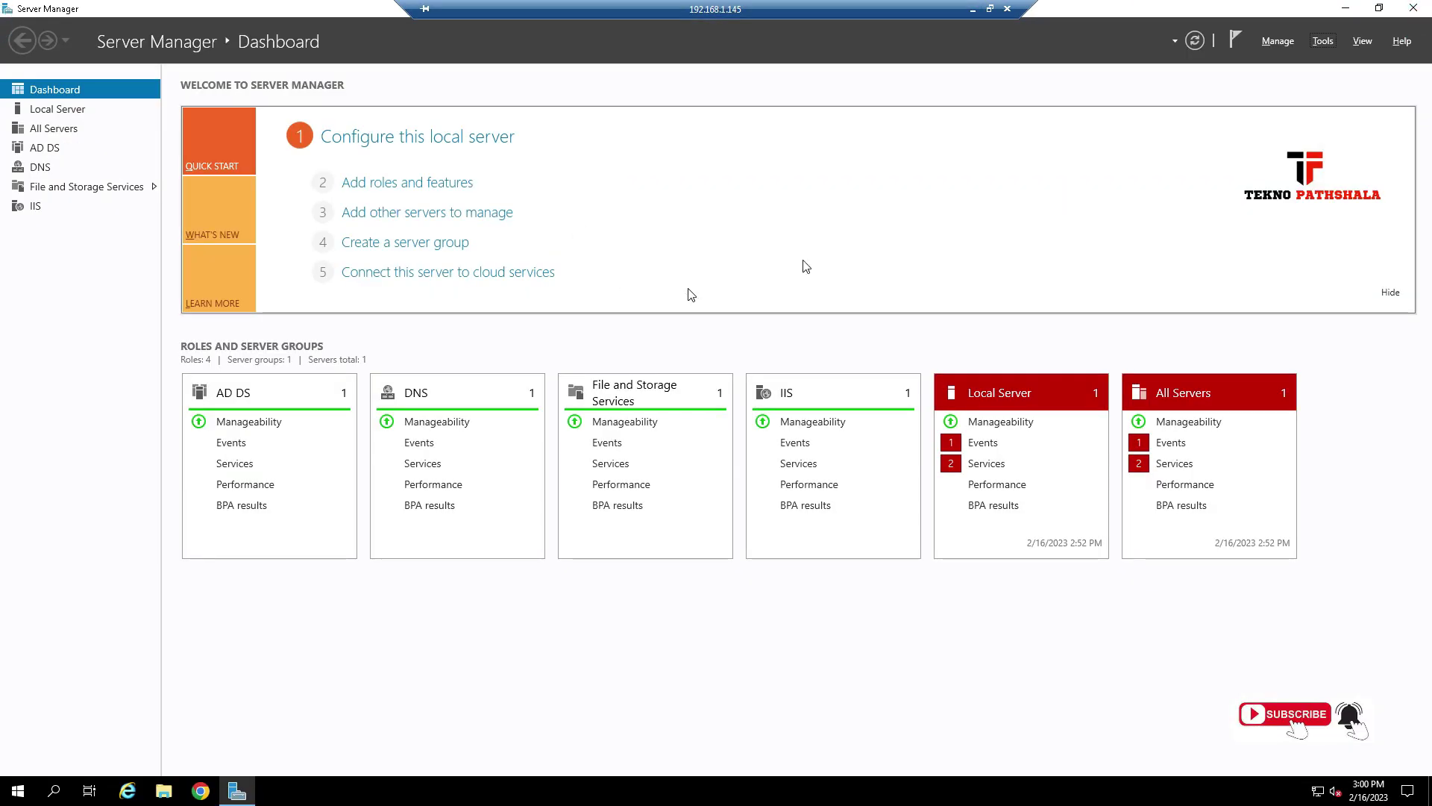
left_click(1319, 42)
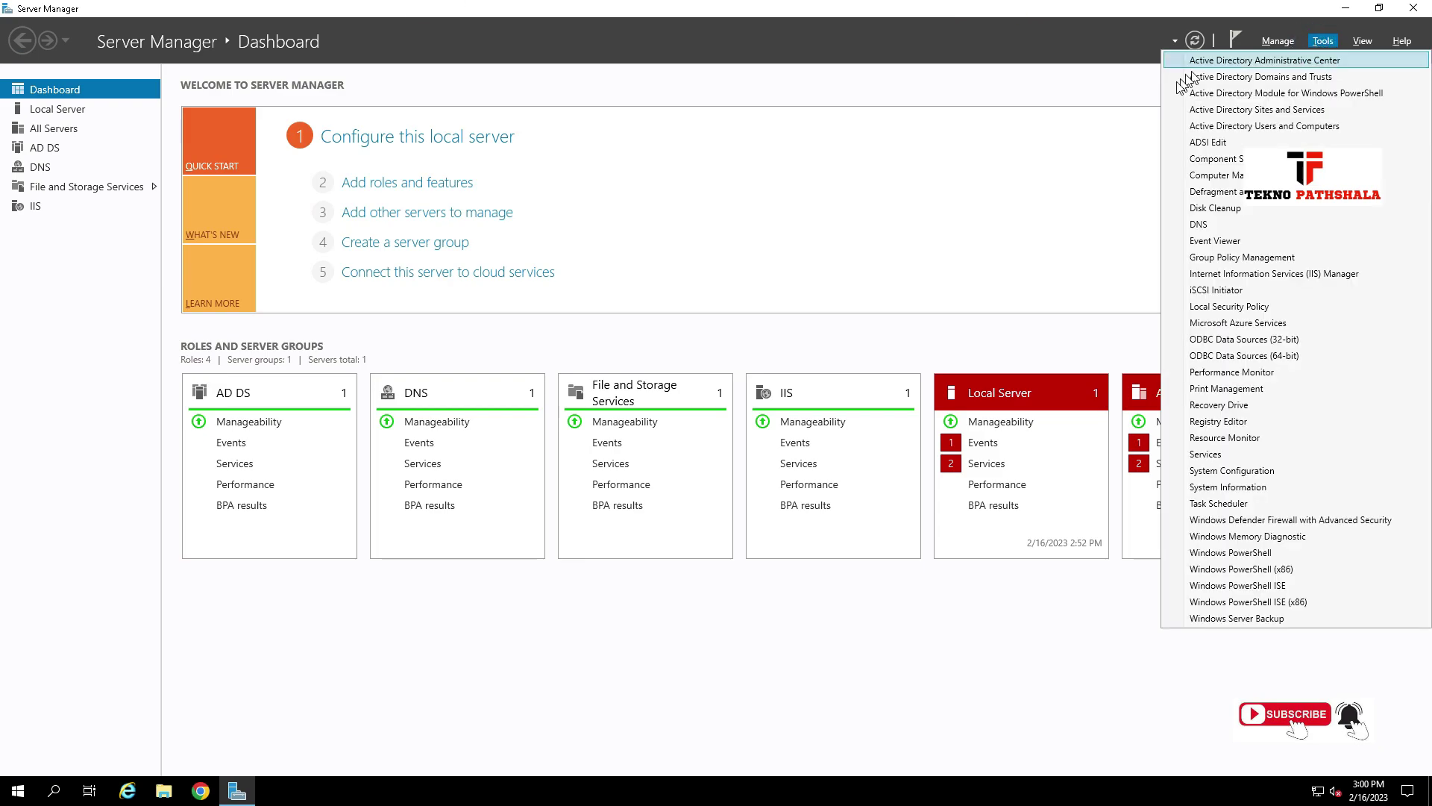
left_click(1267, 126)
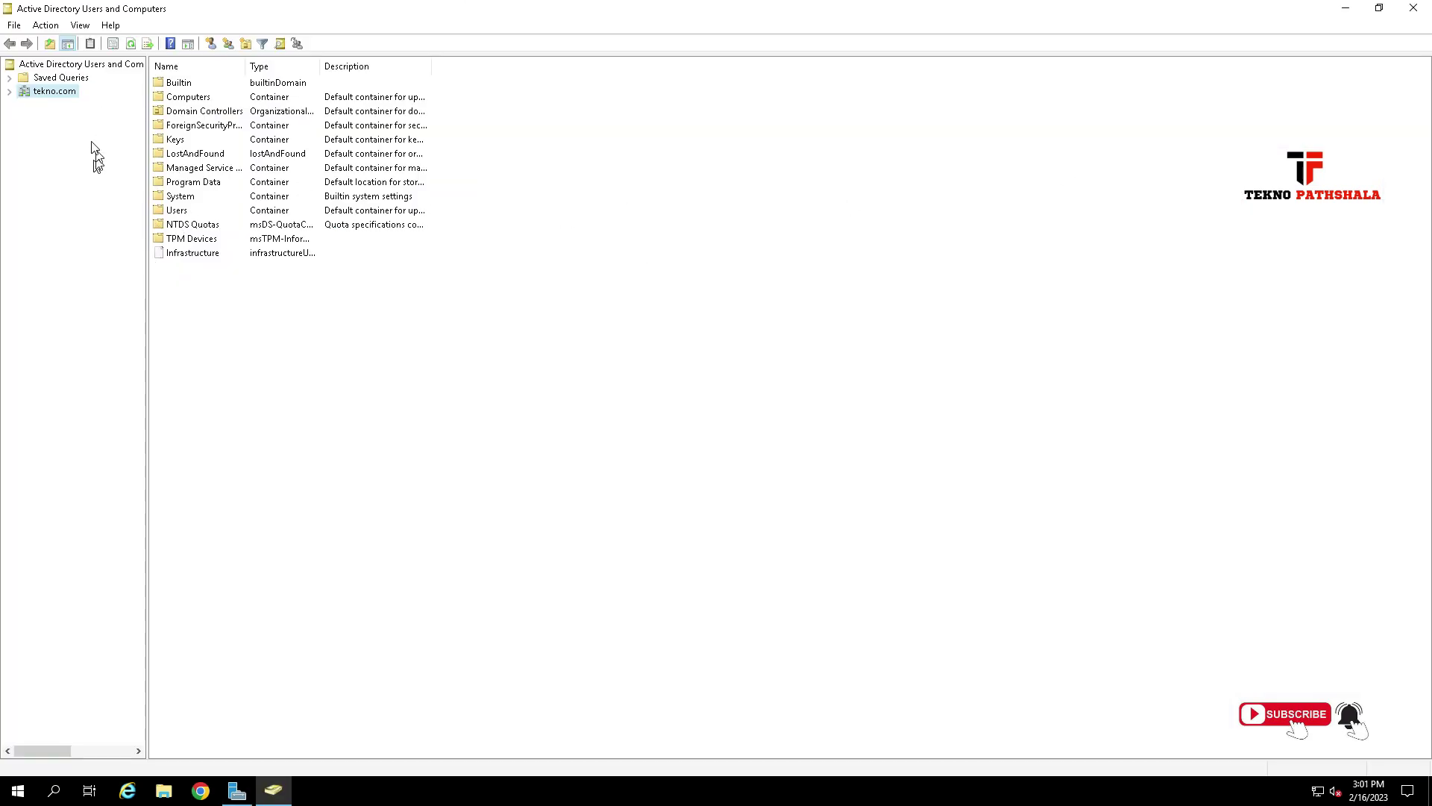
Create the organizational unit Software Prevent Test under tekno.com and open it.
left_click(10, 91)
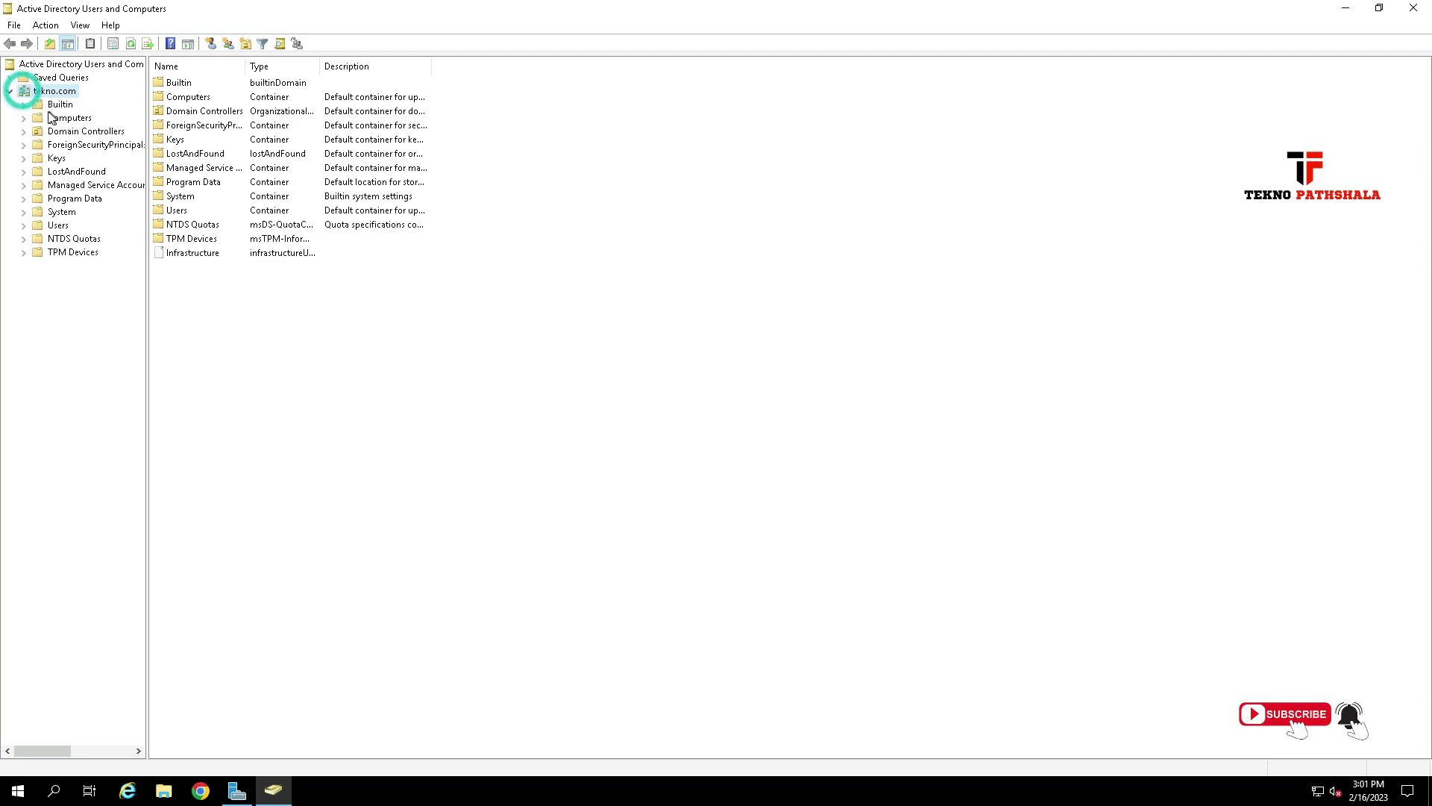
right_click(46, 94)
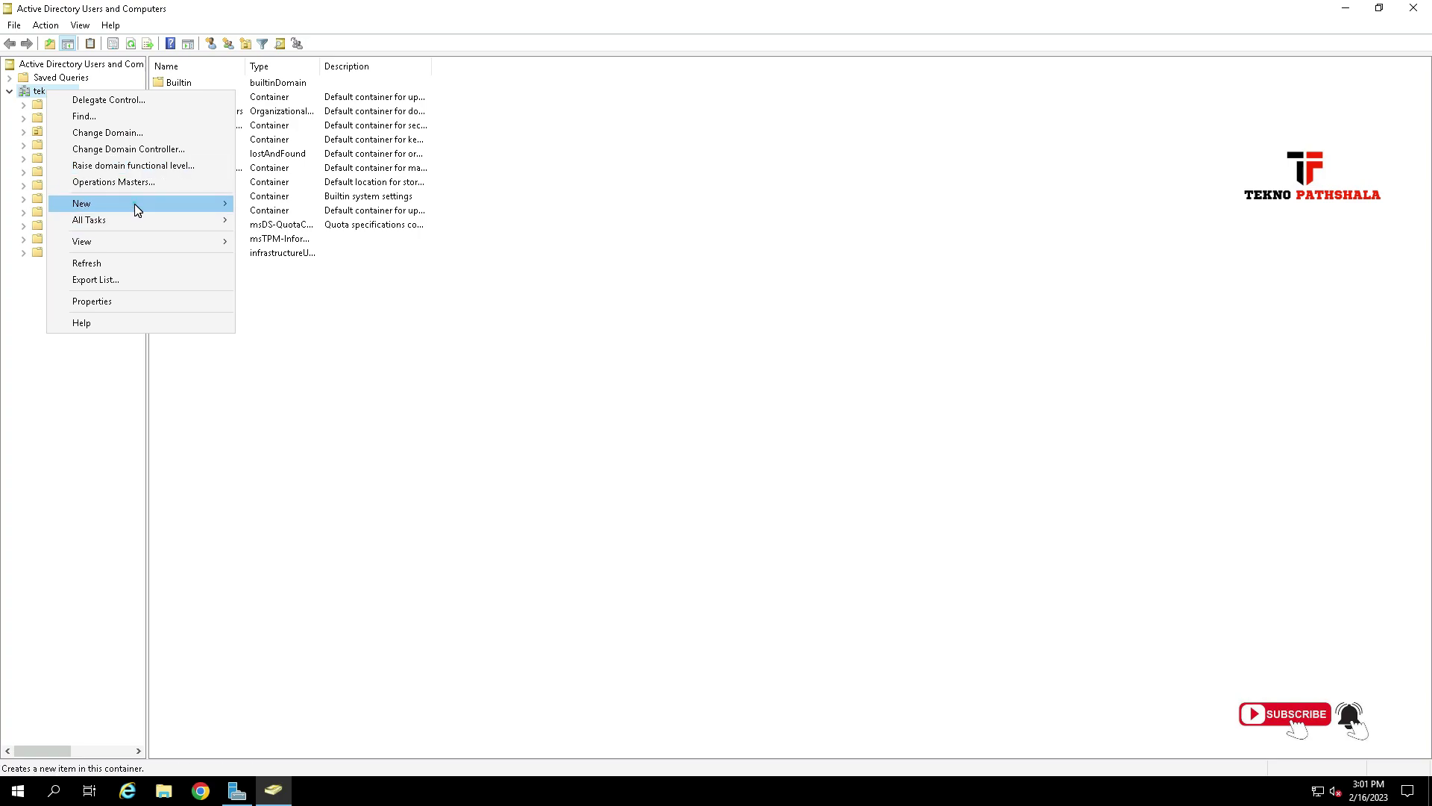
mouse_move(137, 209)
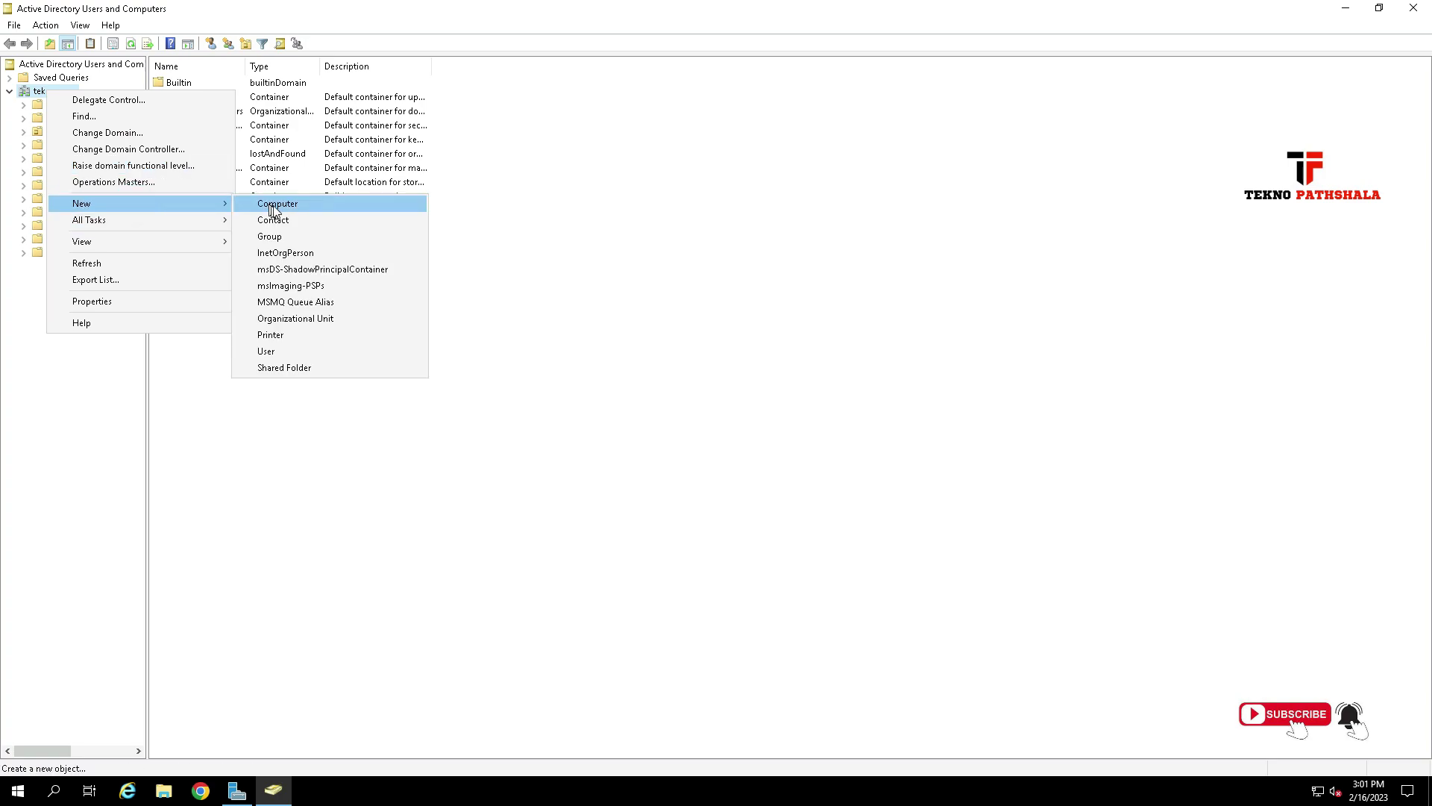
left_click(315, 322)
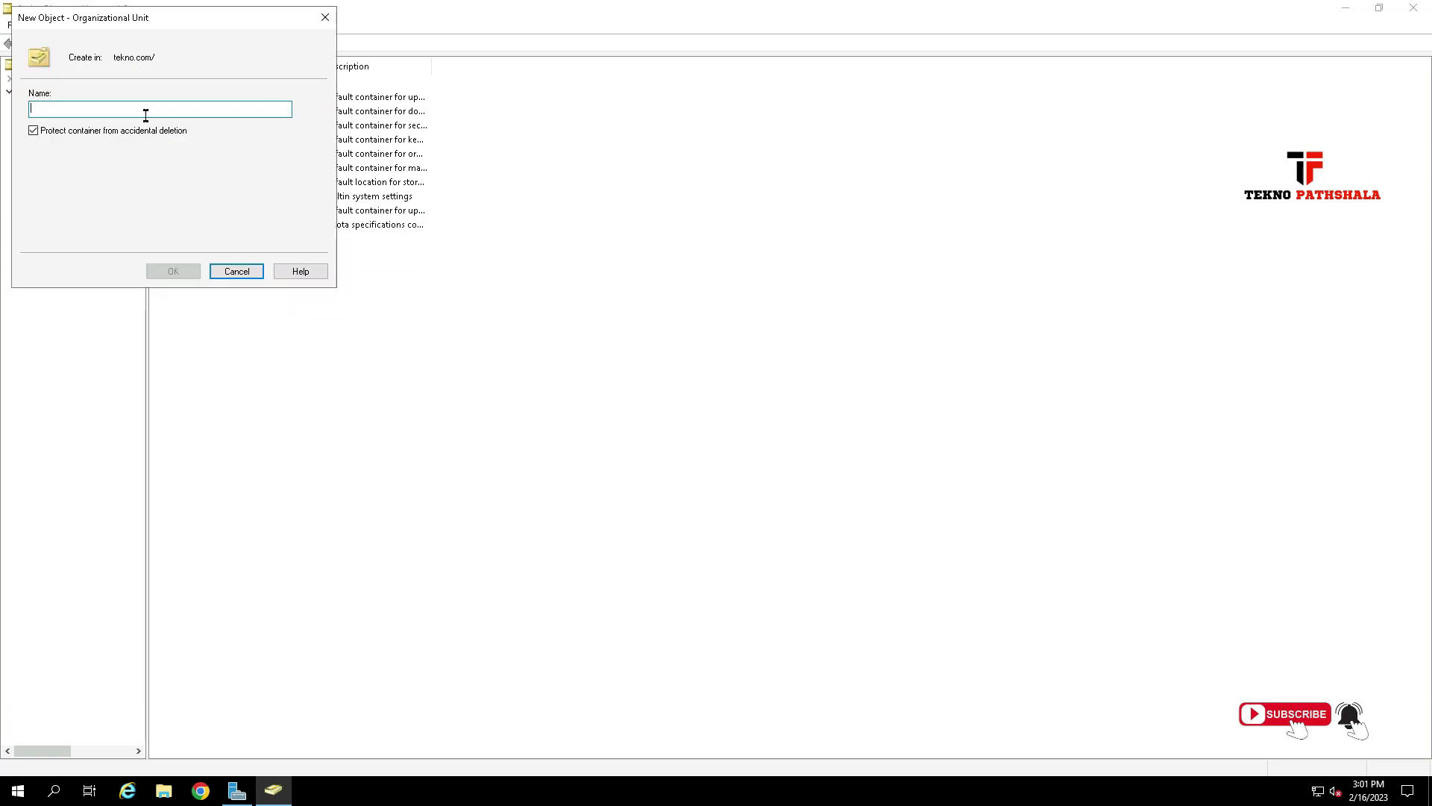
type("Software Prevent Test")
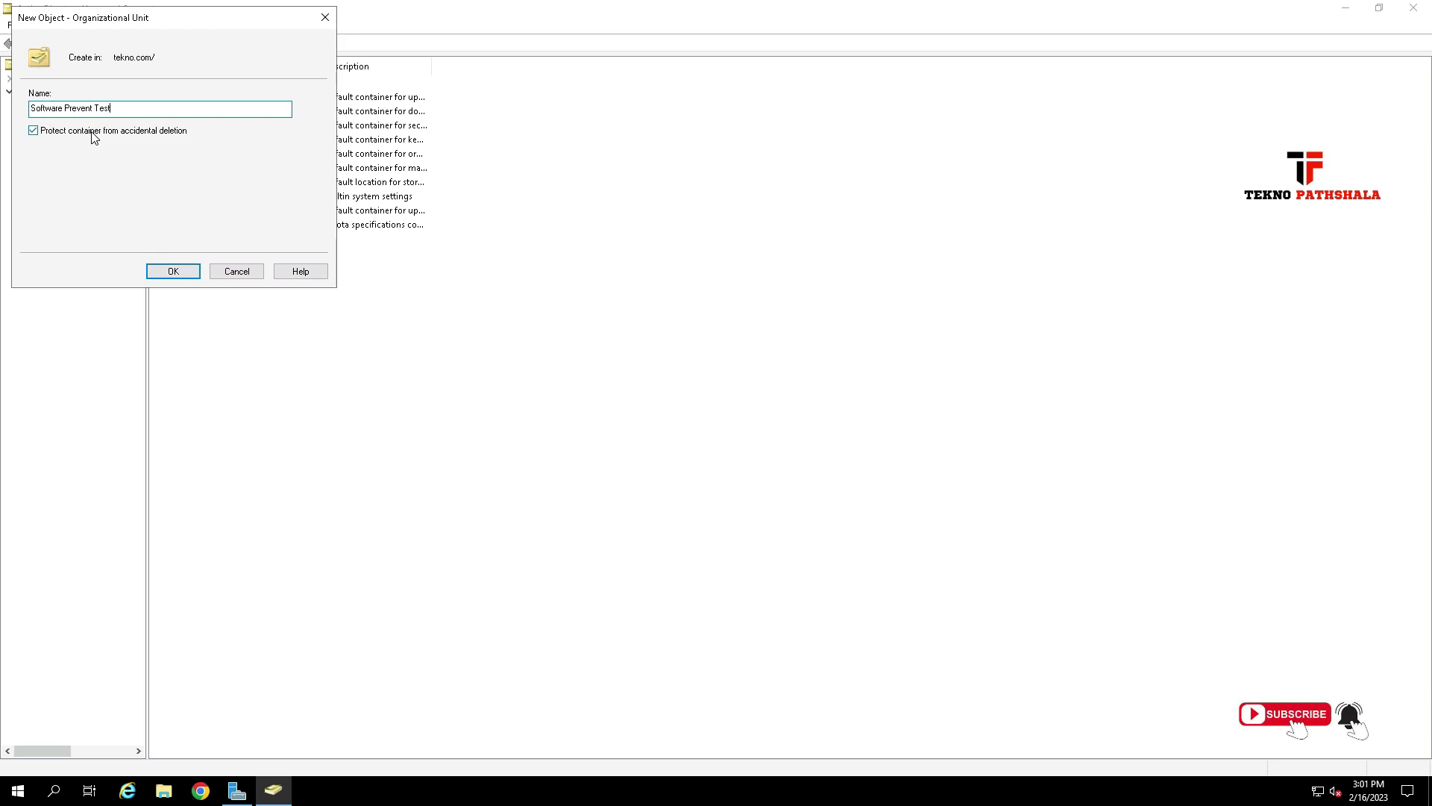
left_click(177, 271)
left_click(104, 271)
left_click(209, 126)
Minimize the remote session and scroll the Word notes to the Group Policy Management console step.
mouse_move(969, 17)
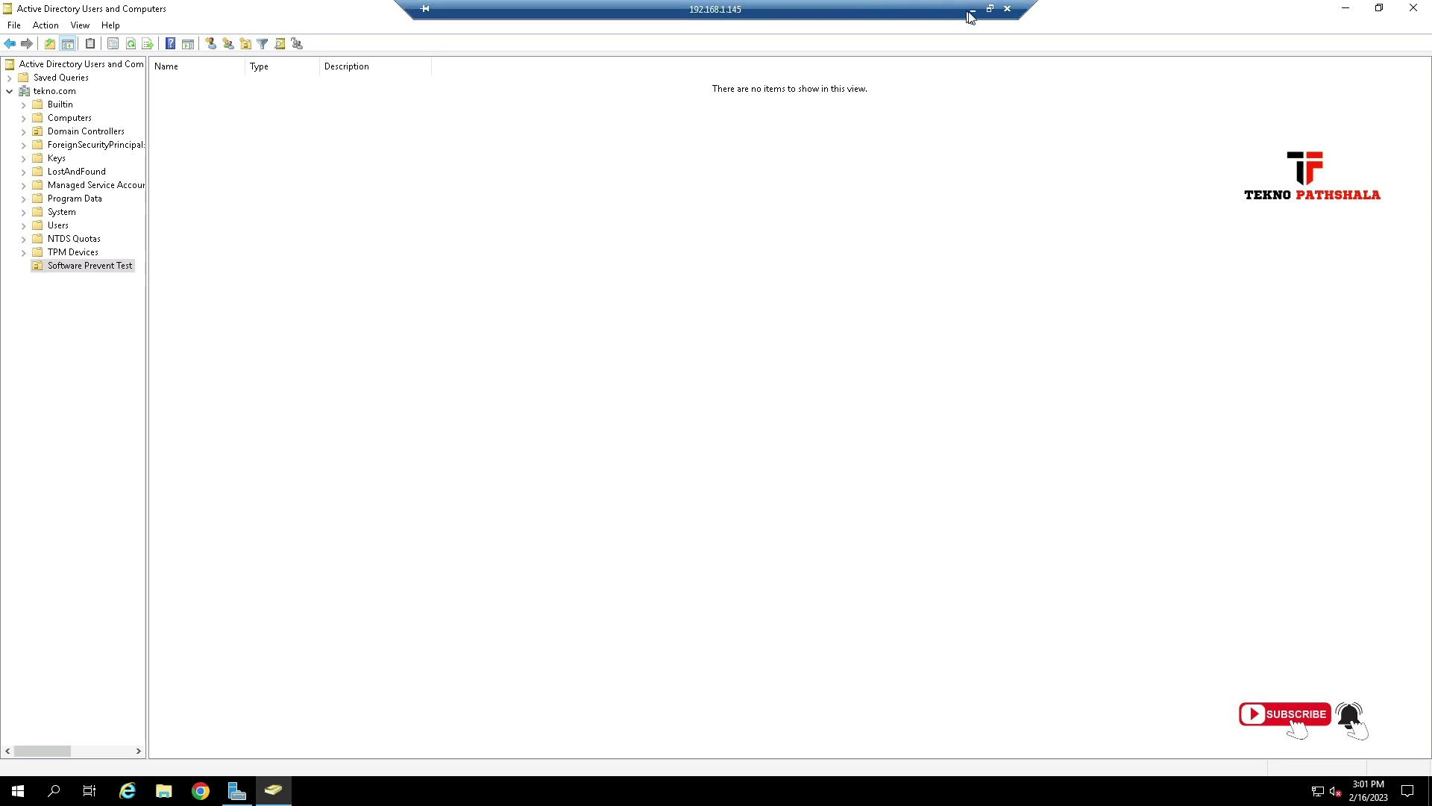
left_click(970, 10)
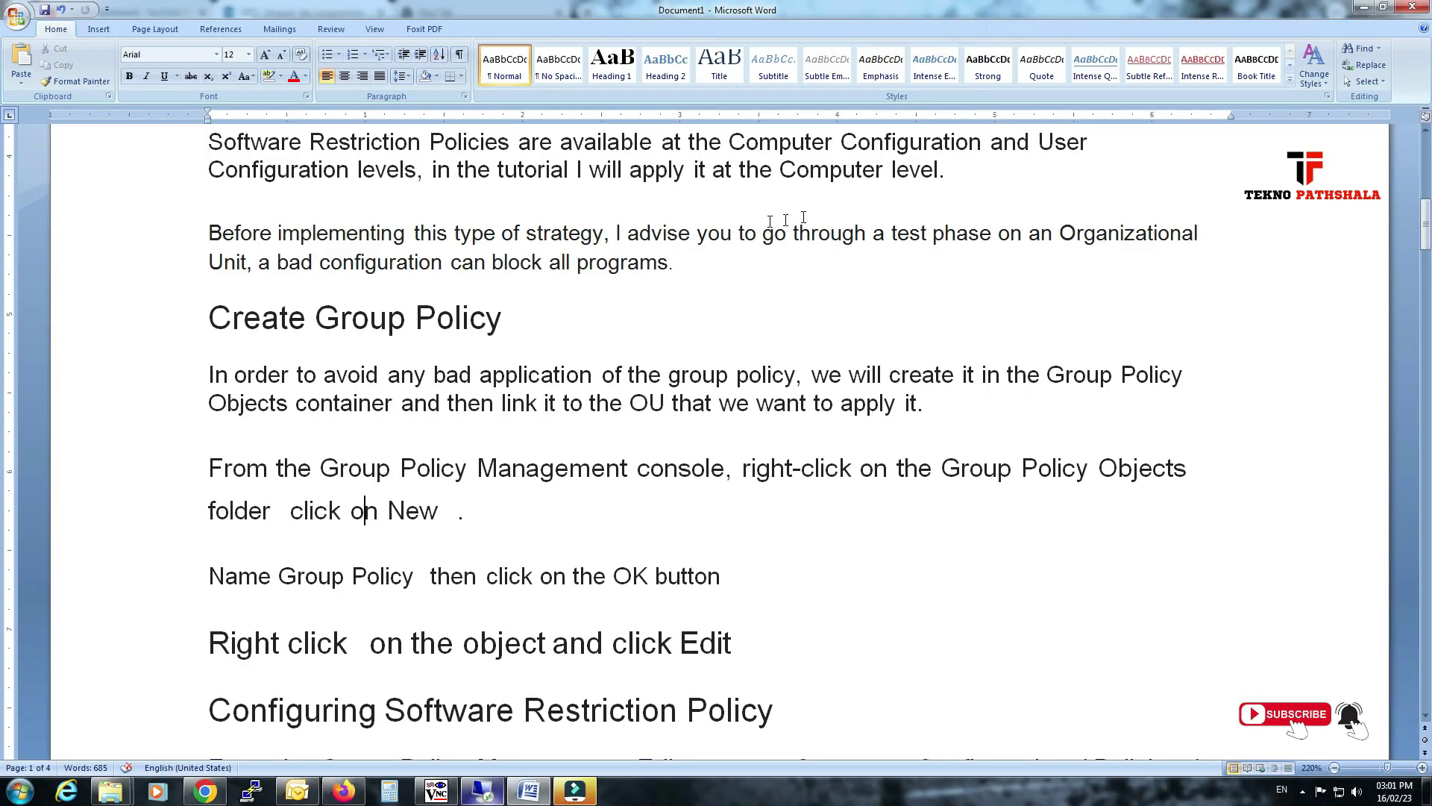
scroll(301, 305, "down", 1)
left_click_drag(256, 296, 472, 298)
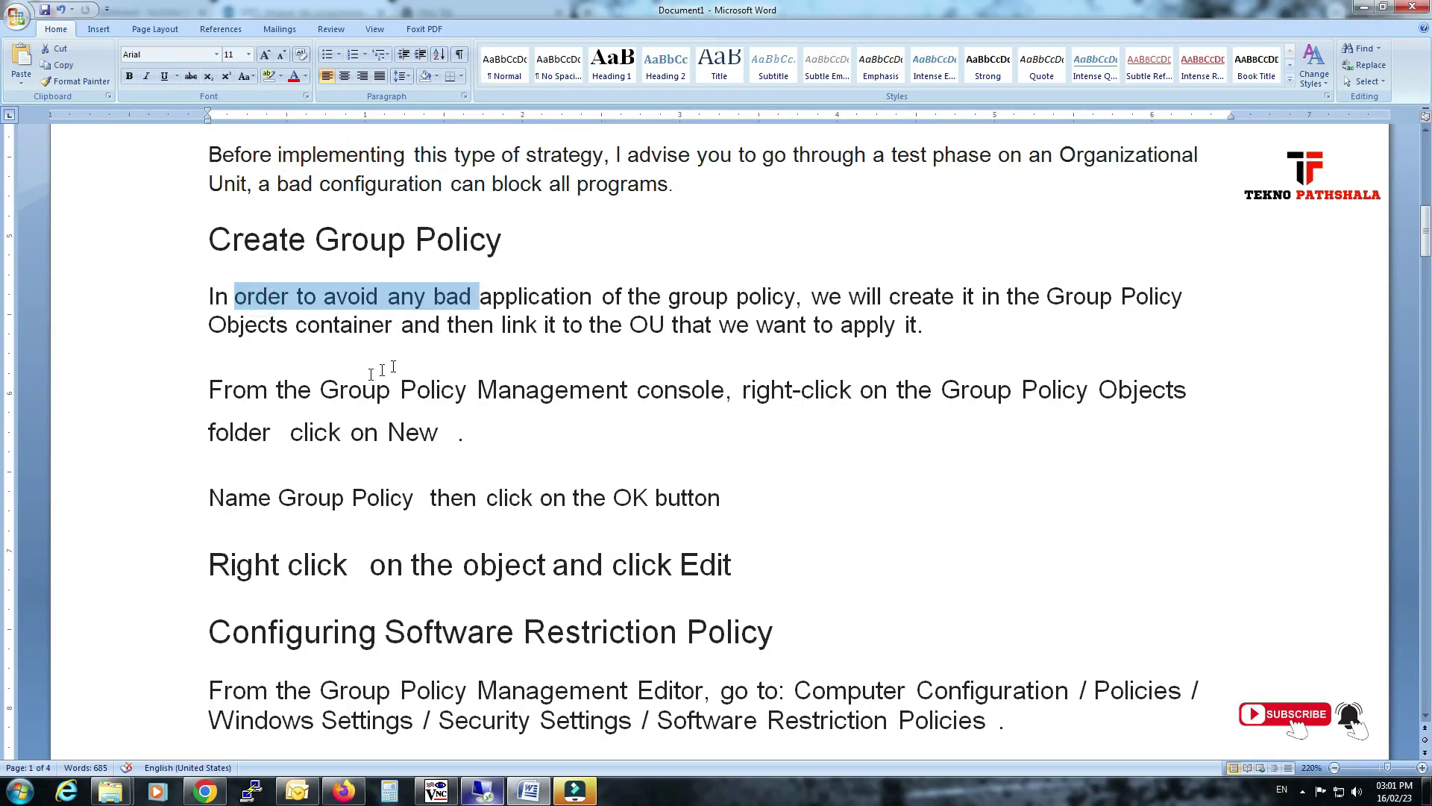
left_click_drag(287, 385, 857, 382)
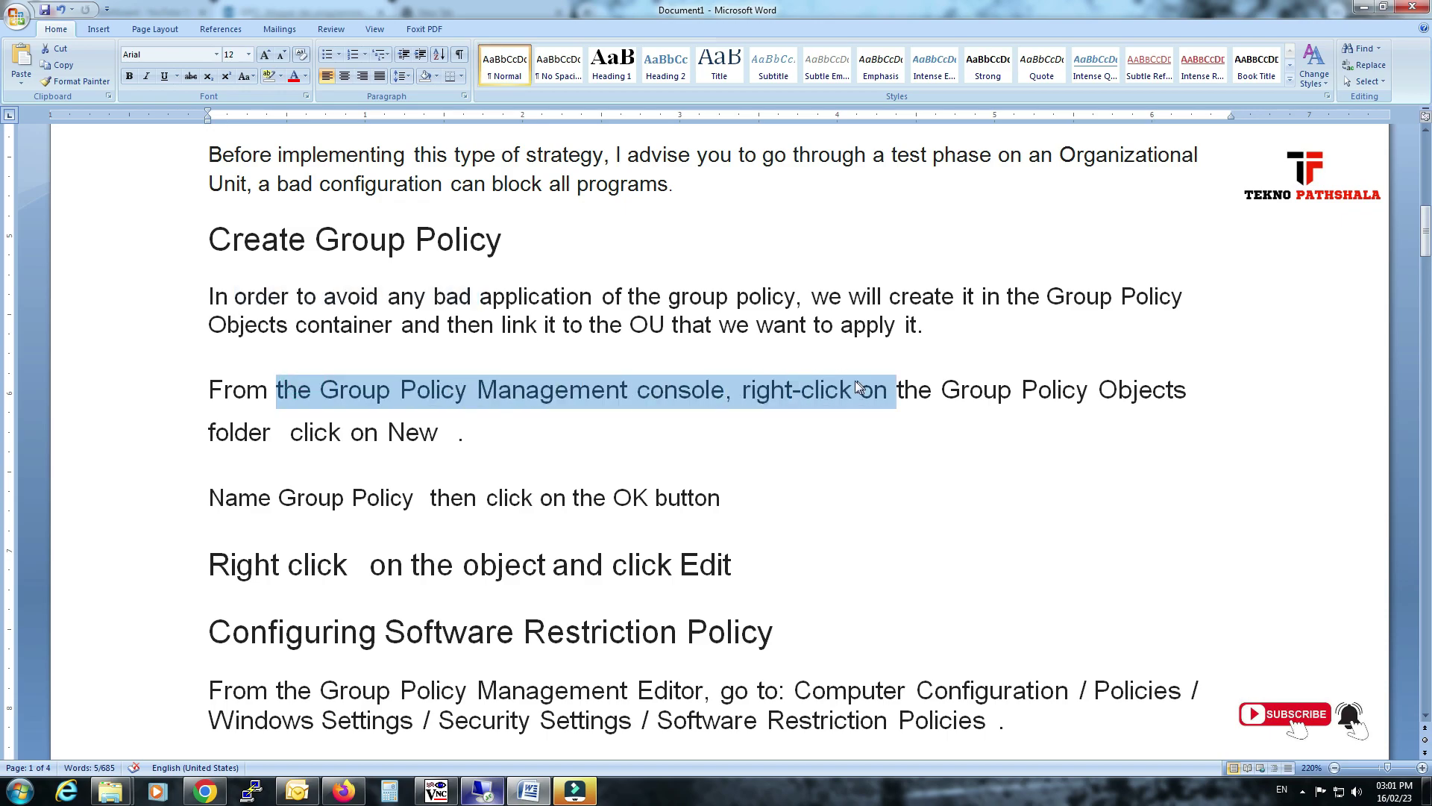
left_click(616, 264)
scroll(700, 303, "down", 1)
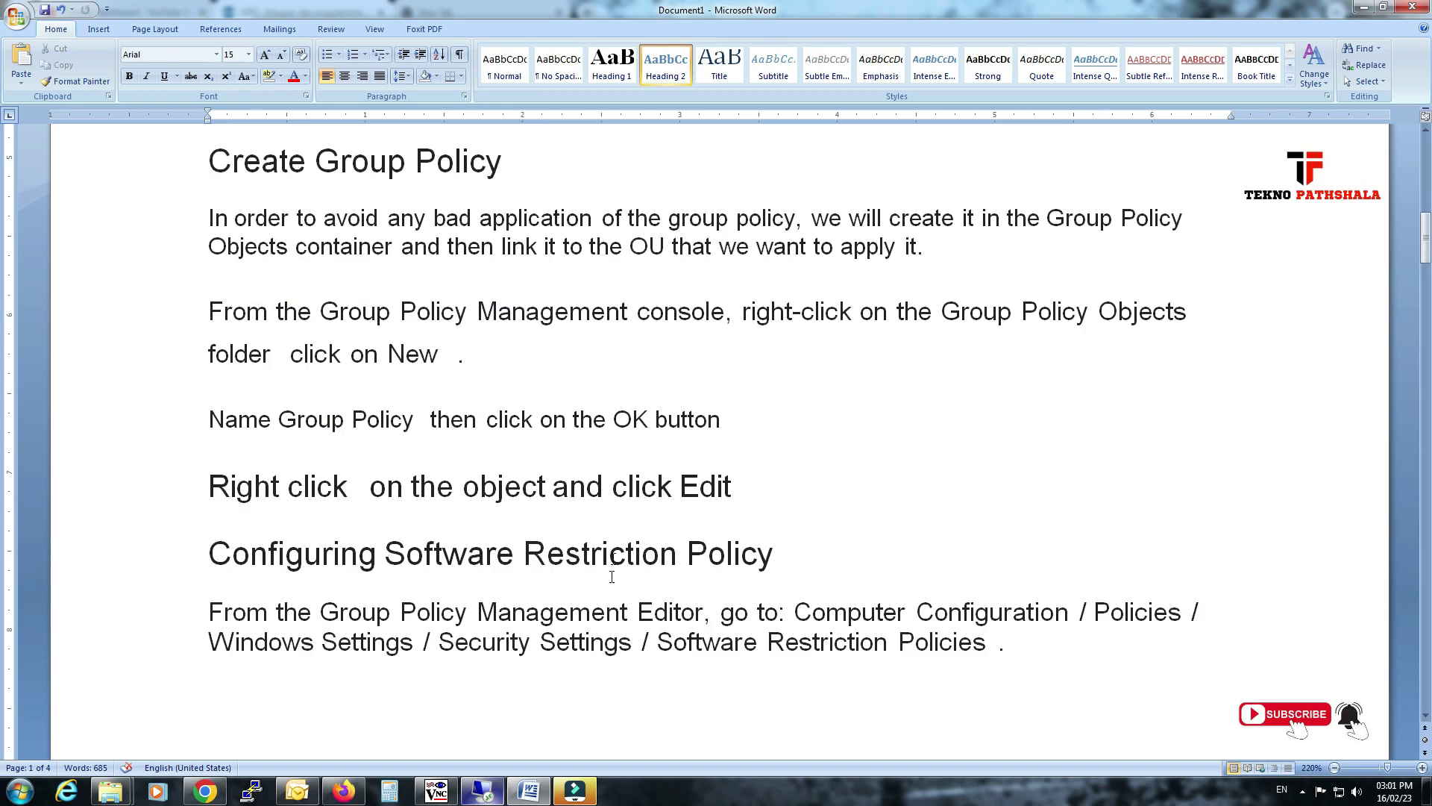
left_click(483, 790)
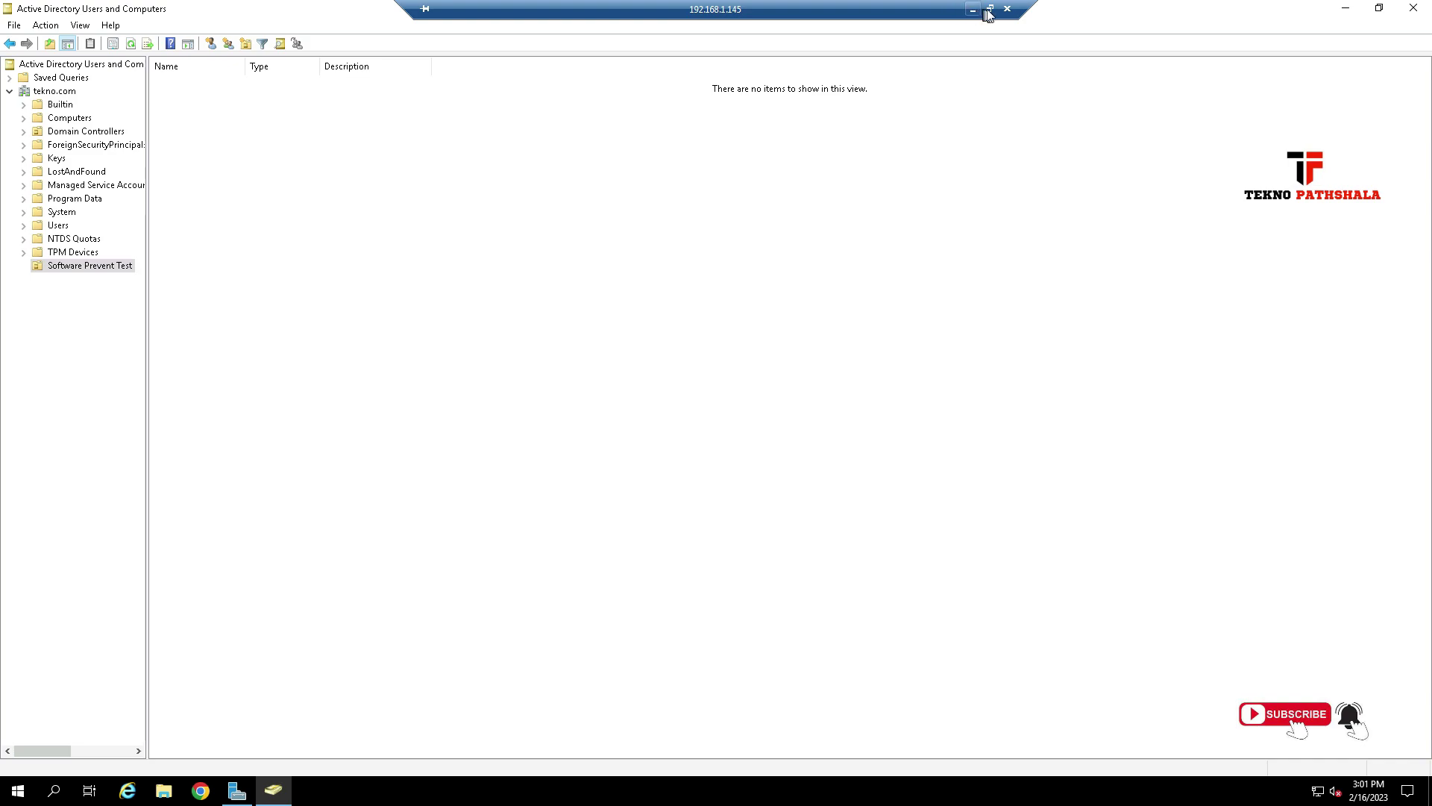
Window the remote session beside the notes, hide ADUC, and launch Group Policy Management.
left_click(990, 8)
left_click_drag(734, 100, 846, 106)
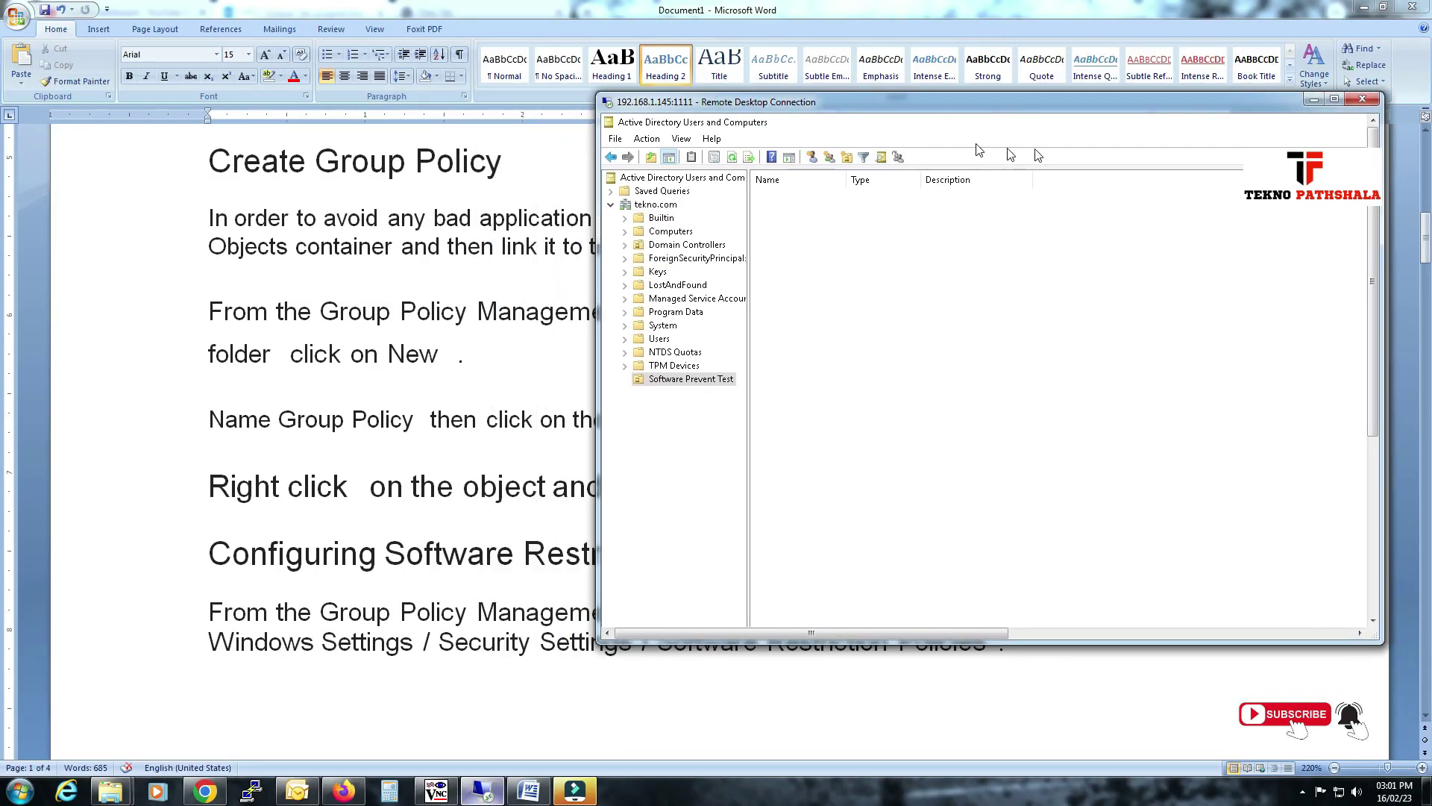
left_click_drag(981, 640, 1328, 601)
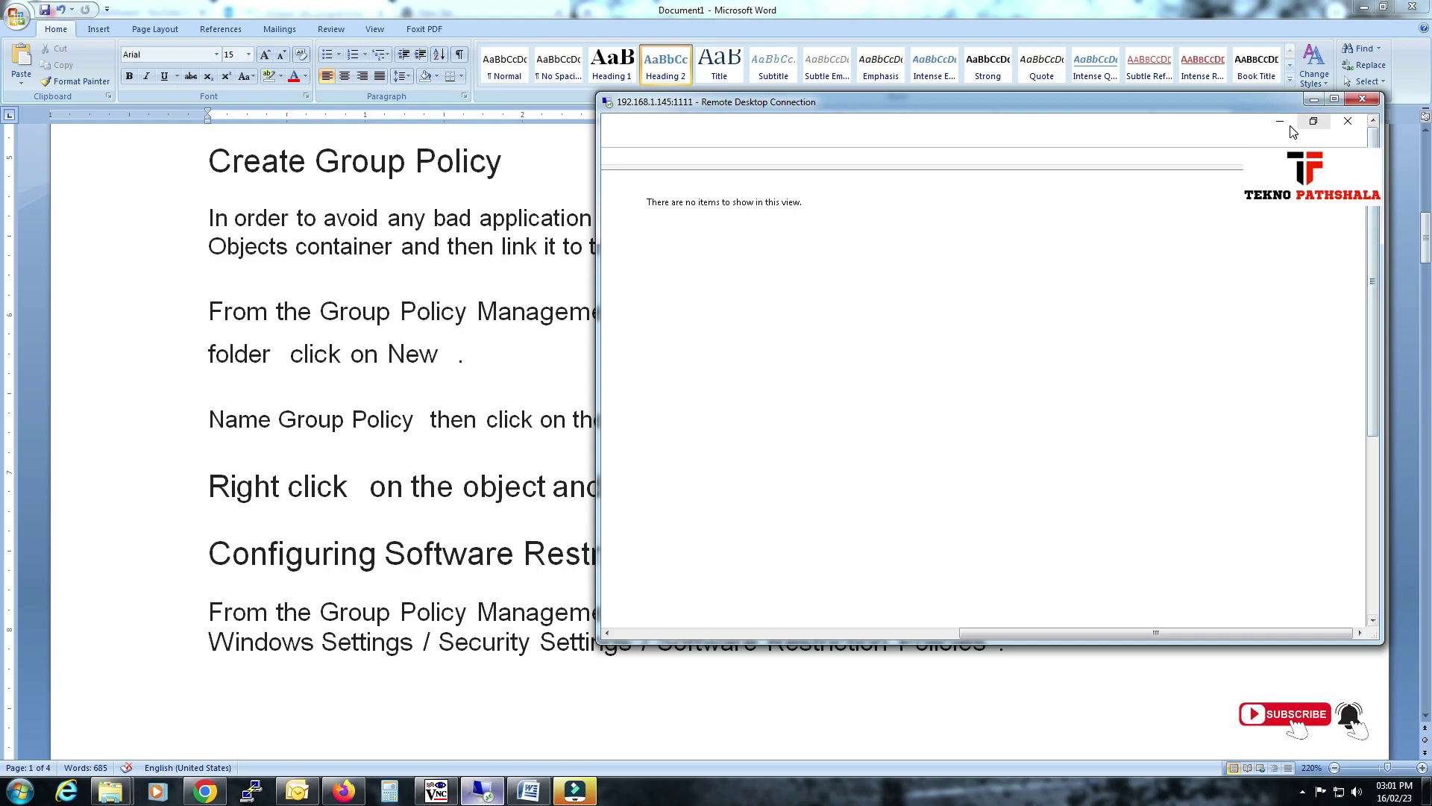
left_click(1280, 121)
left_click(1259, 154)
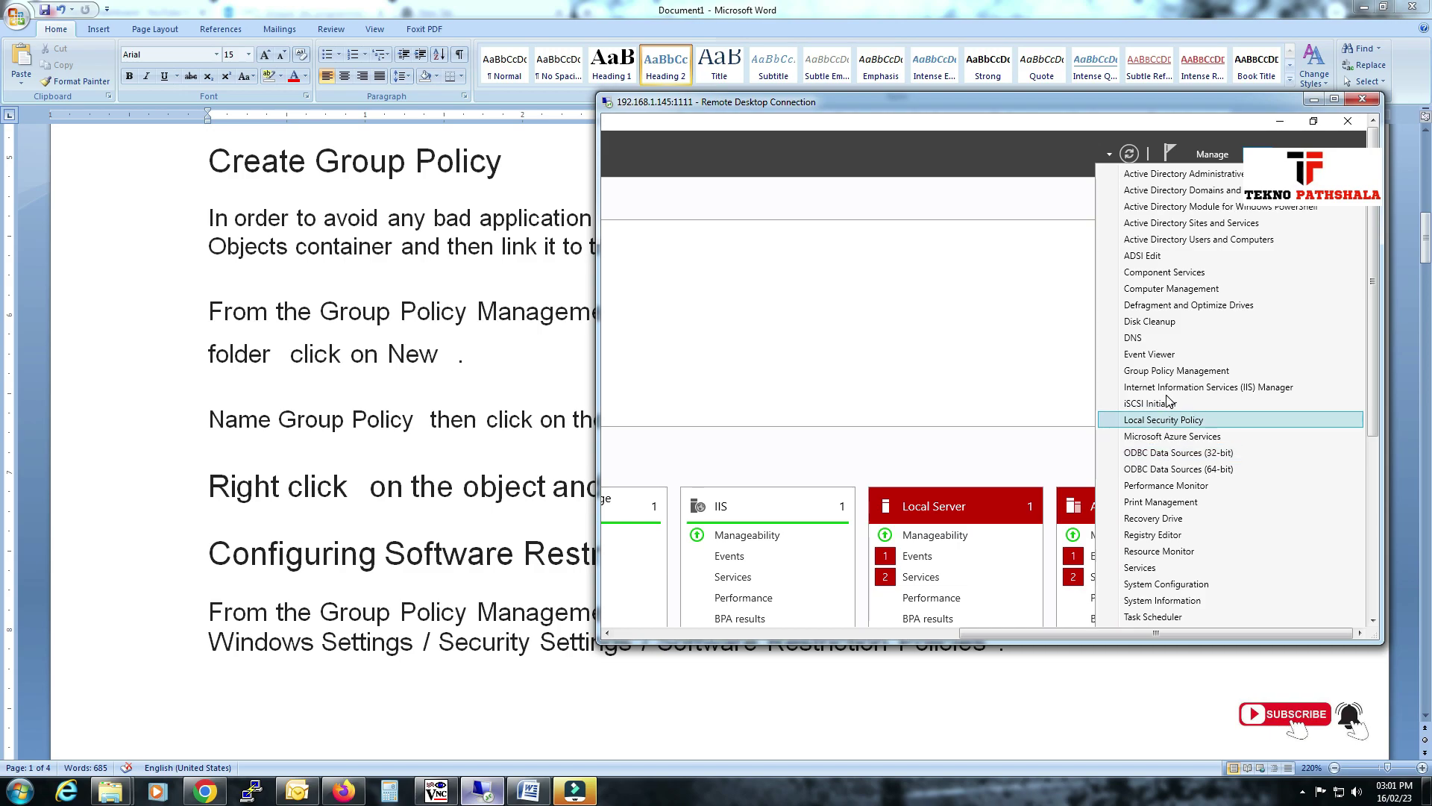
left_click(1161, 371)
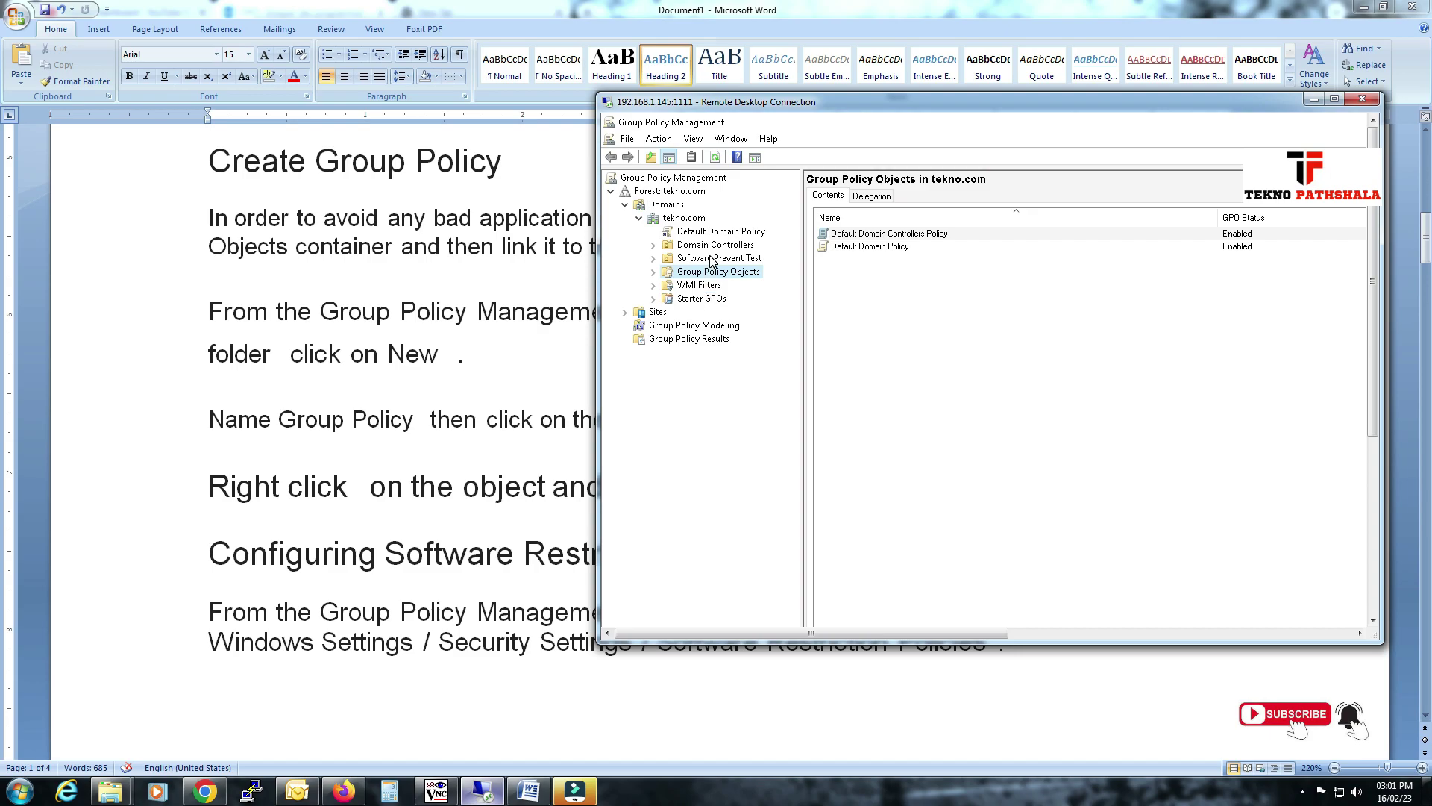
Review the notes on Group Policy Objects and creating a new policy, then return to the console.
left_click(448, 303)
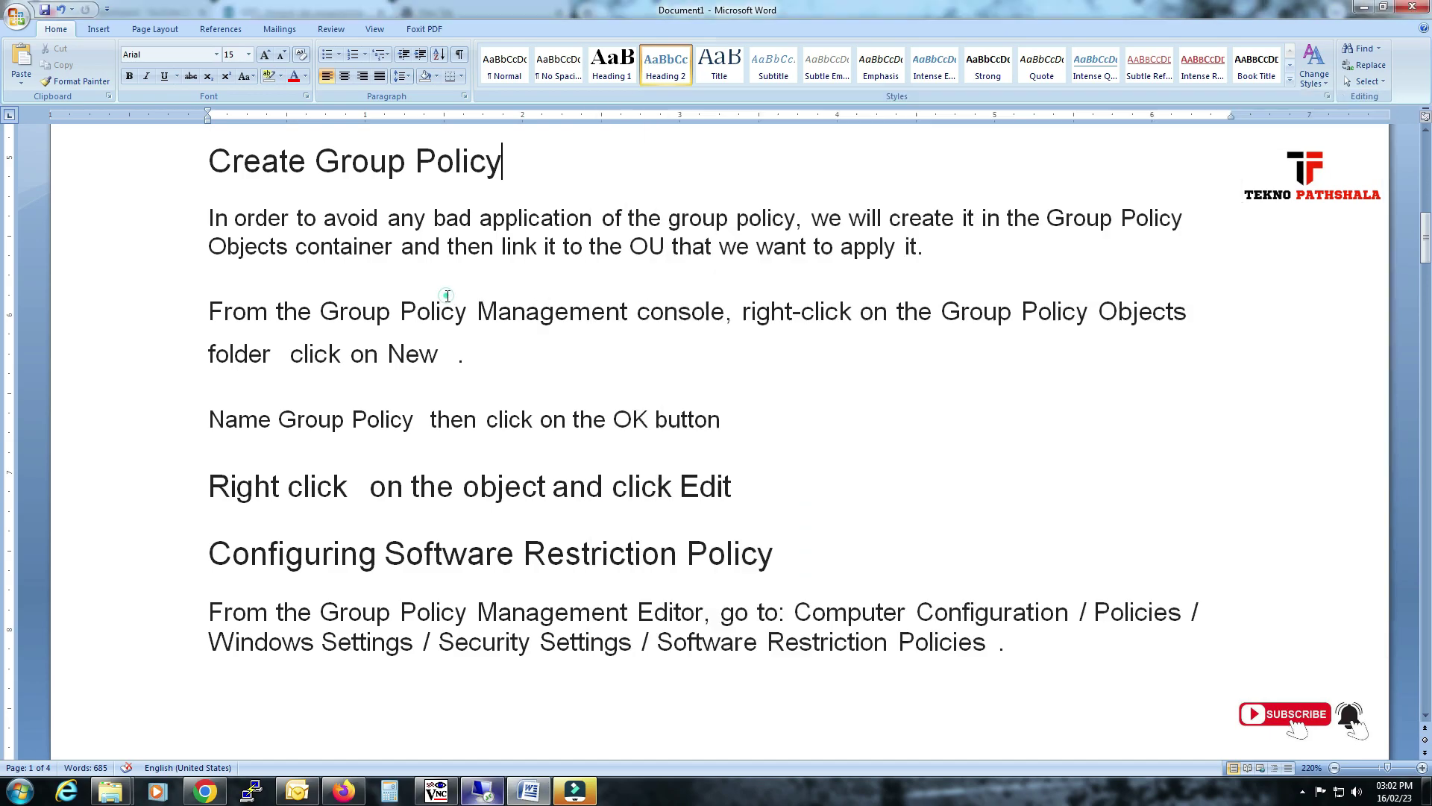
left_click_drag(725, 311, 441, 312)
left_click_drag(943, 311, 1113, 312)
left_click_drag(249, 366, 395, 366)
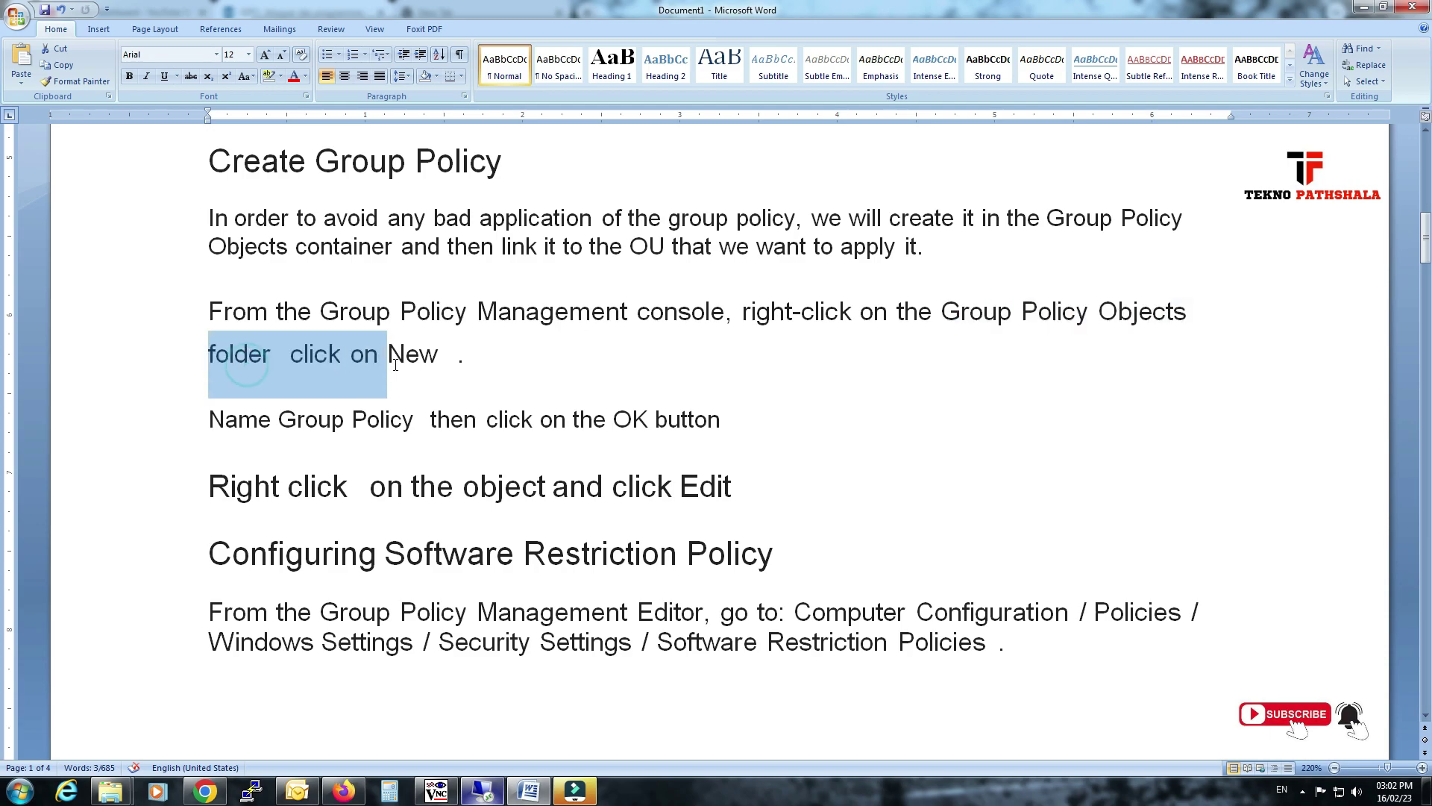
left_click(485, 793)
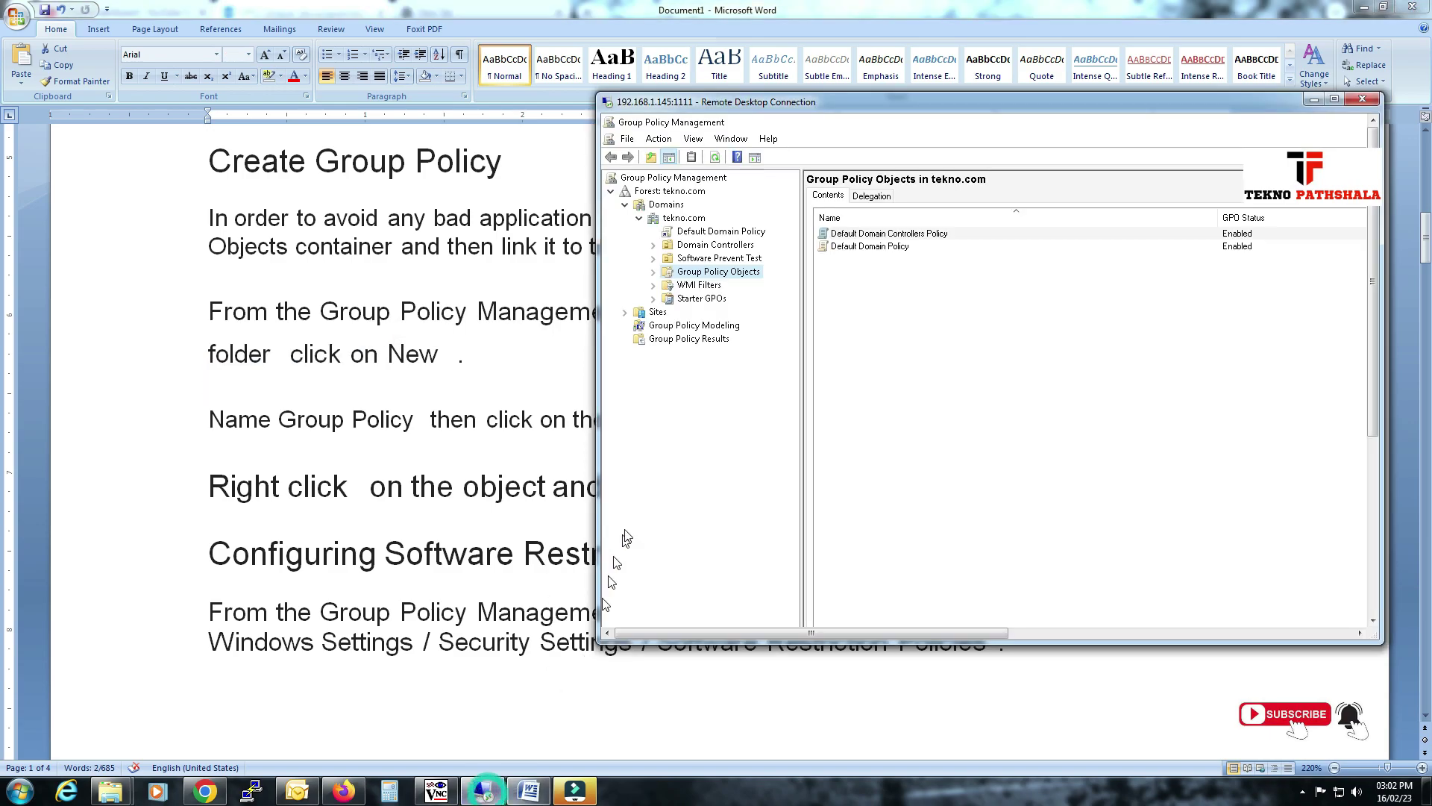
Create a new GPO named Software Prevent in Group Policy Objects and select it.
right_click(709, 273)
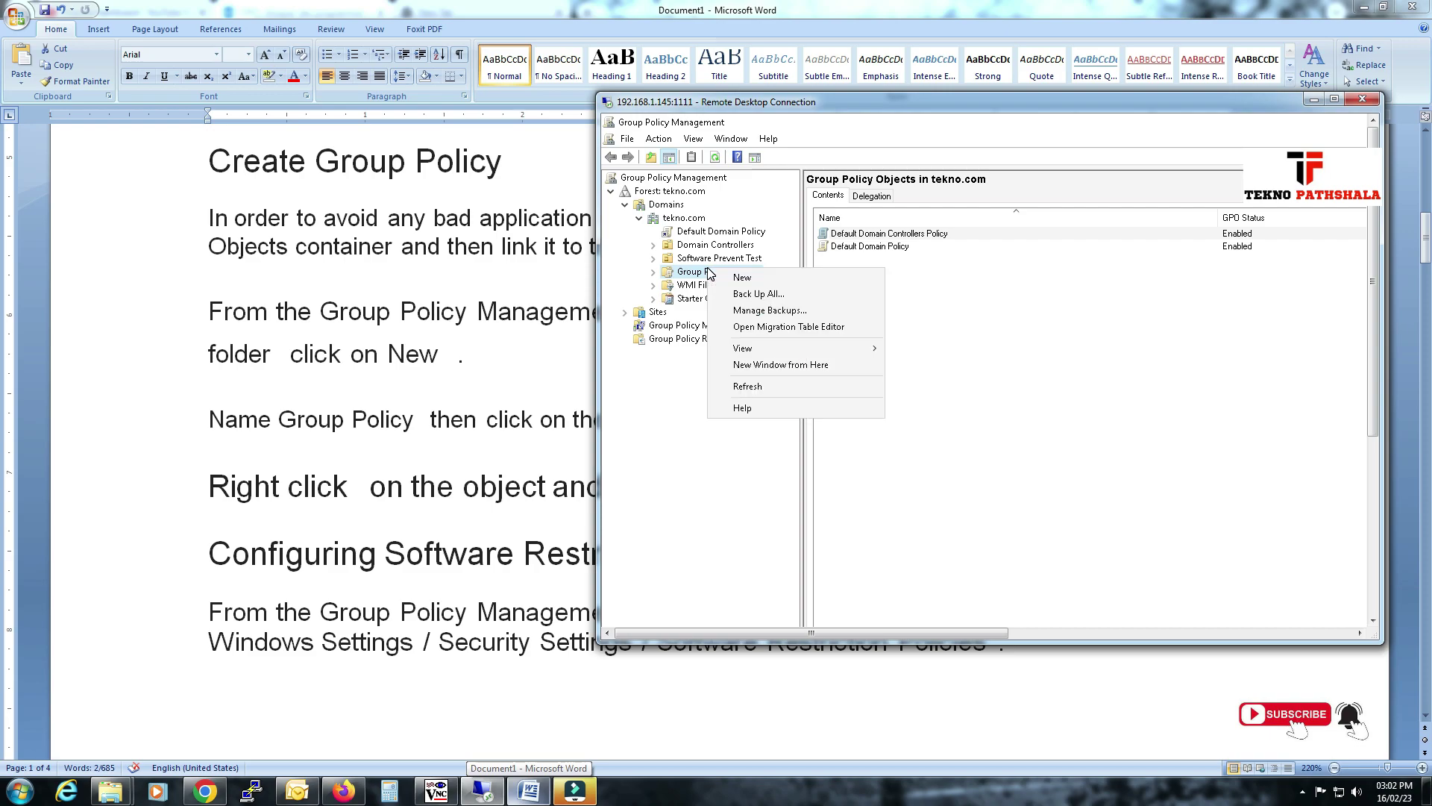
left_click(746, 276)
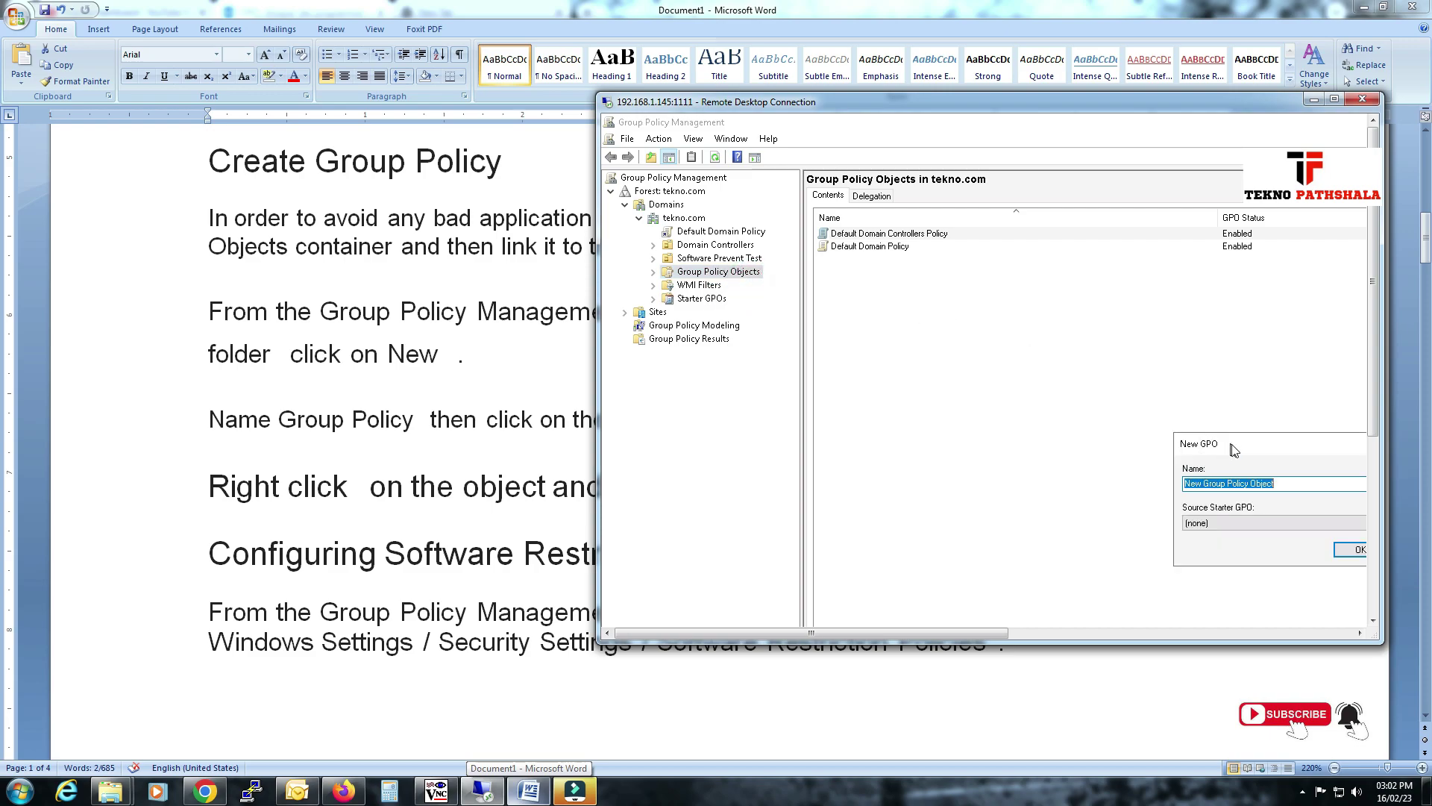
left_click_drag(1244, 448, 986, 312)
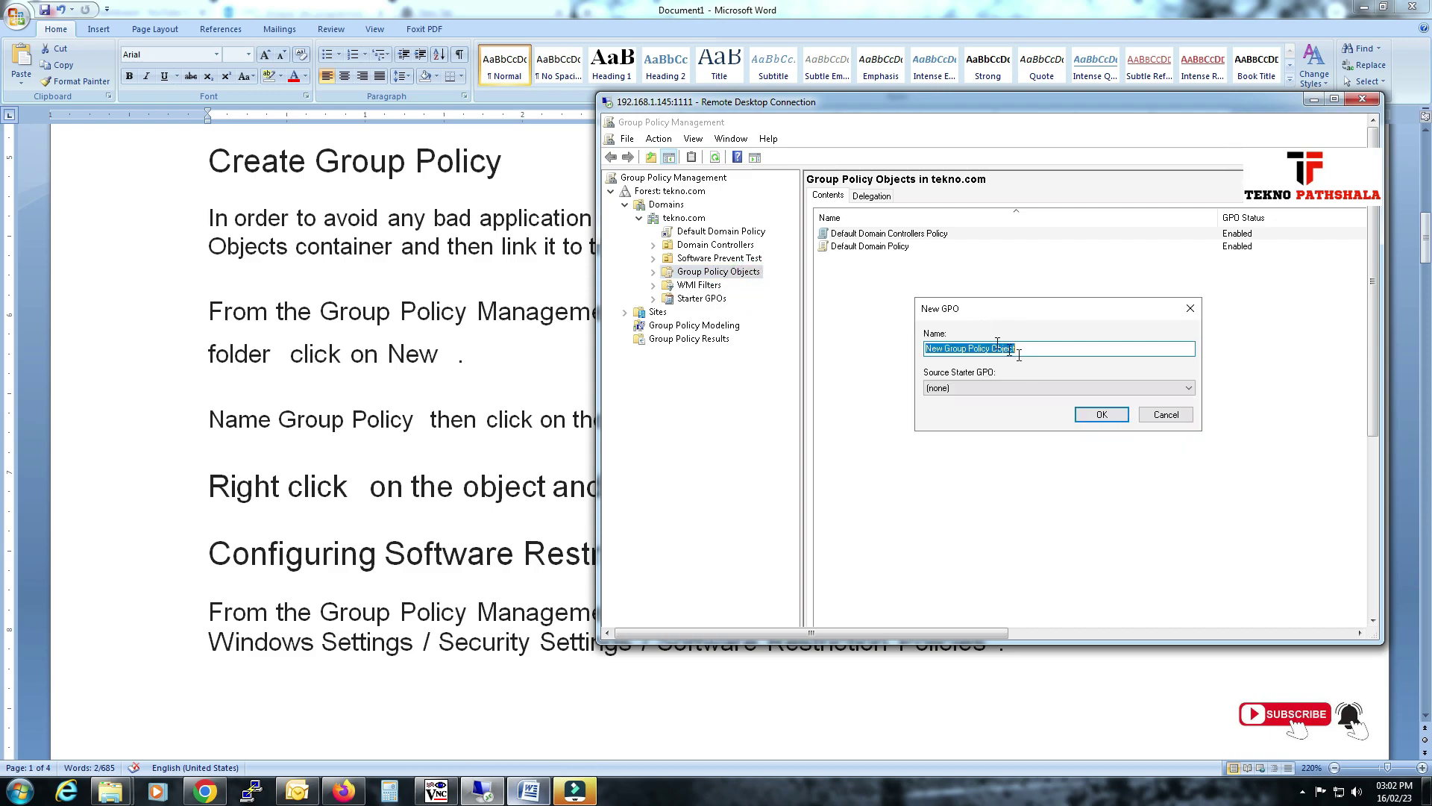
type("Software Prevent")
left_click(1100, 414)
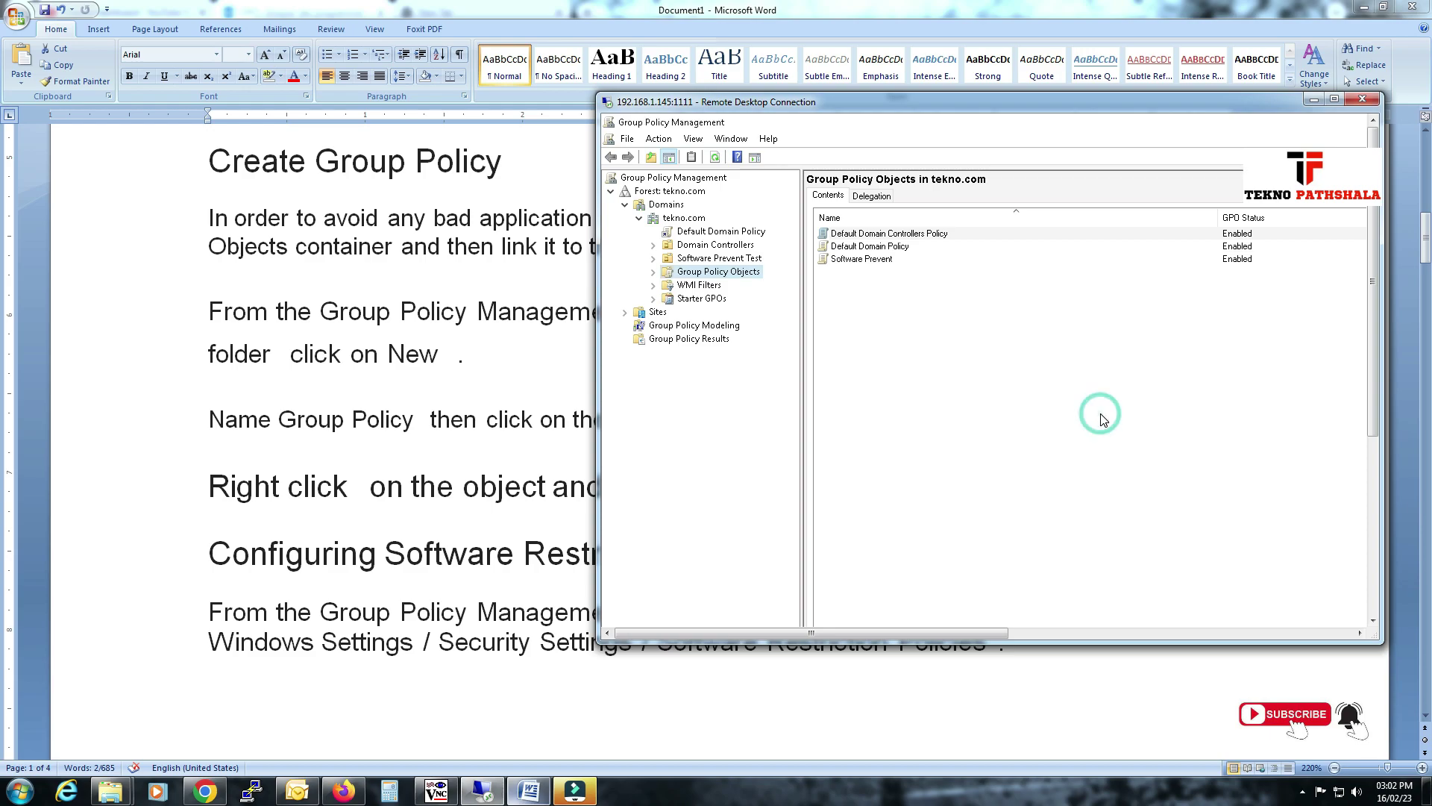
left_click(653, 273)
left_click(721, 313)
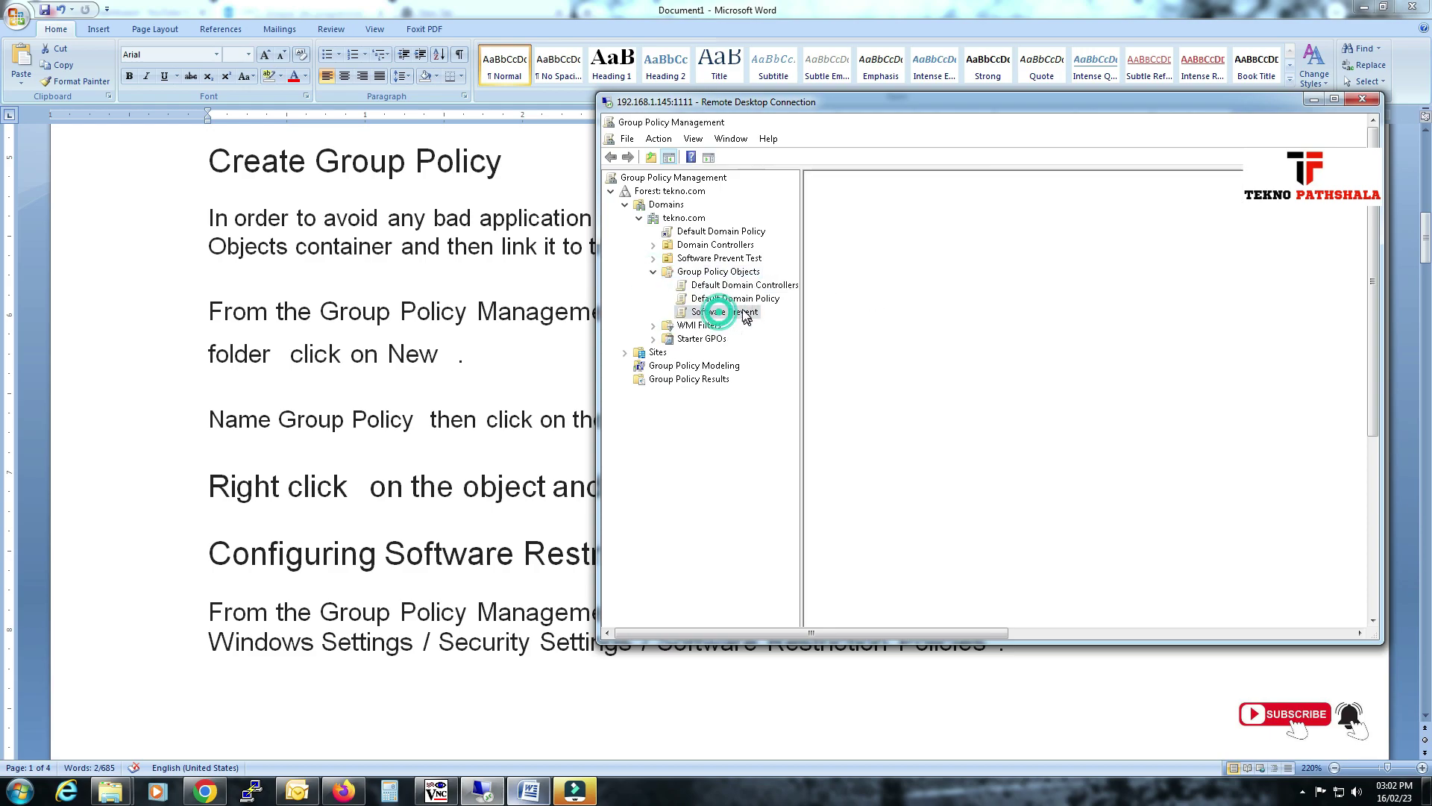
Review the GPO naming step in the Word notes.
left_click(446, 354)
left_click_drag(280, 419, 737, 426)
scroll(422, 429, "down", 3)
left_click_drag(210, 332, 642, 342)
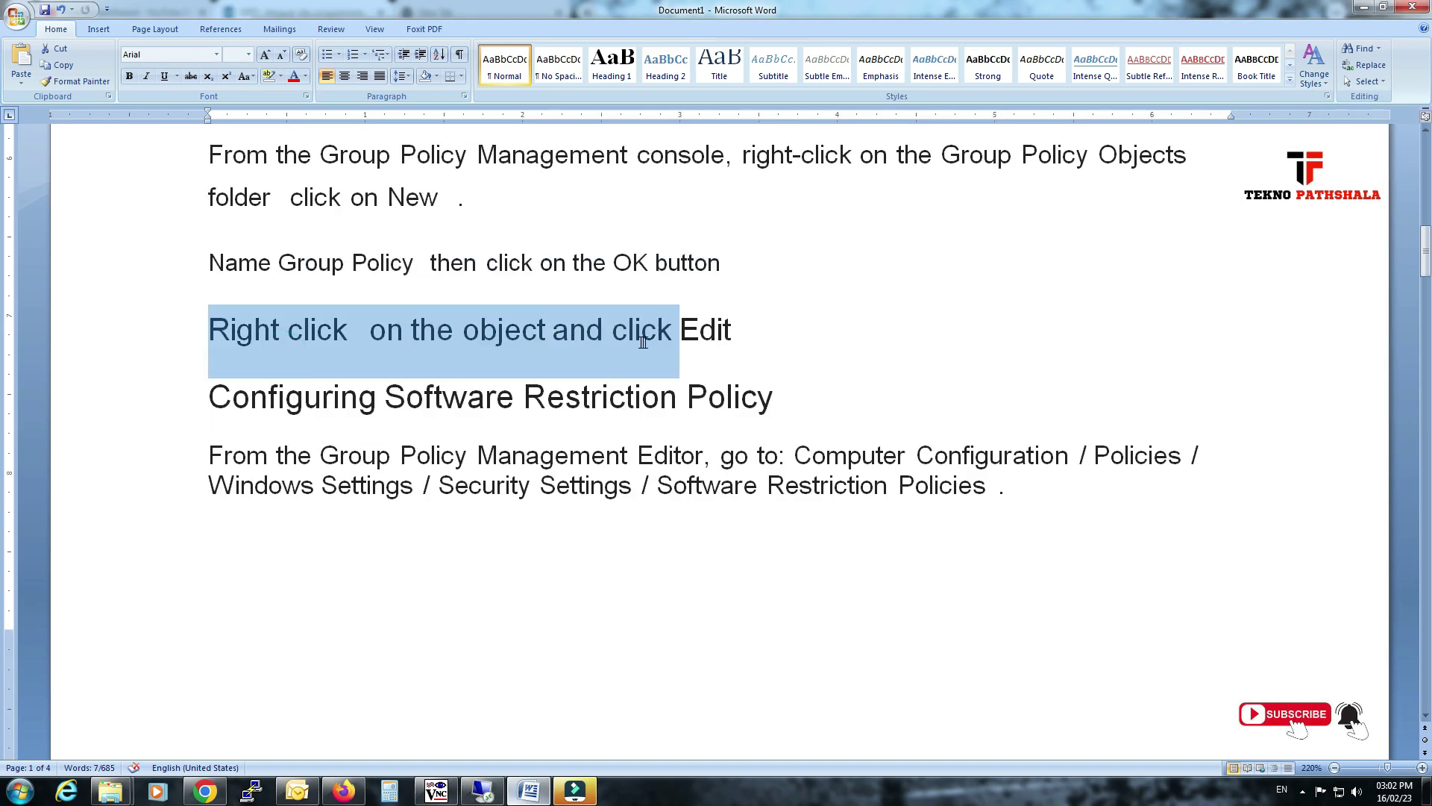
Open the Software Prevent GPO in Group Policy Management Editor.
left_click(482, 791)
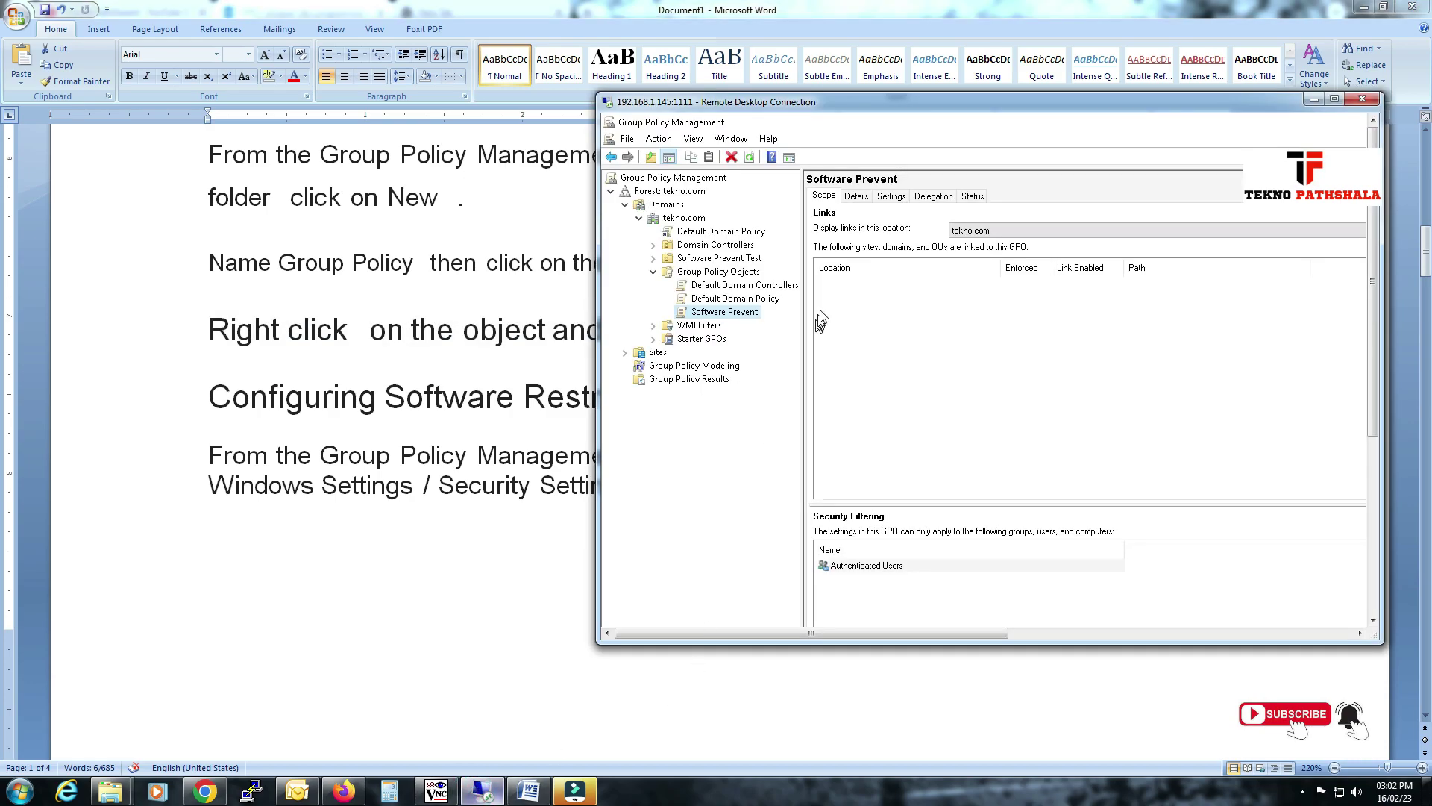
right_click(772, 313)
left_click(769, 321)
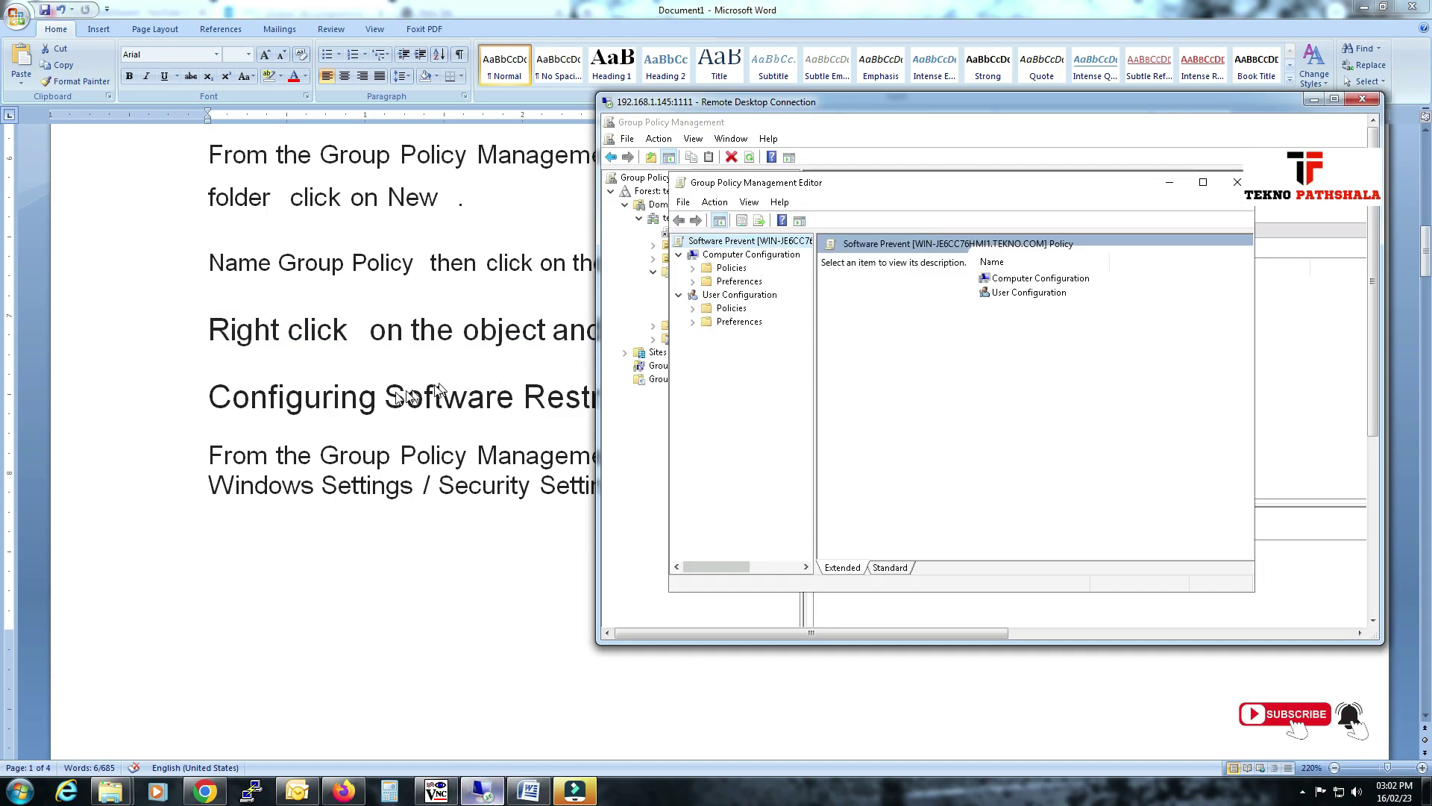
Read the notes giving the Security Settings path to Software Restriction Policies.
left_click(346, 397)
scroll(346, 397, "down", 1)
left_click_drag(234, 377, 1149, 382)
left_click_drag(322, 409, 640, 411)
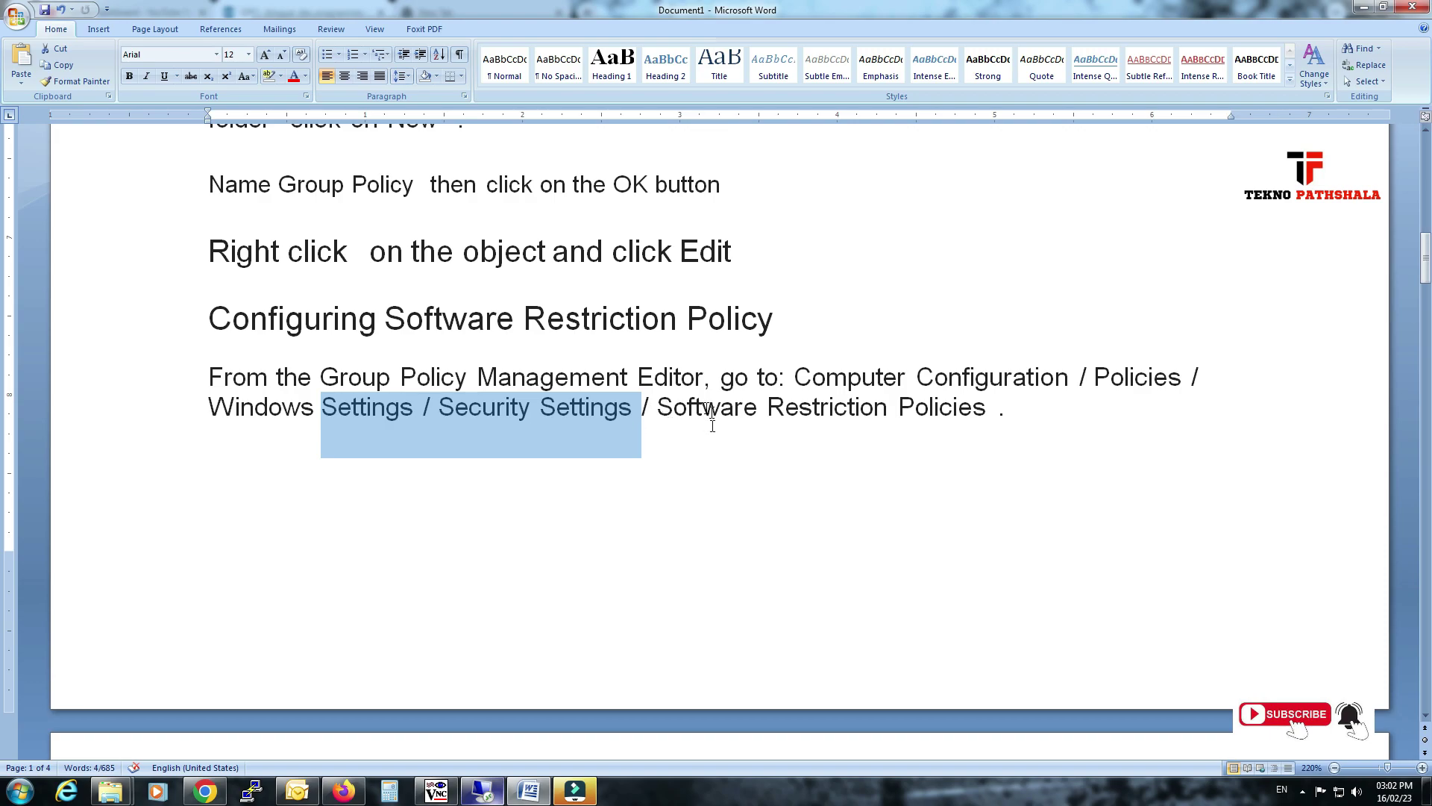
Expand Computer Configuration > Policies > Windows Settings > Security Settings in the policy editor.
left_click(485, 790)
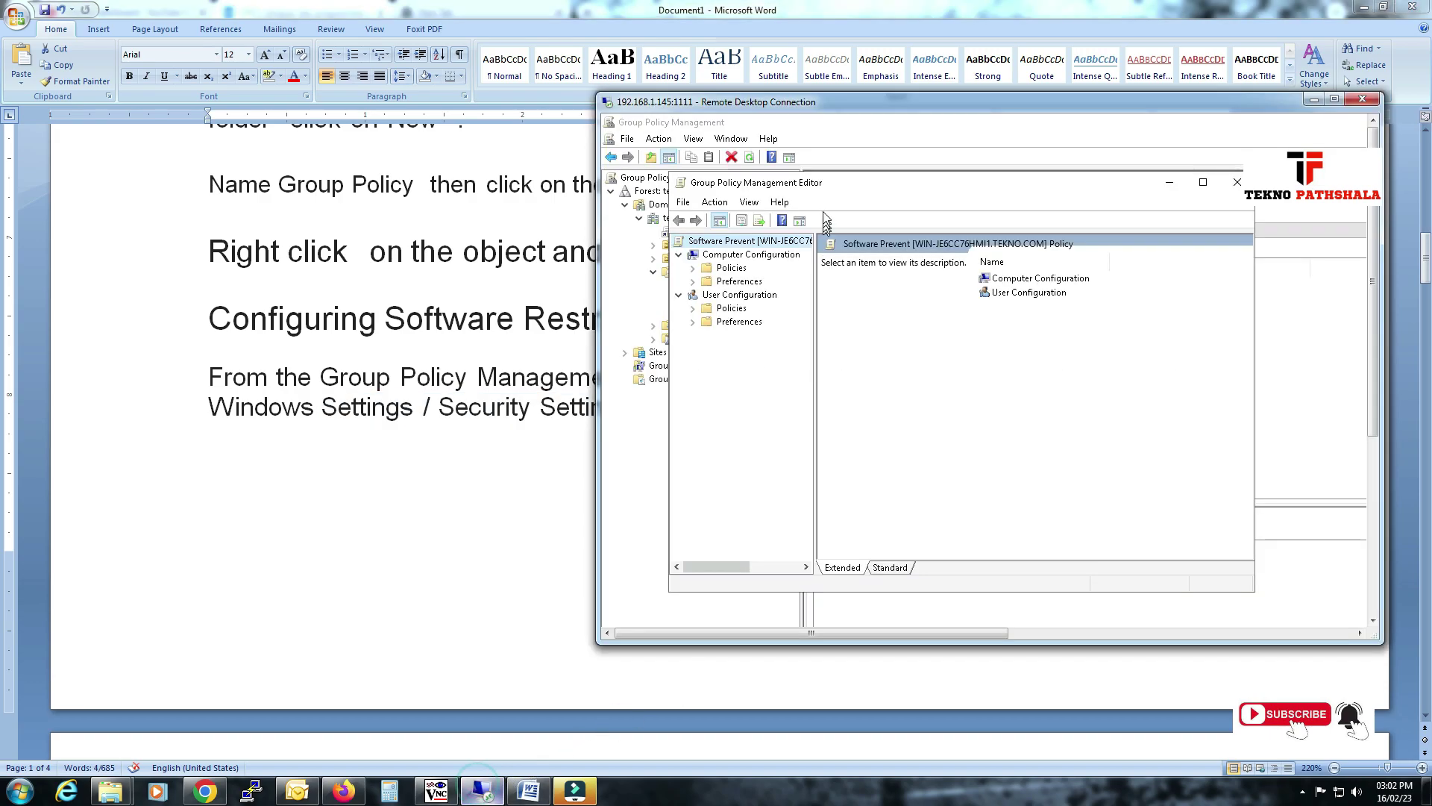
left_click_drag(720, 102, 501, 440)
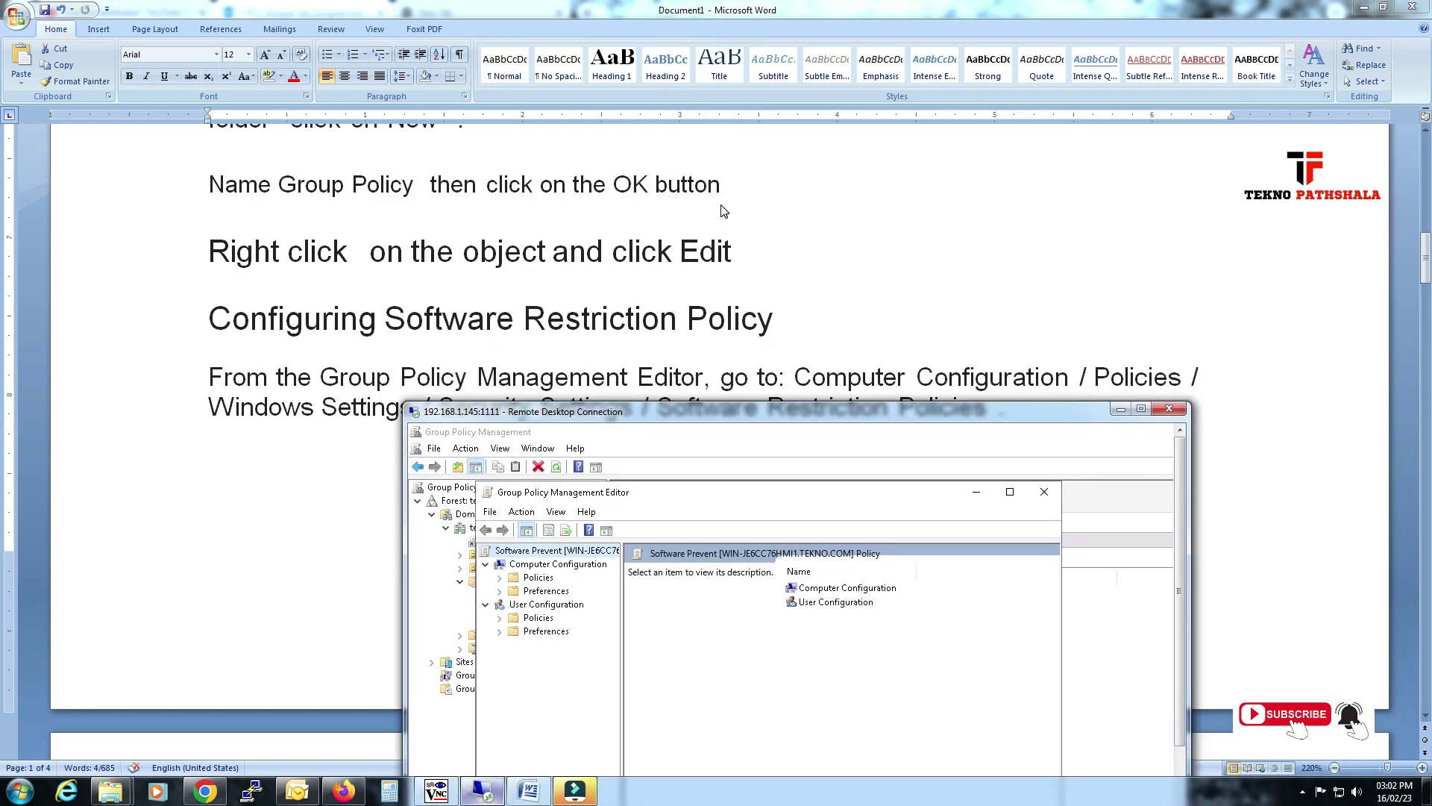
left_click(720, 202)
scroll(719, 201, "down", 3)
left_click(482, 789)
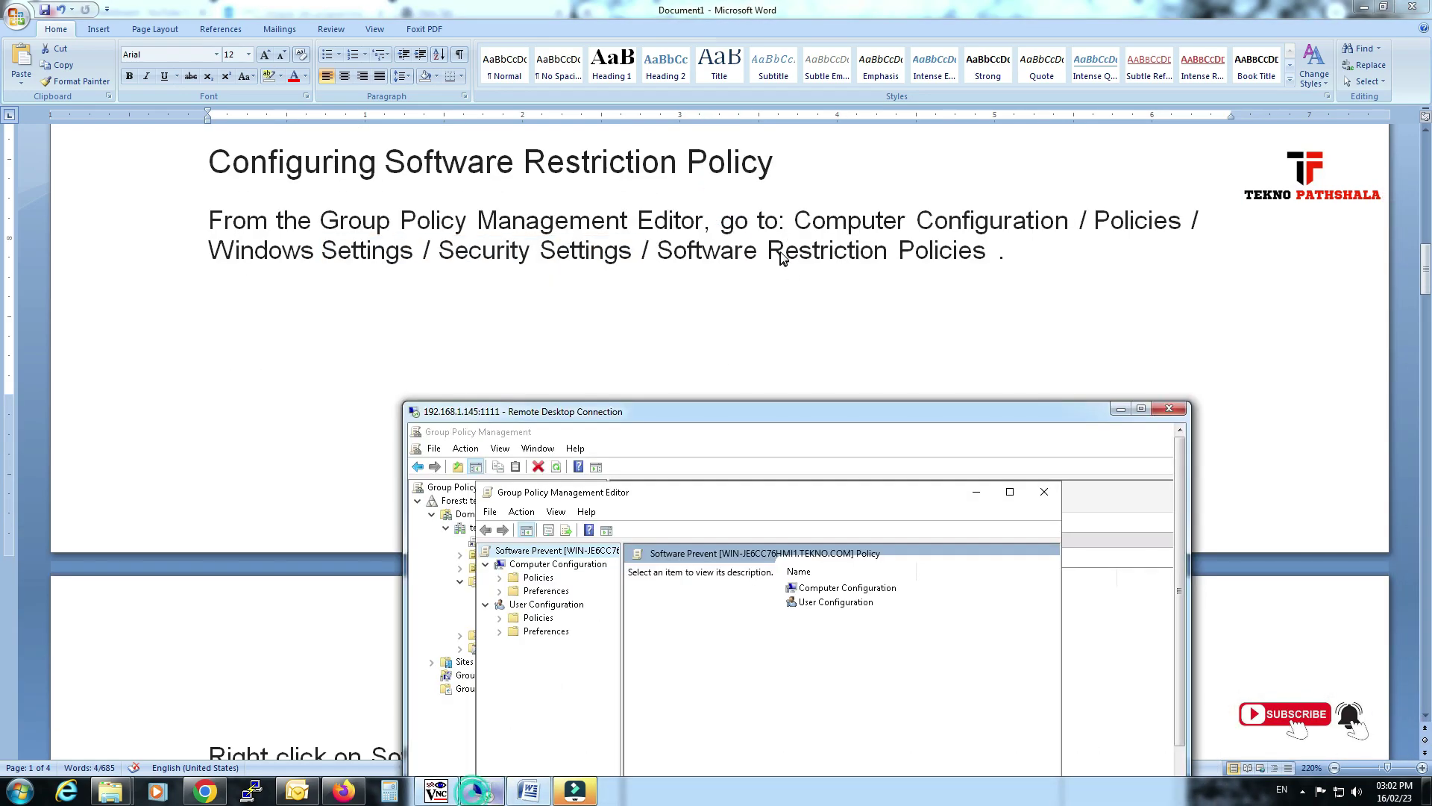
left_click_drag(825, 266, 836, 290)
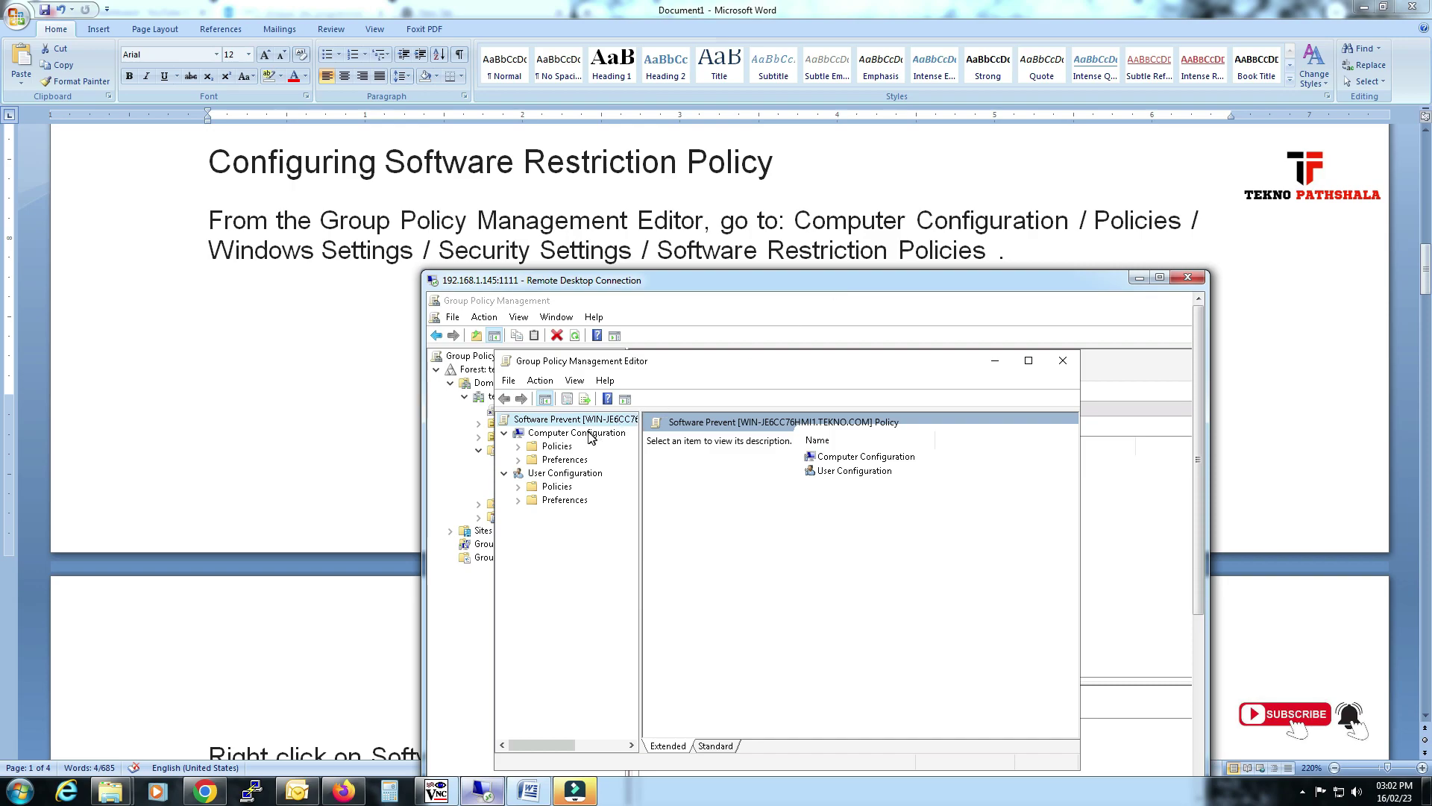
left_click(520, 446)
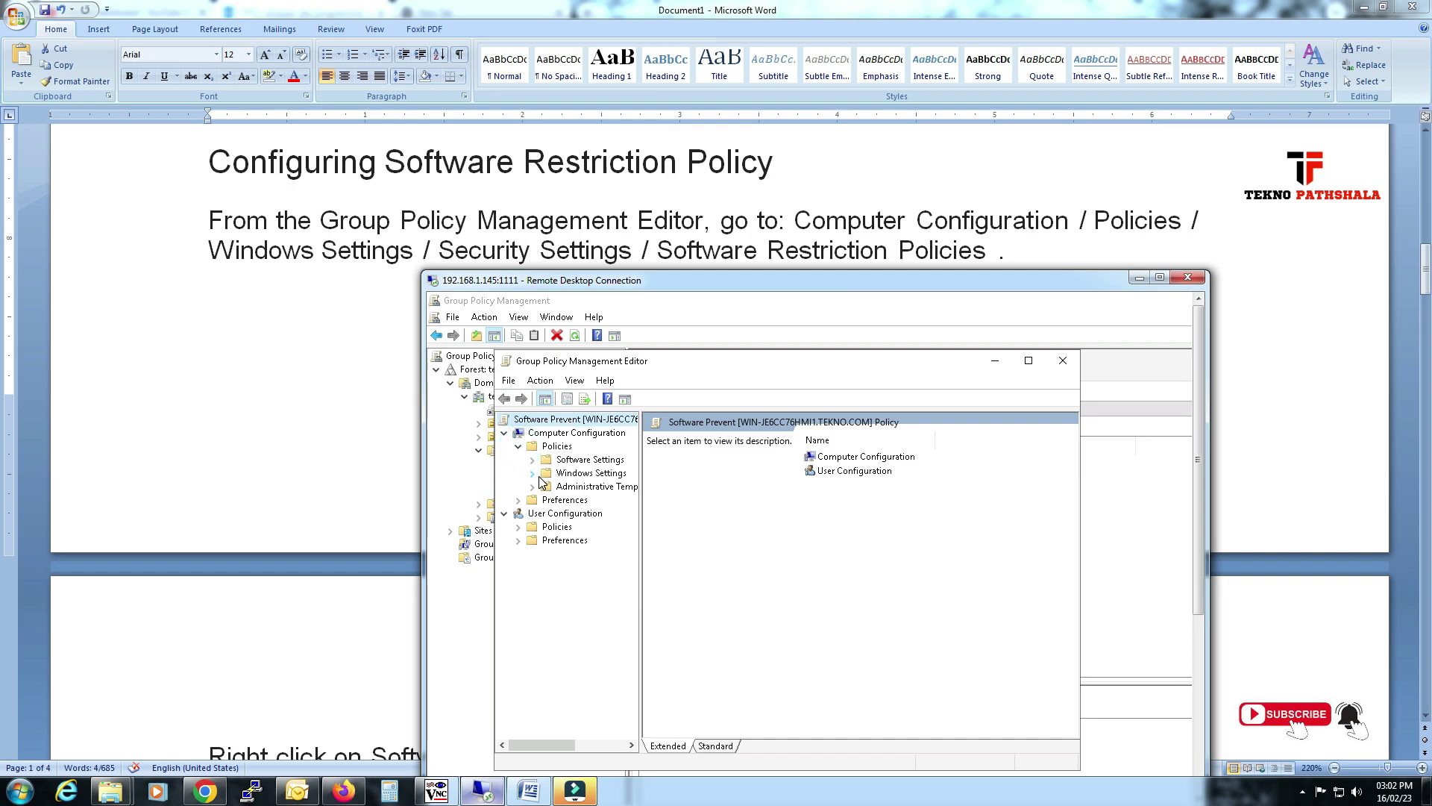
left_click(532, 473)
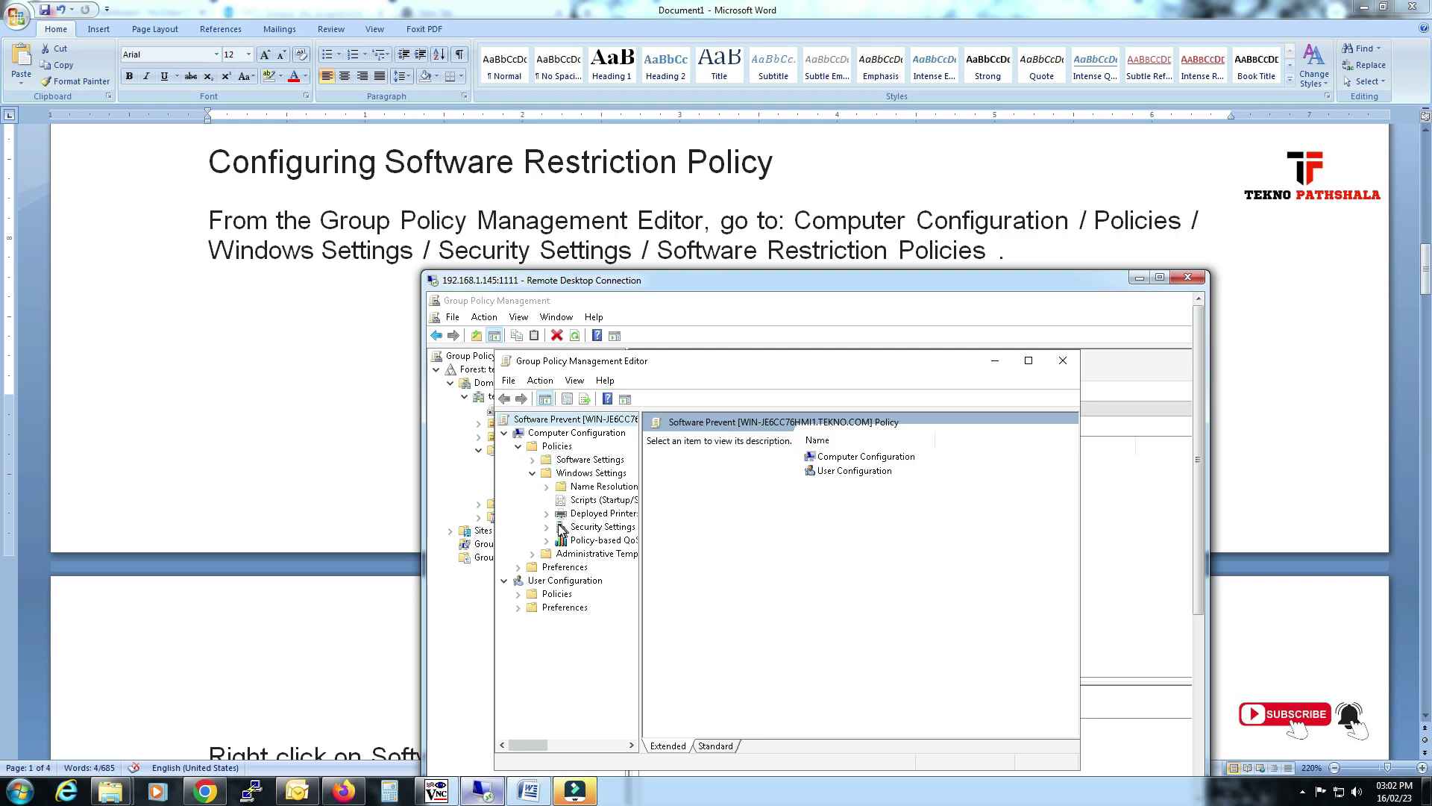
left_click(548, 527)
left_click_drag(640, 549, 692, 538)
scroll(634, 552, "down", 2)
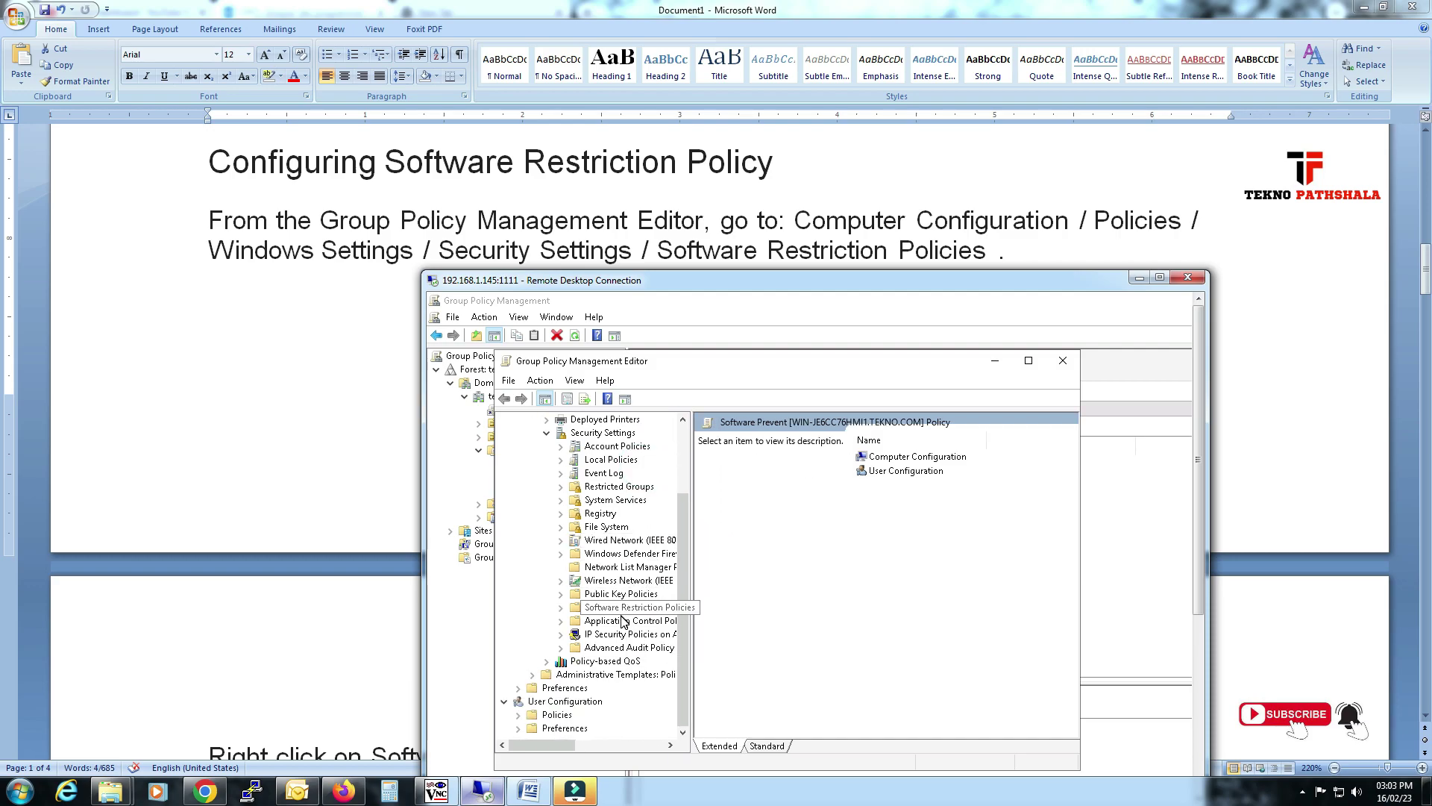
Create new Software Restriction Policies for the Software Prevent GPO.
left_click(641, 612)
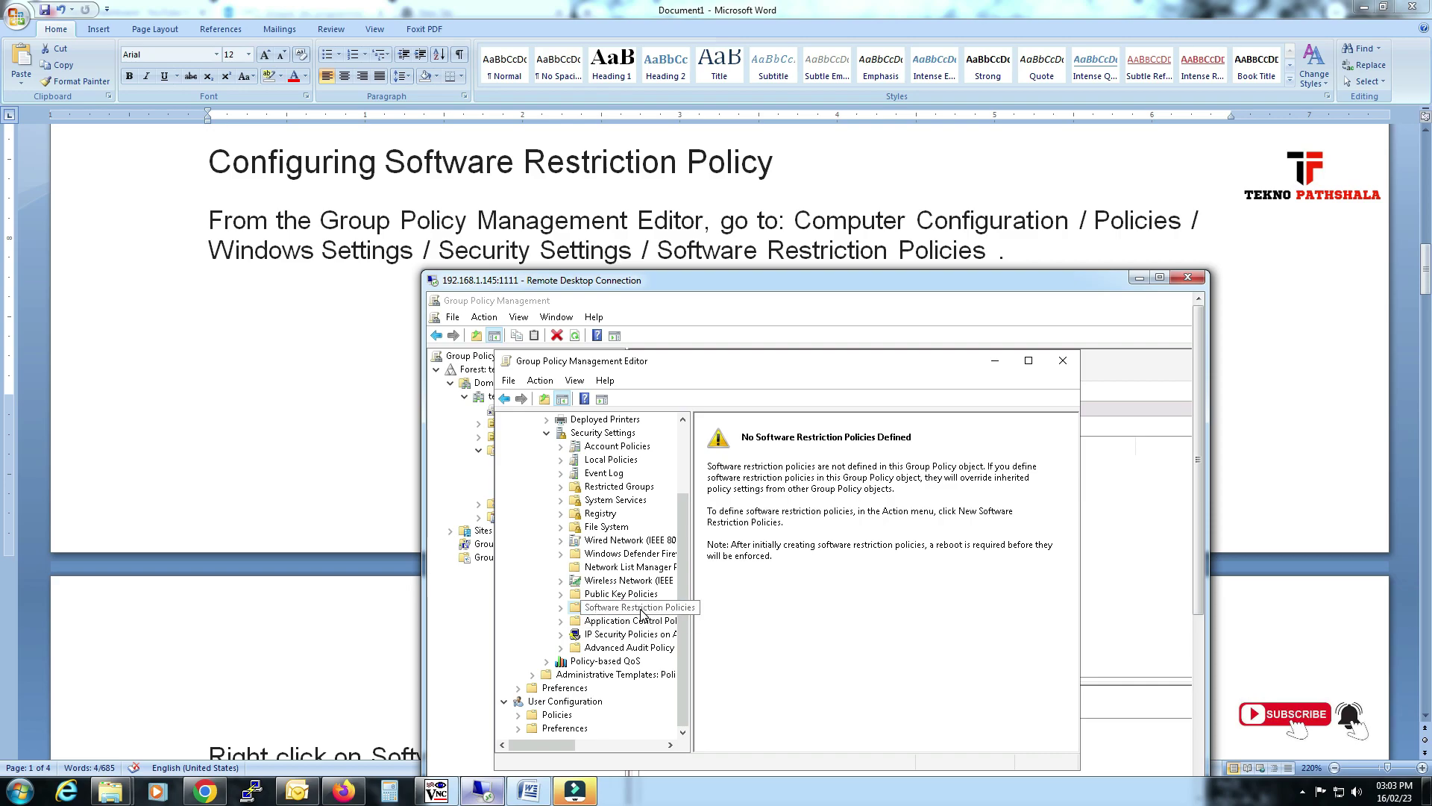
right_click(642, 609)
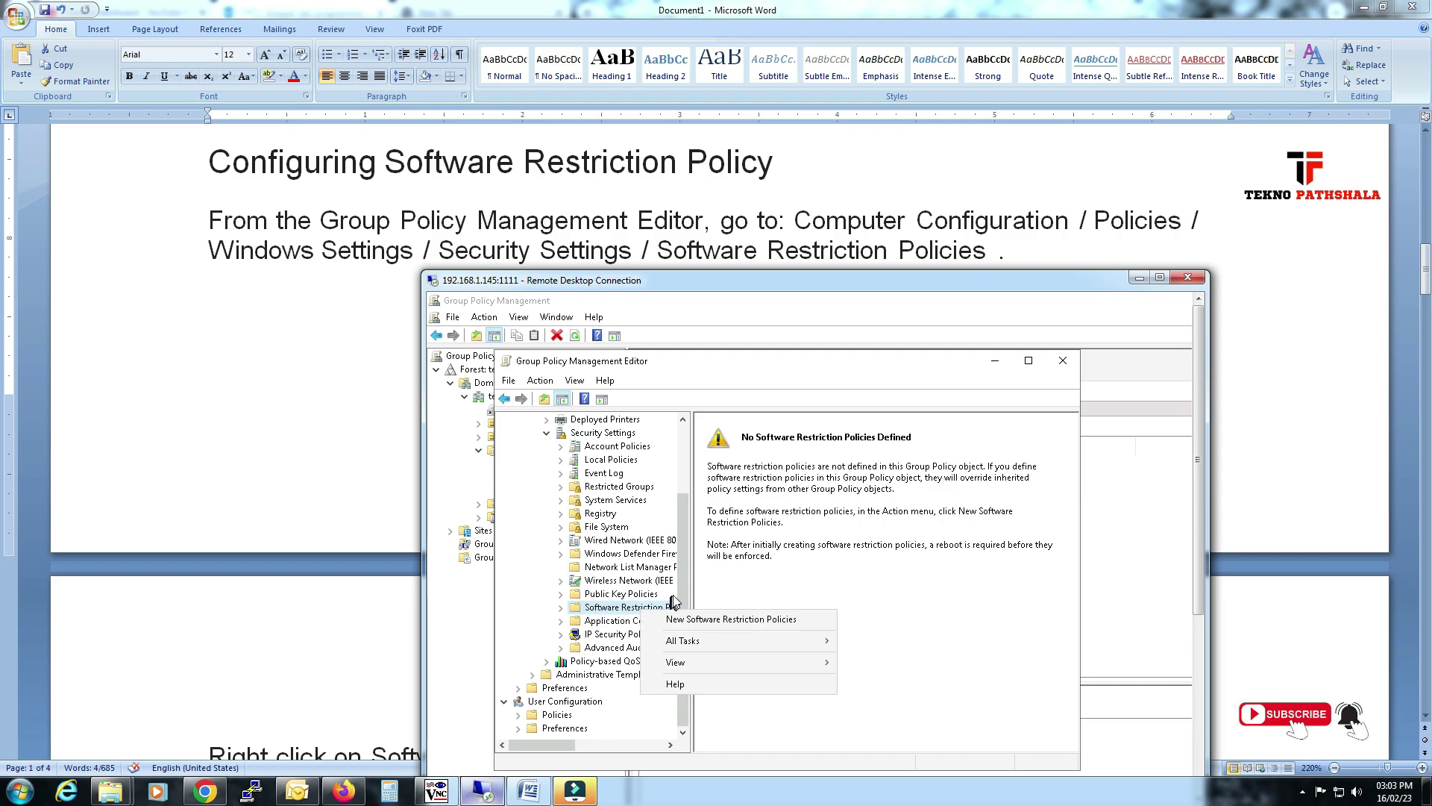
left_click(715, 621)
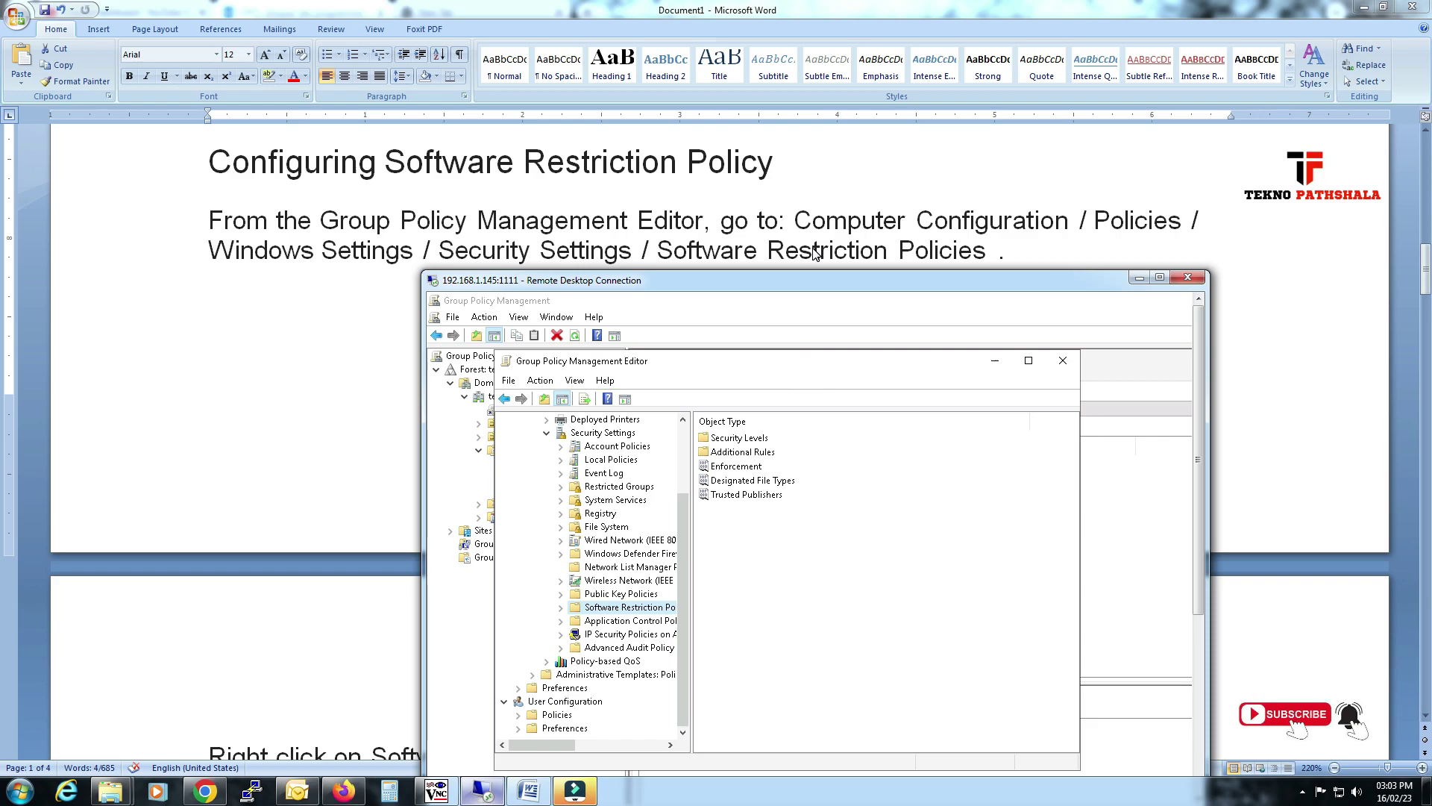
key("alt+Tab")
scroll(820, 313, "down", 5)
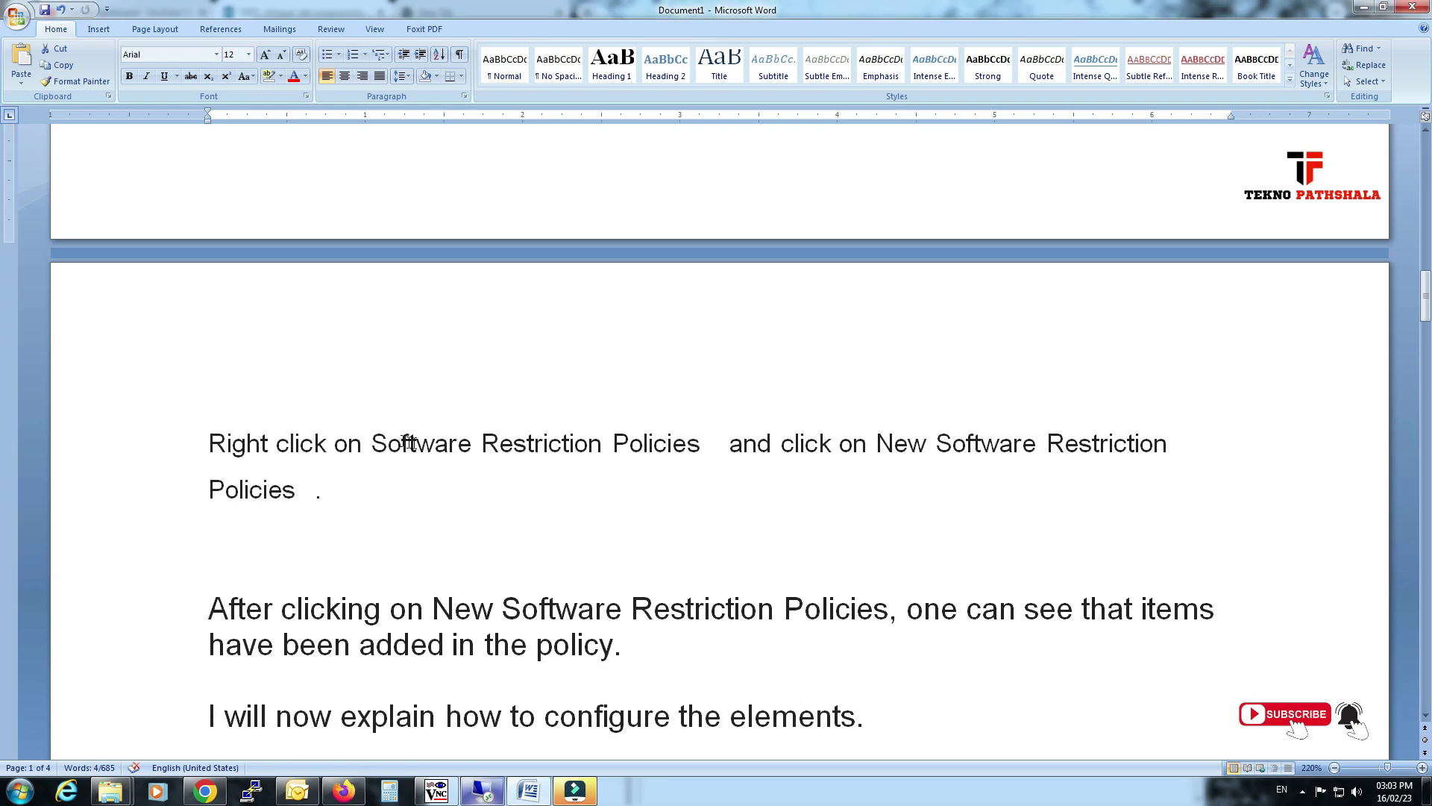
Read the notes on the New Software Restriction Policies step, highlighting key lines.
left_click_drag(407, 443, 776, 444)
left_click_drag(877, 443, 1175, 445)
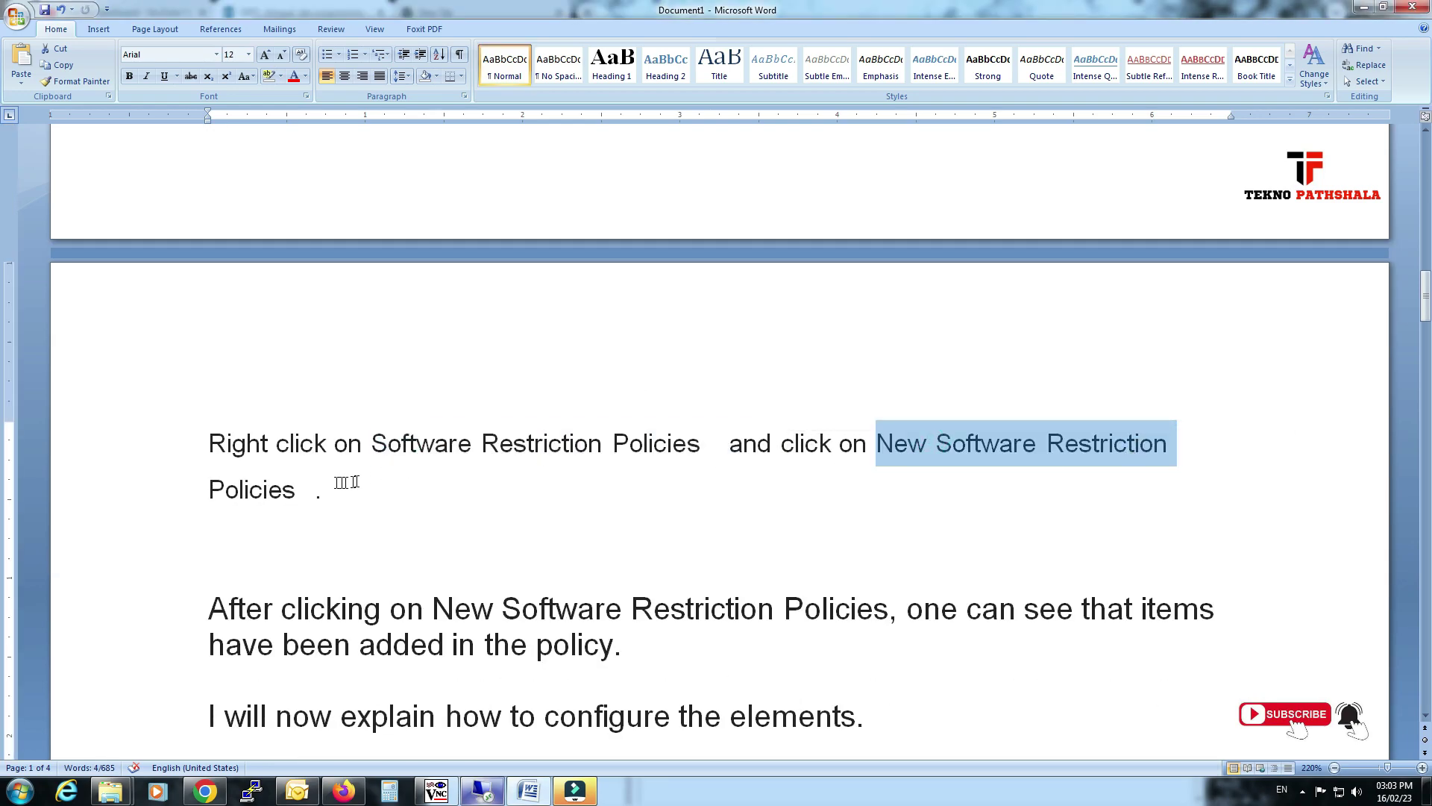
left_click_drag(263, 489, 295, 490)
scroll(298, 485, "down", 3)
left_click_drag(366, 388, 545, 387)
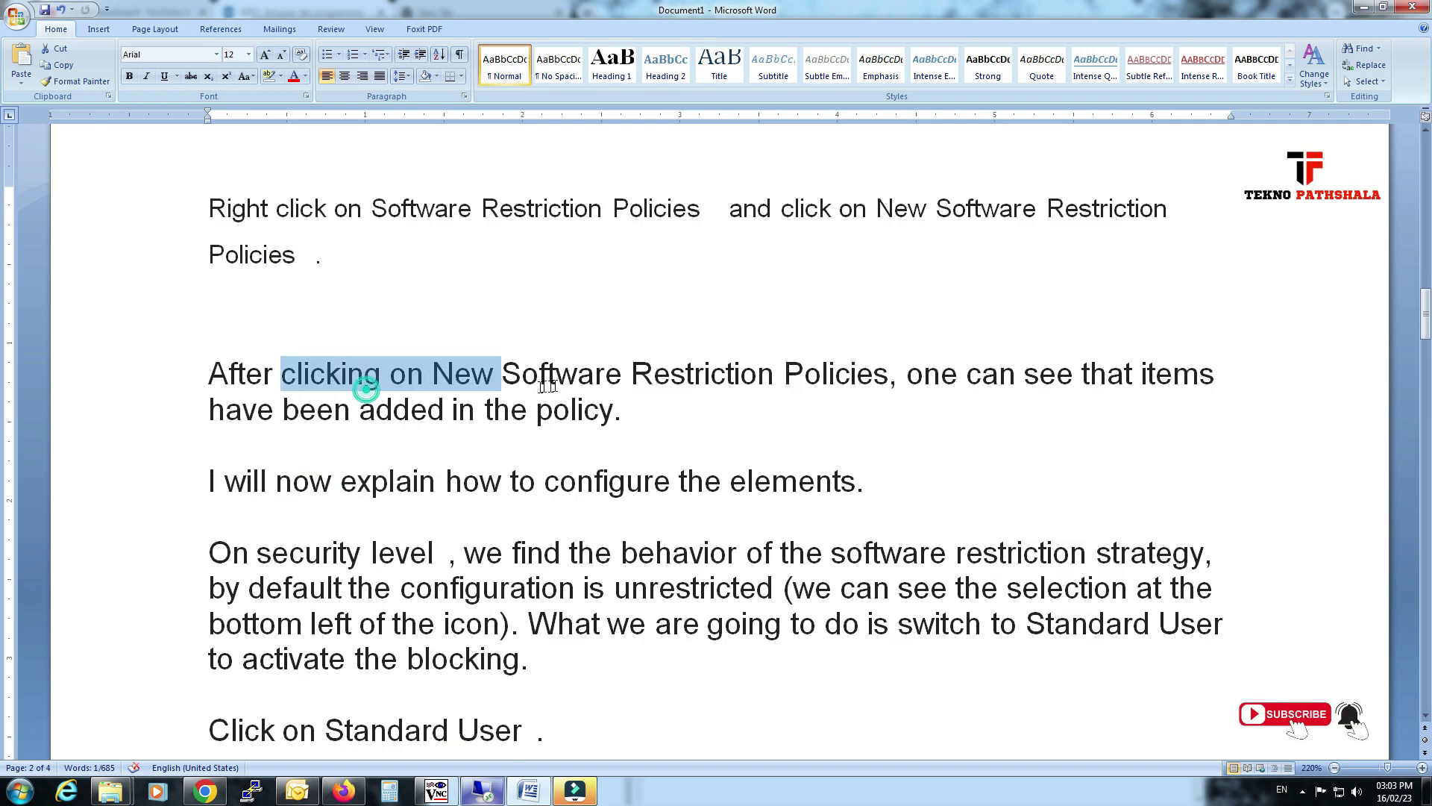
key("ctrl+shift+Right")
key("ctrl+shift+Right")
key("ctrl+shift+Right")
key("ctrl+shift+Right")
key("ctrl+shift+Right")
key("ctrl+shift+Right")
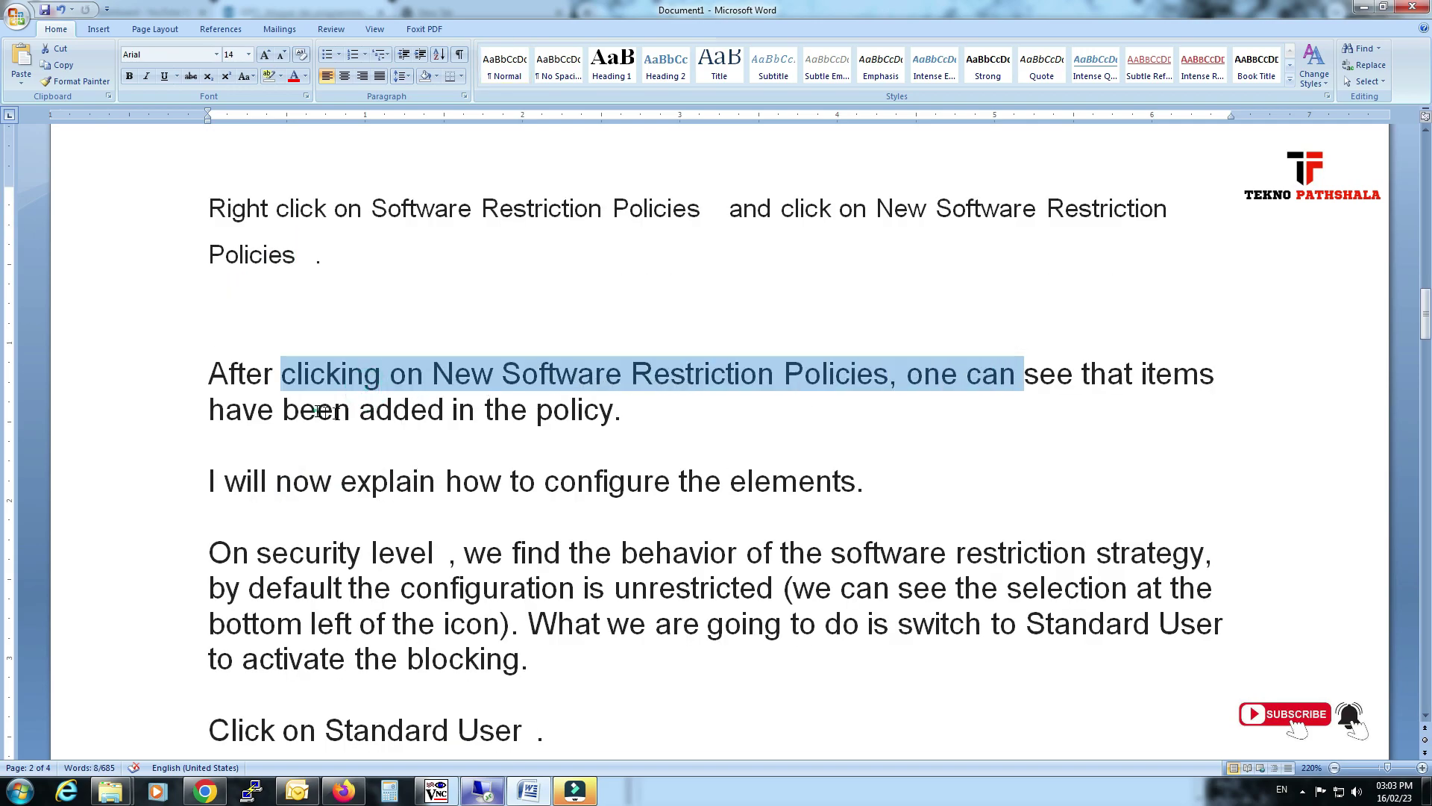
left_click_drag(322, 411, 428, 419)
scroll(428, 418, "down", 1)
left_click_drag(292, 411, 630, 414)
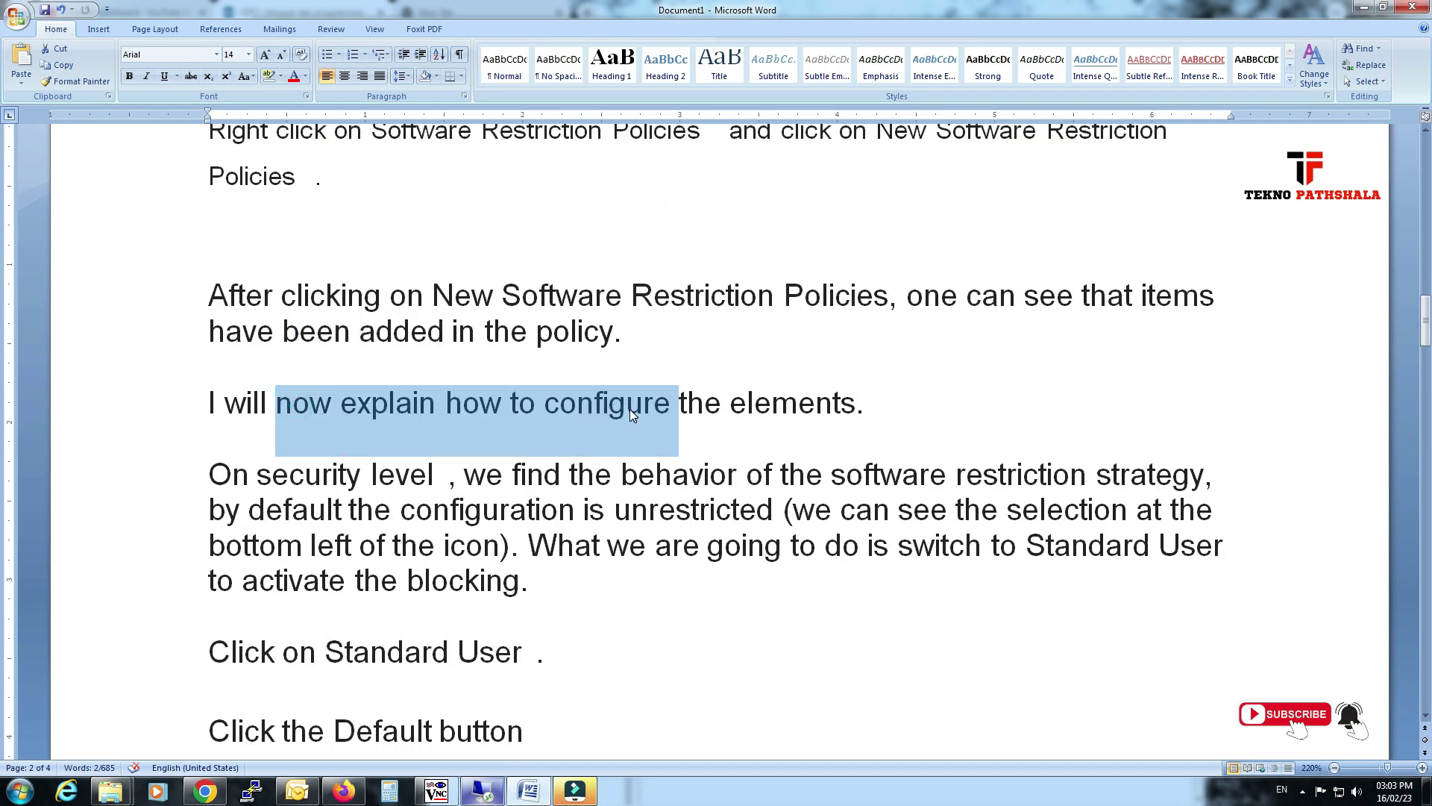
scroll(631, 416, "down", 2)
Read the security-level notes (default is Unrestricted), then bring the remote editor over Word.
double_click(387, 320)
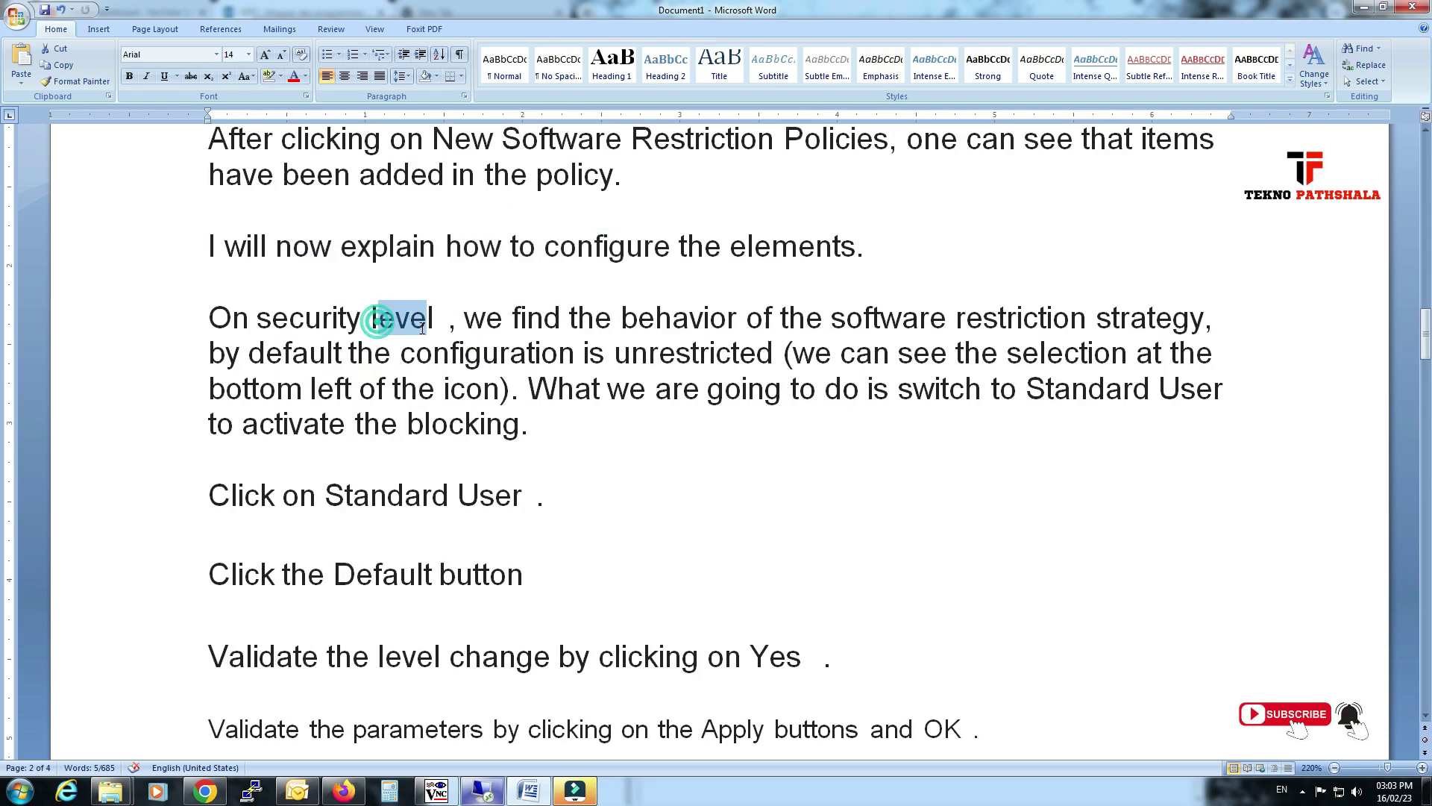
left_click_drag(560, 321, 920, 323)
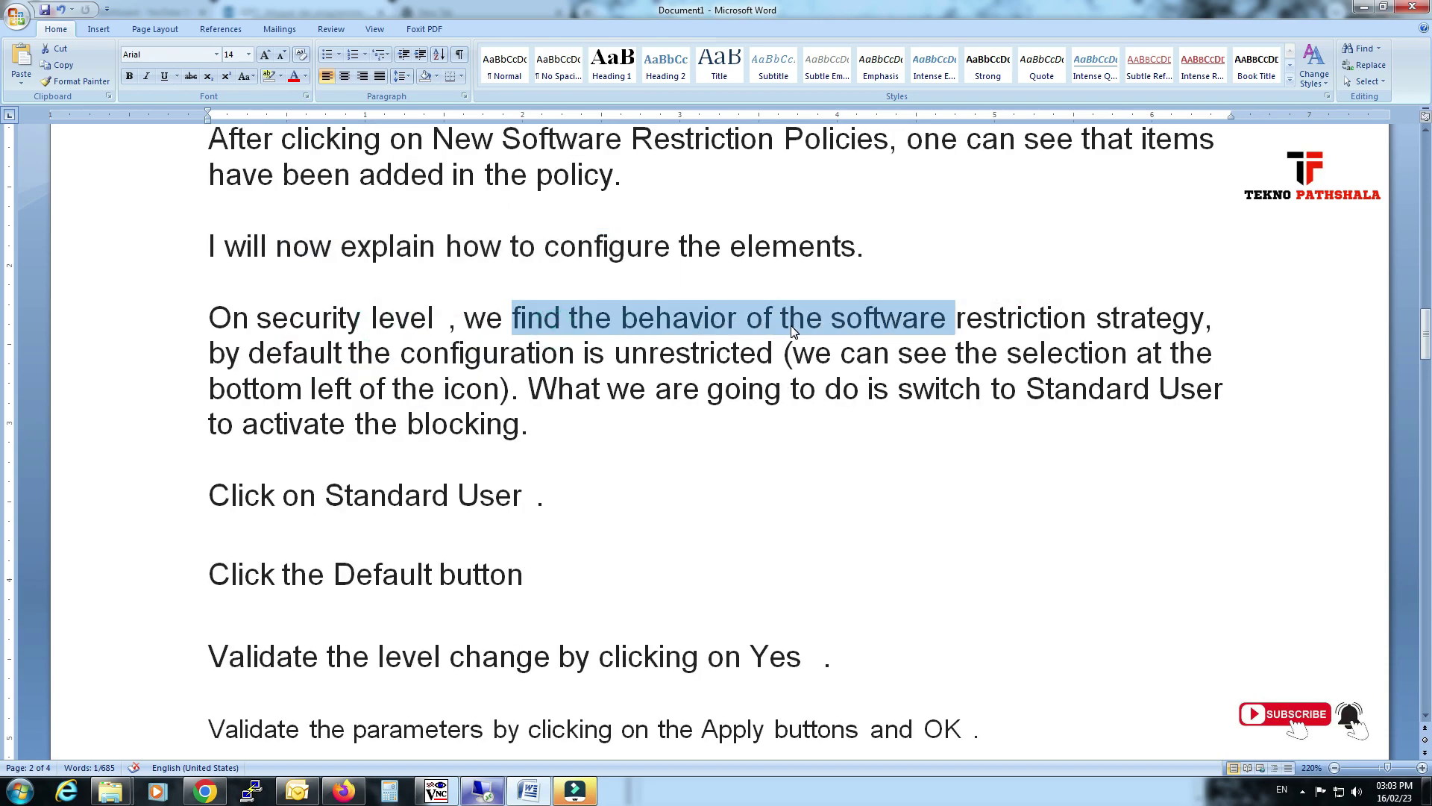
left_click_drag(349, 354, 676, 366)
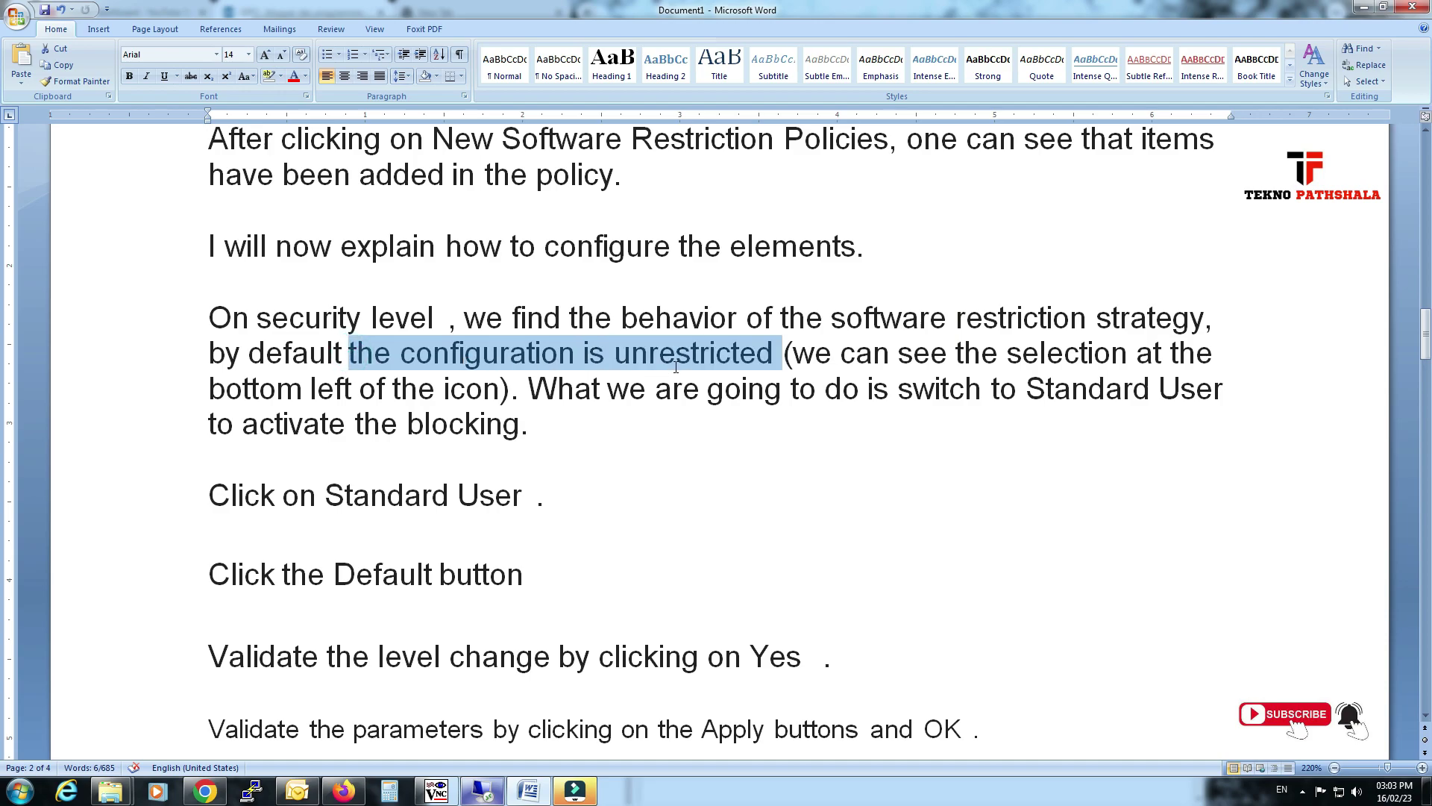
left_click_drag(836, 353, 990, 355)
left_click_drag(429, 393, 498, 393)
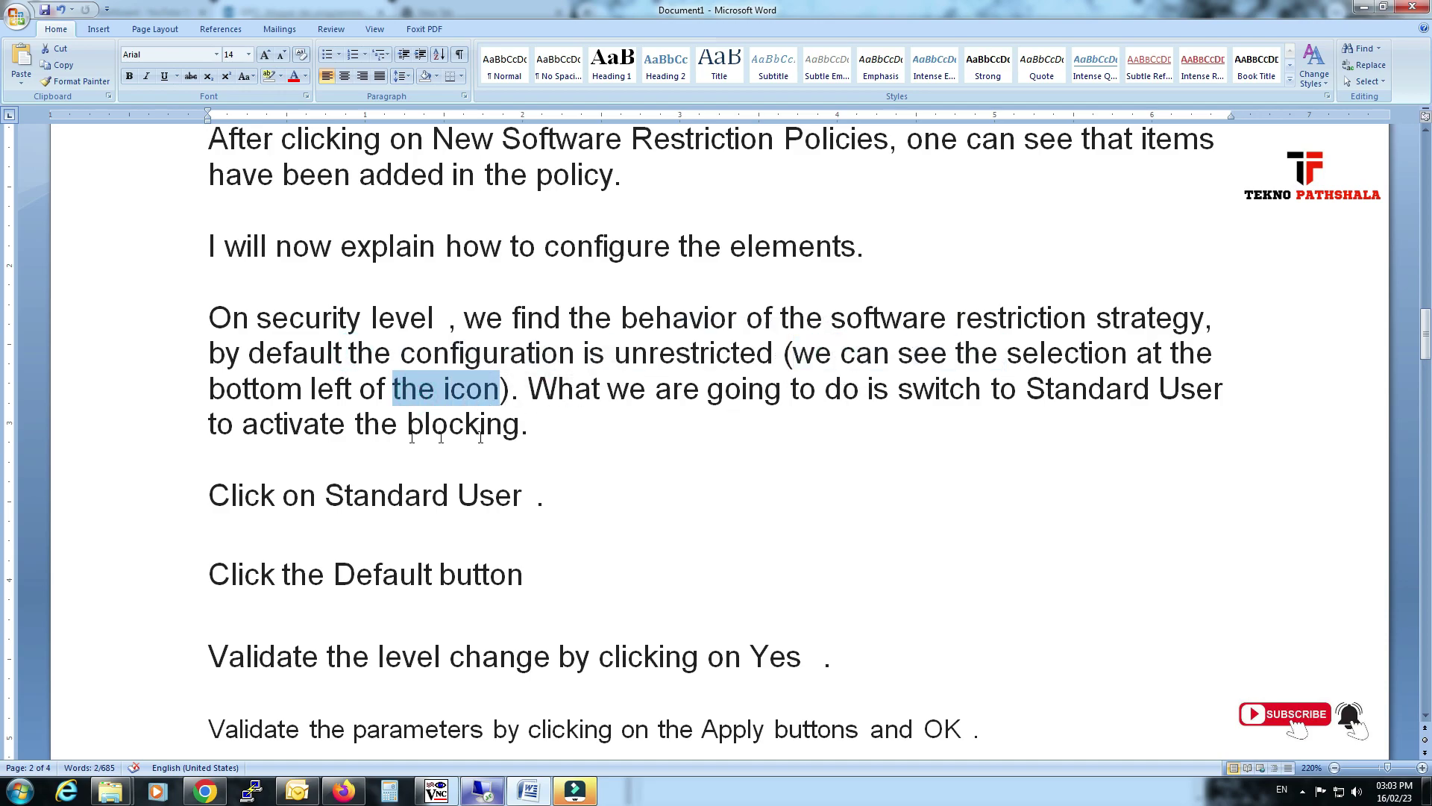
left_click_drag(283, 409, 329, 476)
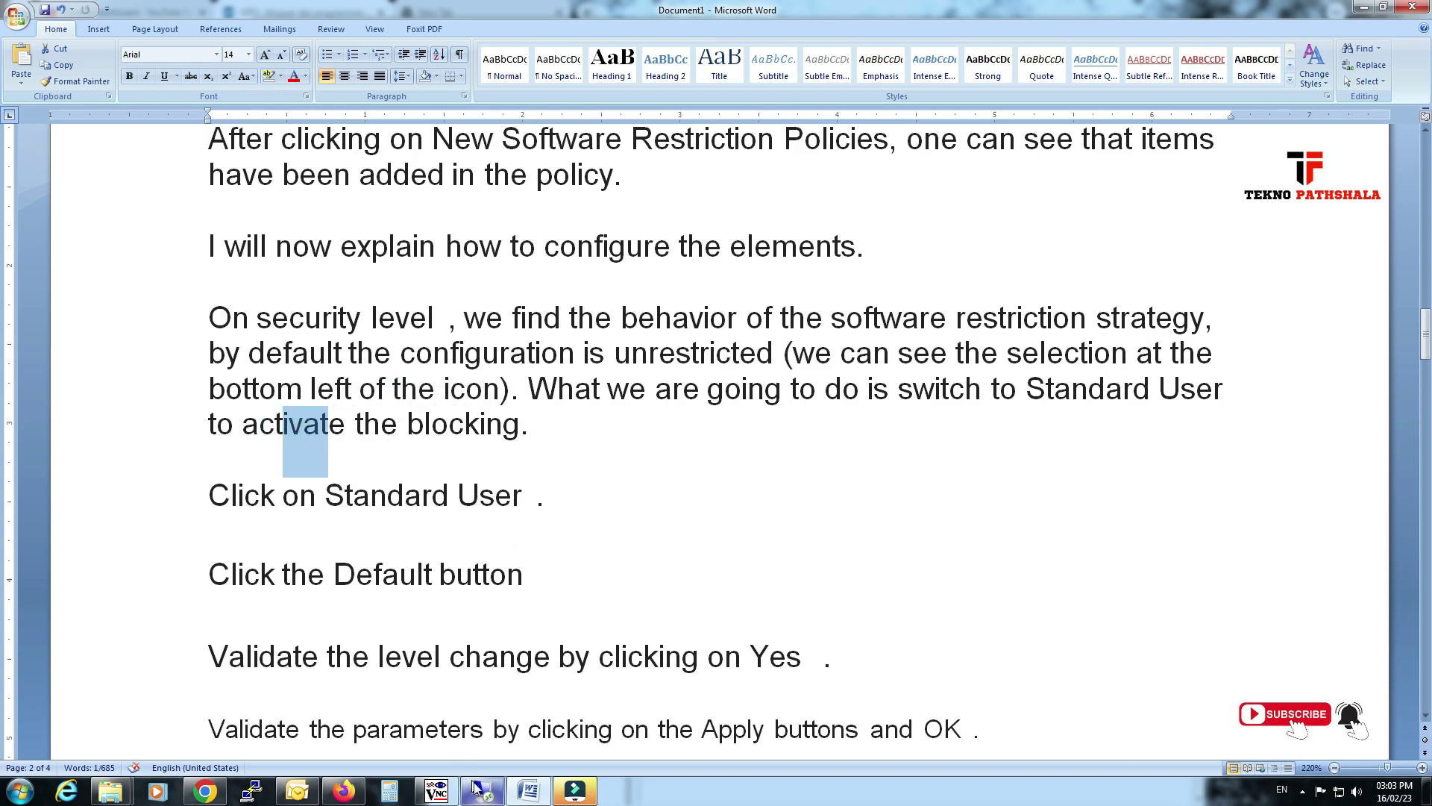
left_click(478, 788)
left_click_drag(779, 293, 865, 157)
Set Basic User as the default security level in its Properties, confirming with Yes and OK.
double_click(832, 303)
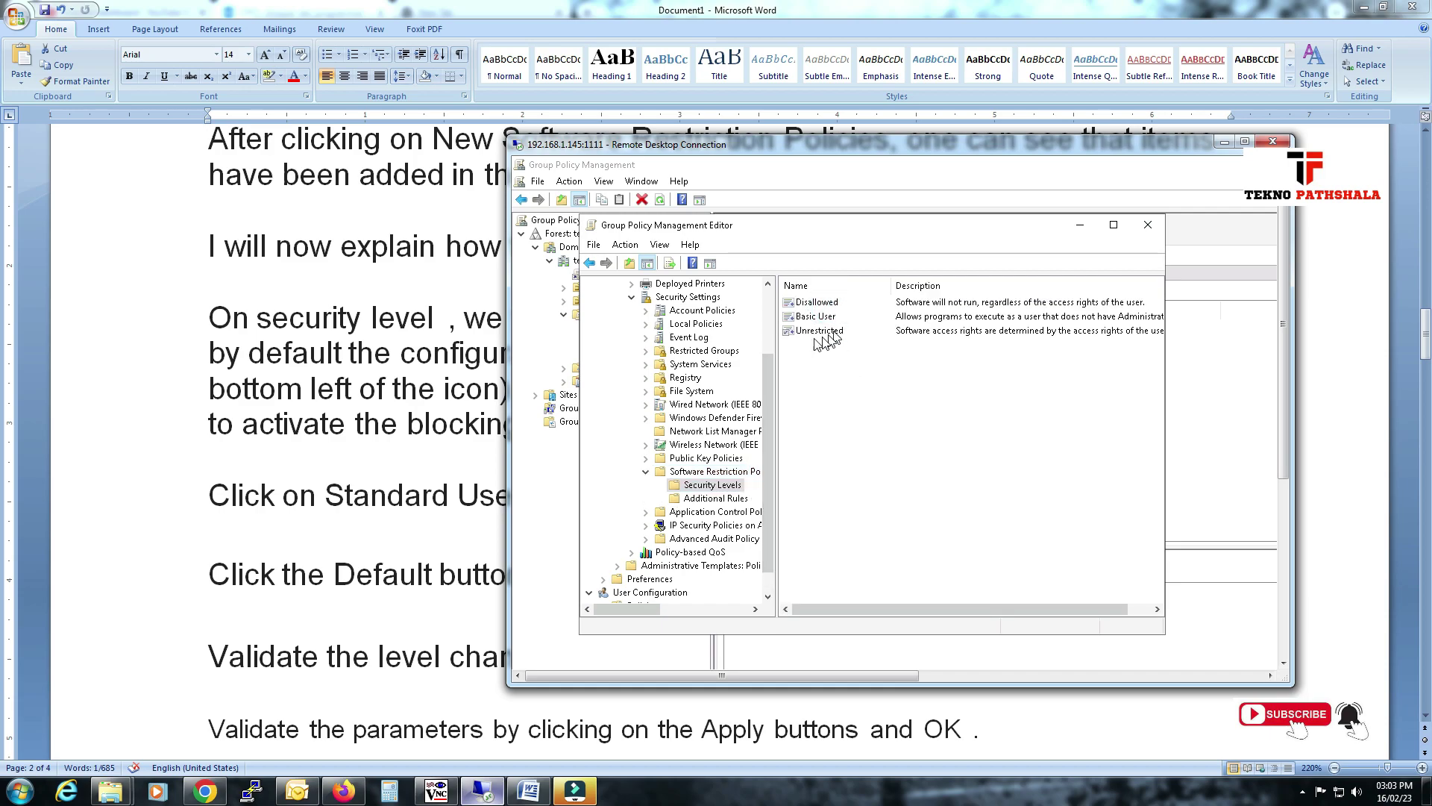
left_click(819, 319)
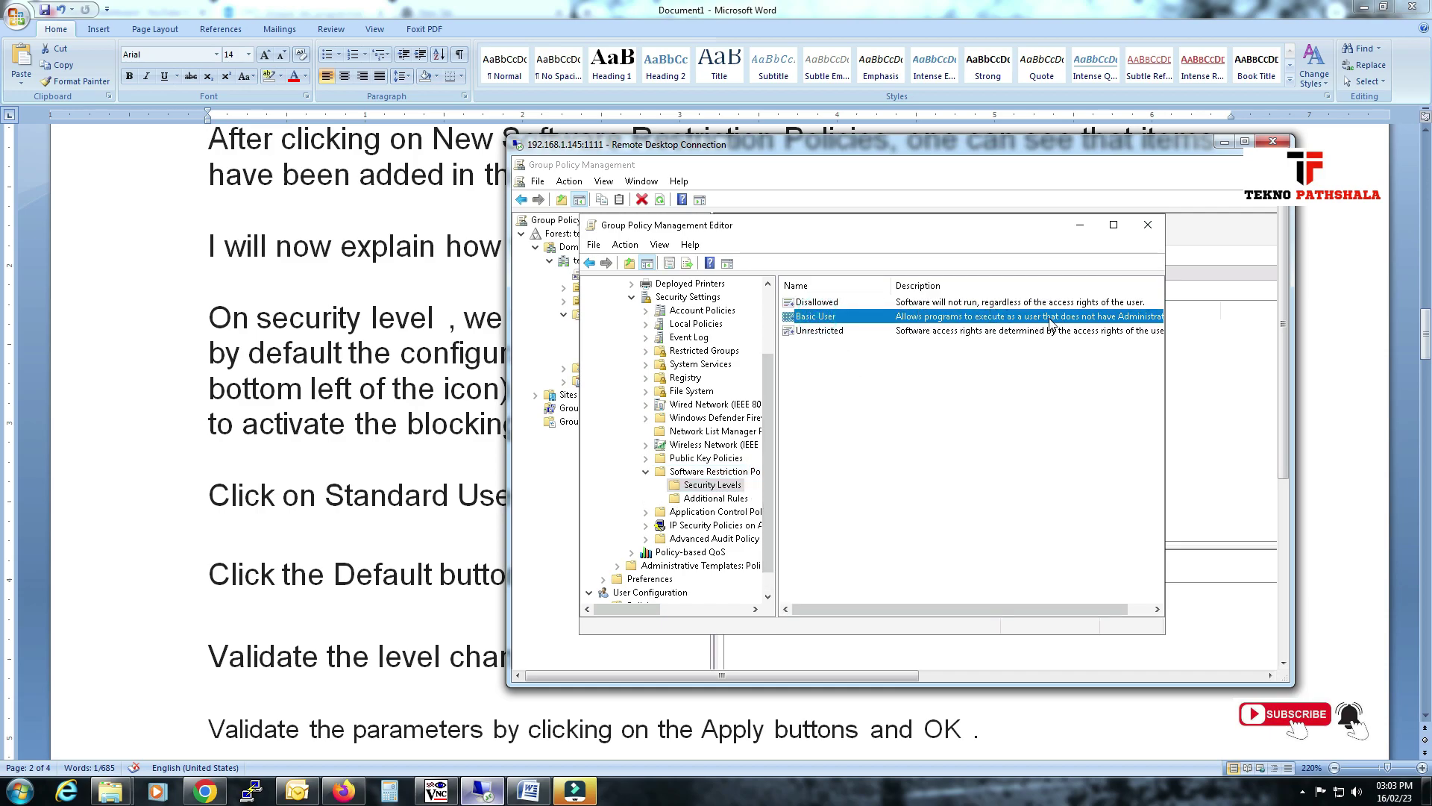
right_click(835, 323)
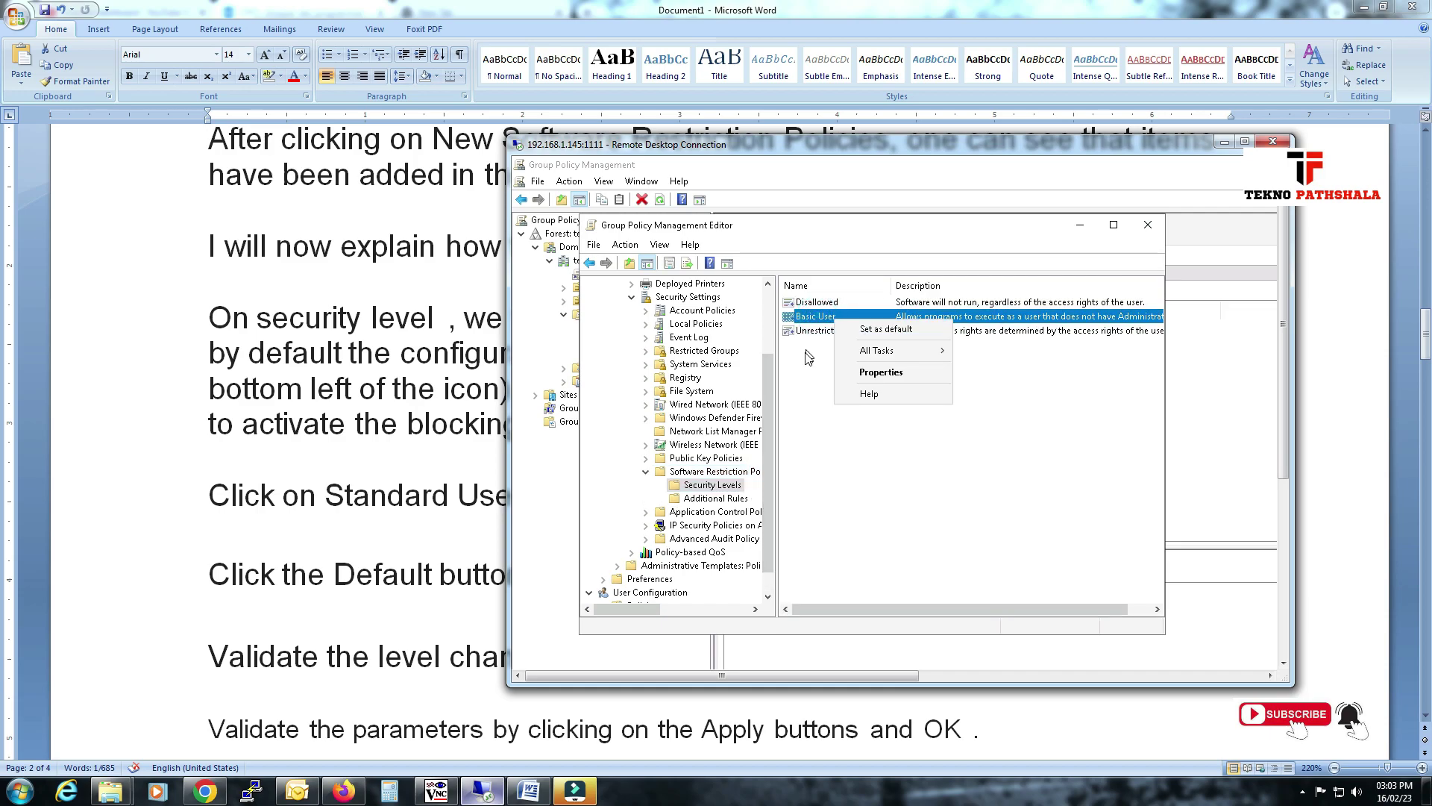
left_click(858, 378)
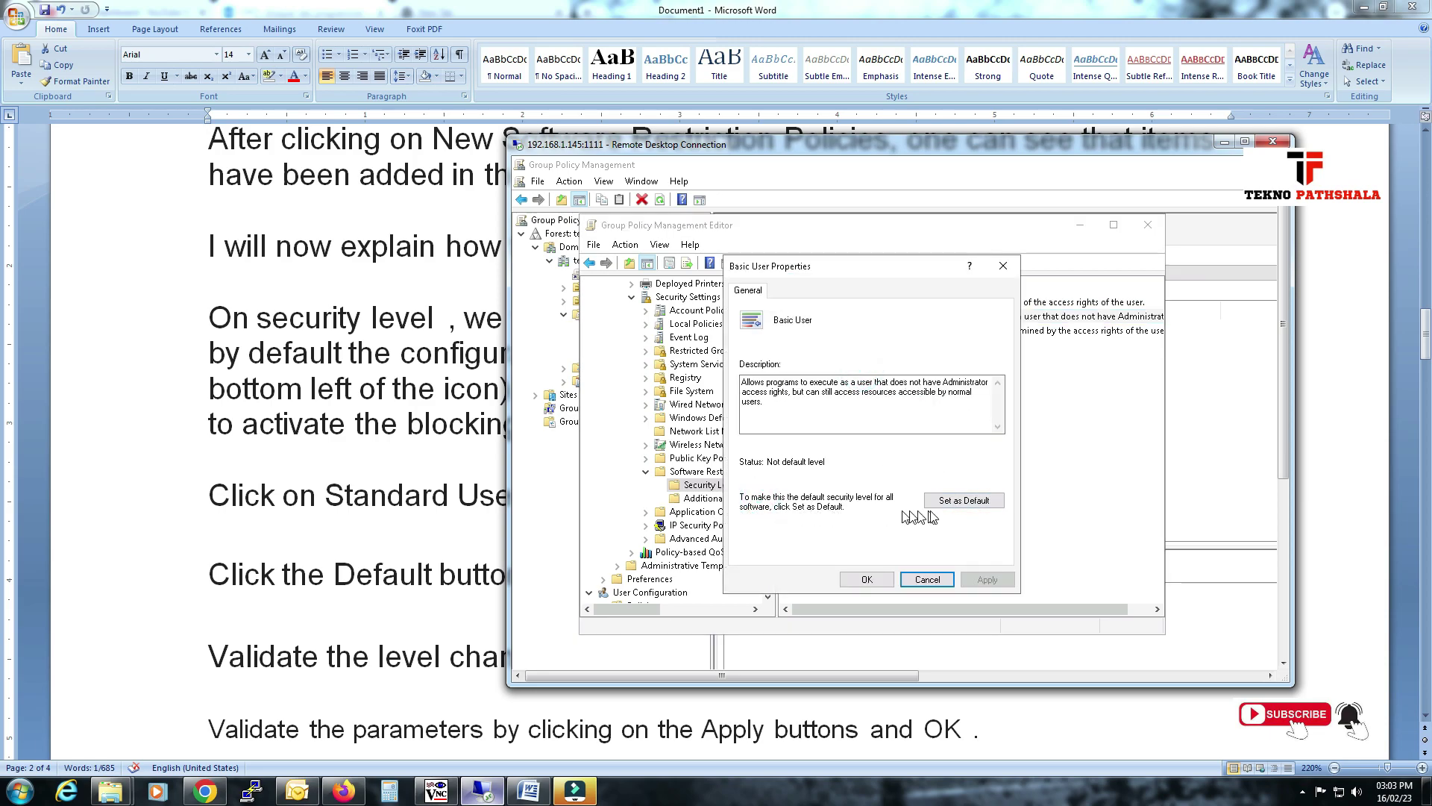
left_click(967, 501)
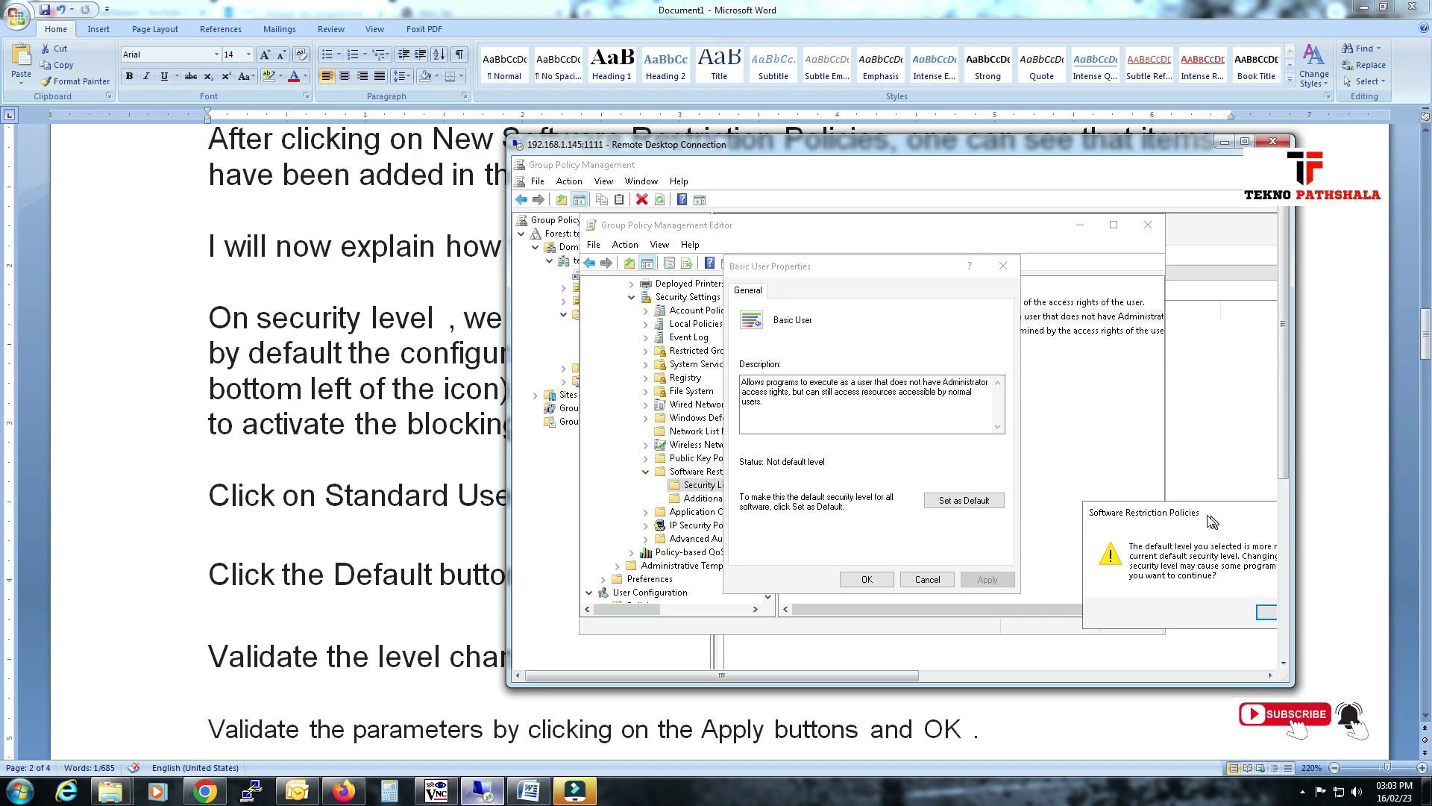
left_click(1050, 543)
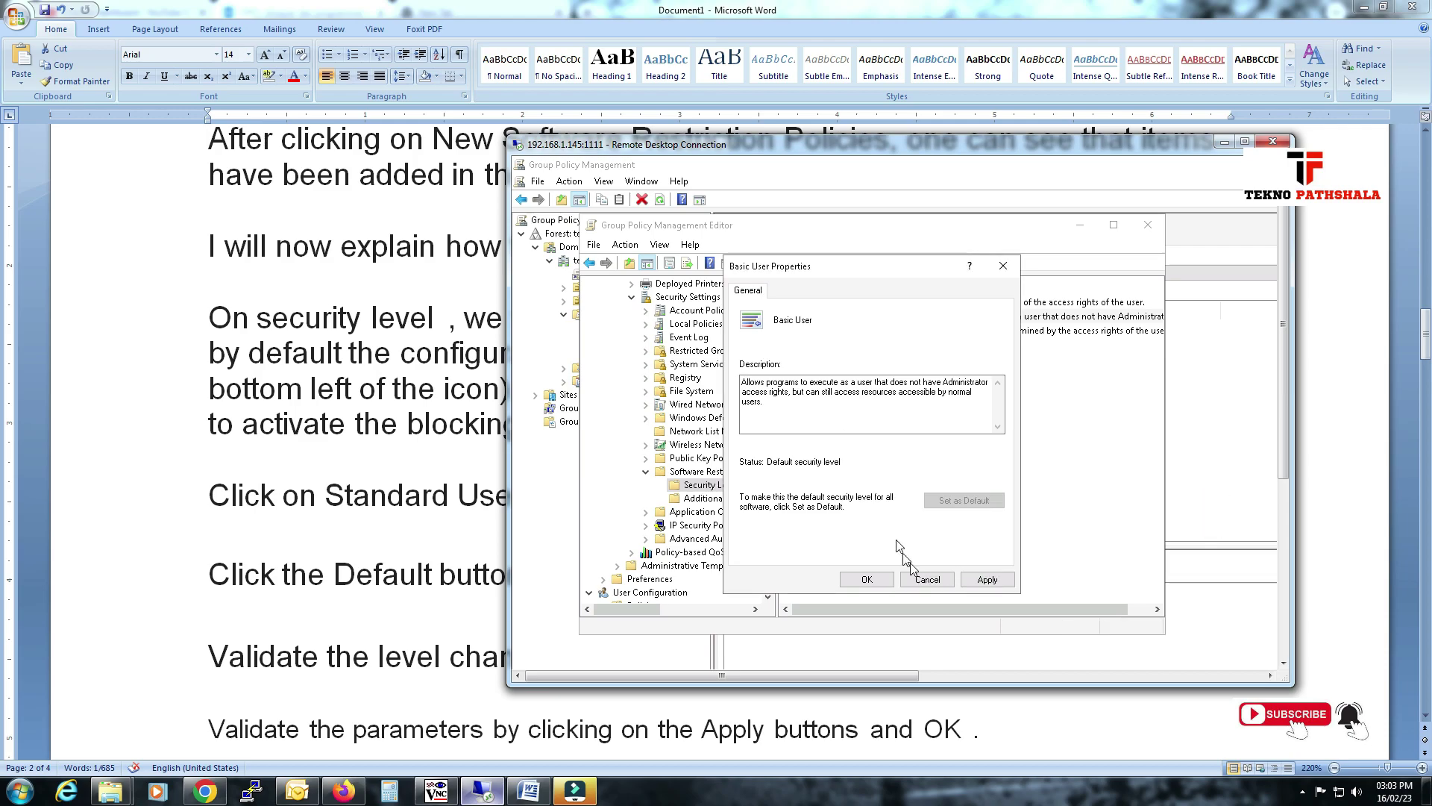
left_click(867, 579)
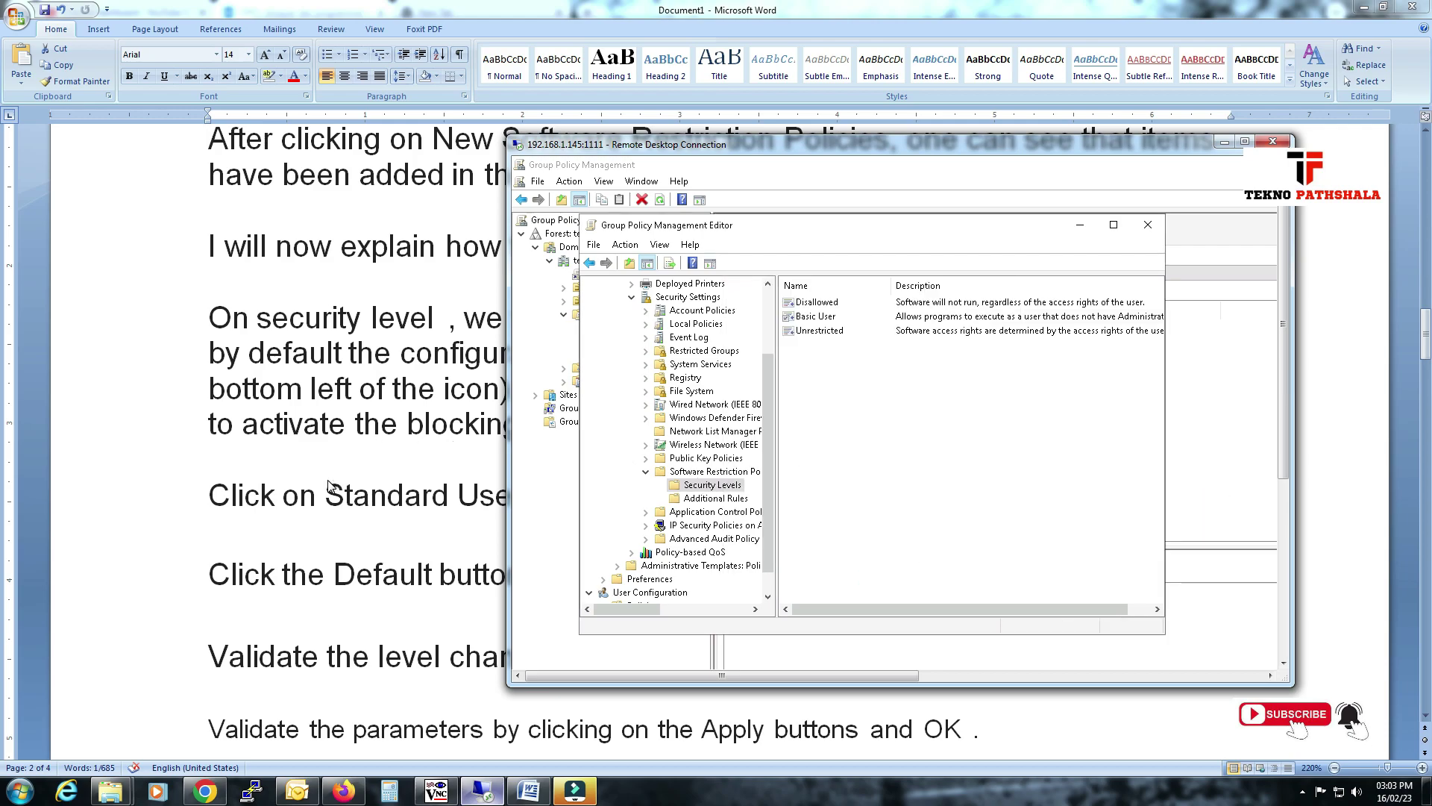
left_click(333, 486)
Read past the Standard and Unauthorized level steps down to the Additional Rules paragraph.
left_click_drag(333, 492, 246, 496)
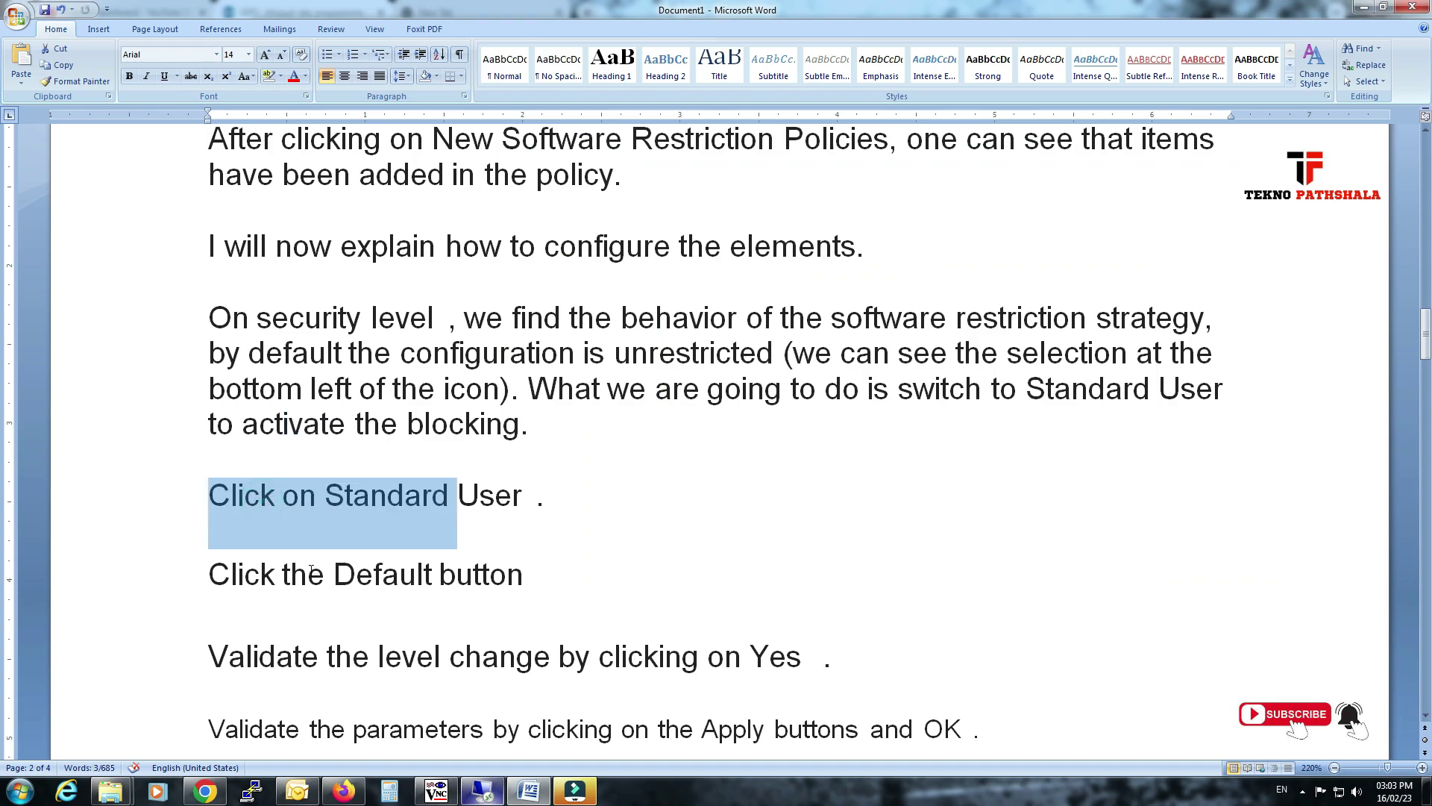
left_click_drag(311, 569, 439, 575)
scroll(646, 483, "down", 3)
left_click_drag(333, 421, 746, 422)
scroll(746, 421, "down", 1)
left_click_drag(399, 415, 922, 416)
scroll(354, 435, "down", 1)
left_click_drag(304, 426, 485, 427)
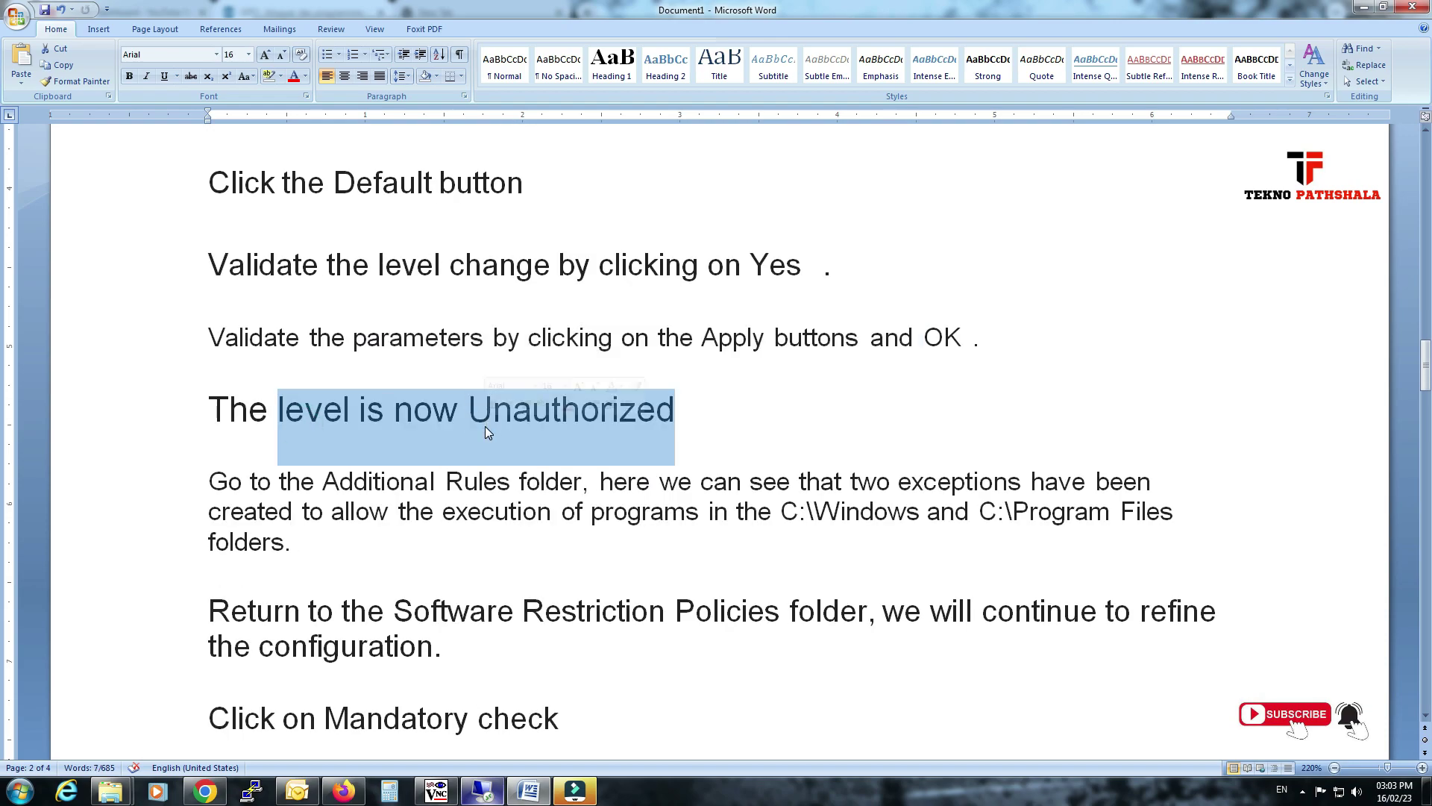
scroll(485, 426, "down", 2)
left_click_drag(324, 326, 415, 326)
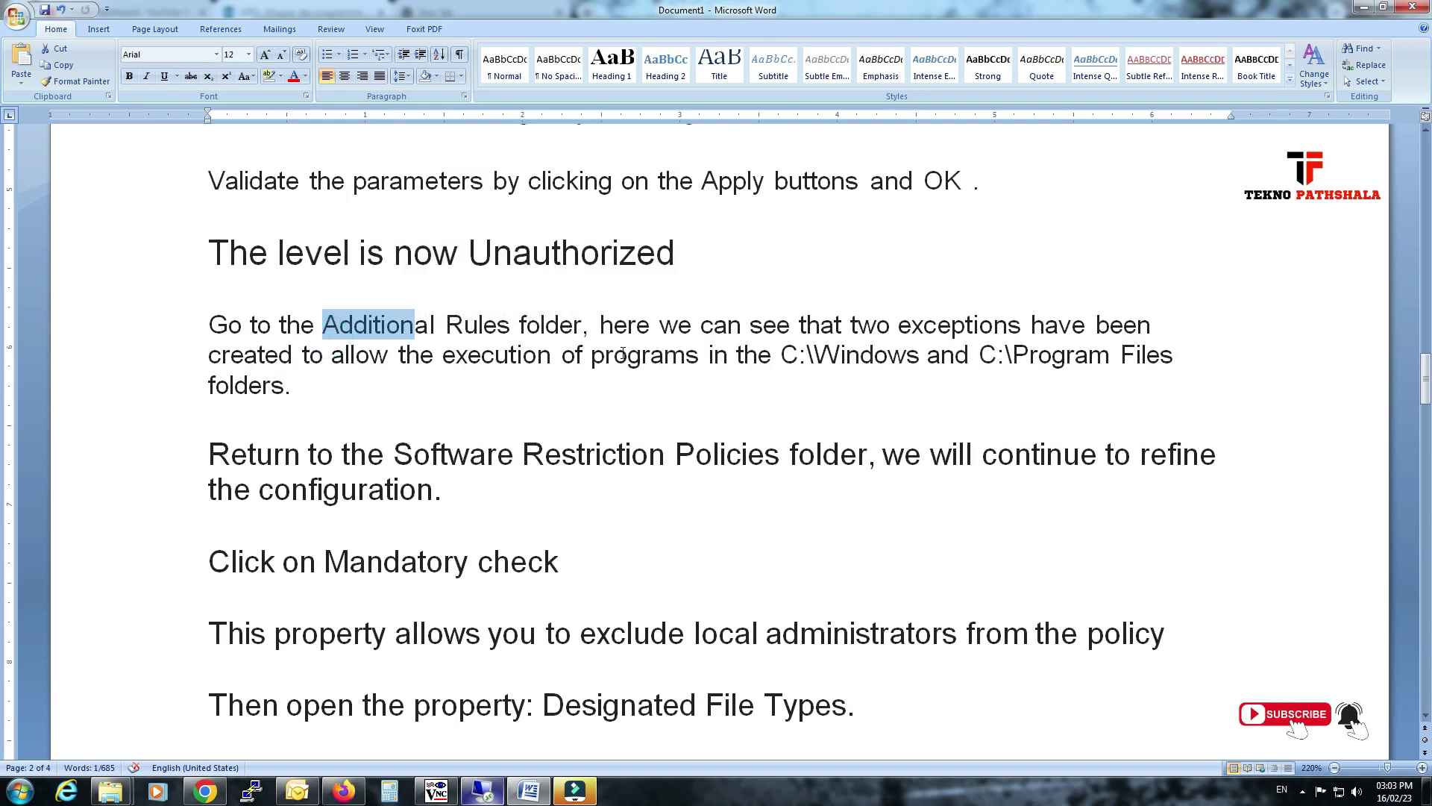
Open Additional Rules and widen the Name column to show both Unrestricted path rules in full.
left_click(486, 791)
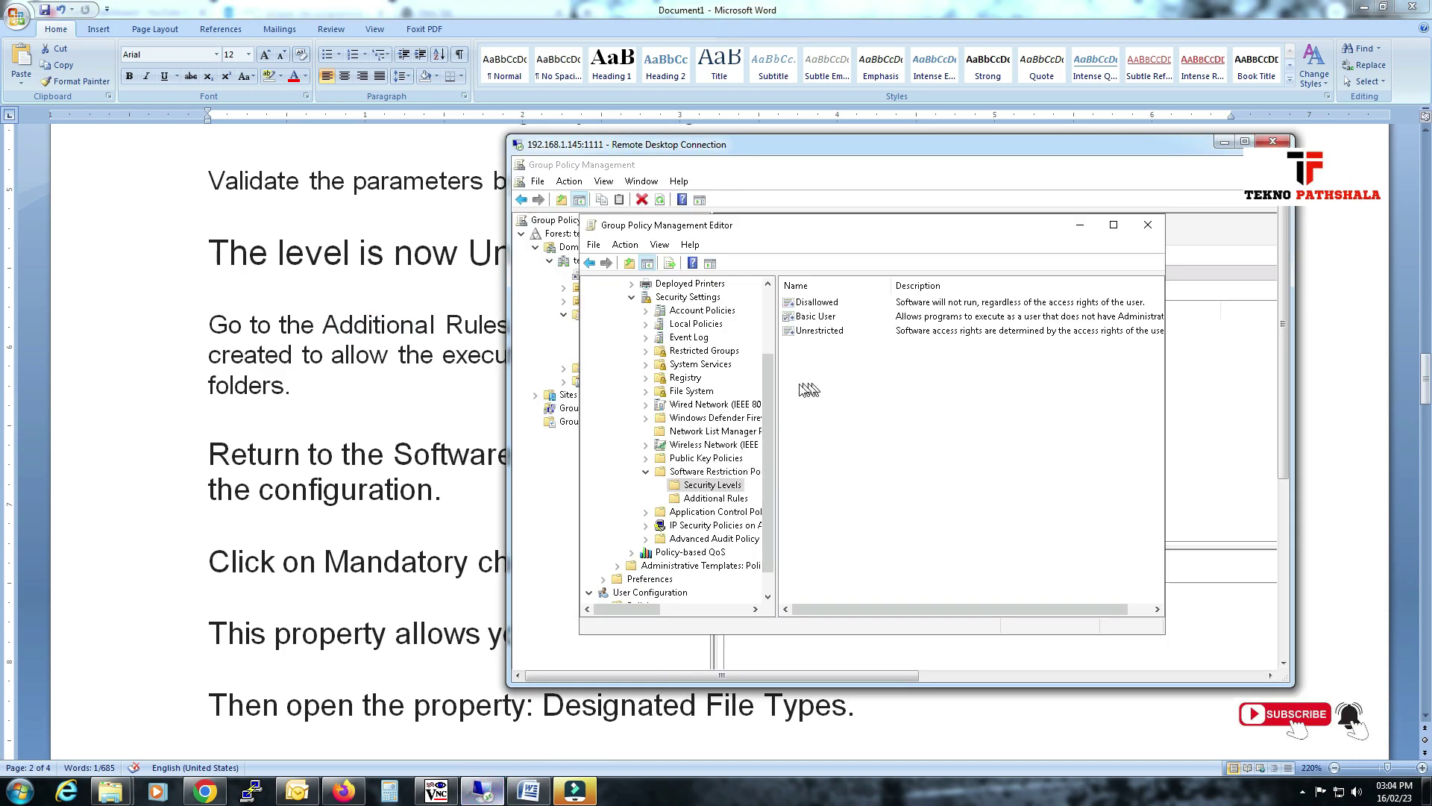
left_click(715, 498)
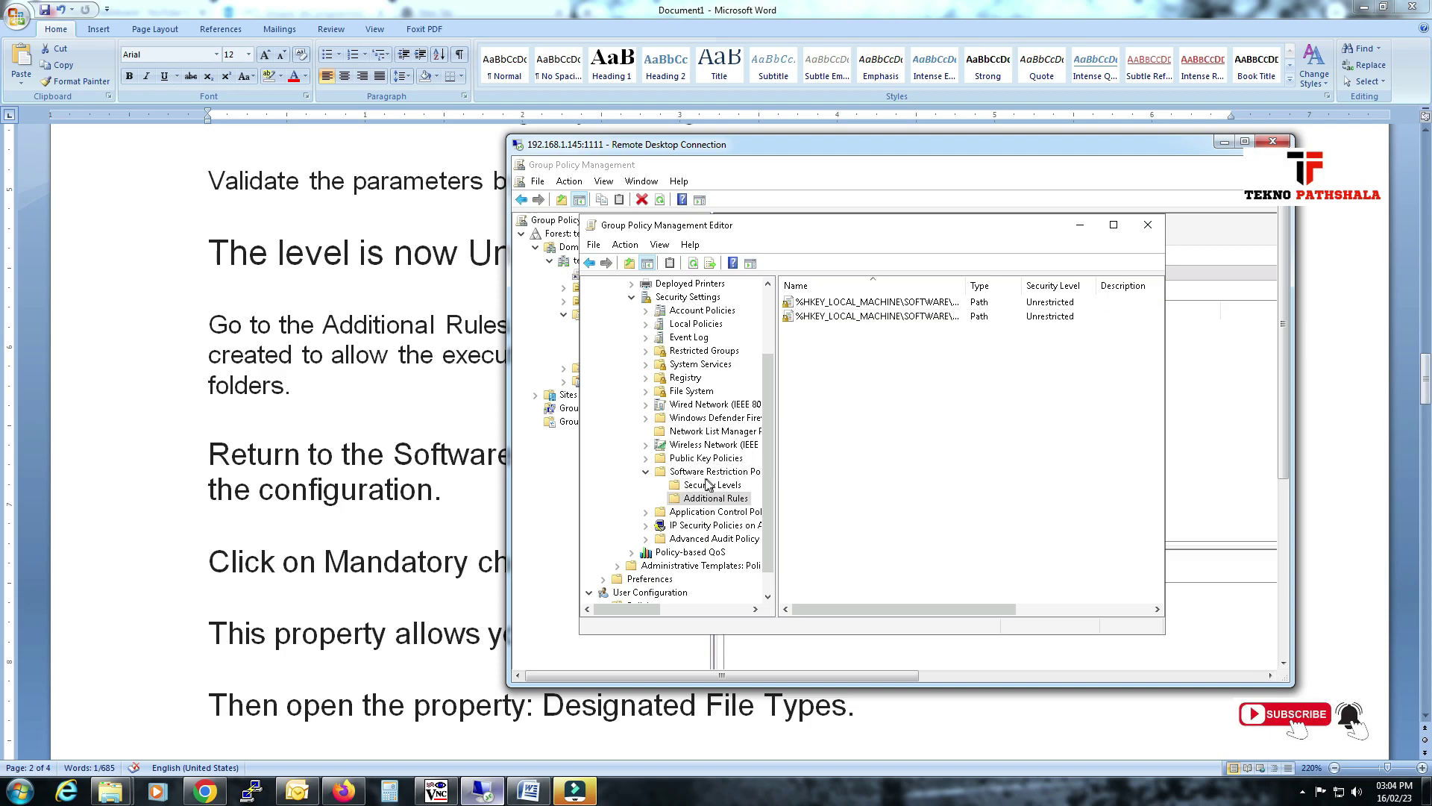
left_click(690, 472)
double_click(828, 316)
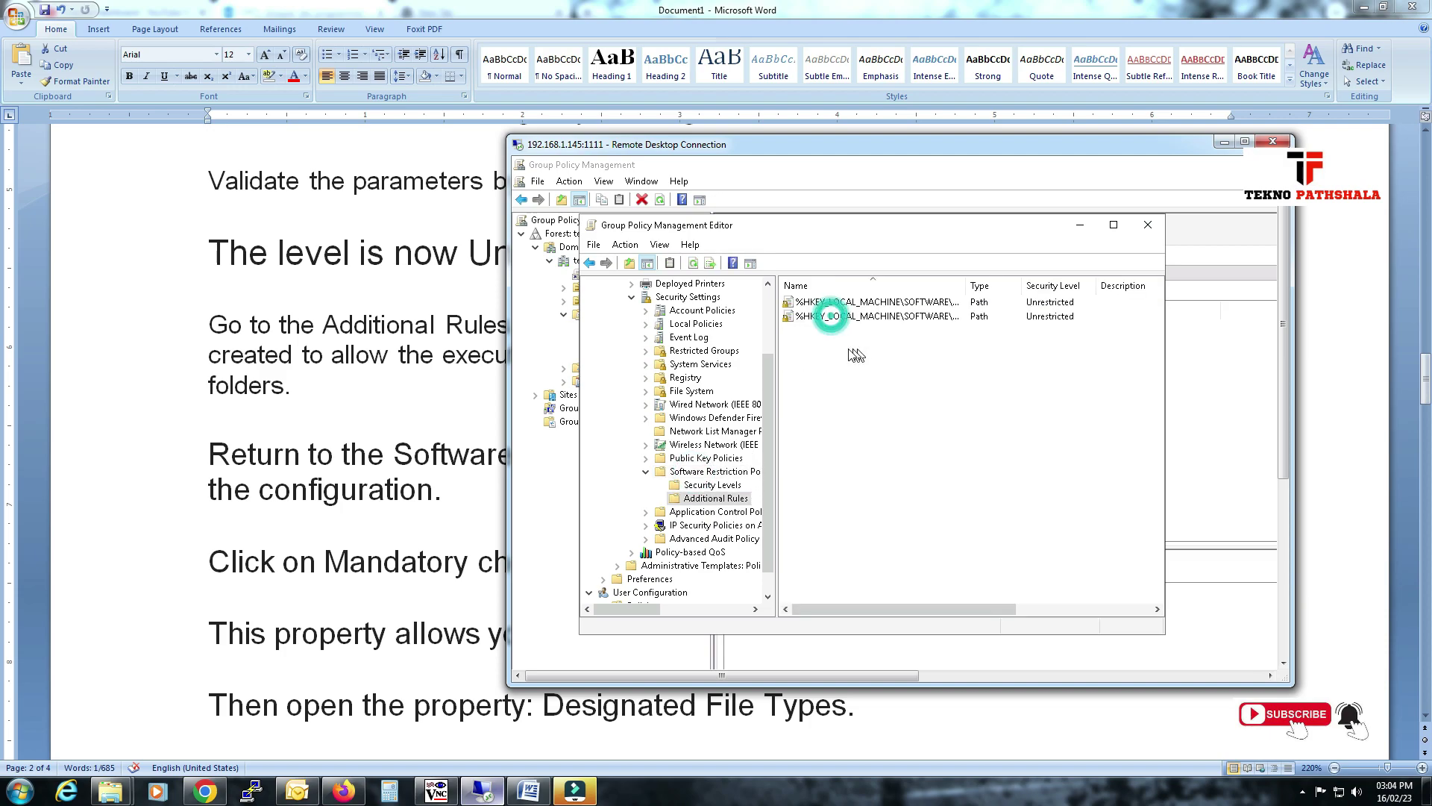
left_click(877, 301)
left_click_drag(969, 285, 1117, 286)
left_click(1065, 317)
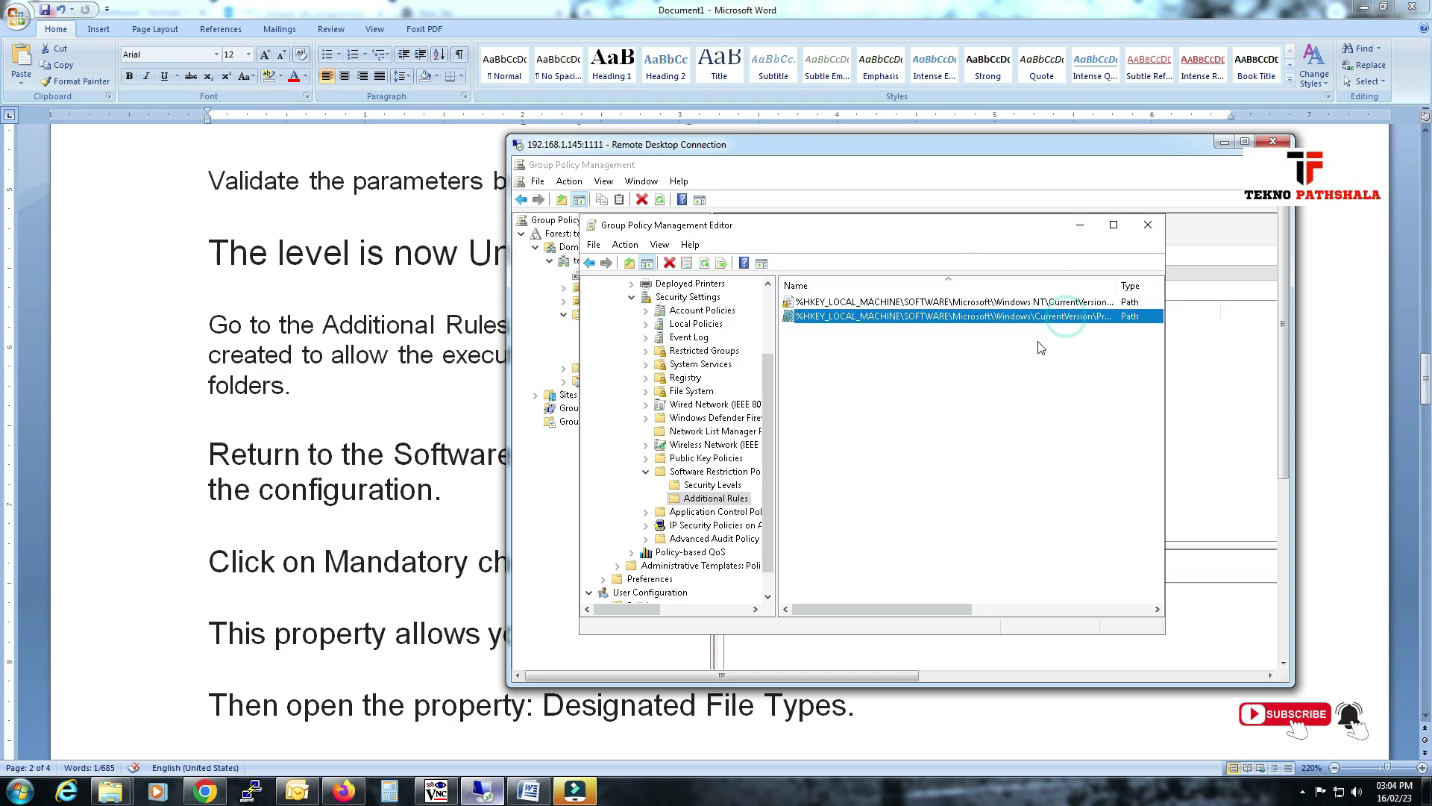
left_click(1039, 301)
Return to the Word notes and scroll to the Designated File Types step.
key("alt+Tab")
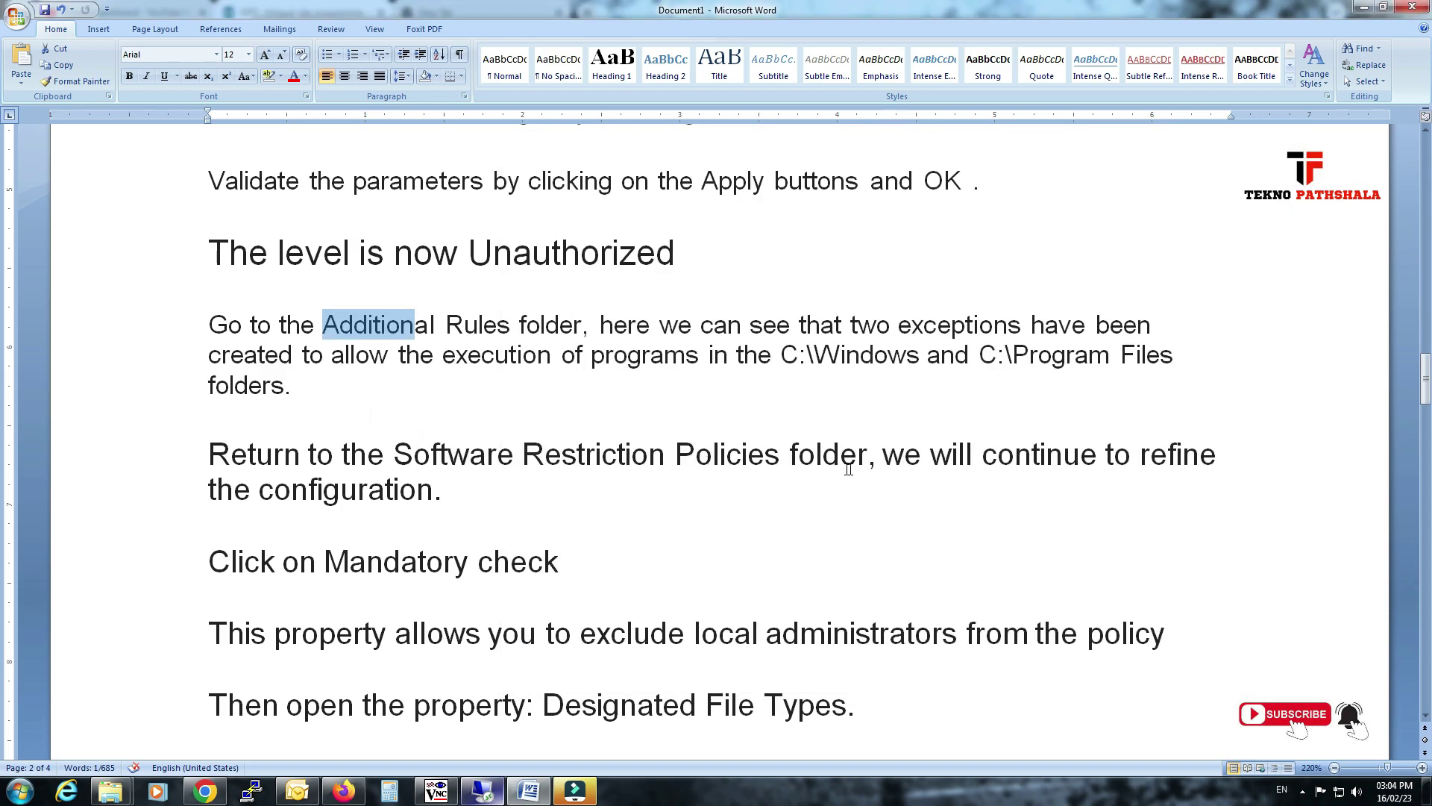
left_click_drag(308, 482, 332, 507)
scroll(457, 459, "down", 1)
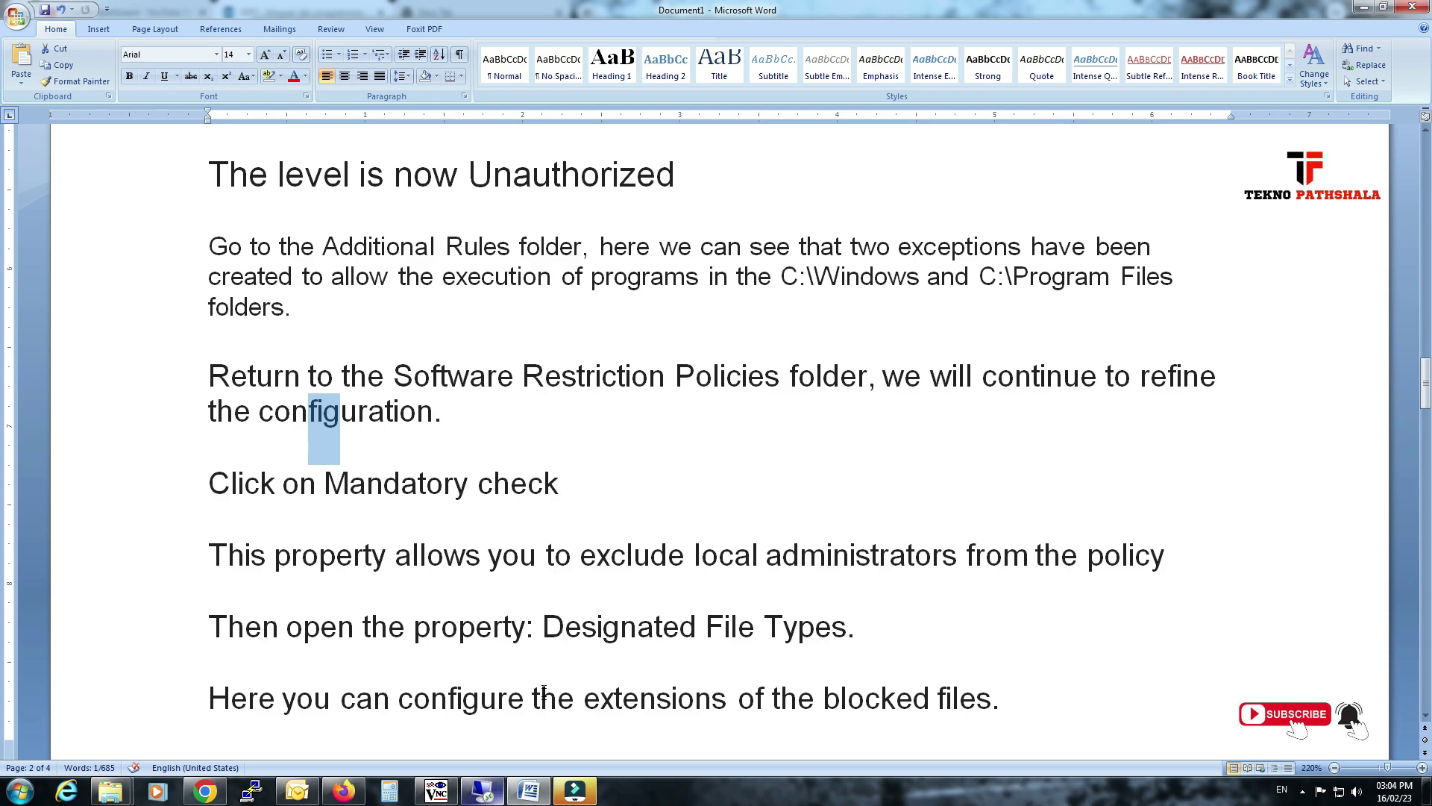
Open Enforcement properties and apply the policy to all users except local administrators.
left_click(482, 791)
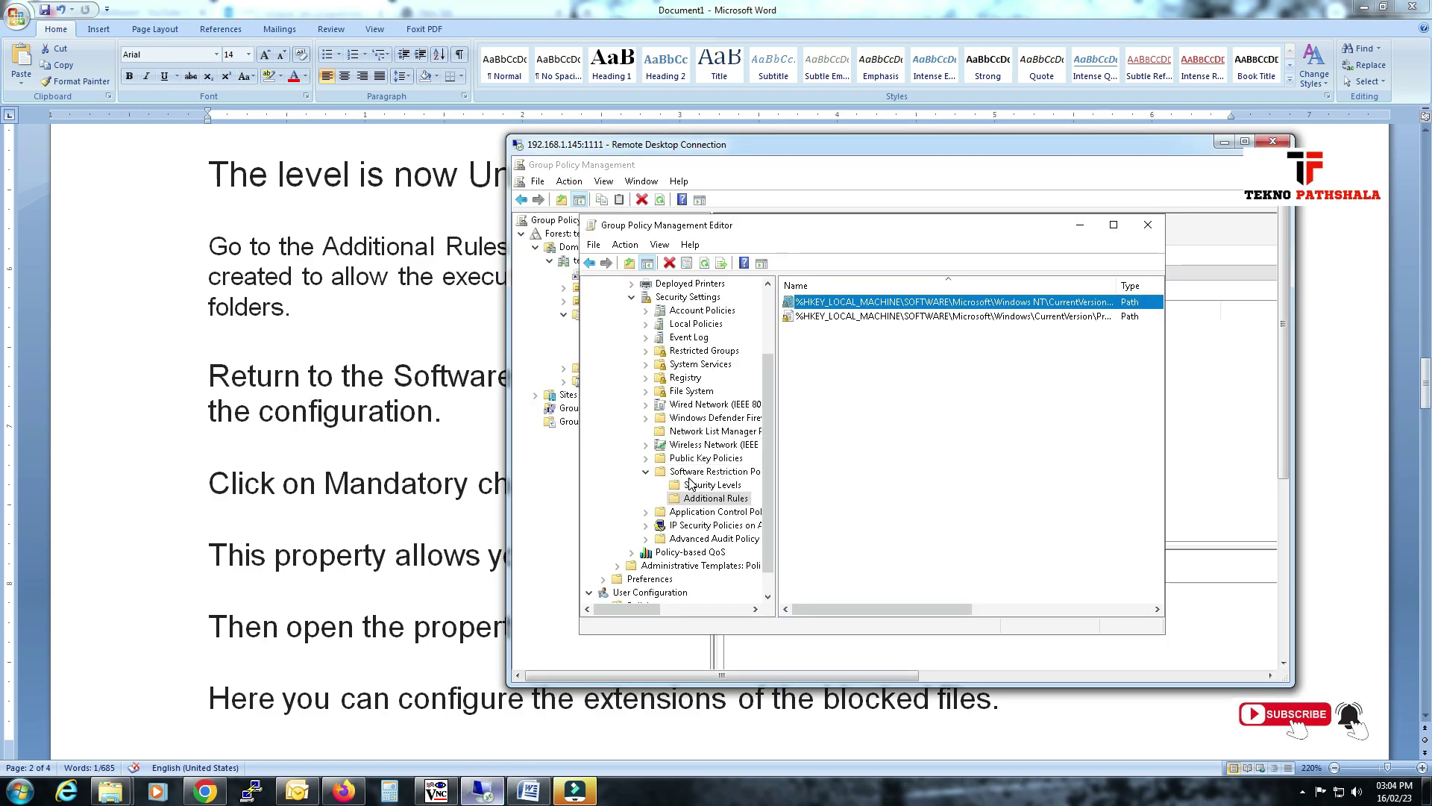
left_click(686, 472)
double_click(802, 330)
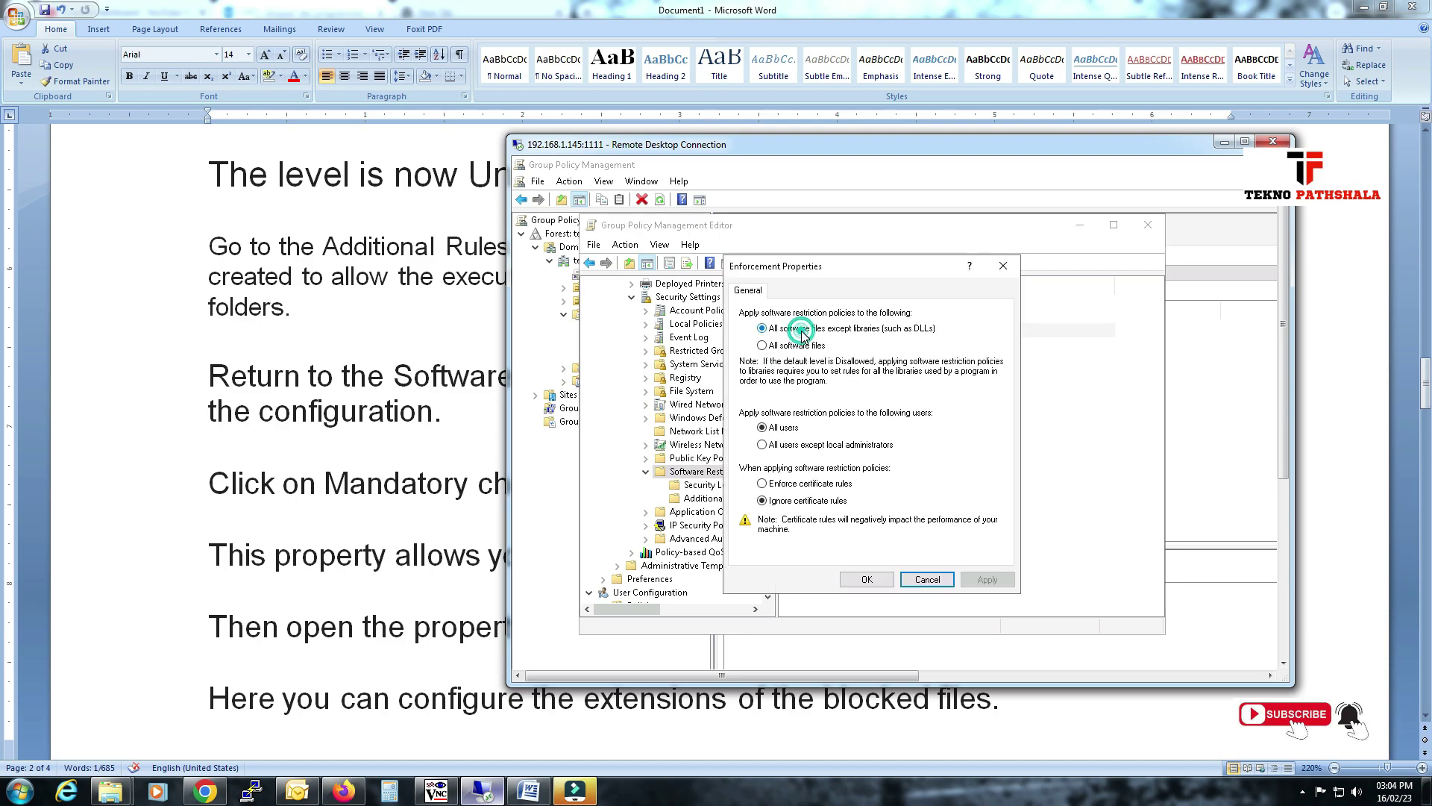
left_click(790, 446)
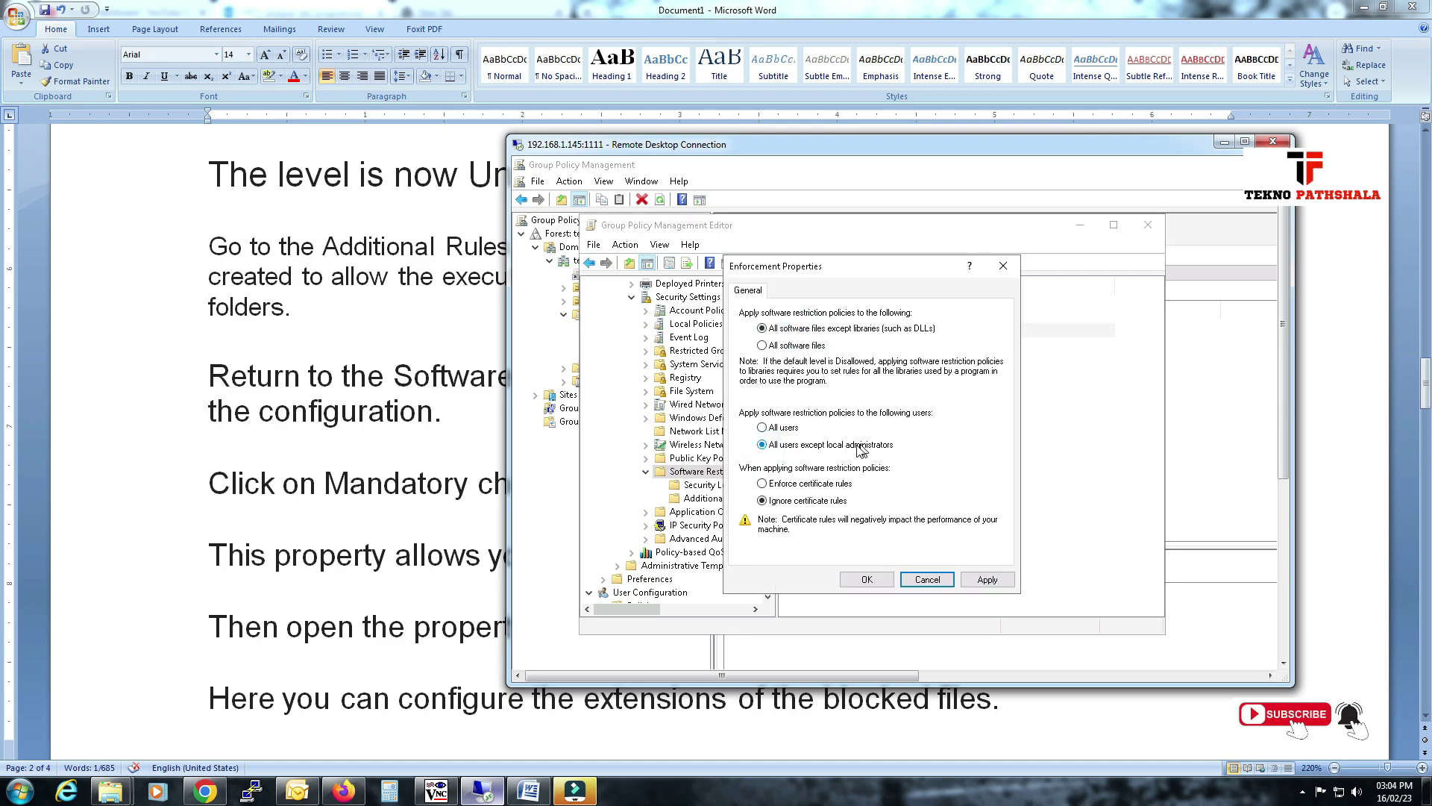
Check the notes on excluding local administrators, then save the Enforcement settings with OK.
left_click(322, 414)
scroll(418, 462, "down", 3)
left_click(420, 407)
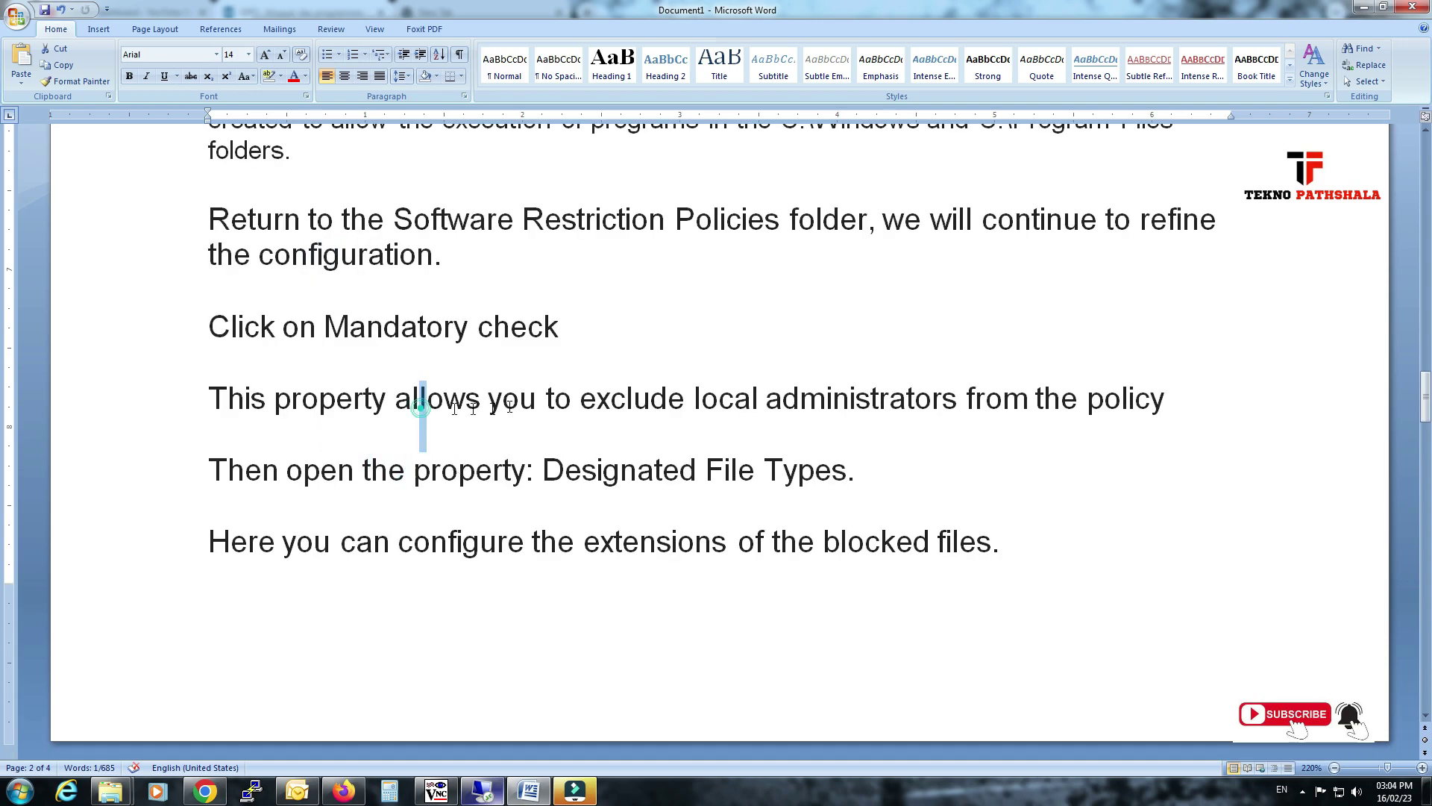
left_click_drag(420, 406, 211, 403)
left_click(825, 400)
left_click_drag(664, 396, 1028, 399)
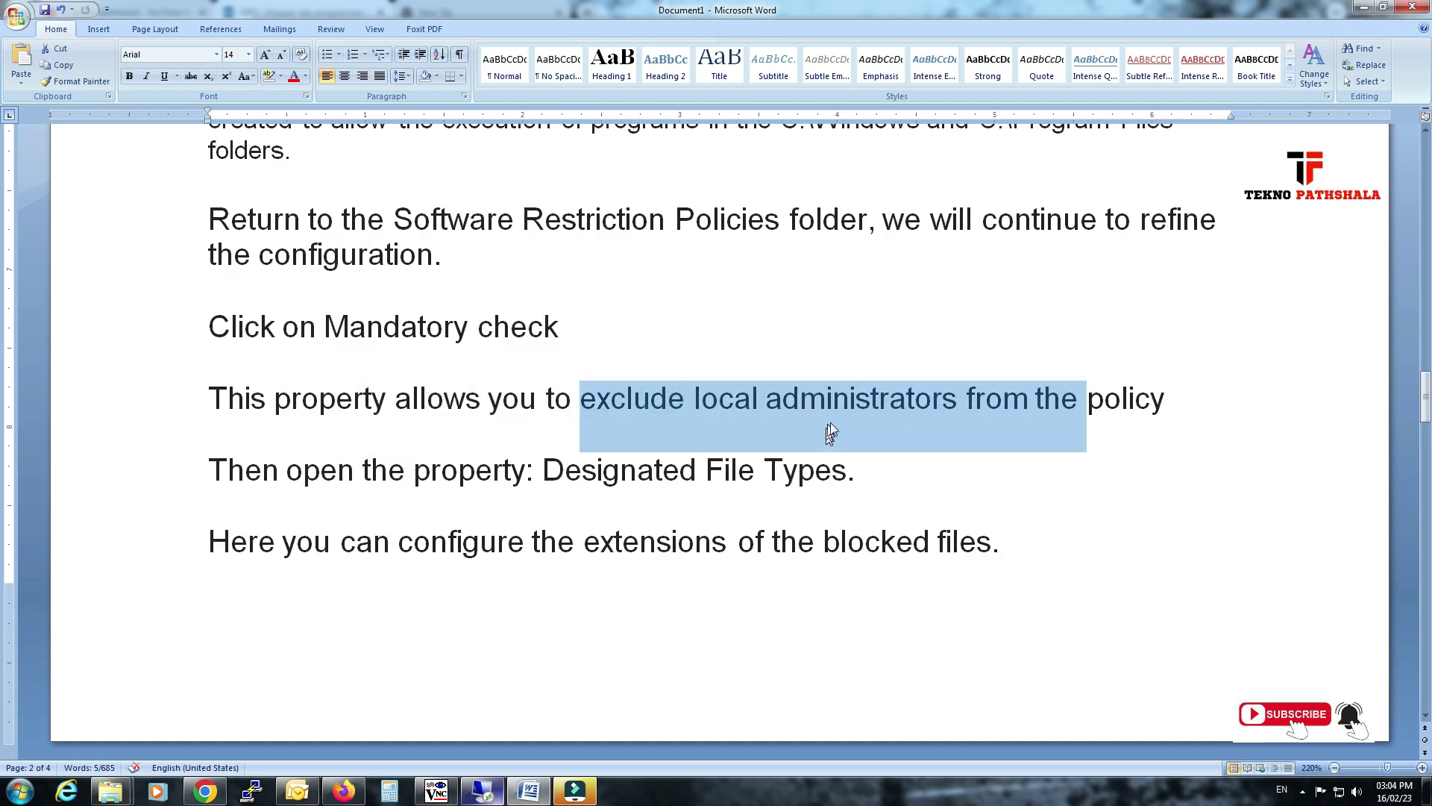
key("alt+Tab")
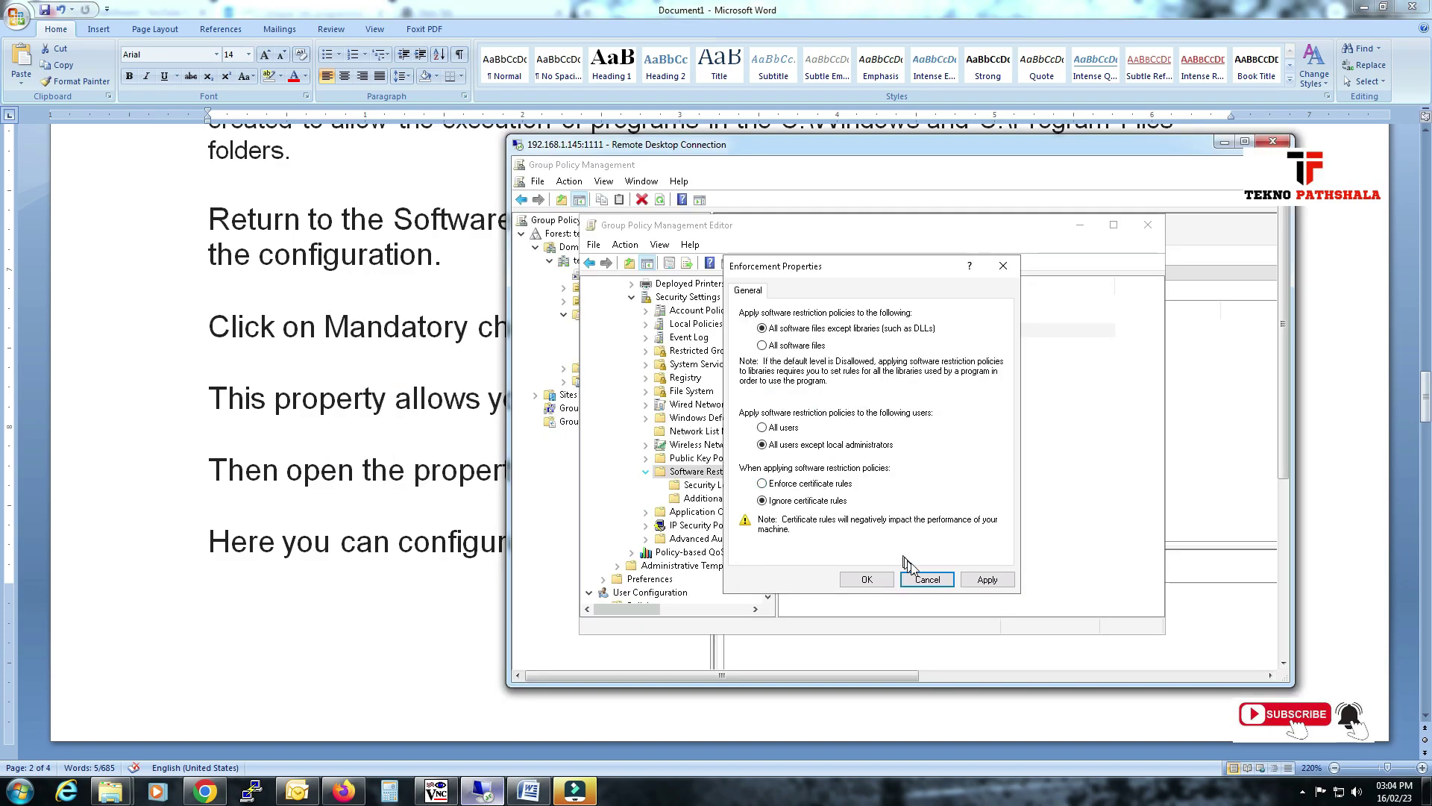
left_click(866, 579)
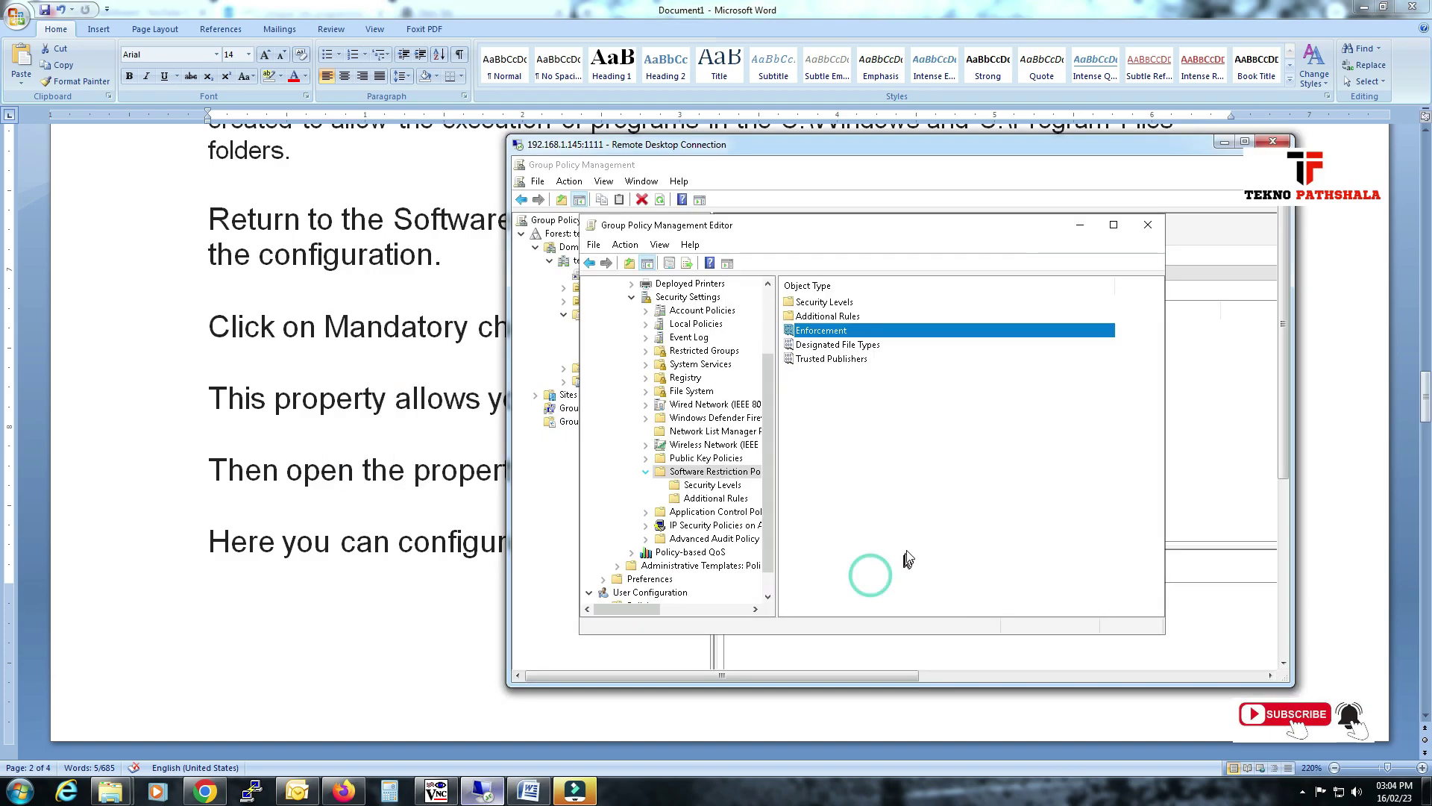
Read the note on opening the Designated File Types property, then return to the policy editor.
key("alt+Tab")
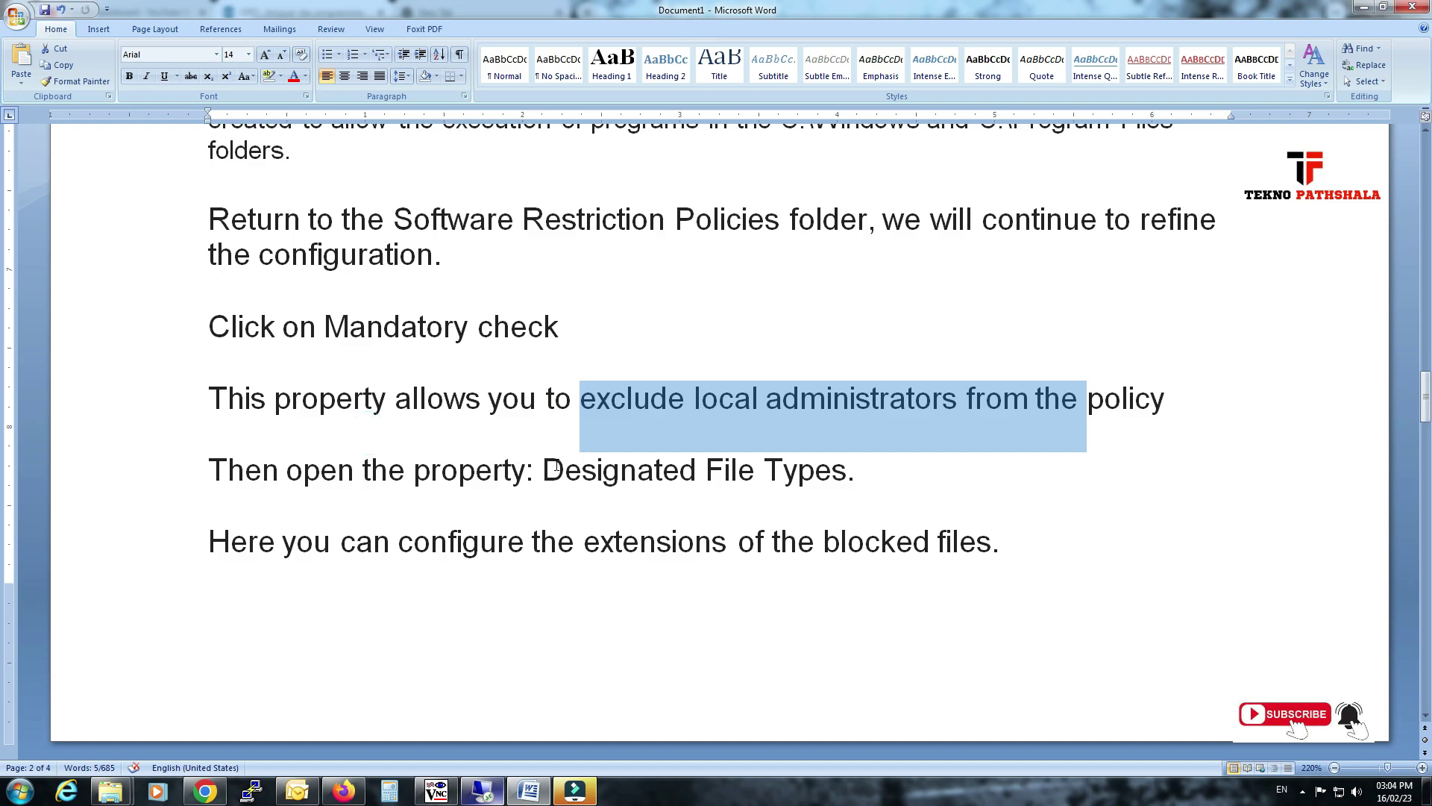
left_click_drag(552, 468, 847, 469)
left_click_drag(284, 470, 671, 461)
key("alt+Tab")
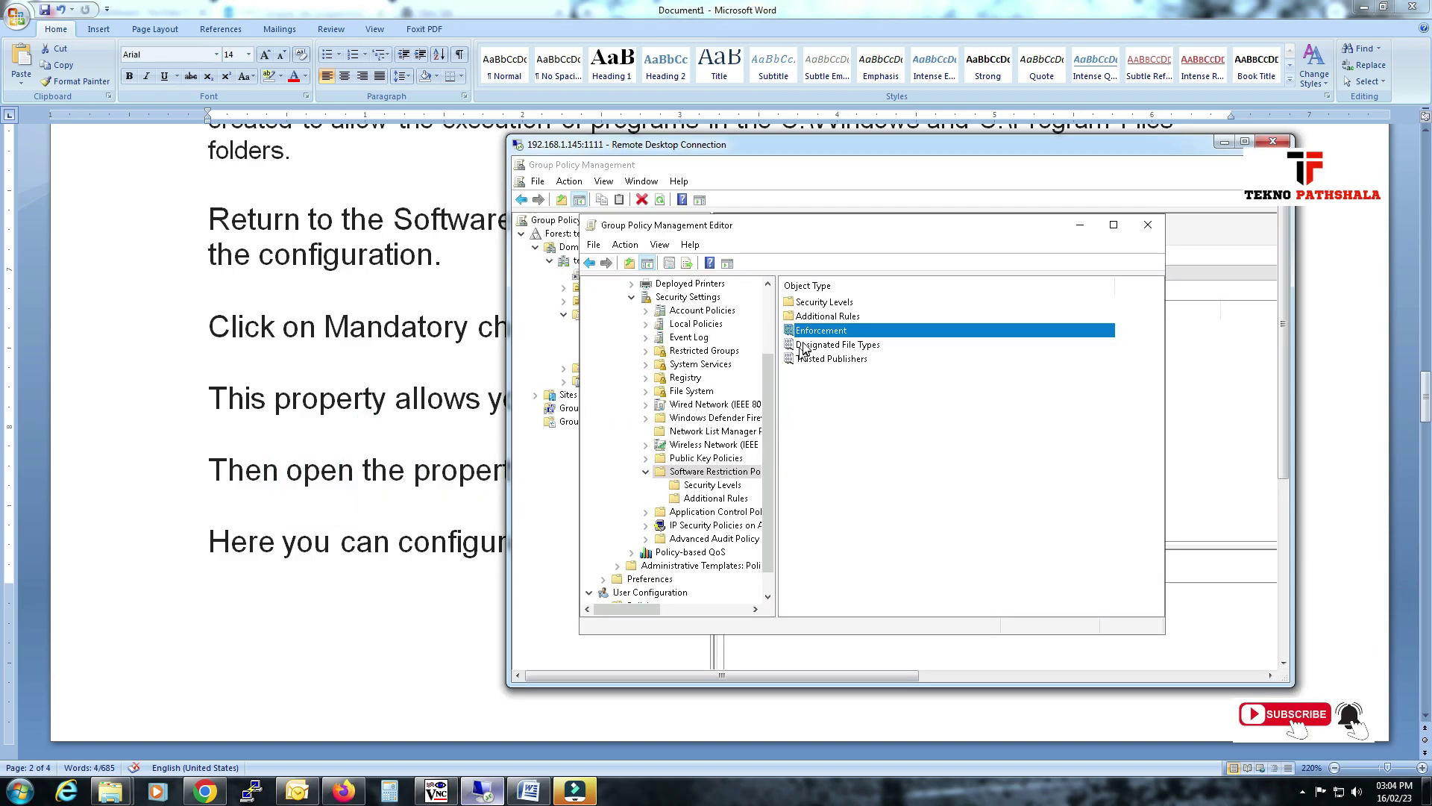
Open Designated File Types properties and scroll down the extension list toward EXE.
double_click(804, 346)
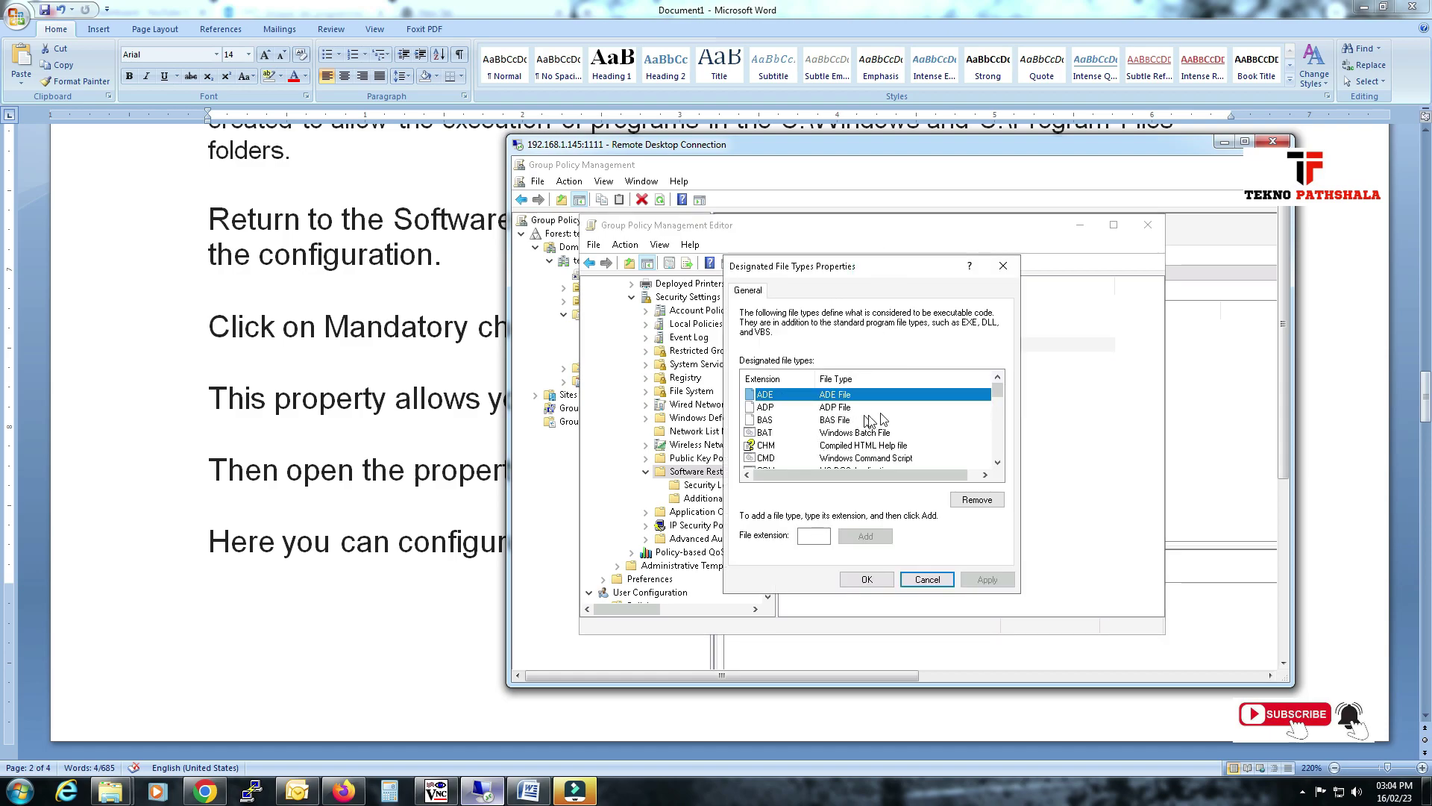
left_click(856, 419)
left_click(836, 394)
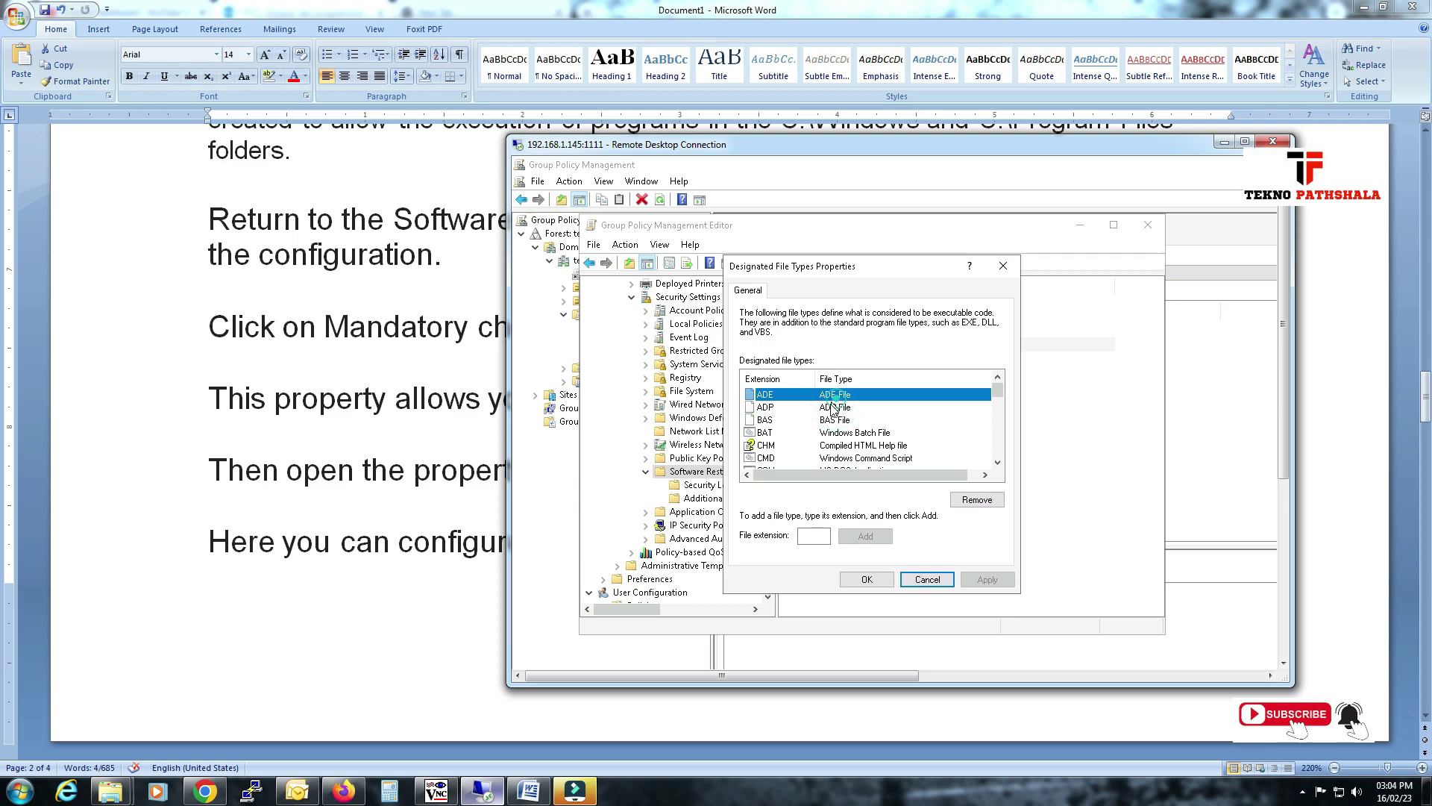
left_click(789, 422)
left_click(769, 445)
left_click(766, 457)
left_click(998, 463)
left_click(998, 462)
left_click(997, 463)
left_click(997, 462)
left_click(998, 463)
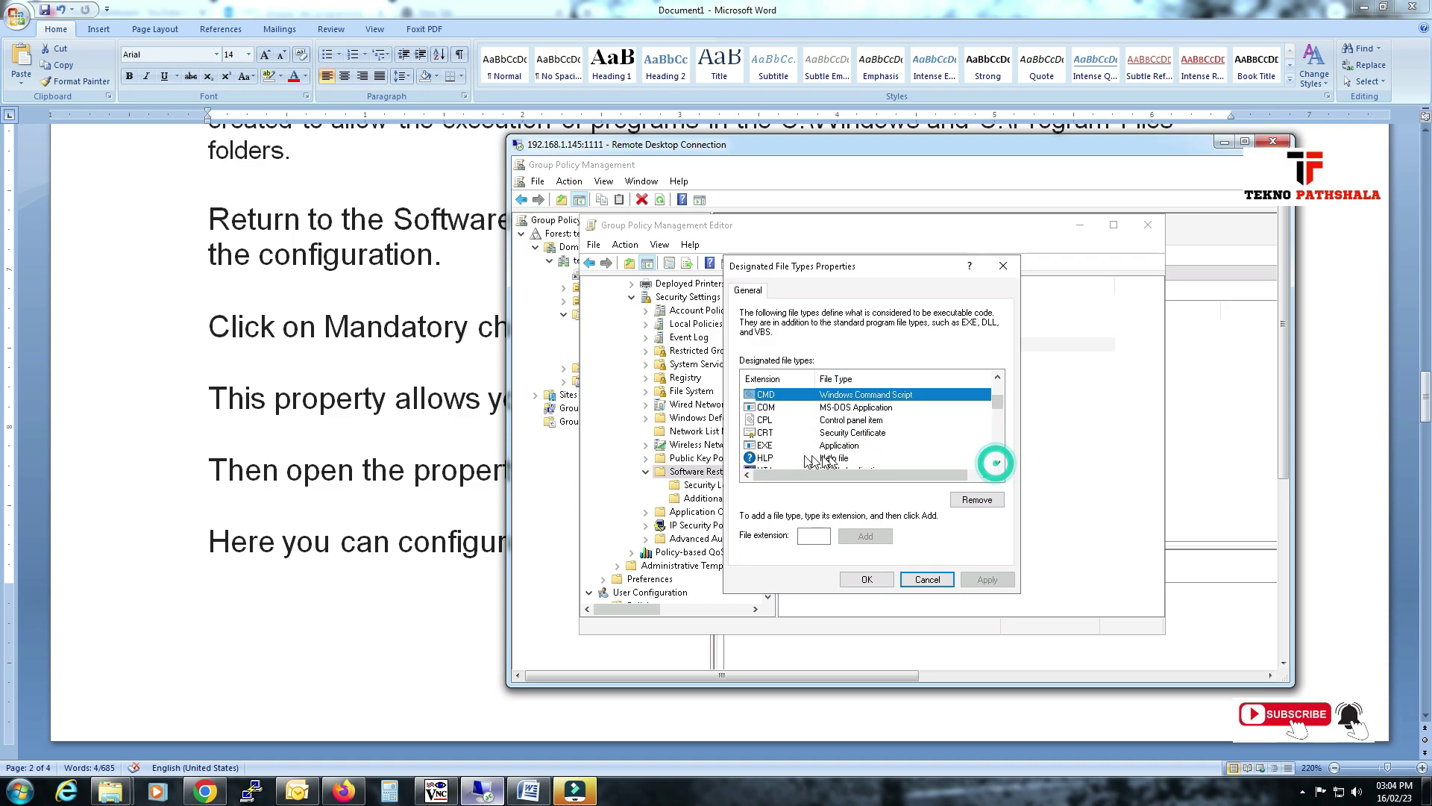
Point out the EXE and CRT entries, then read the note on blocking extensions.
left_click(764, 445)
left_click(768, 406)
left_click(768, 420)
left_click(772, 432)
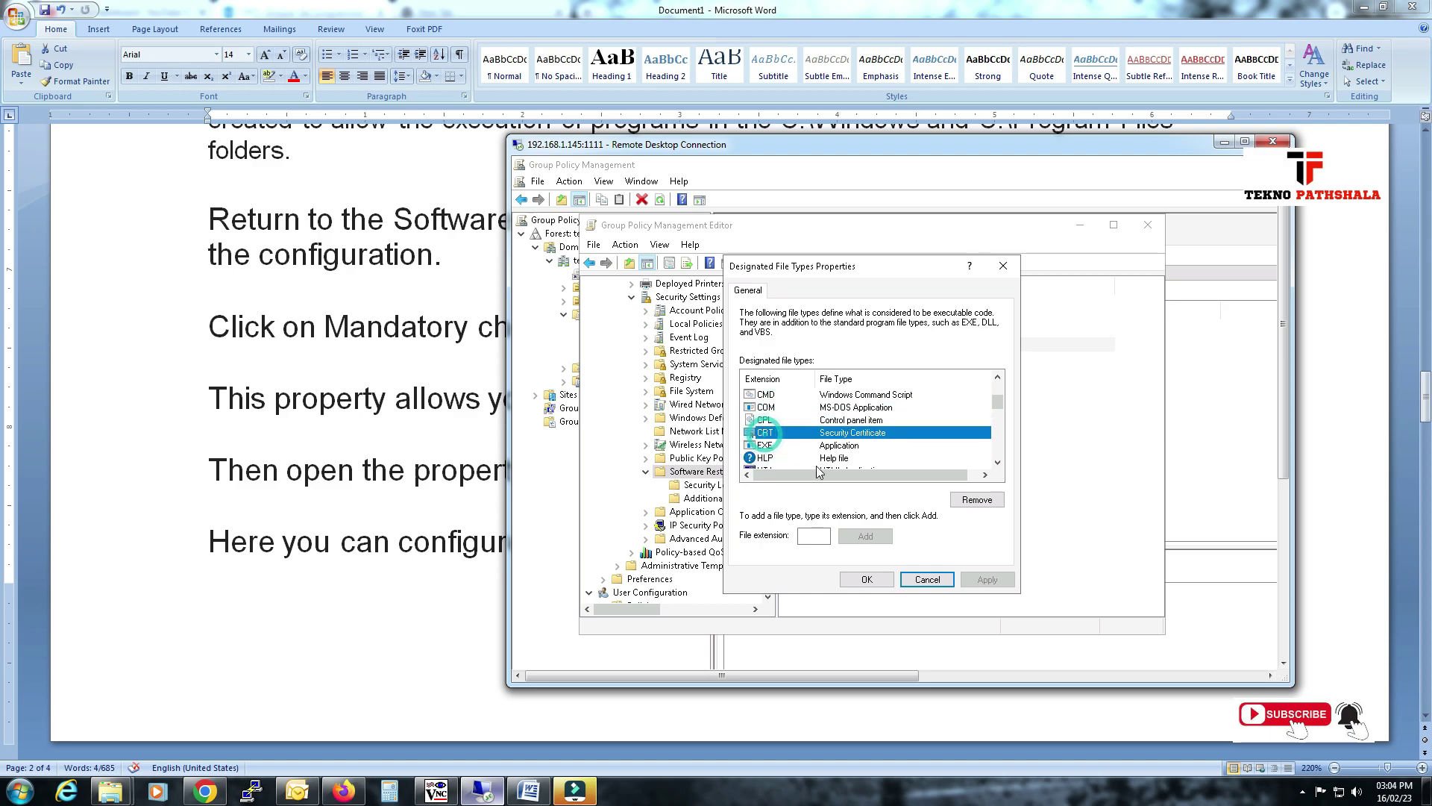
left_click(415, 473)
left_click_drag(341, 541, 896, 479)
Add pdf to the designated file types and check the new entry.
scroll(678, 414, "down", 4)
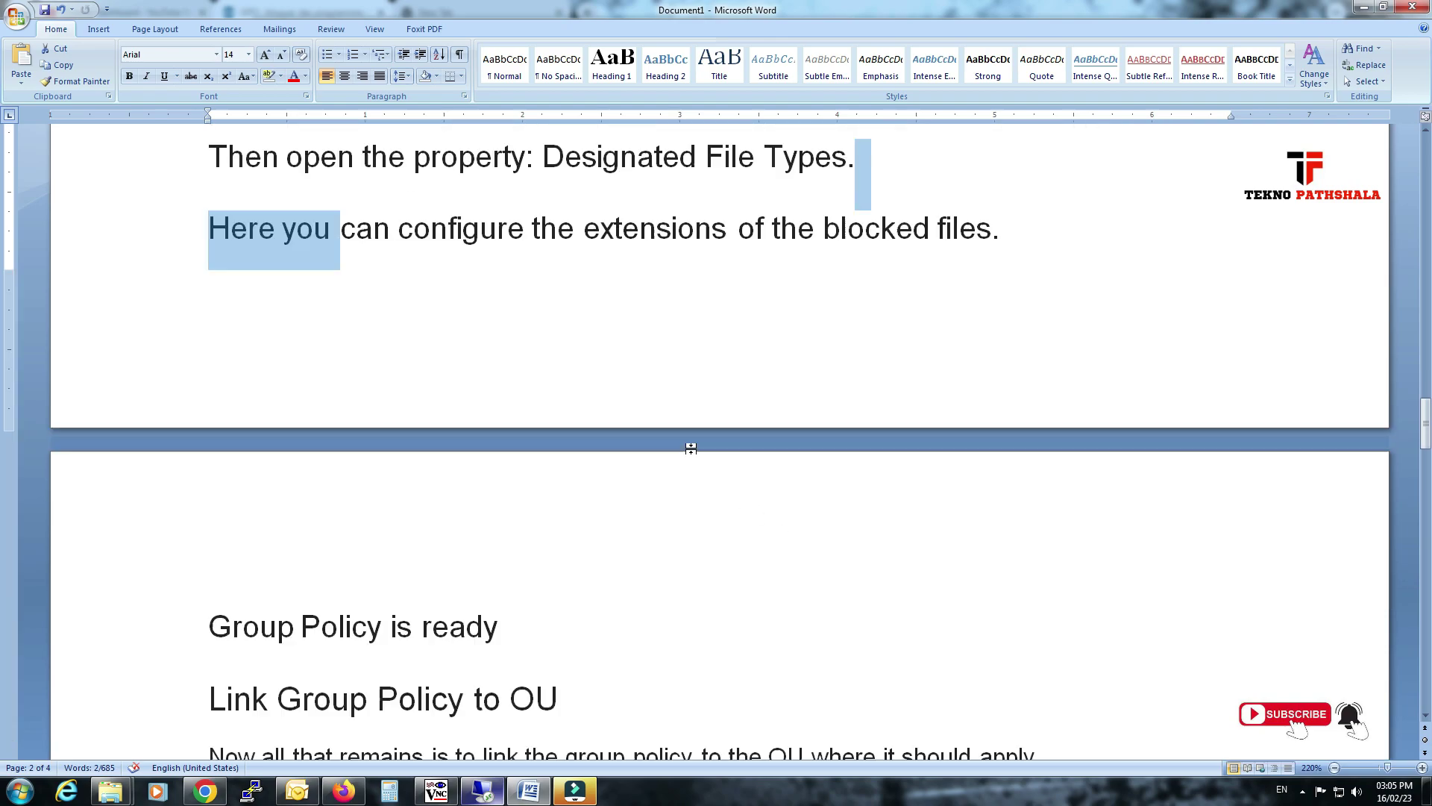
scroll(678, 414, "up", 1)
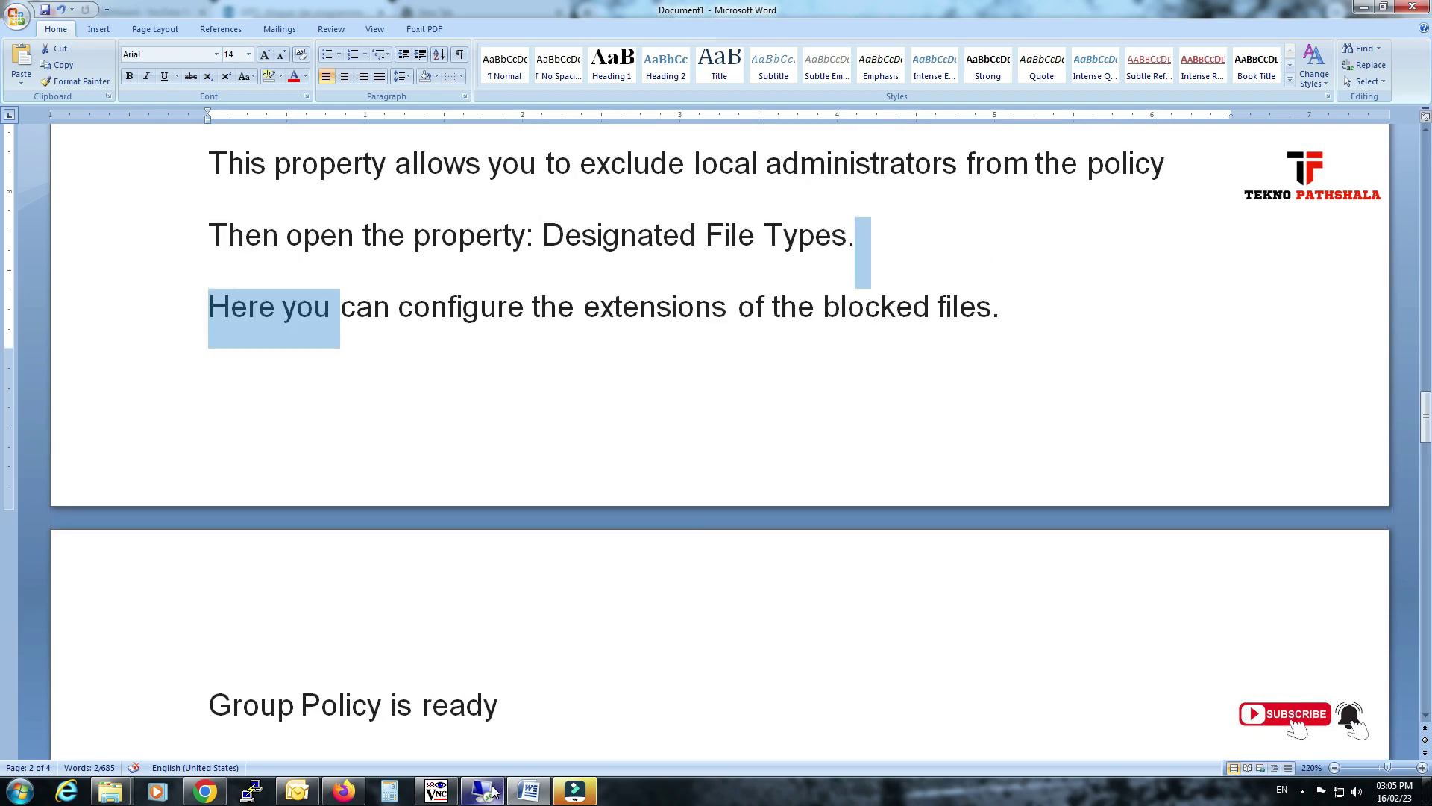
left_click(493, 791)
left_click(805, 535)
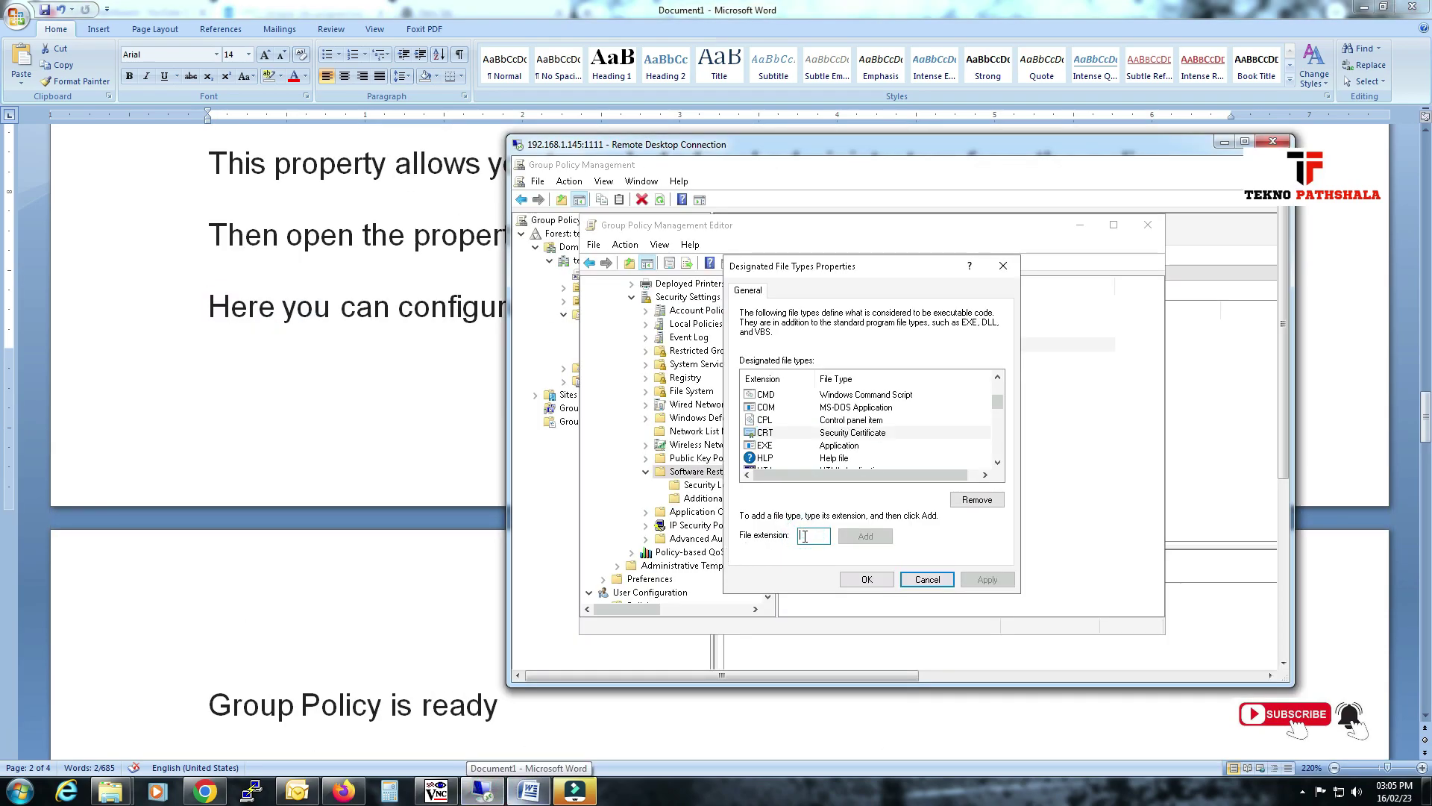
type(".pdf")
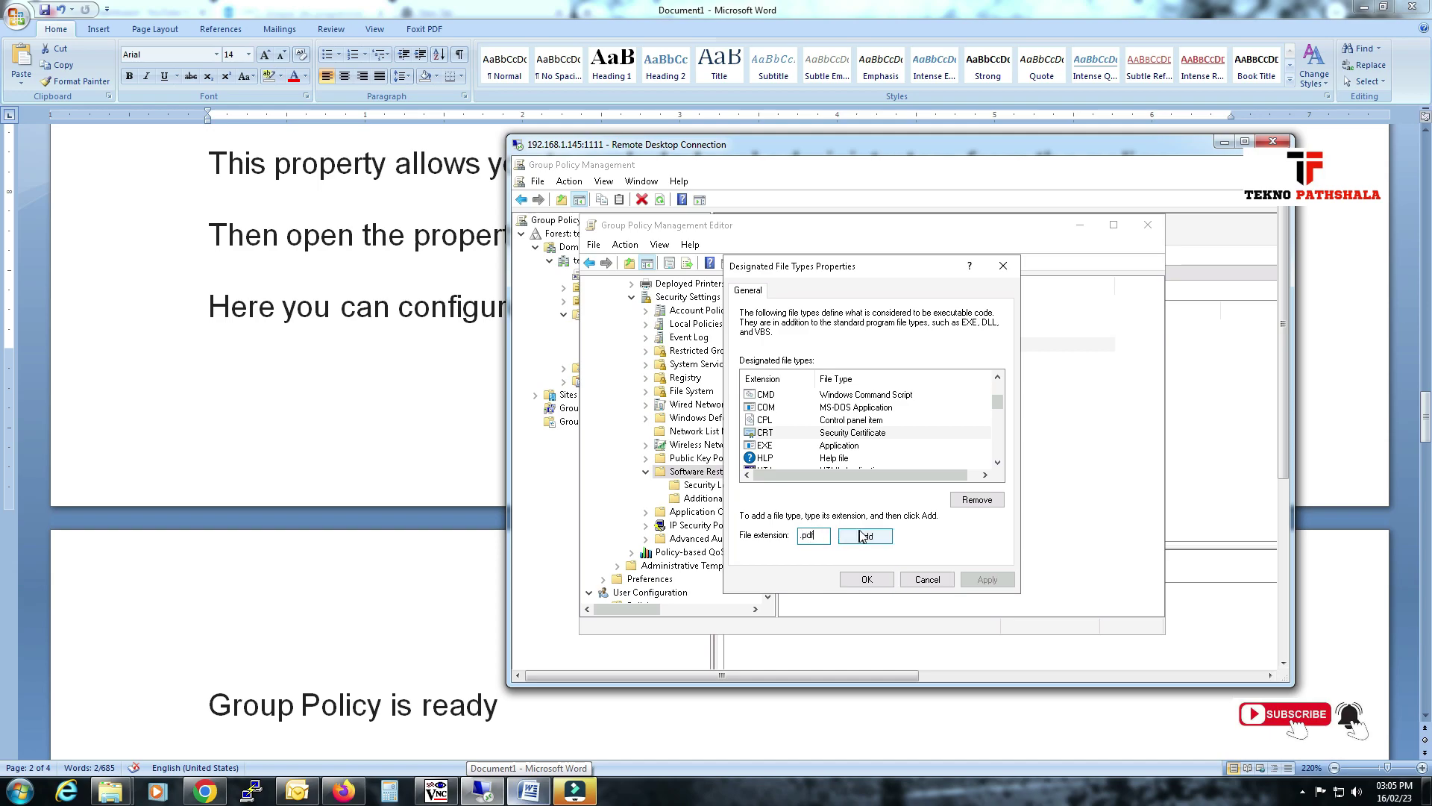
left_click(865, 537)
scroll(795, 448, "up", 3)
scroll(794, 455, "down", 1)
scroll(810, 452, "up", 4)
scroll(827, 445, "down", 7)
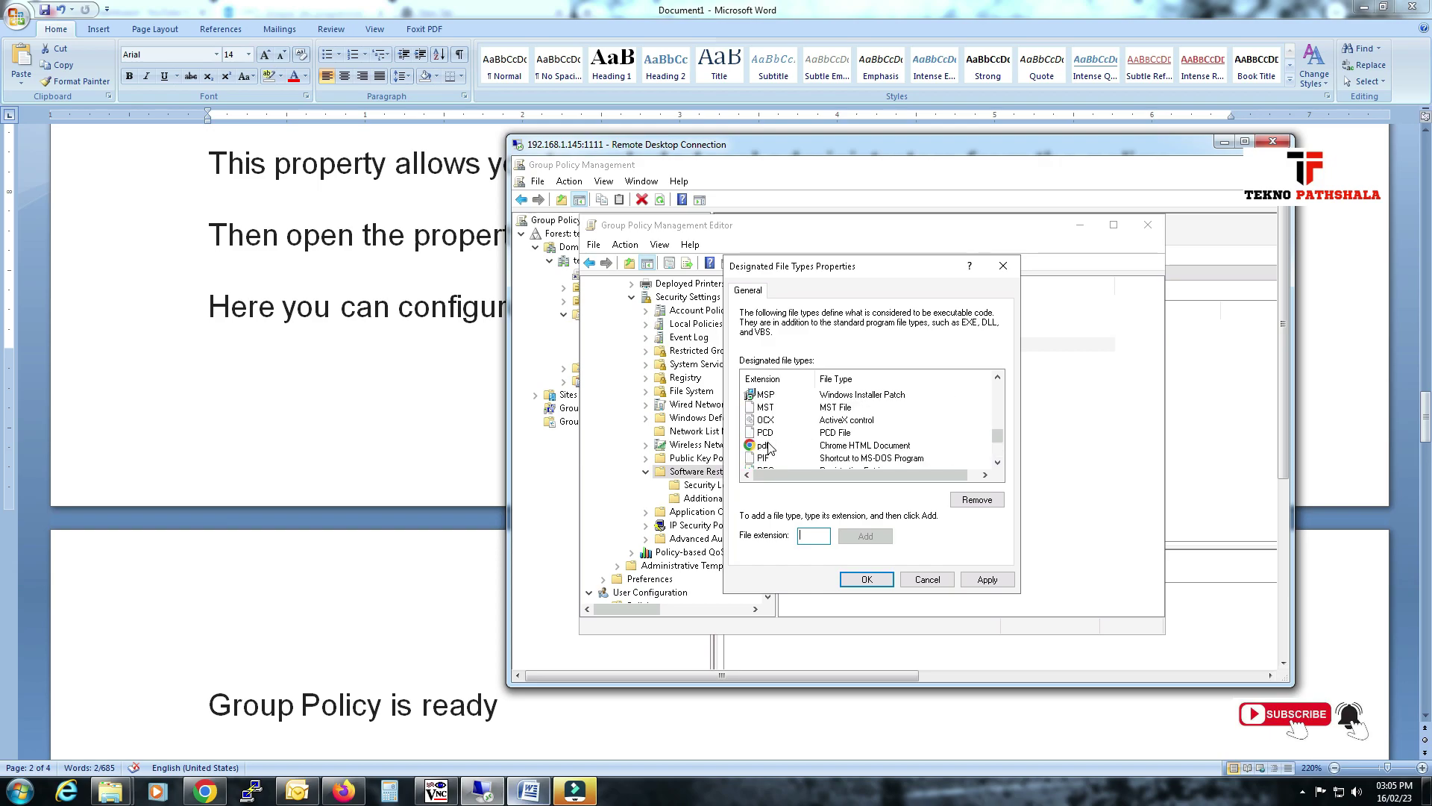
left_click(770, 447)
Add xlsx as a designated file type, then apply and close with OK.
left_click(825, 537)
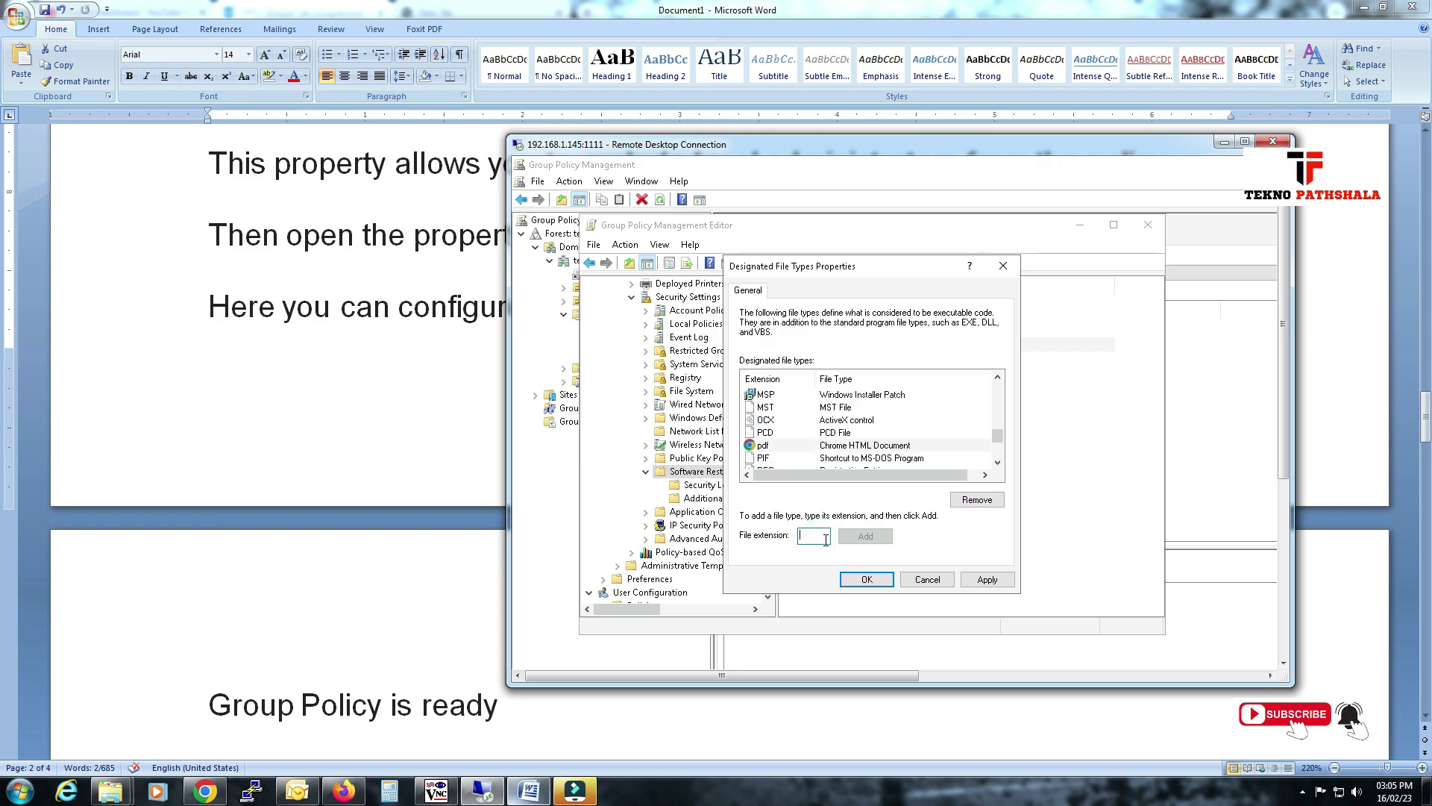
type(".s")
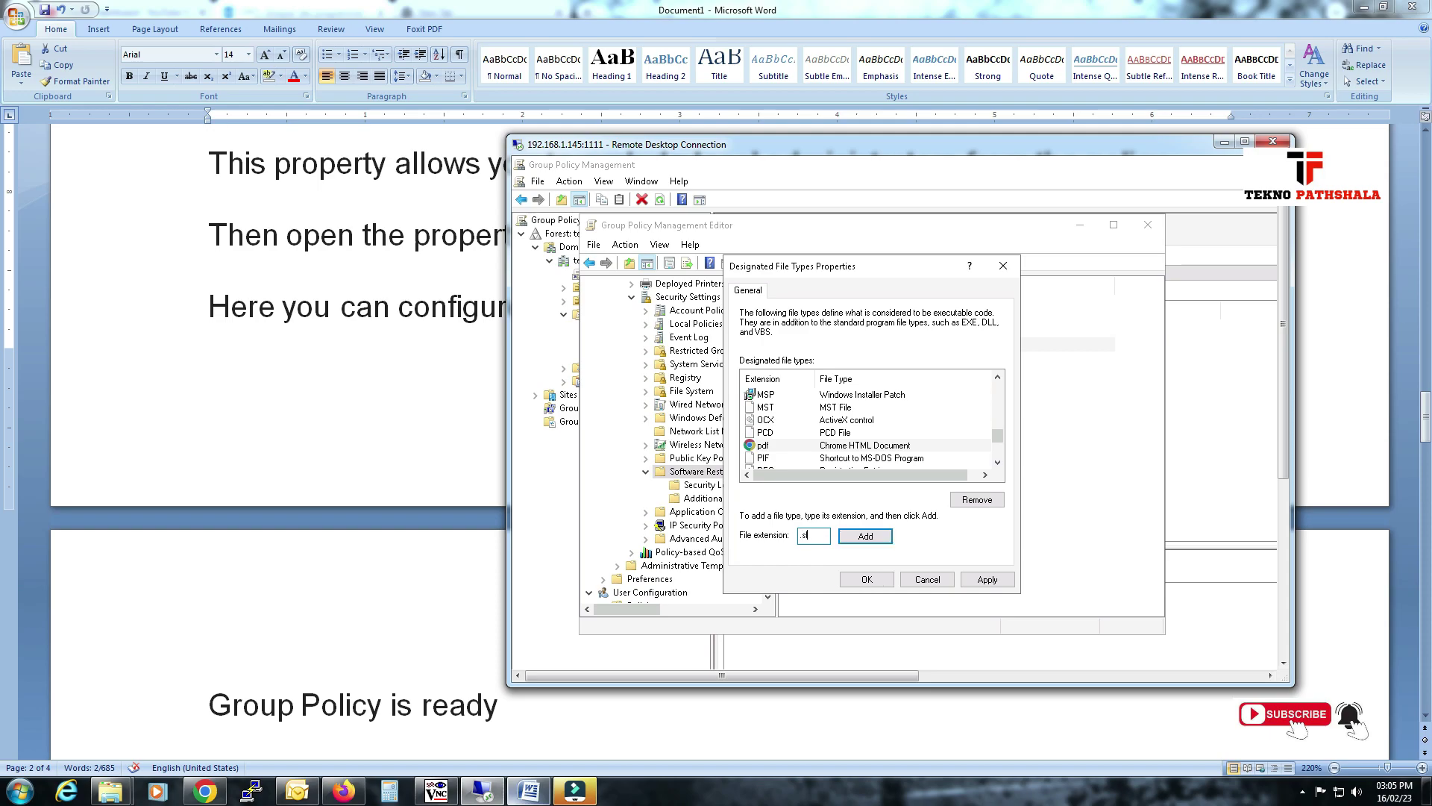
key("BackSpace")
type("x")
left_click(865, 536)
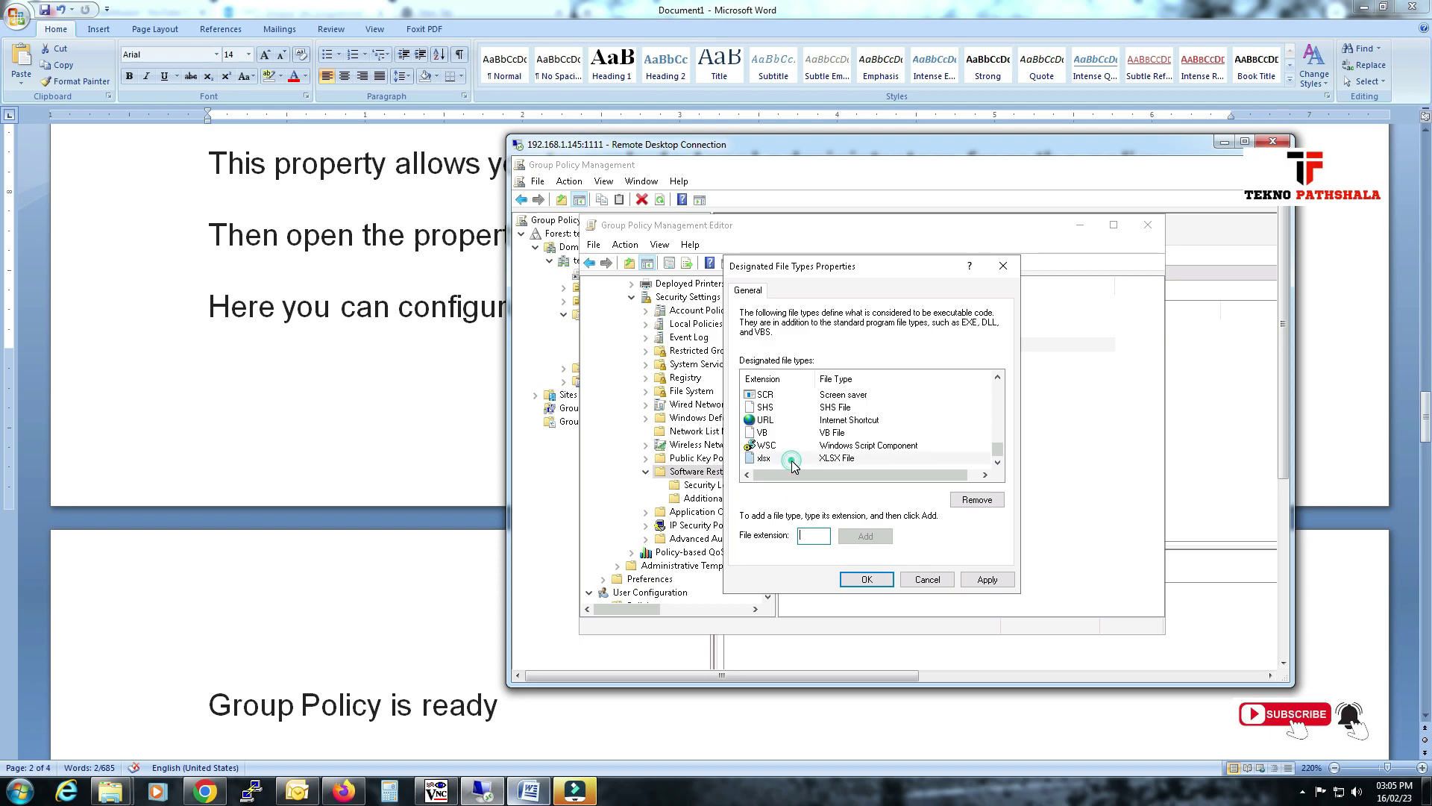
left_click(842, 458)
mouse_move(998, 452)
left_mouse_down()
mouse_move(998, 385)
mouse_move(1000, 439)
left_mouse_up()
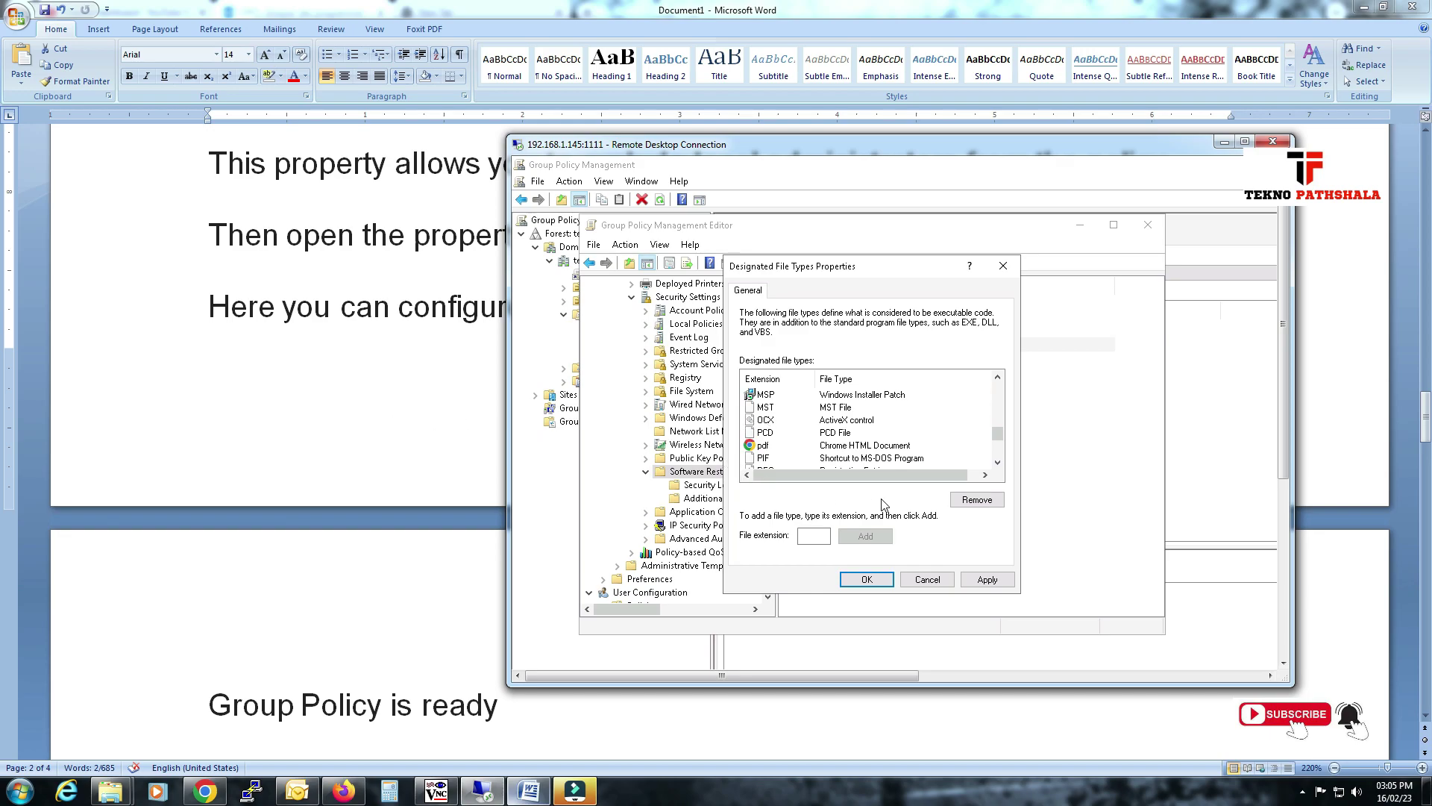
left_click(986, 579)
left_click(866, 580)
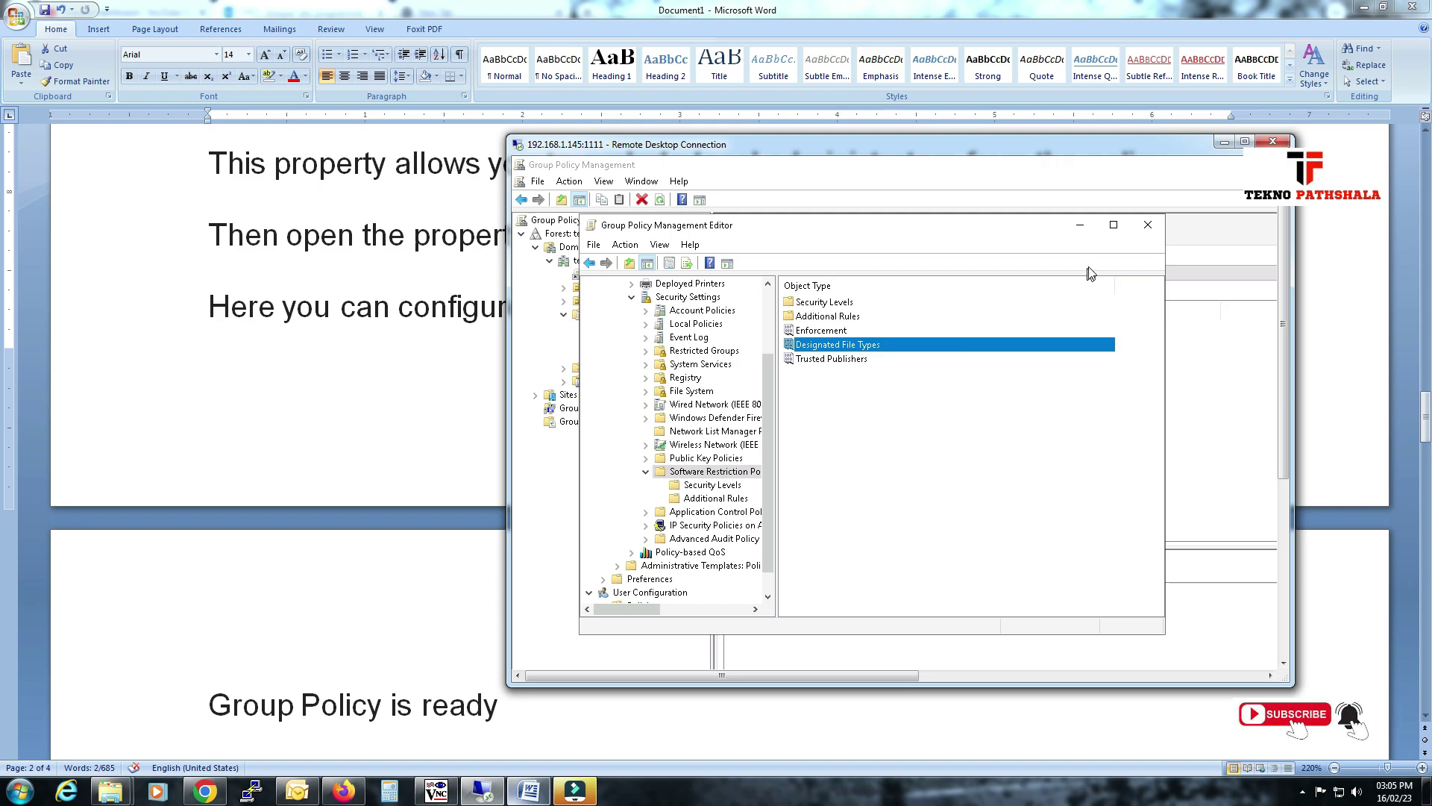
Close the Group Policy Management Editor and expand the domain's Group Policy Objects.
left_click(408, 431)
scroll(294, 510, "down", 3)
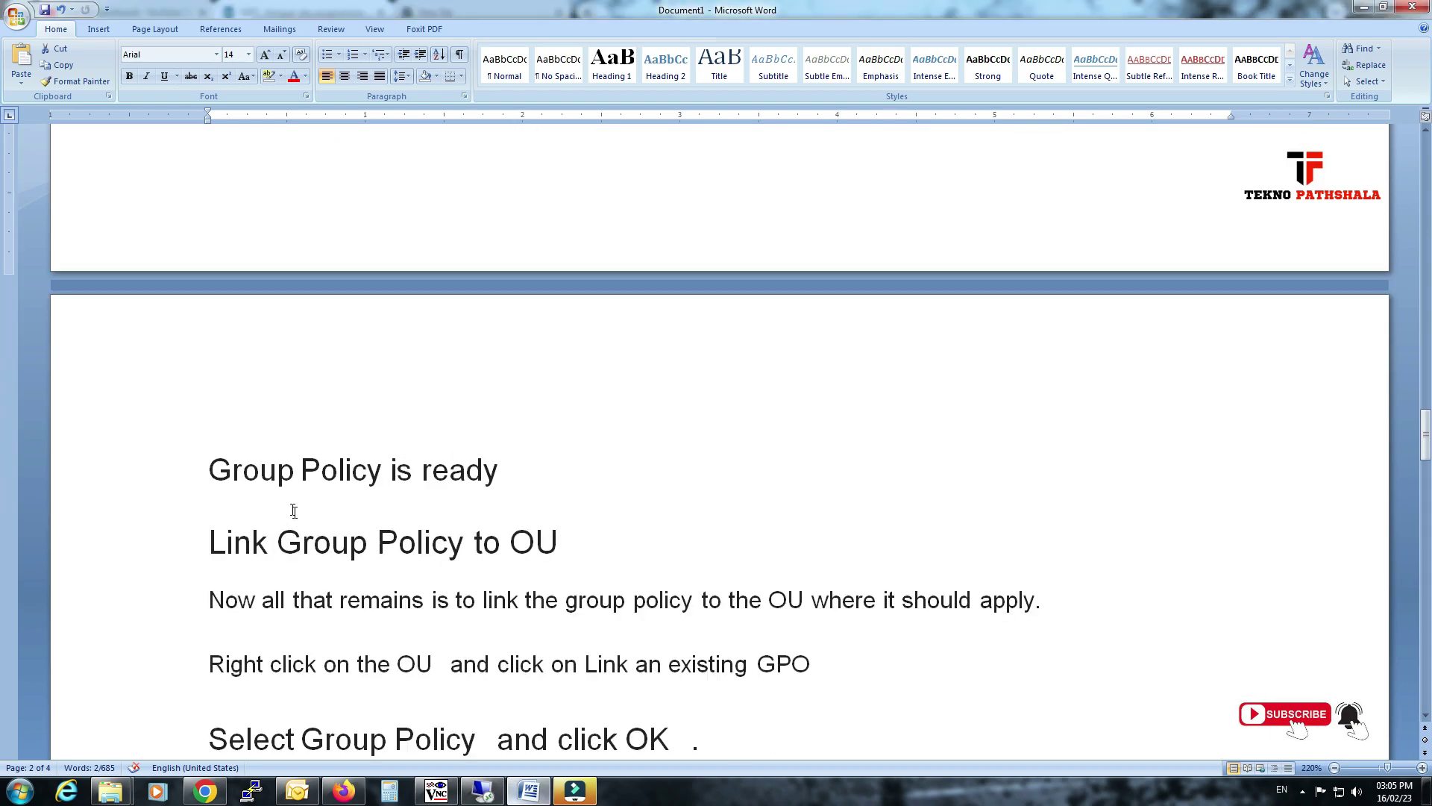
triple_click(235, 480)
left_click_drag(237, 550, 578, 553)
left_click(486, 791)
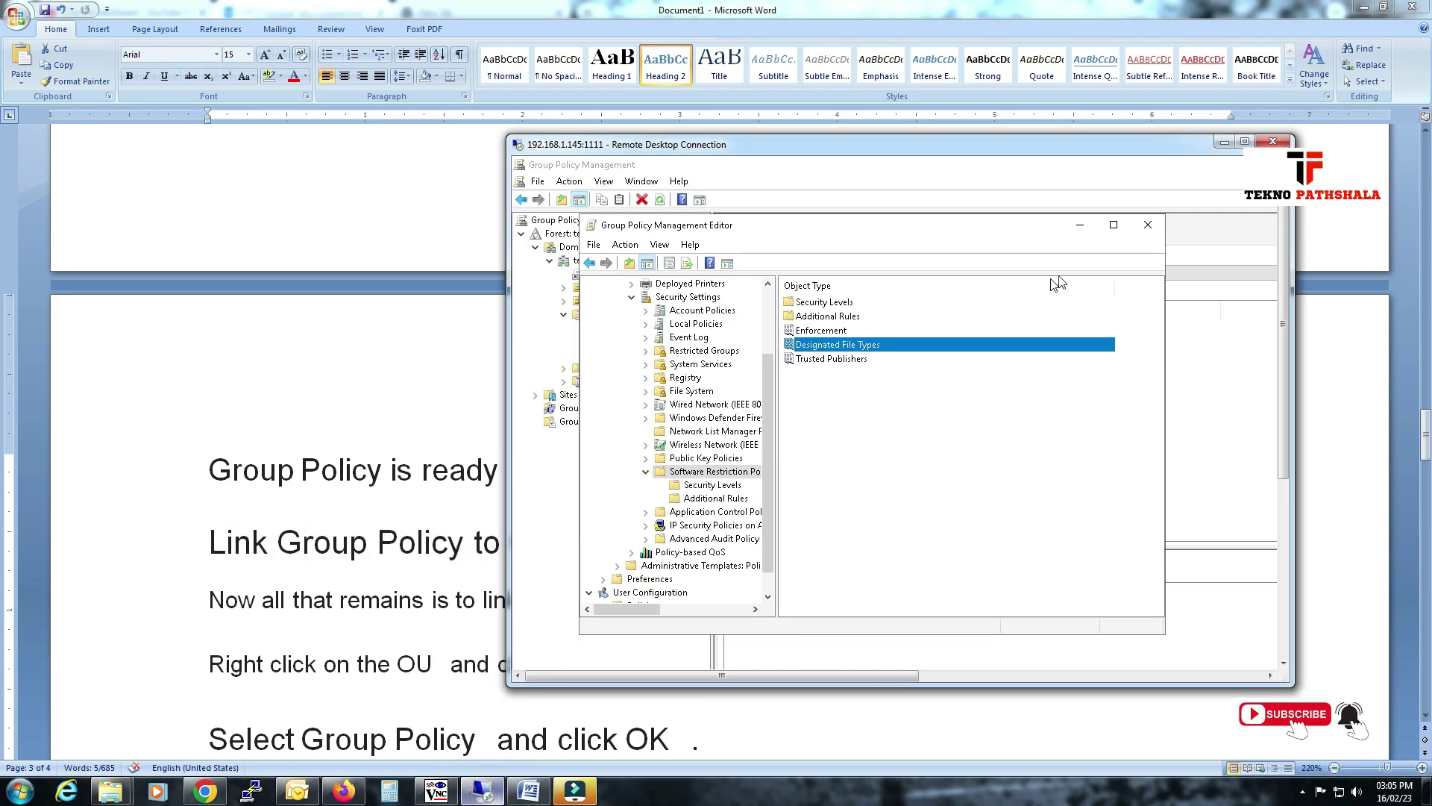
left_click(1148, 225)
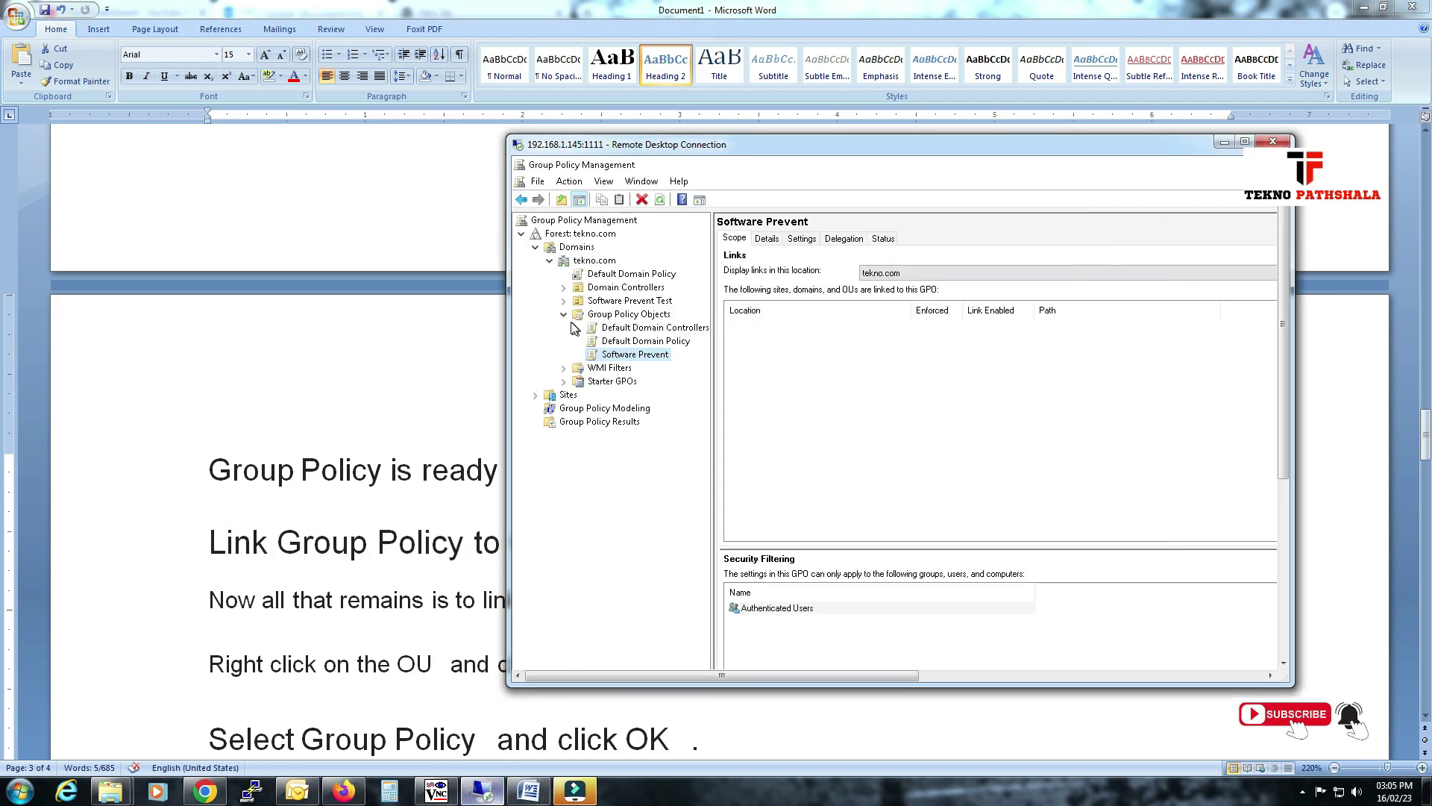
left_click(579, 315)
Read through the Word notes on linking the Group Policy to the OU.
left_click(332, 593)
left_click_drag(519, 594, 897, 597)
scroll(508, 531, "down", 1)
left_click_drag(340, 574, 750, 590)
scroll(663, 409, "down", 3)
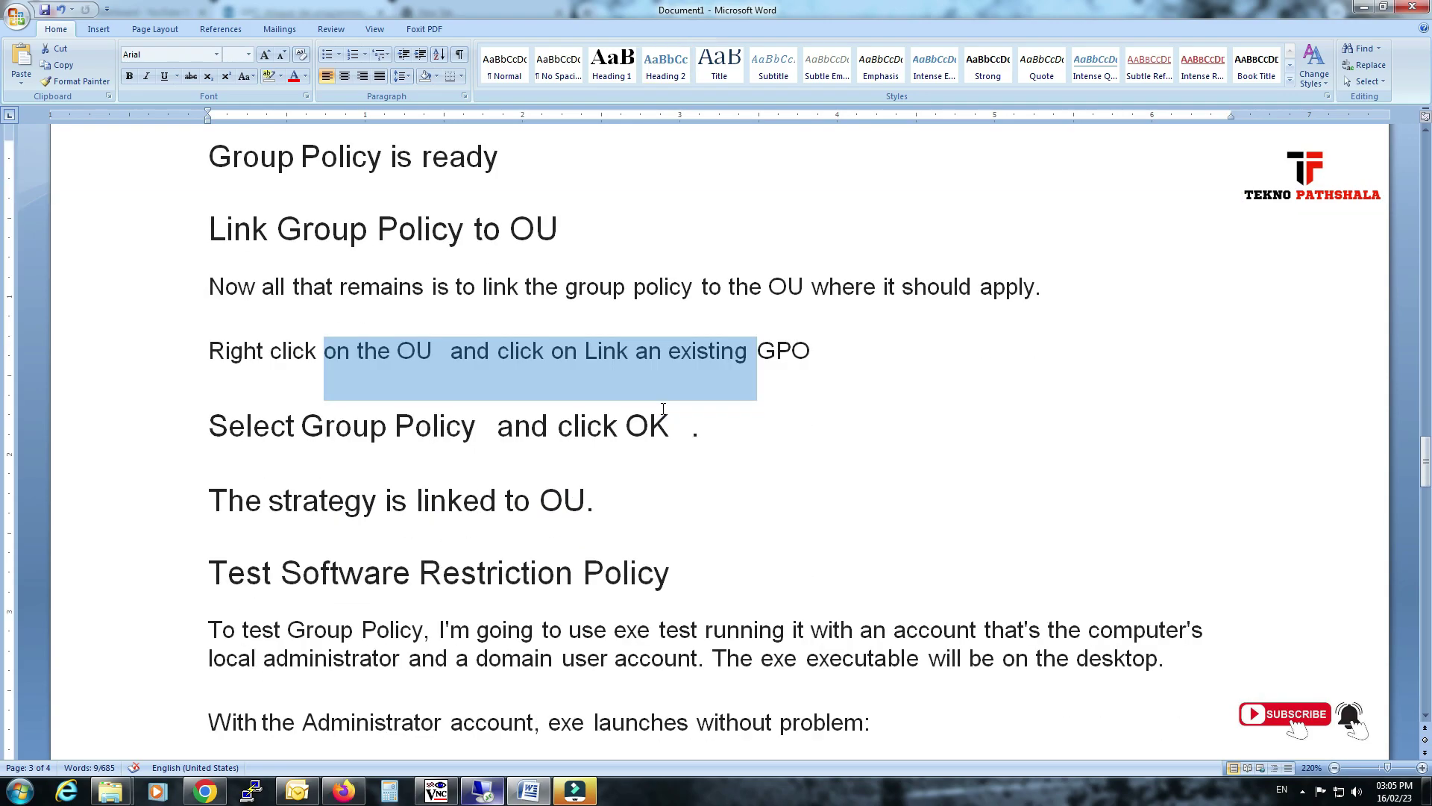
scroll(664, 410, "down", 1)
Link the existing Software Prevent GPO to the Software Prevent Test OU.
left_click(483, 790)
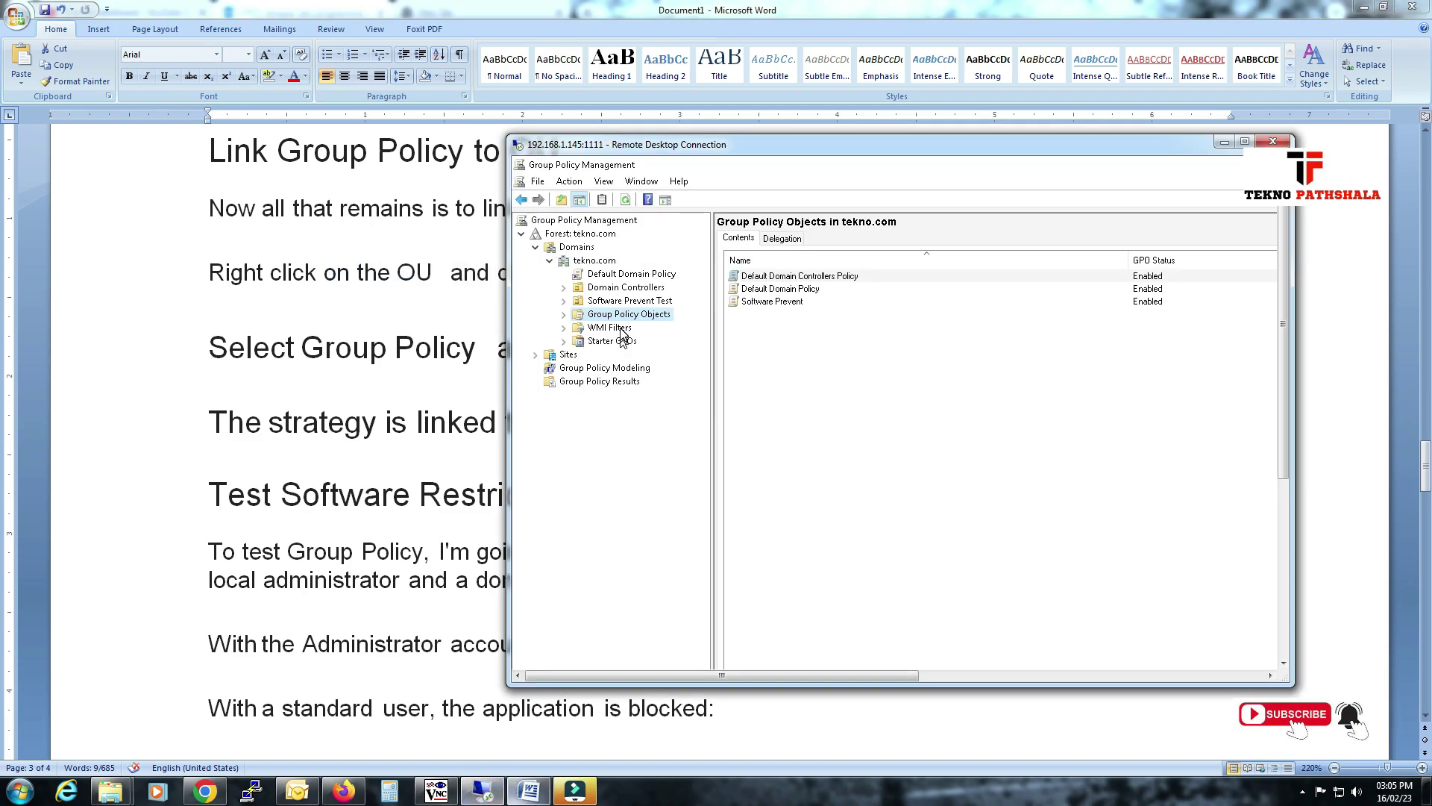
left_click(630, 300)
right_click(641, 303)
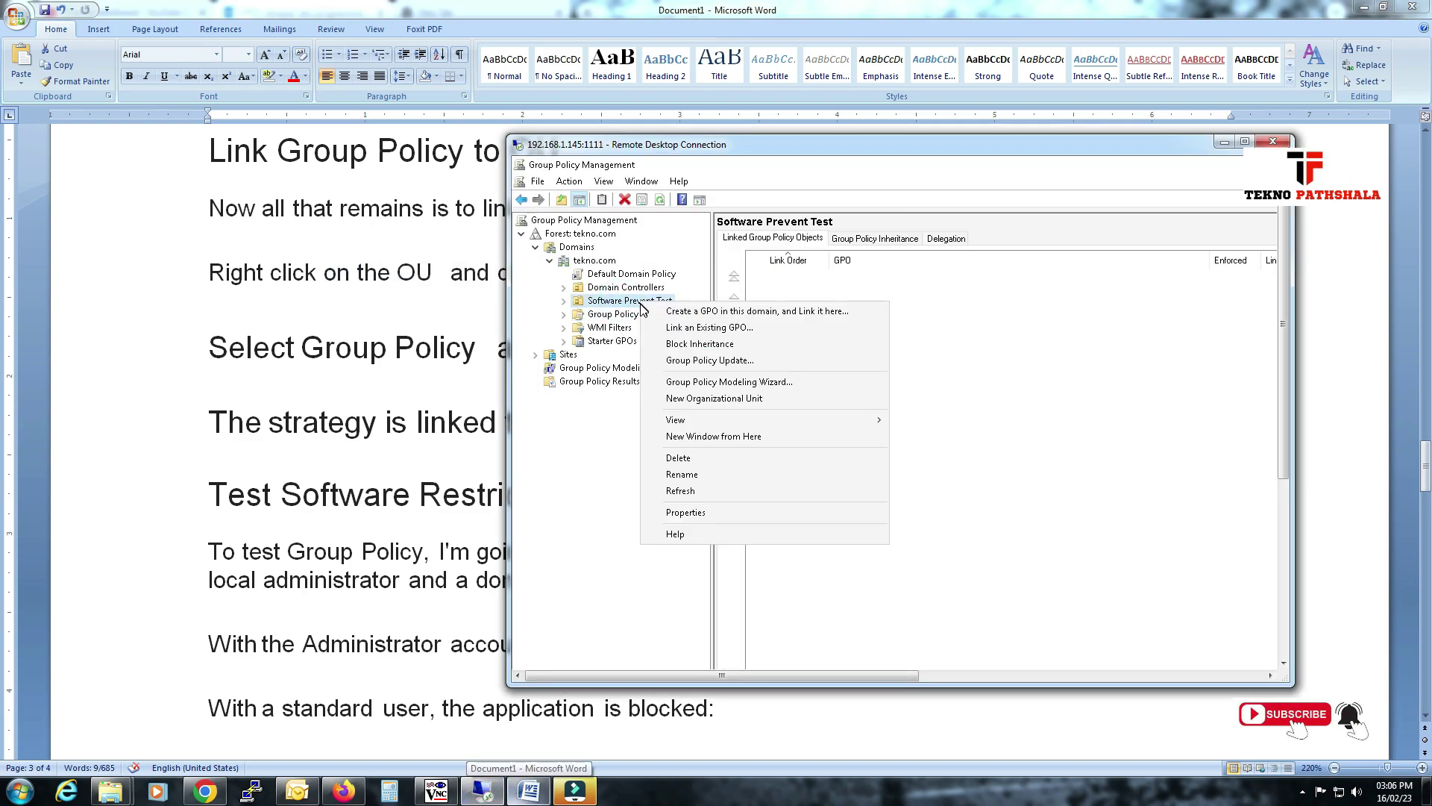
left_click(711, 329)
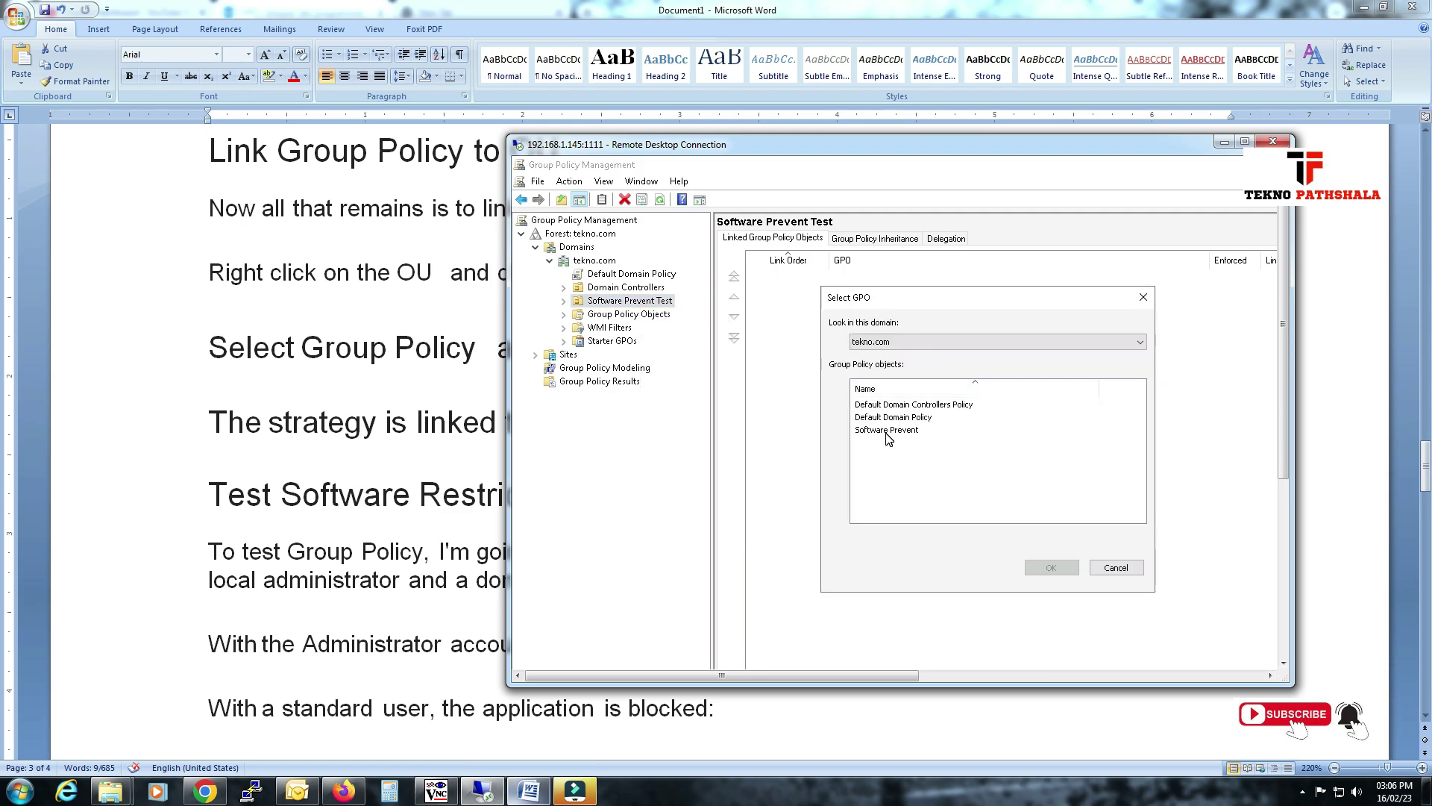
left_click(887, 433)
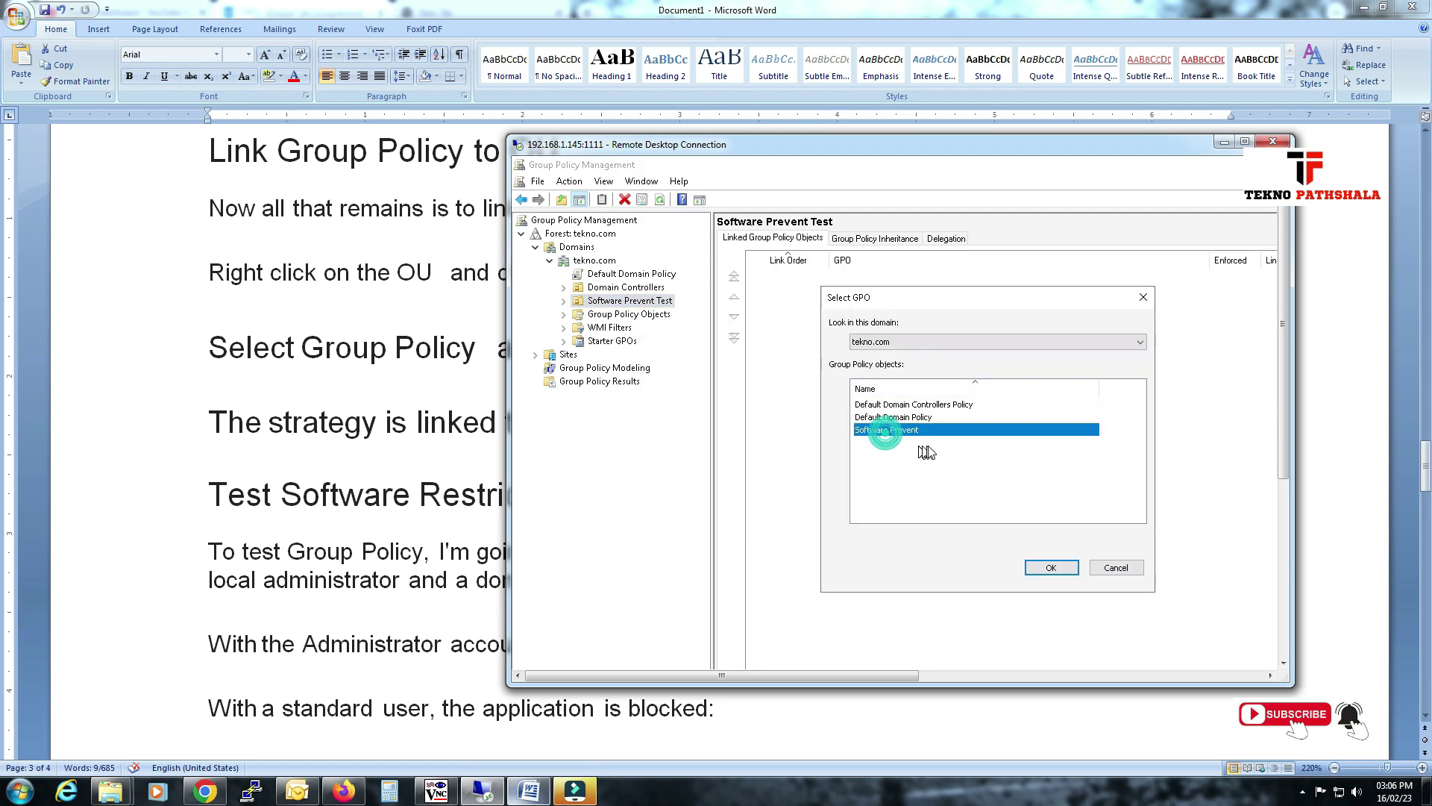
left_click(1036, 569)
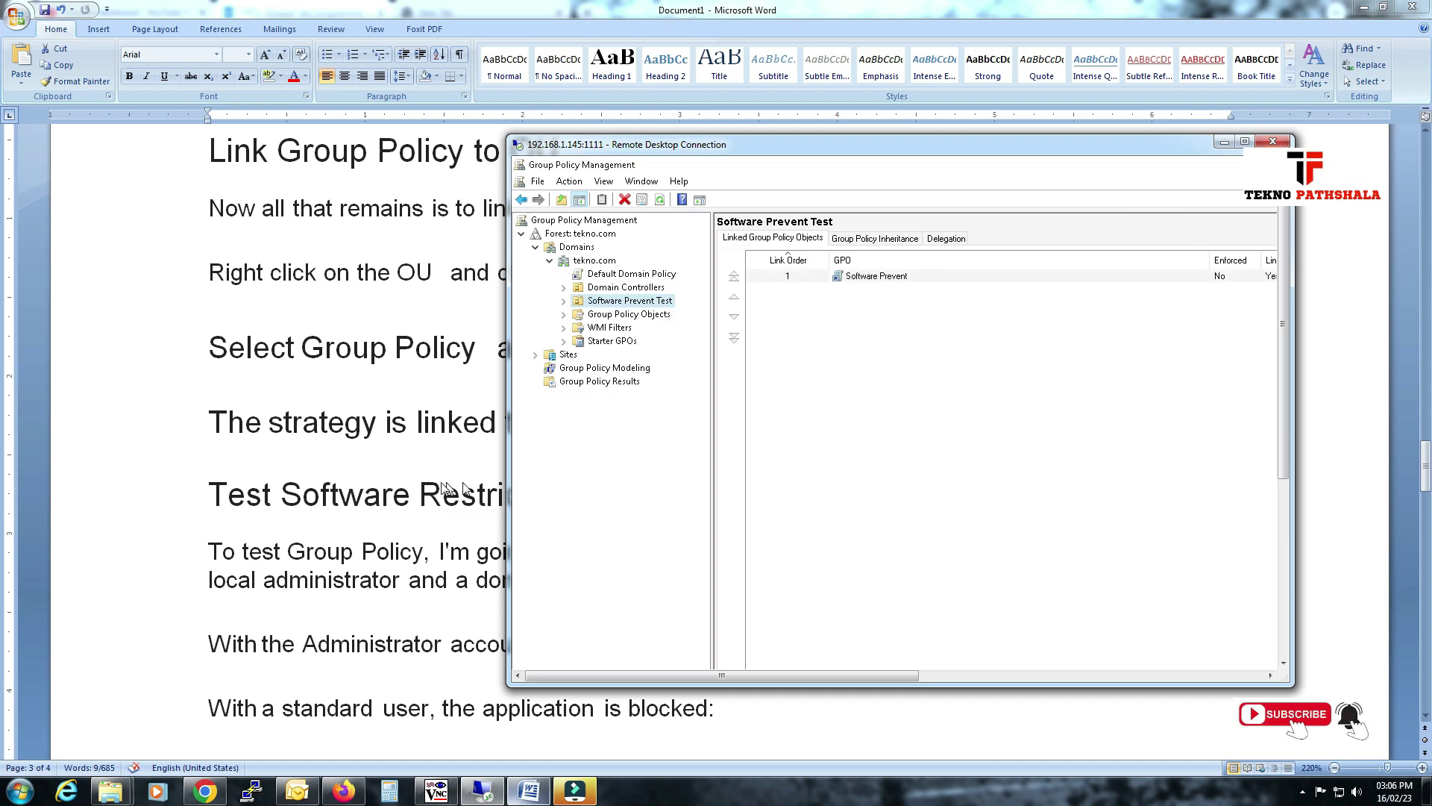
left_click(446, 488)
left_click_drag(242, 422, 582, 496)
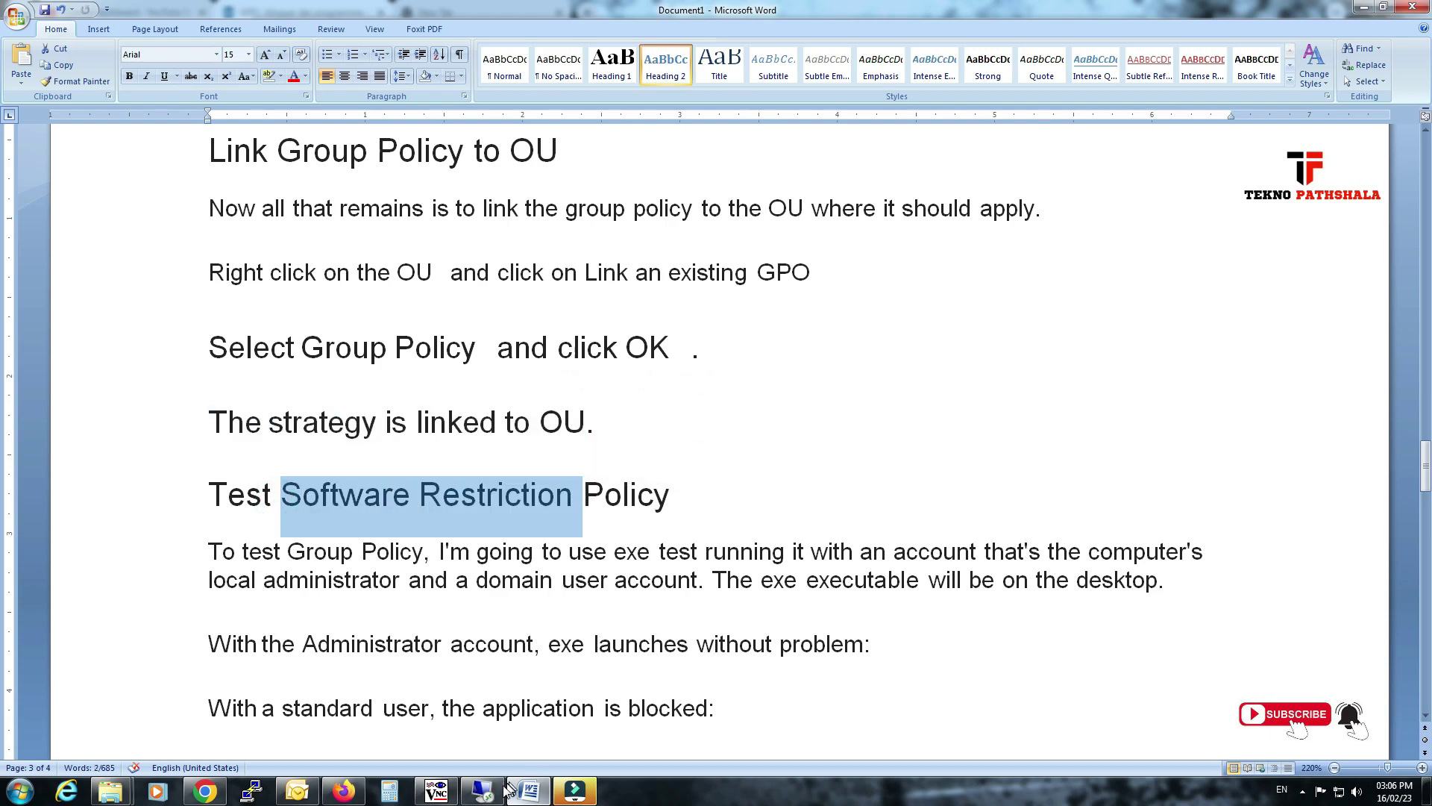
left_click(482, 791)
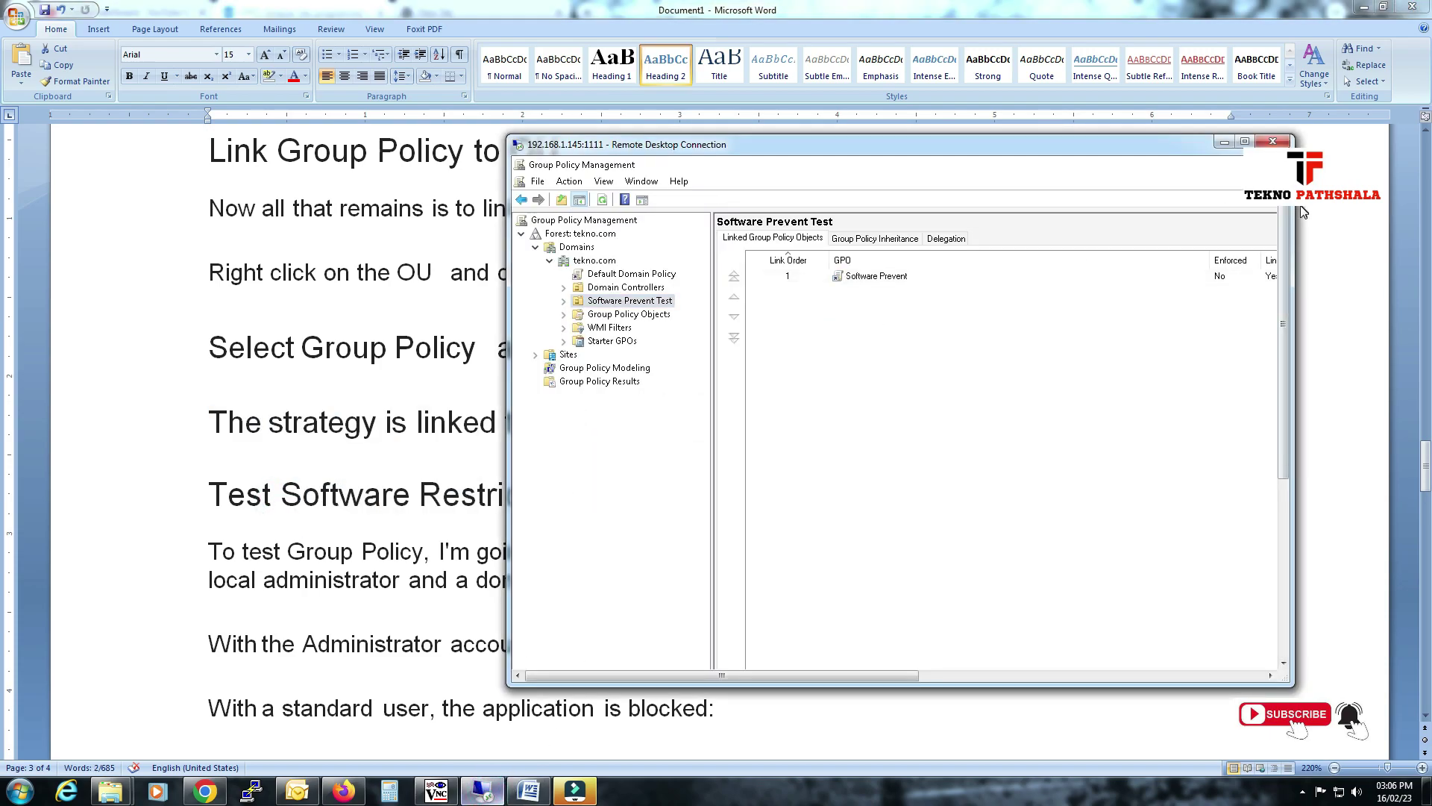
Open a command prompt on the server and run gpupdate /force.
left_click_drag(1283, 299, 1284, 429)
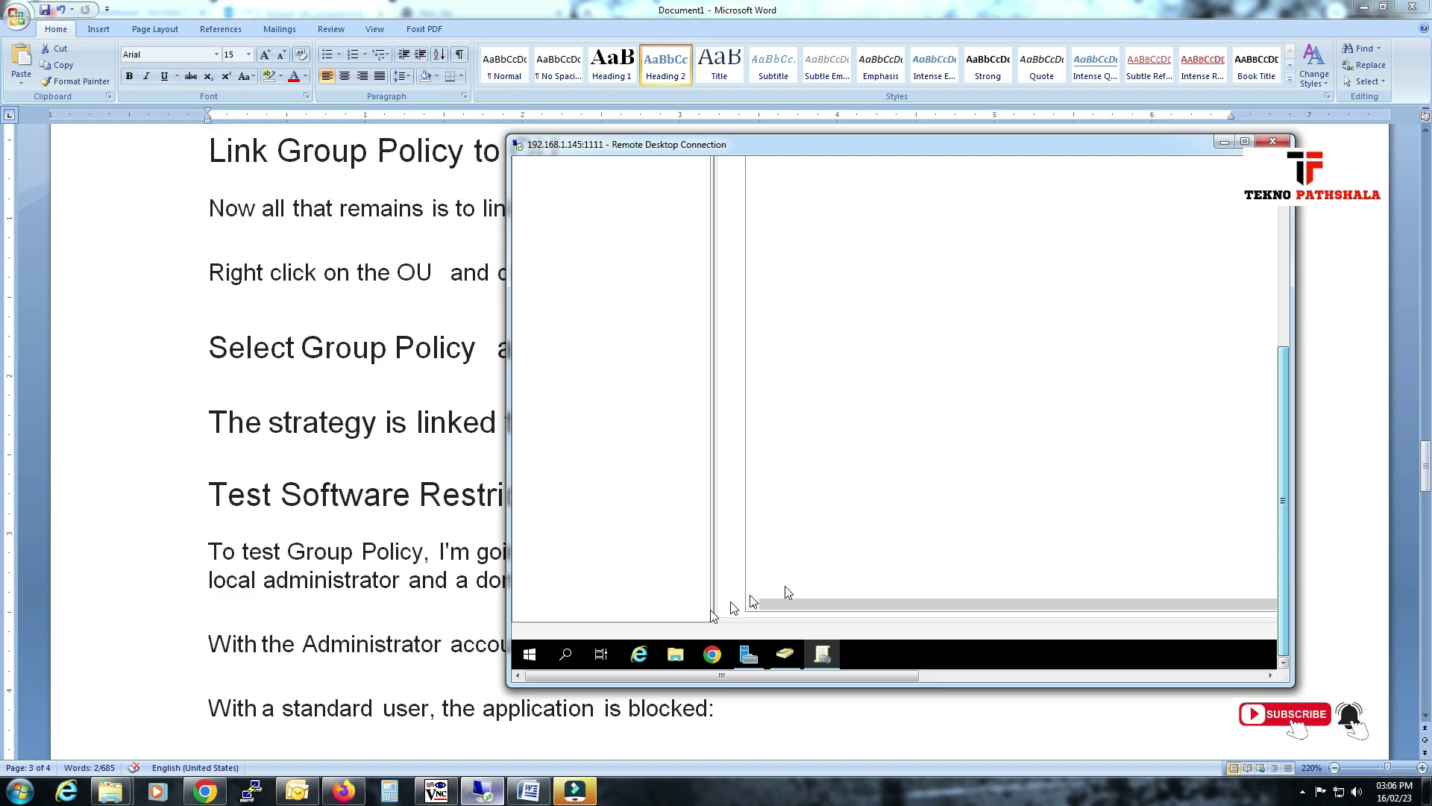
right_click(530, 654)
left_click(575, 581)
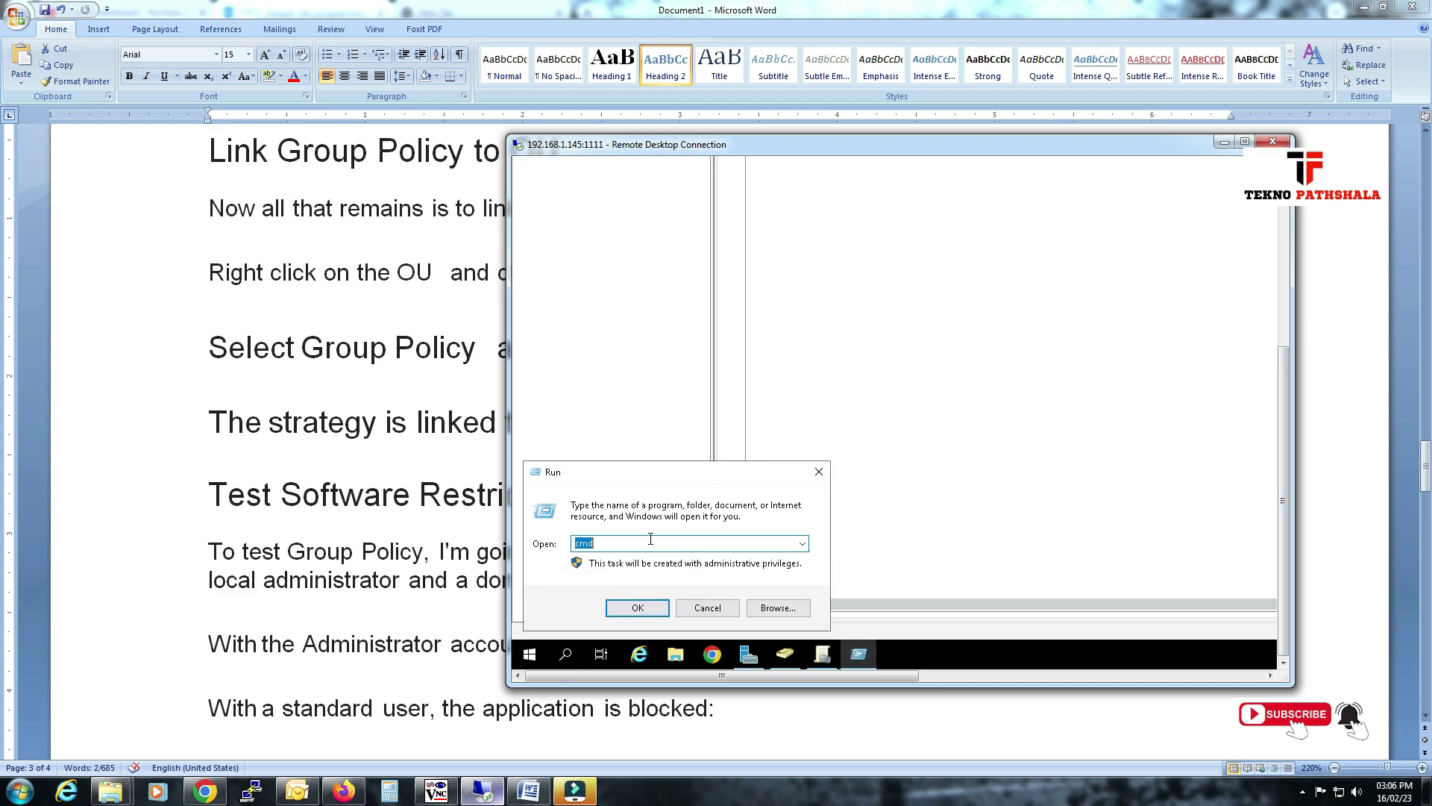
key("Return")
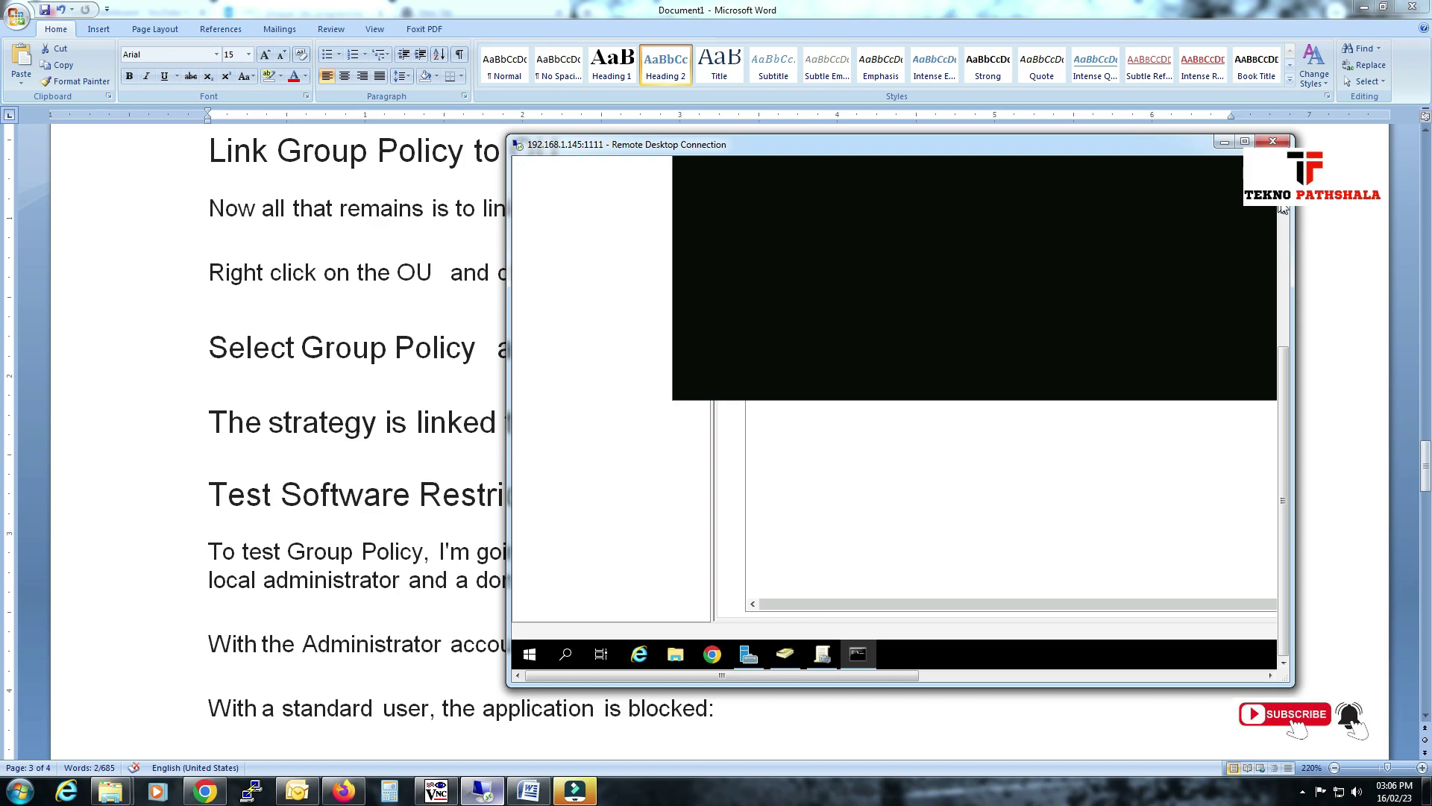
left_click(1081, 343)
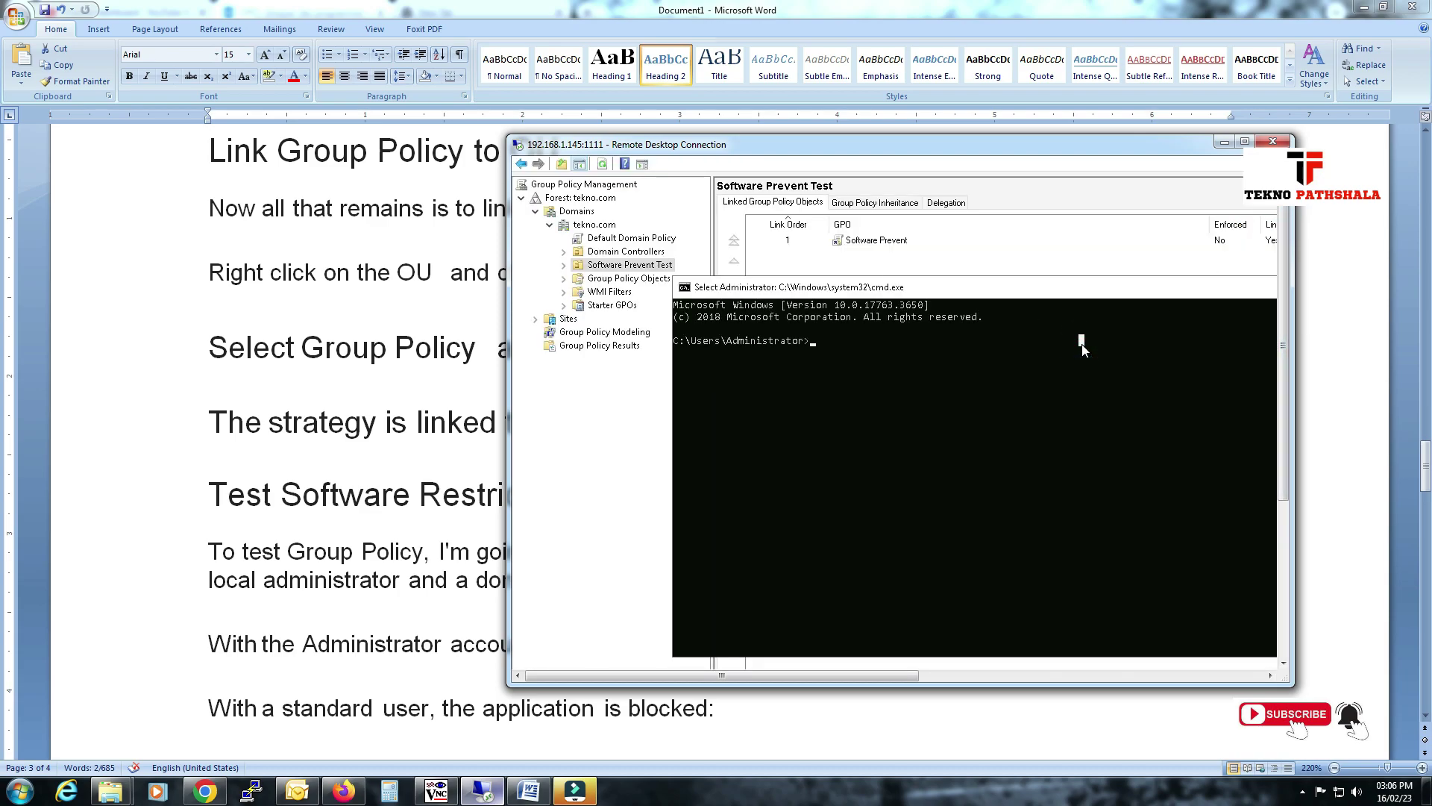
type("gpupdate /force")
key("Return")
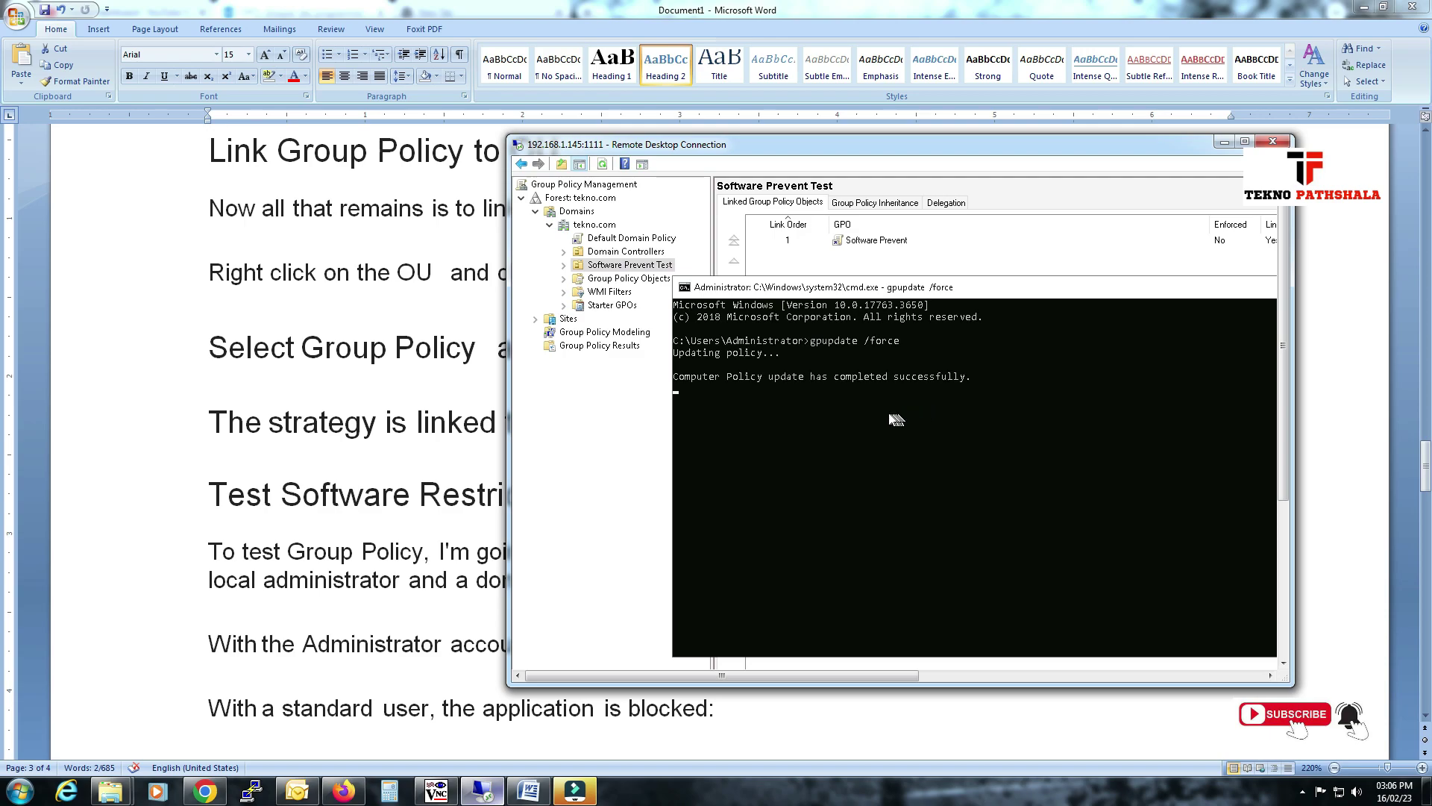
Confirm the policy update succeeded, minimize the command window, and review the Software Prevent link columns.
left_click_drag(693, 387, 881, 403)
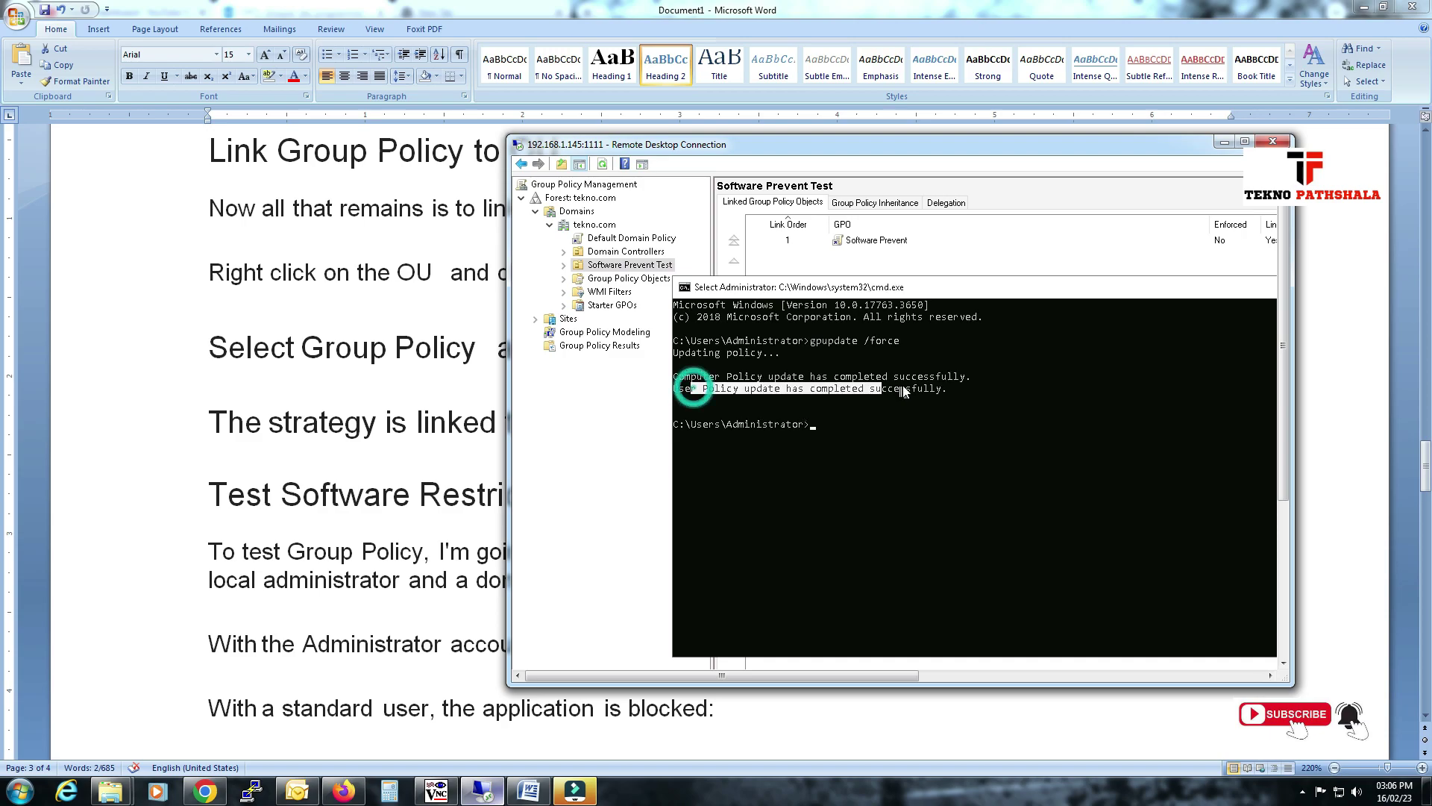
left_click_drag(721, 373, 851, 380)
left_click(967, 376)
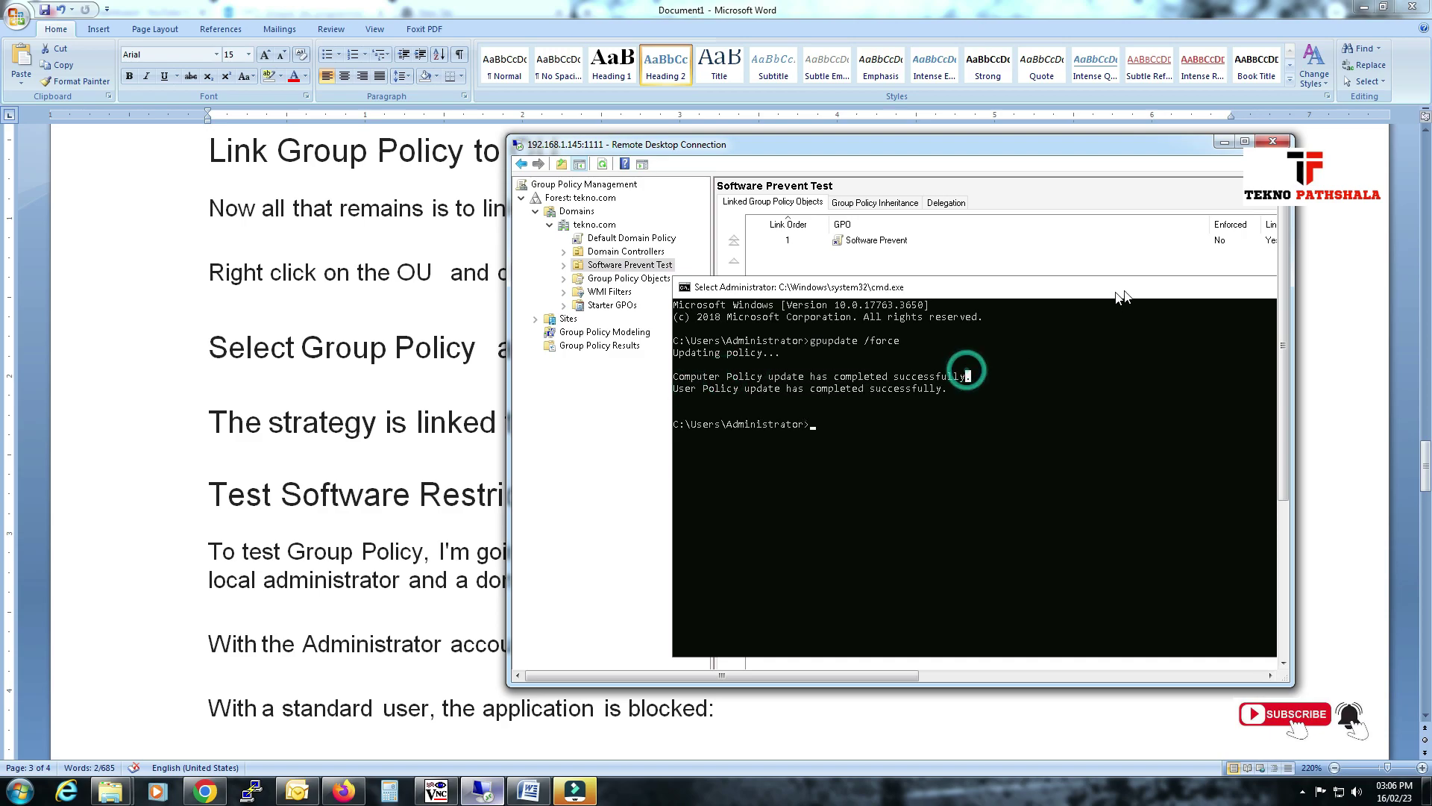
left_click_drag(803, 675, 864, 664)
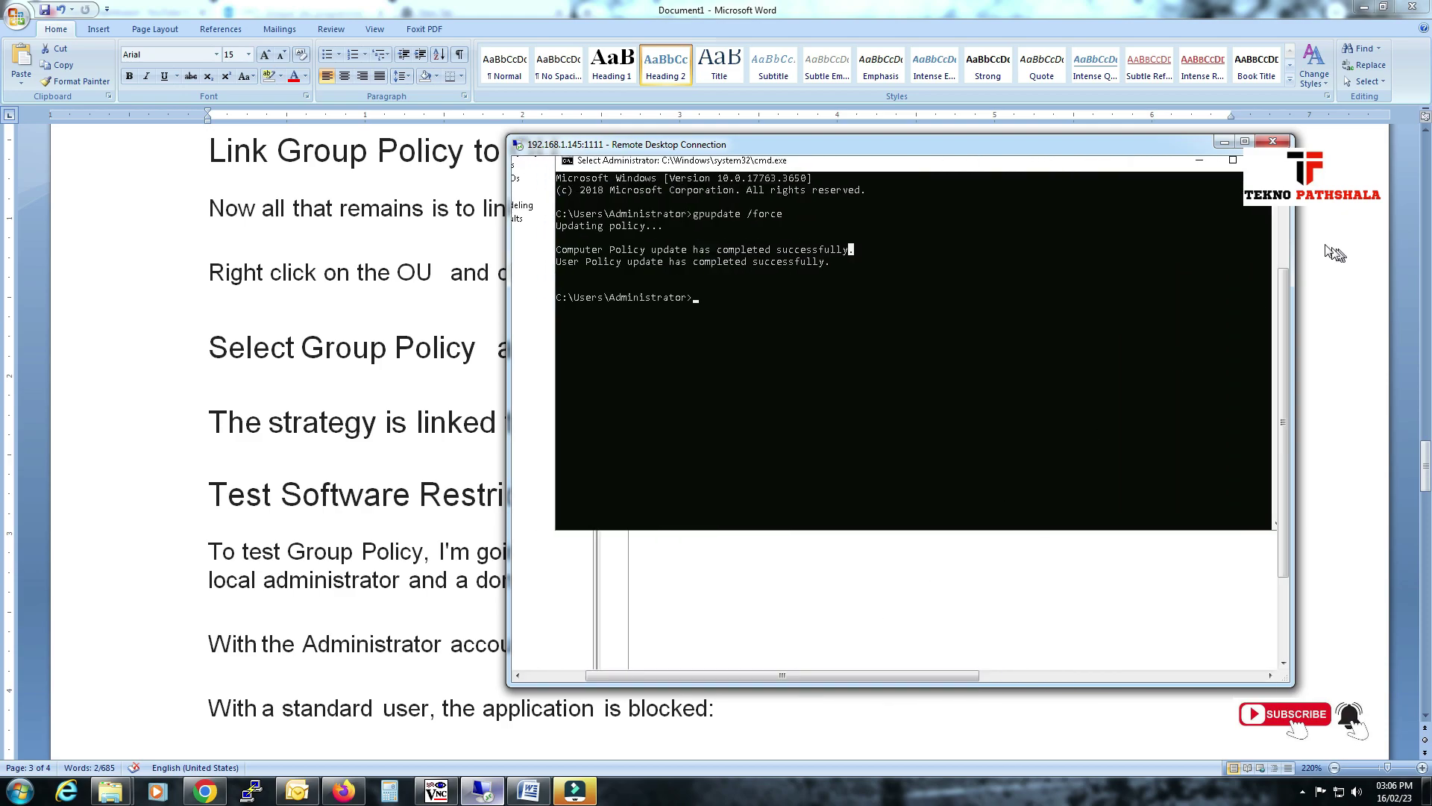
left_click(1282, 220)
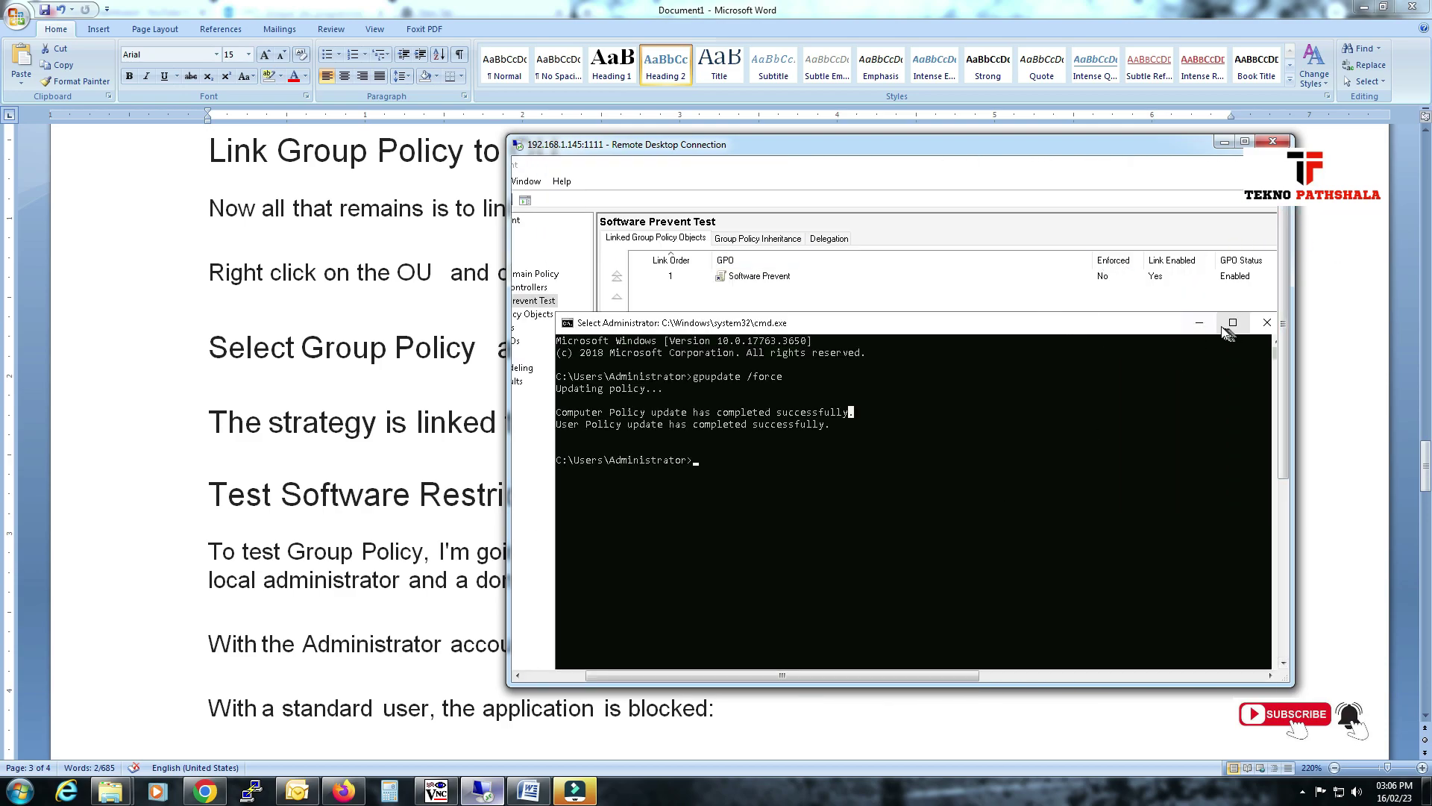
left_click(1200, 323)
left_click_drag(957, 672, 1123, 681)
left_click(1085, 676)
left_click(1123, 679)
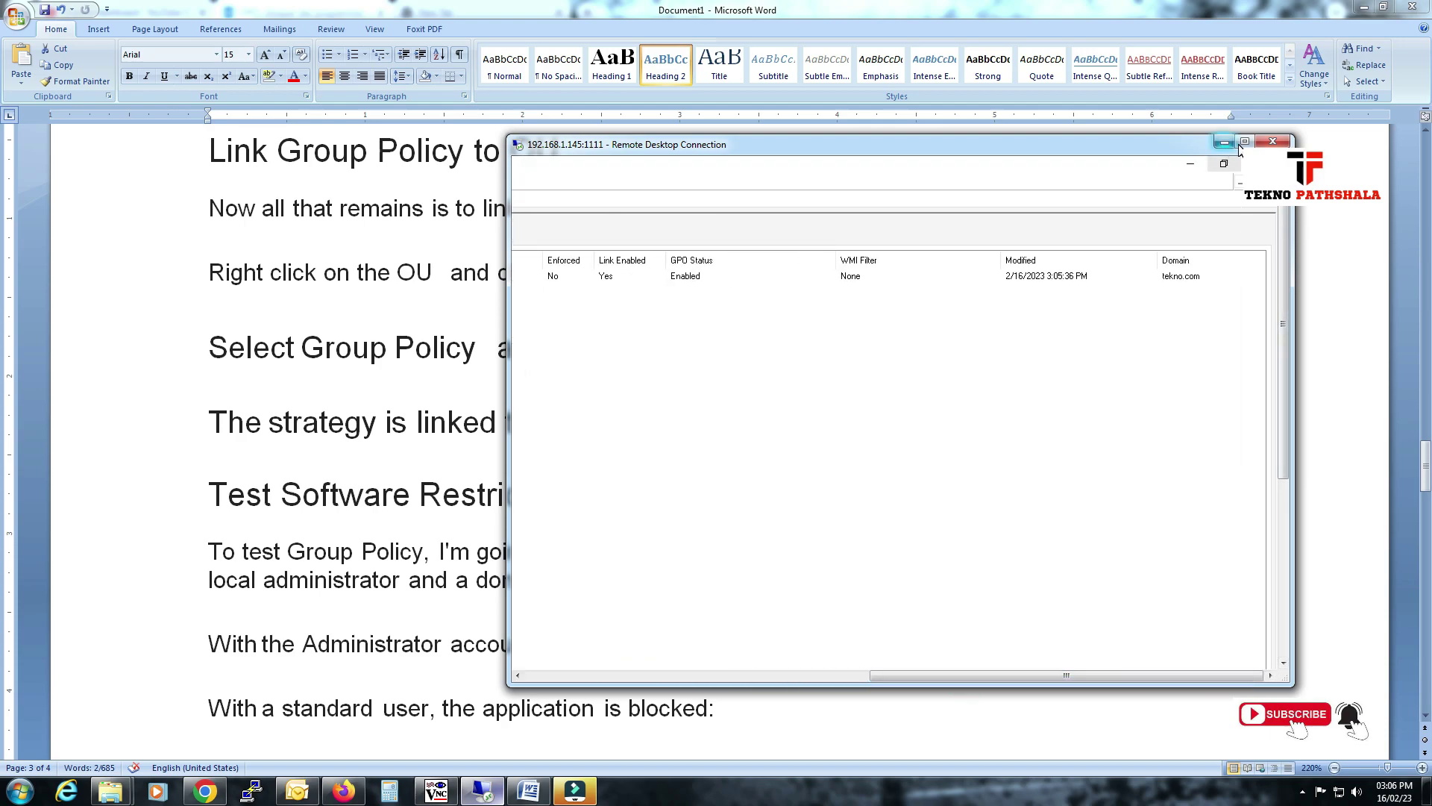
Launch Active Directory Users and Computers and select the Software Prevent Test OU under tekno.com.
left_click(1244, 141)
left_click(1345, 8)
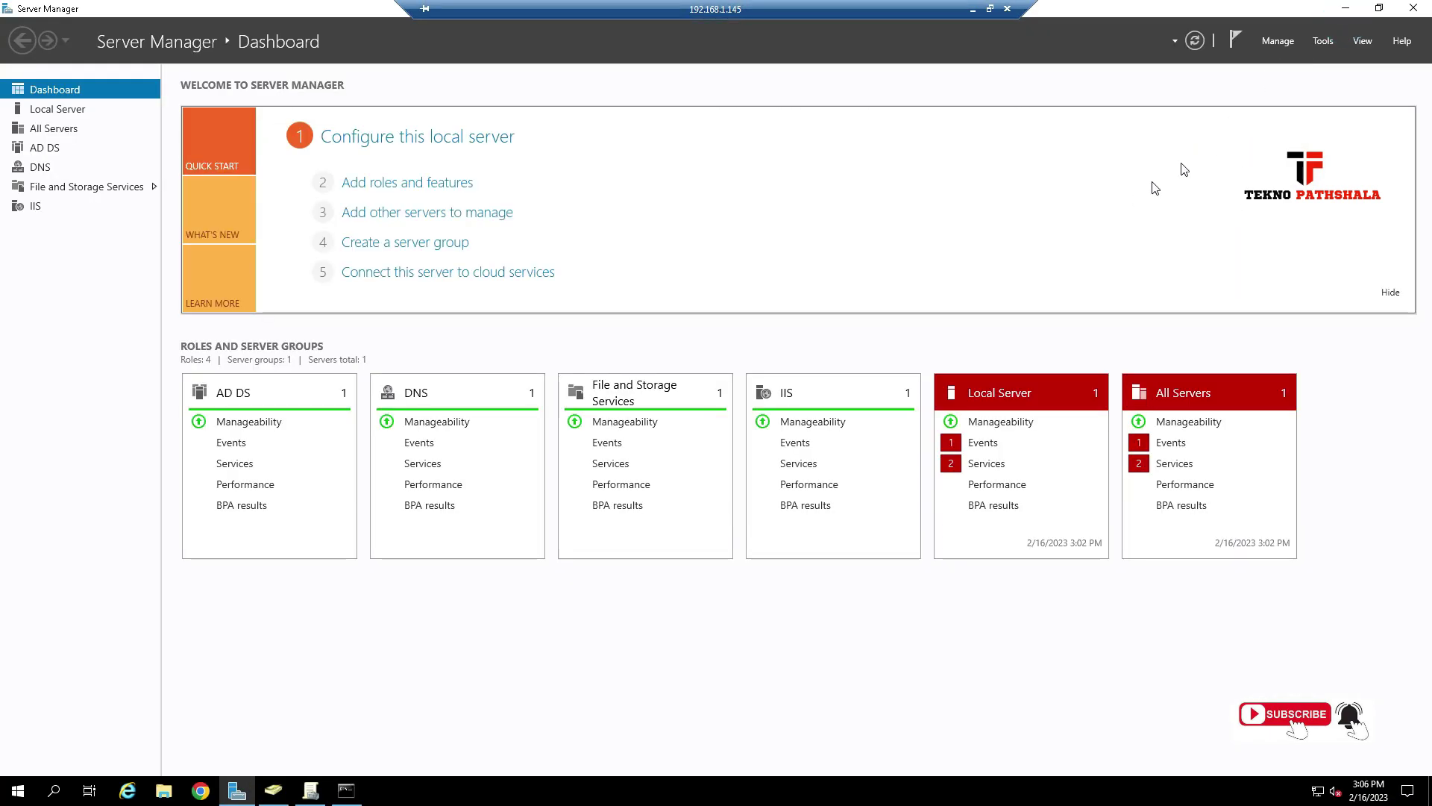
left_click(1325, 42)
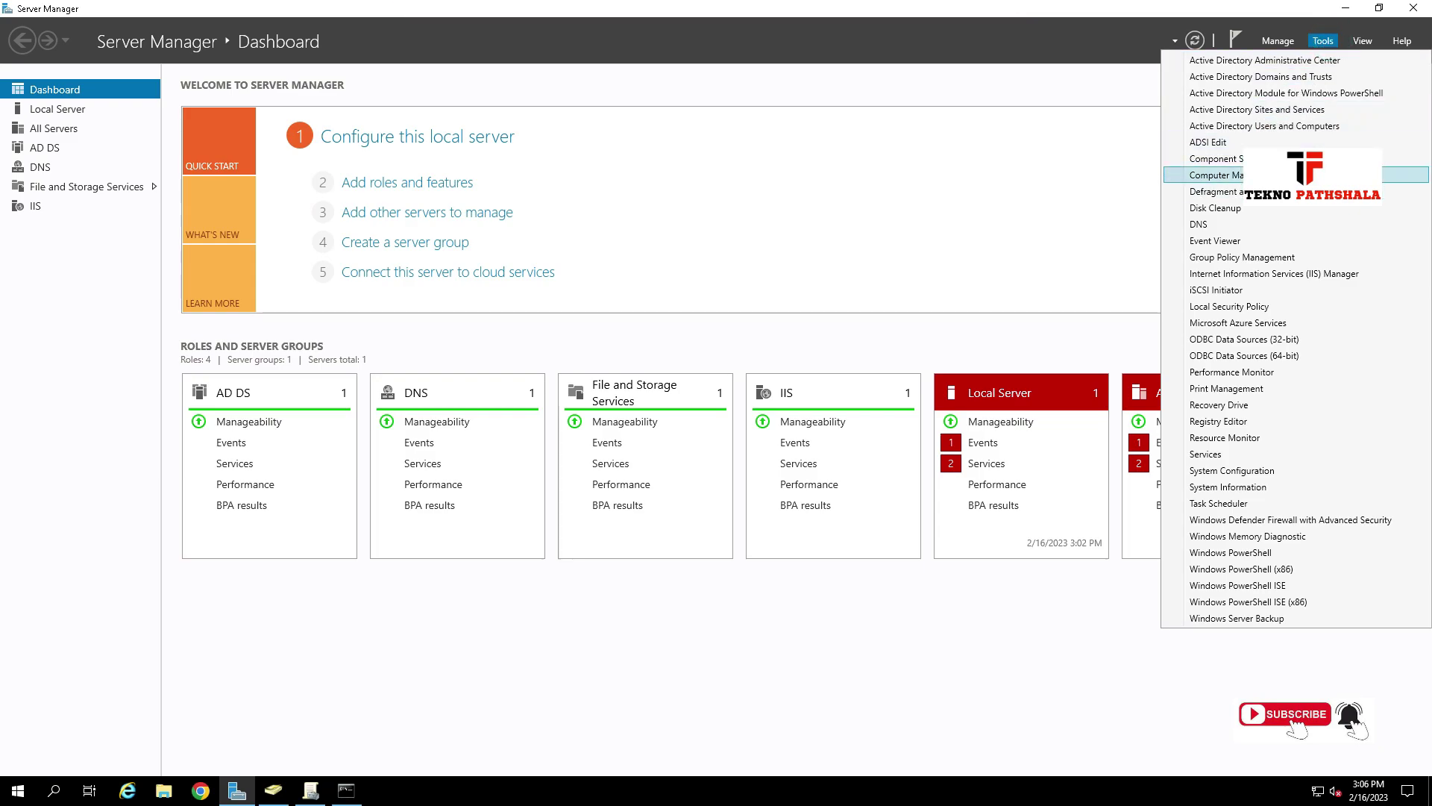
left_click(1268, 126)
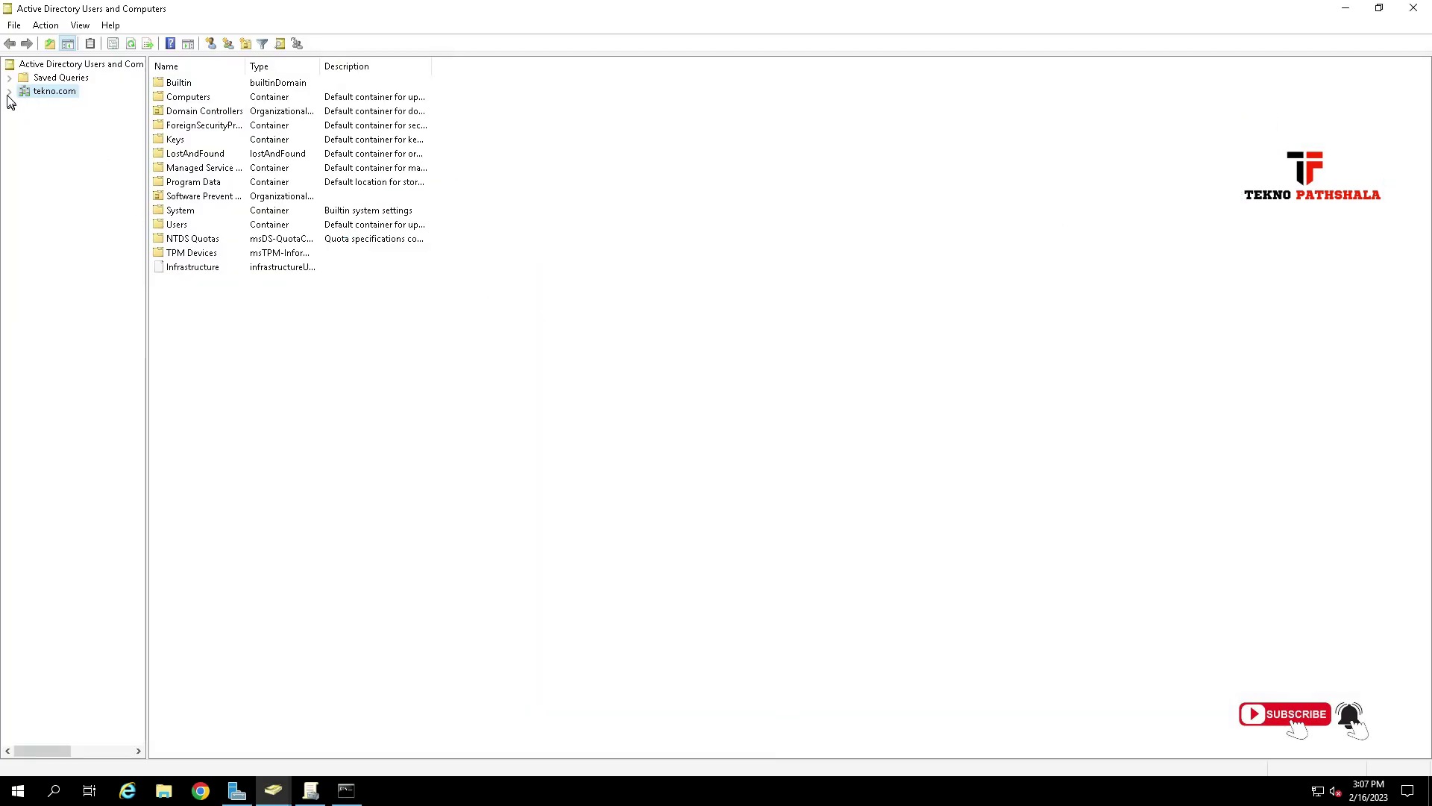
left_click(9, 91)
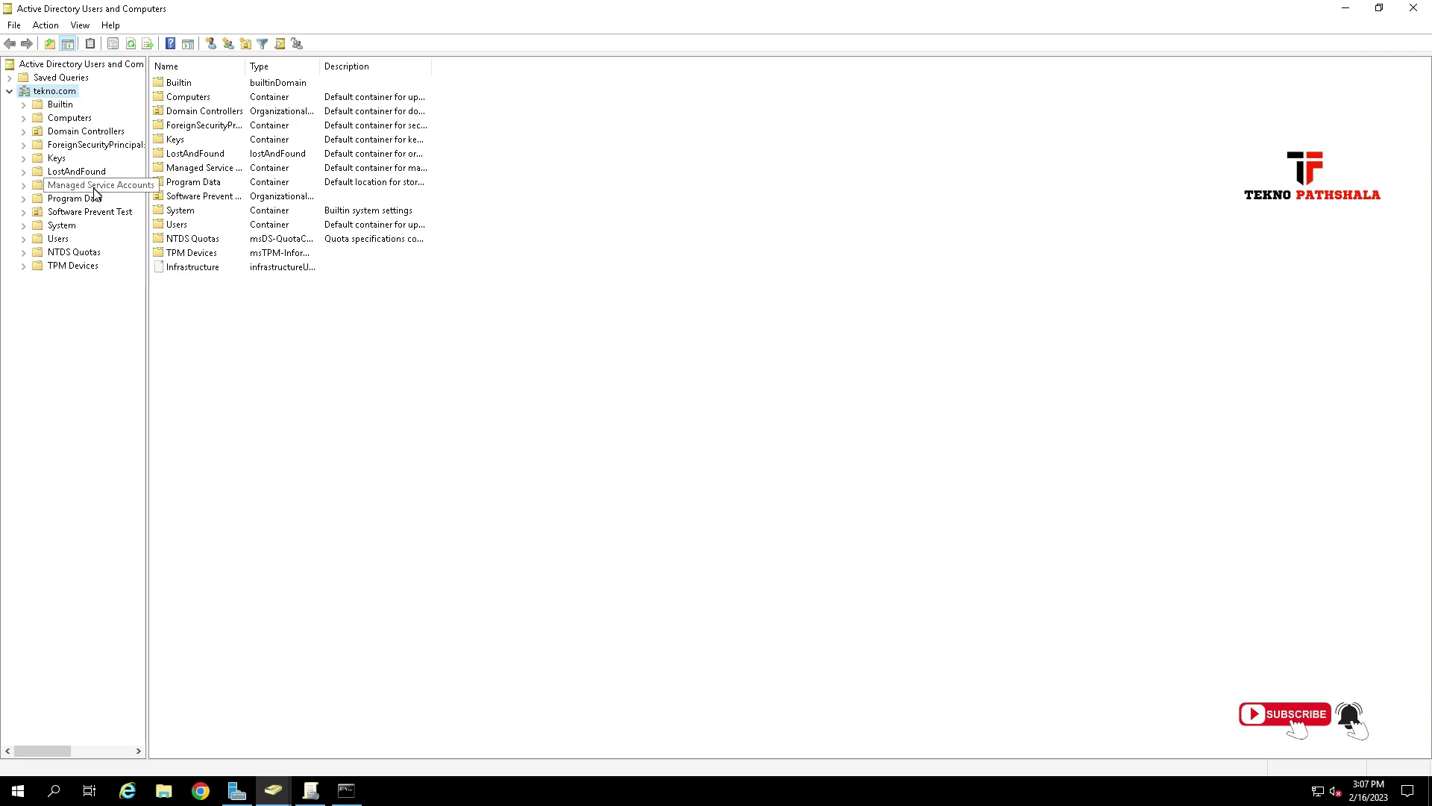
left_click(95, 212)
left_click(227, 196)
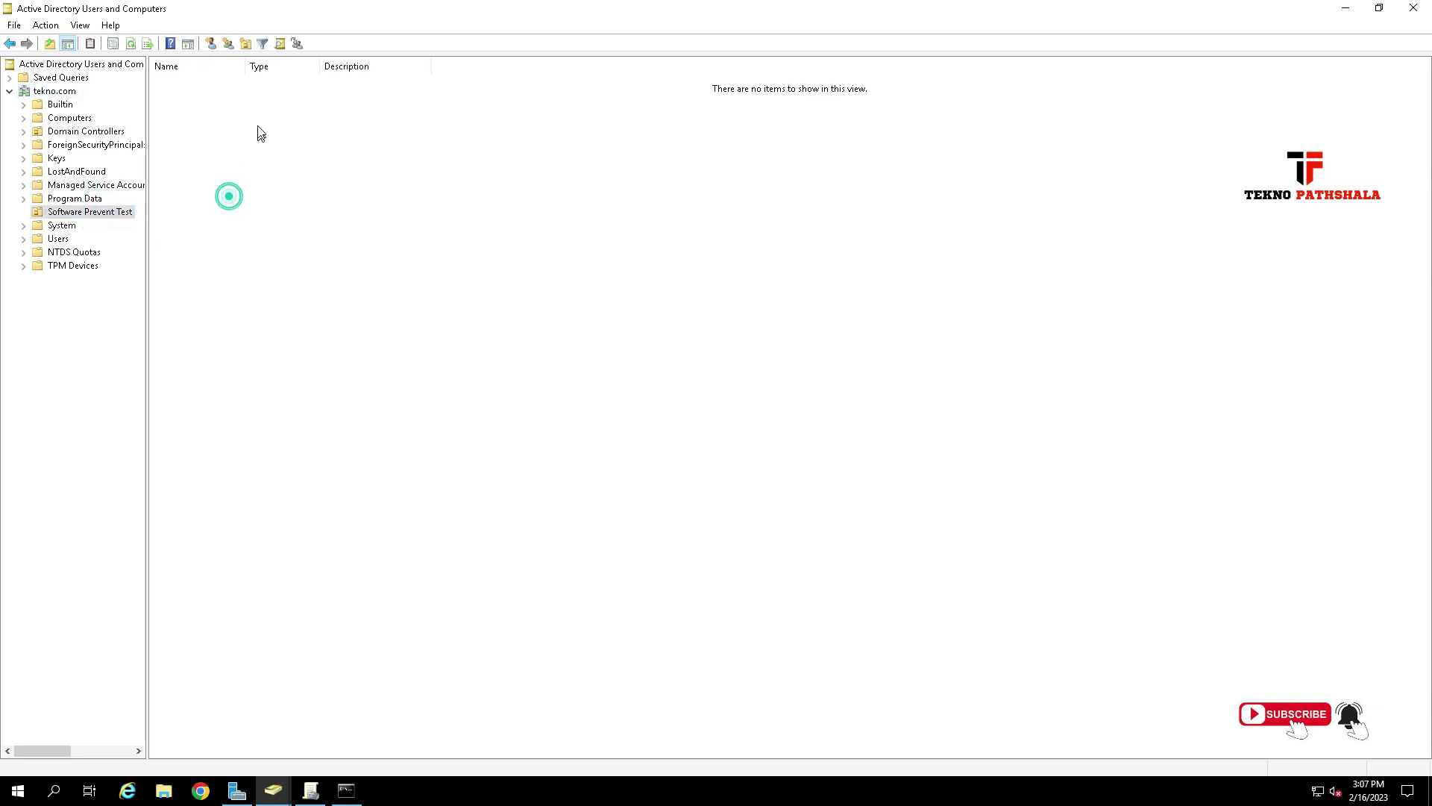
Start a new user in the OU, entering the first, last and logon names.
left_click(209, 45)
left_click(135, 94)
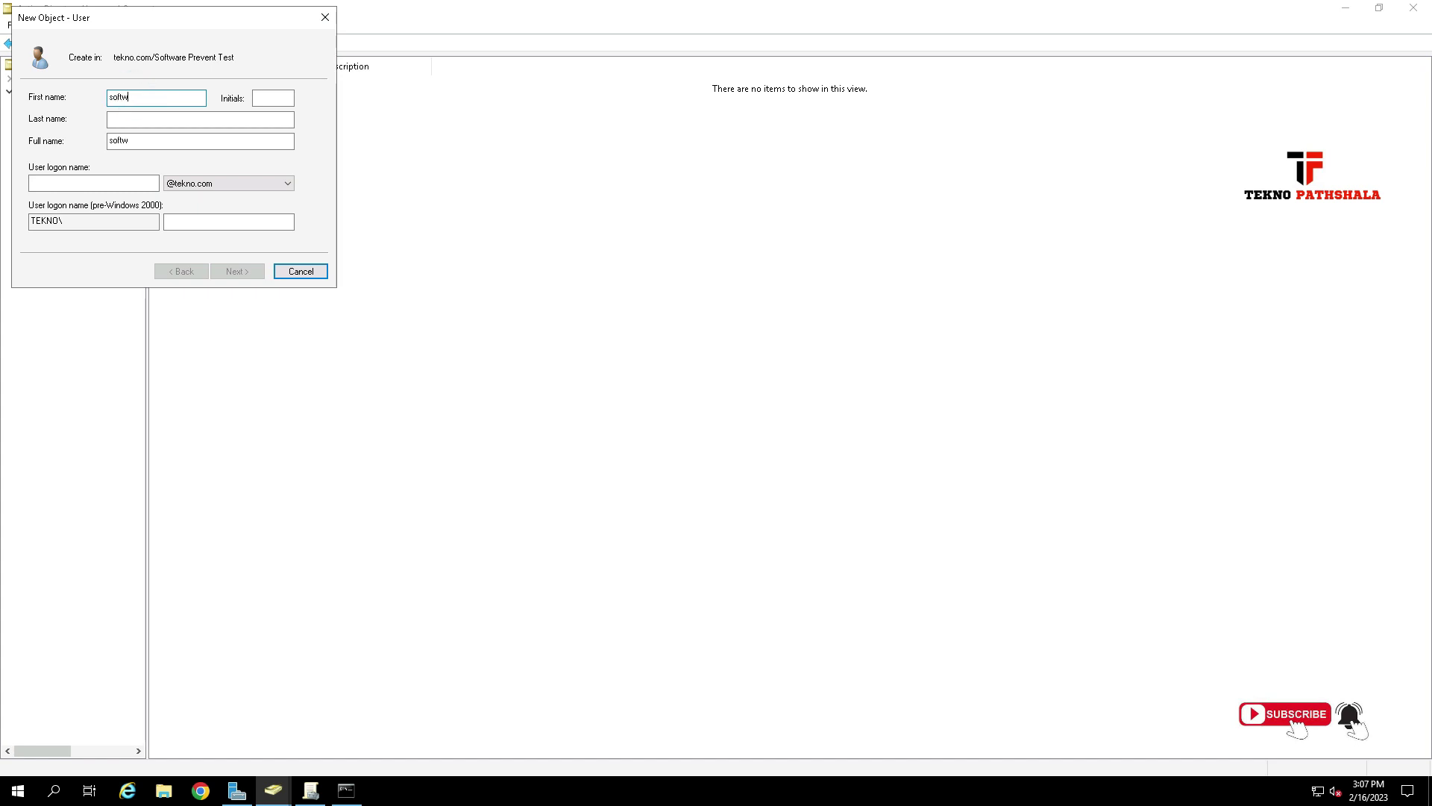
key("Tab")
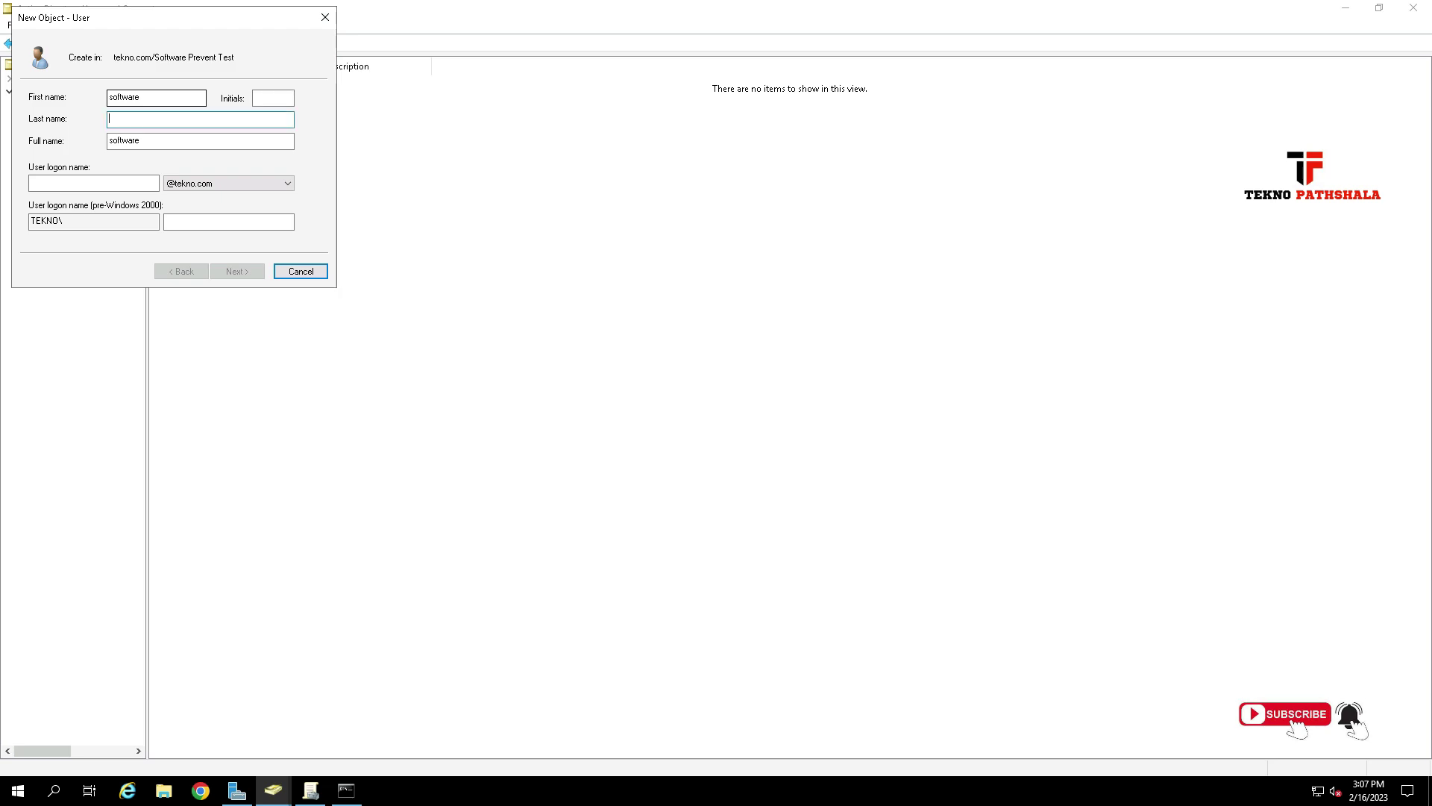
left_click(128, 183)
type("software")
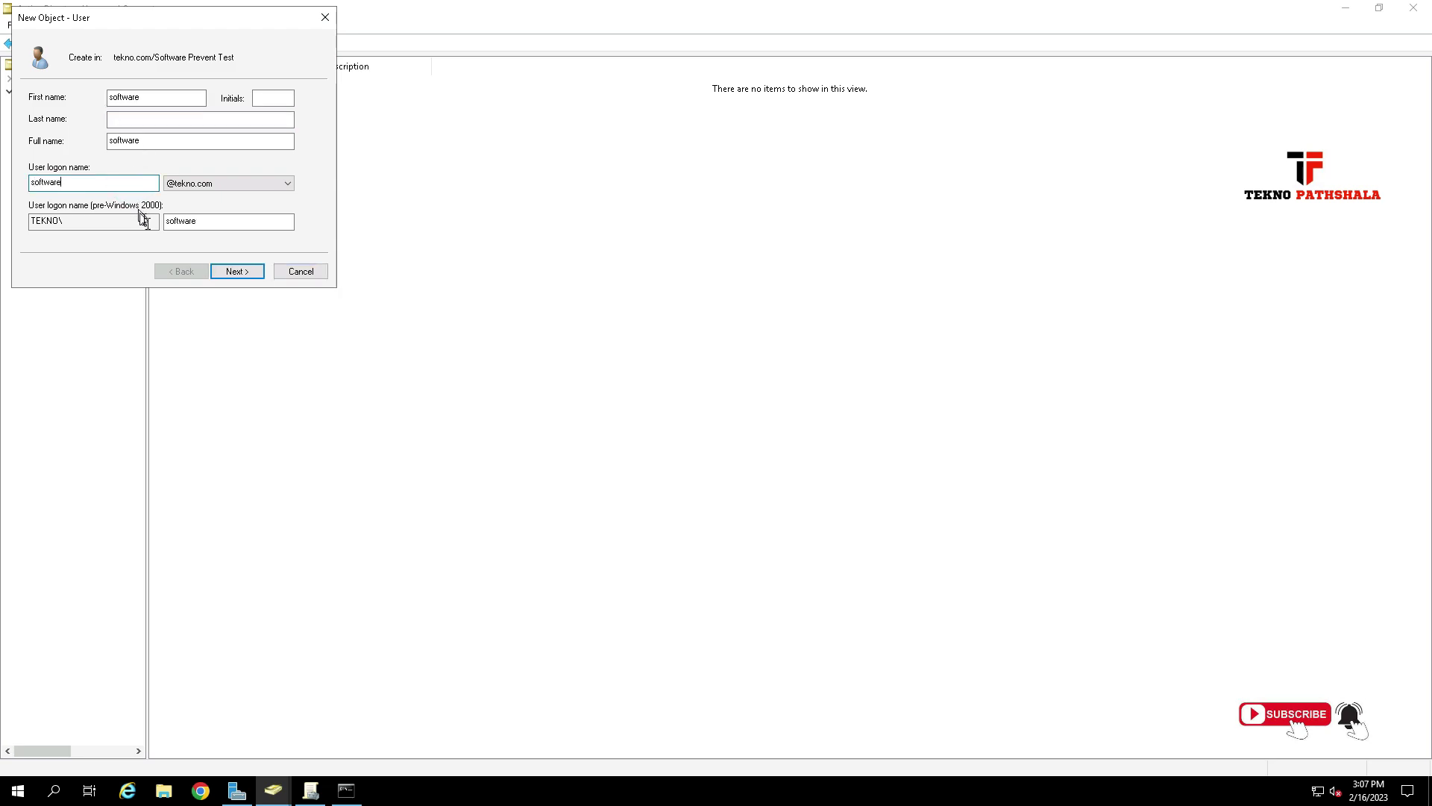
left_click(237, 271)
Set the user's password as unchangeable and never expiring, then finish creating the account.
left_click(168, 100)
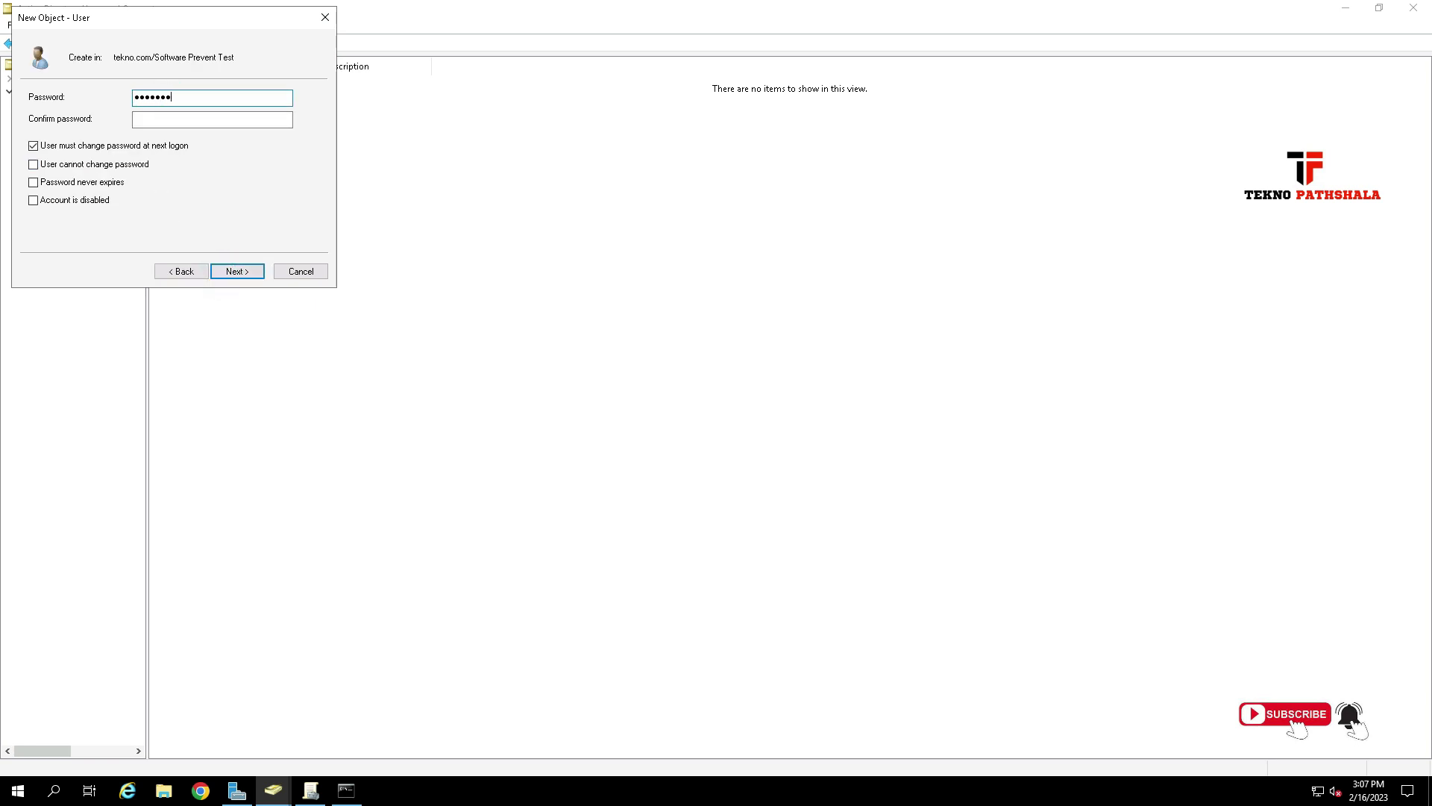
key("Tab")
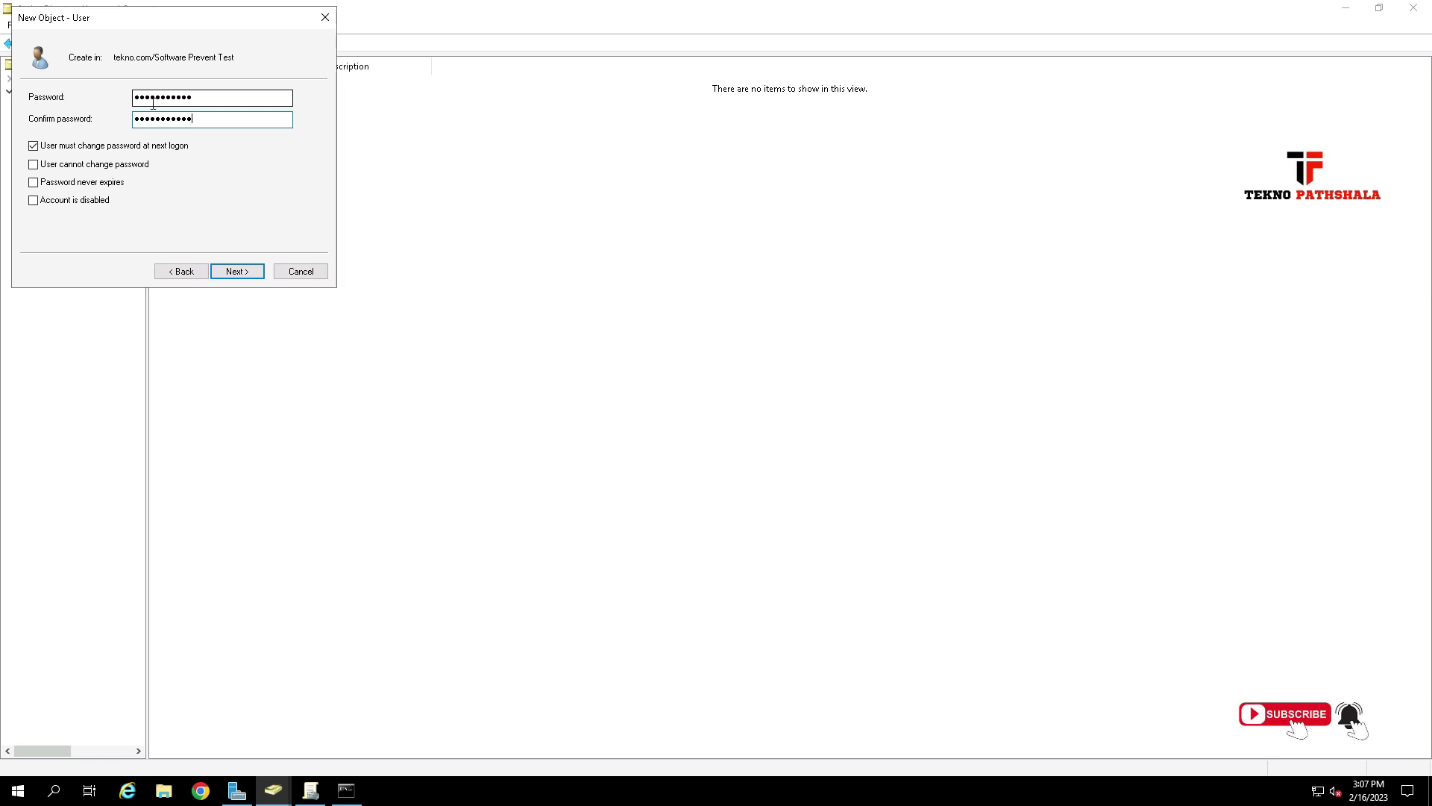
left_click(46, 146)
left_click(34, 165)
left_click(34, 182)
left_click(228, 274)
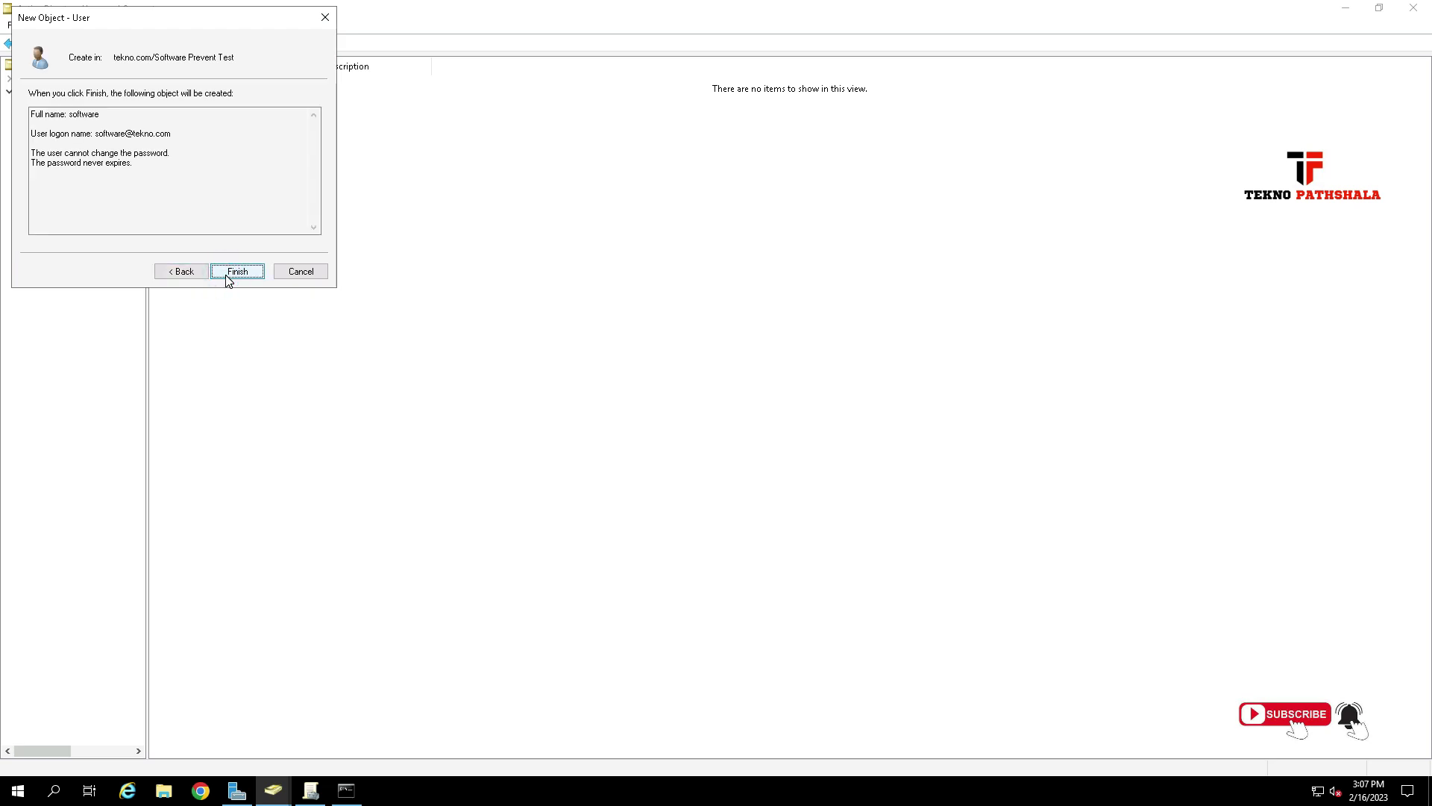
left_click(228, 273)
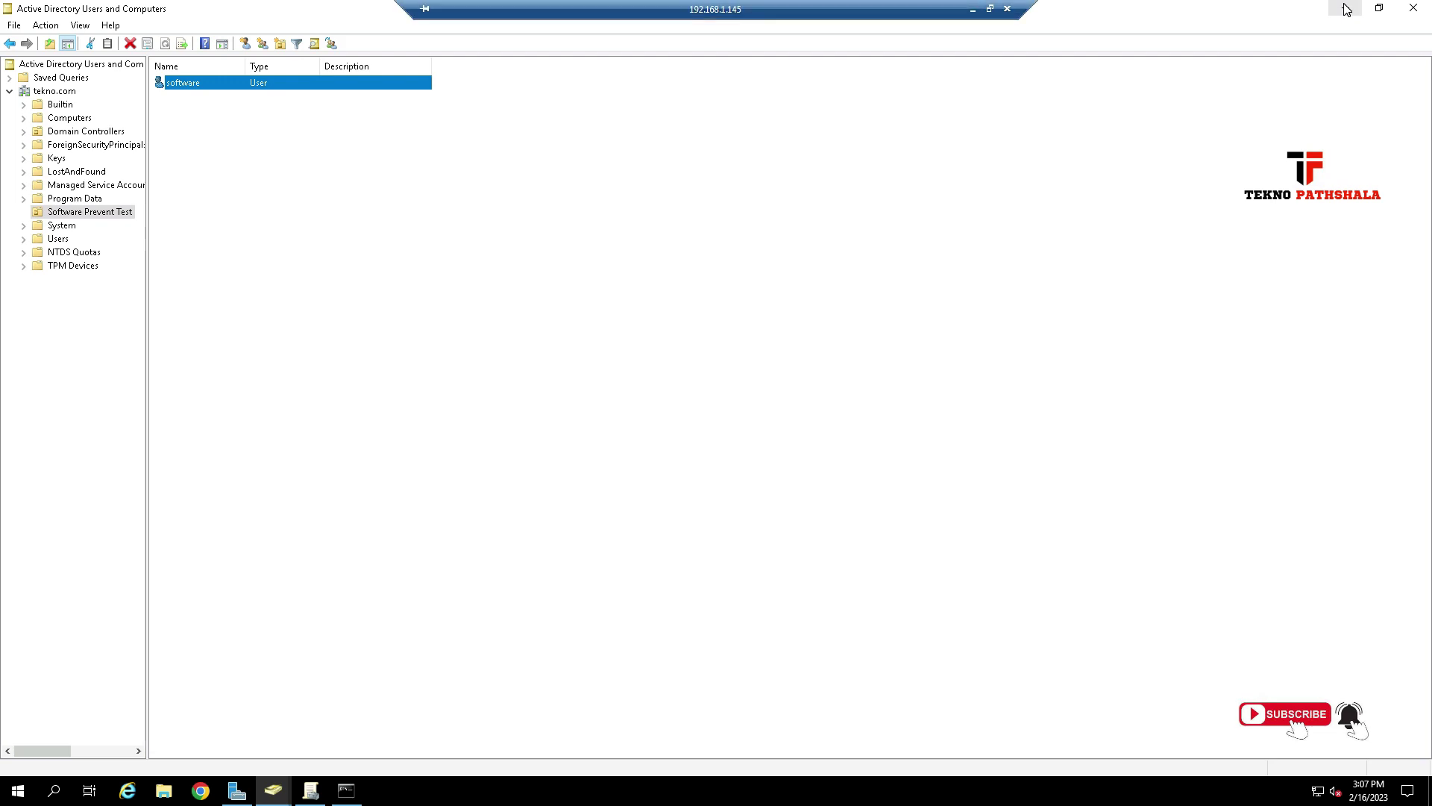
left_click(63, 118)
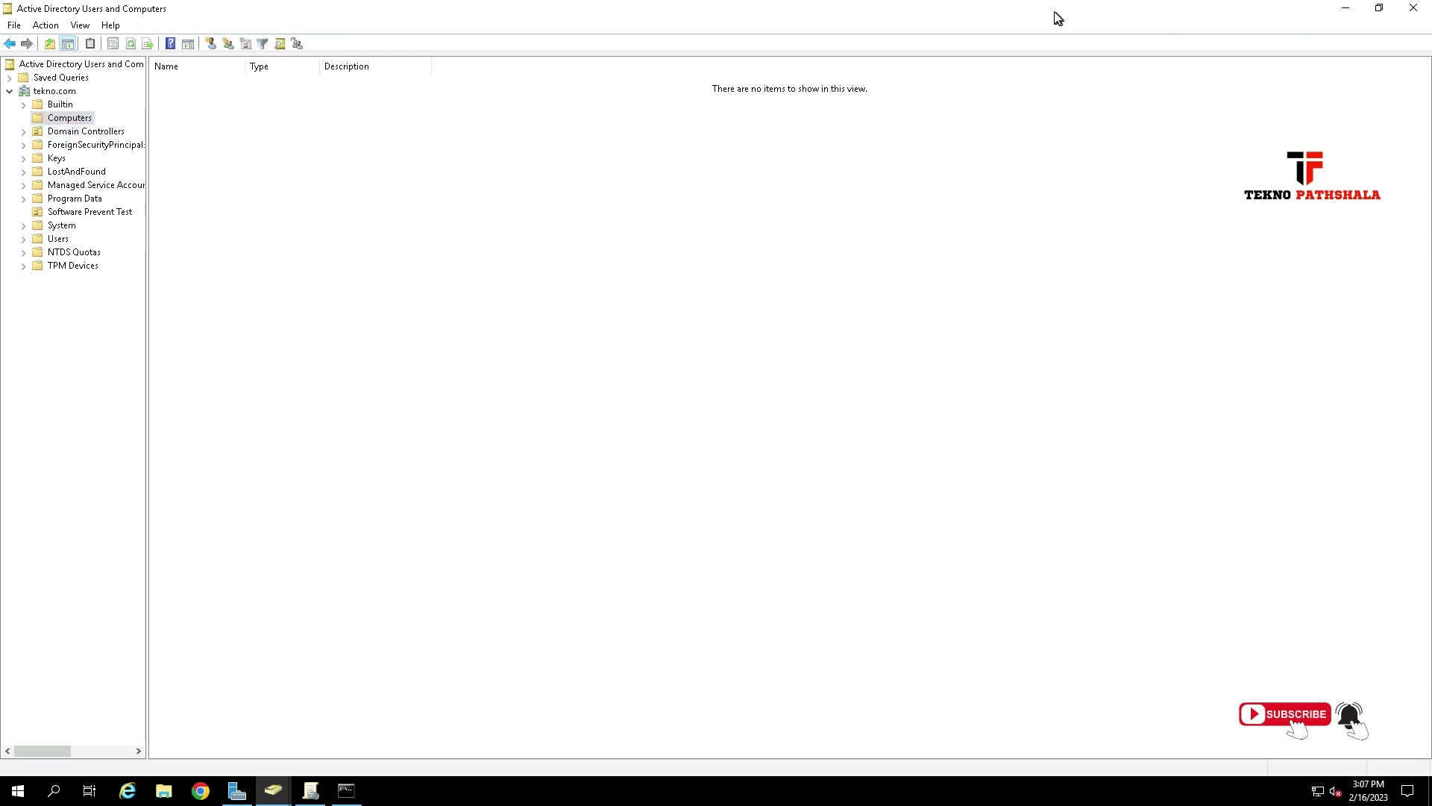
Minimize the Remote Desktop session, switch to TightVNC, and minimize the Windows Server 2019 VM window.
left_click(972, 9)
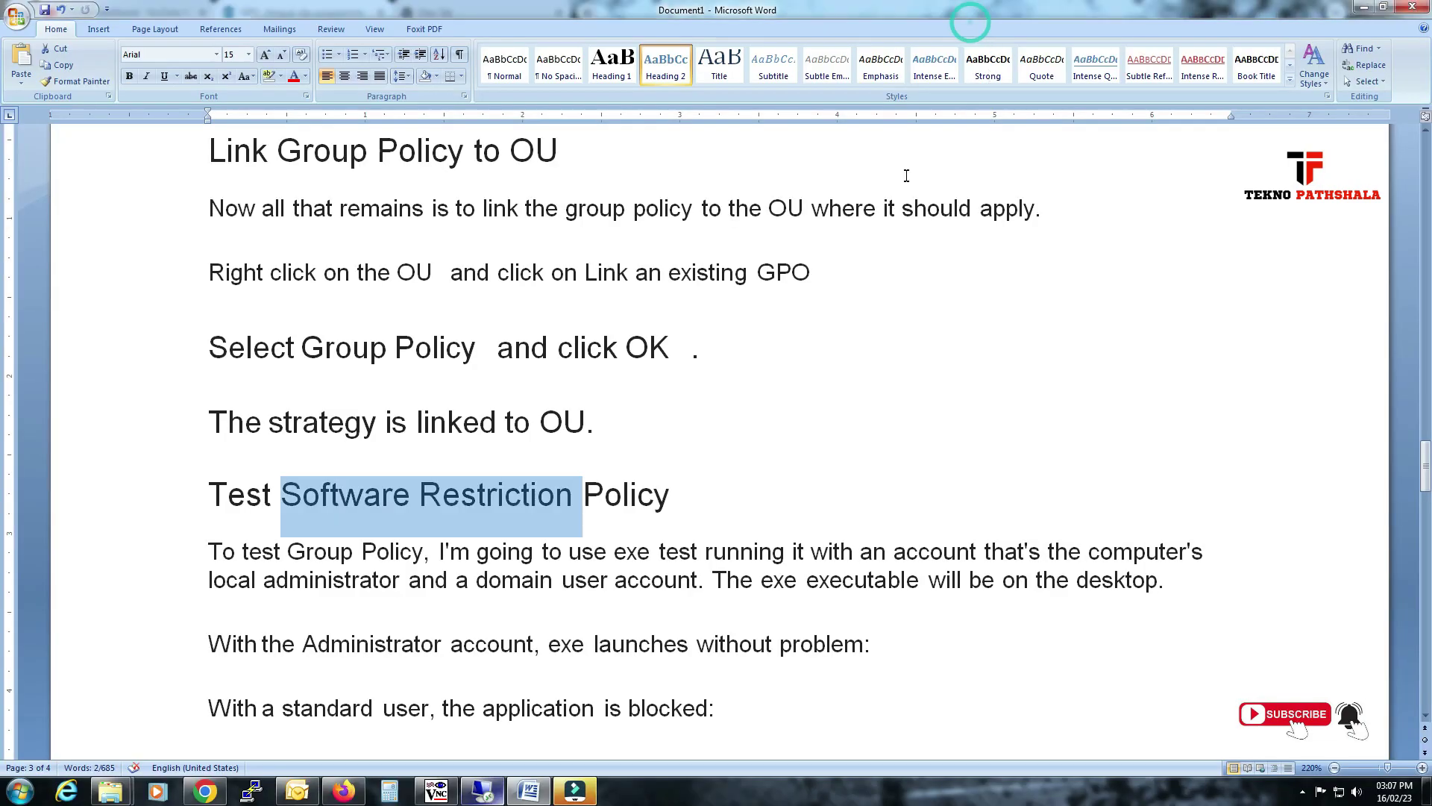
left_click(489, 792)
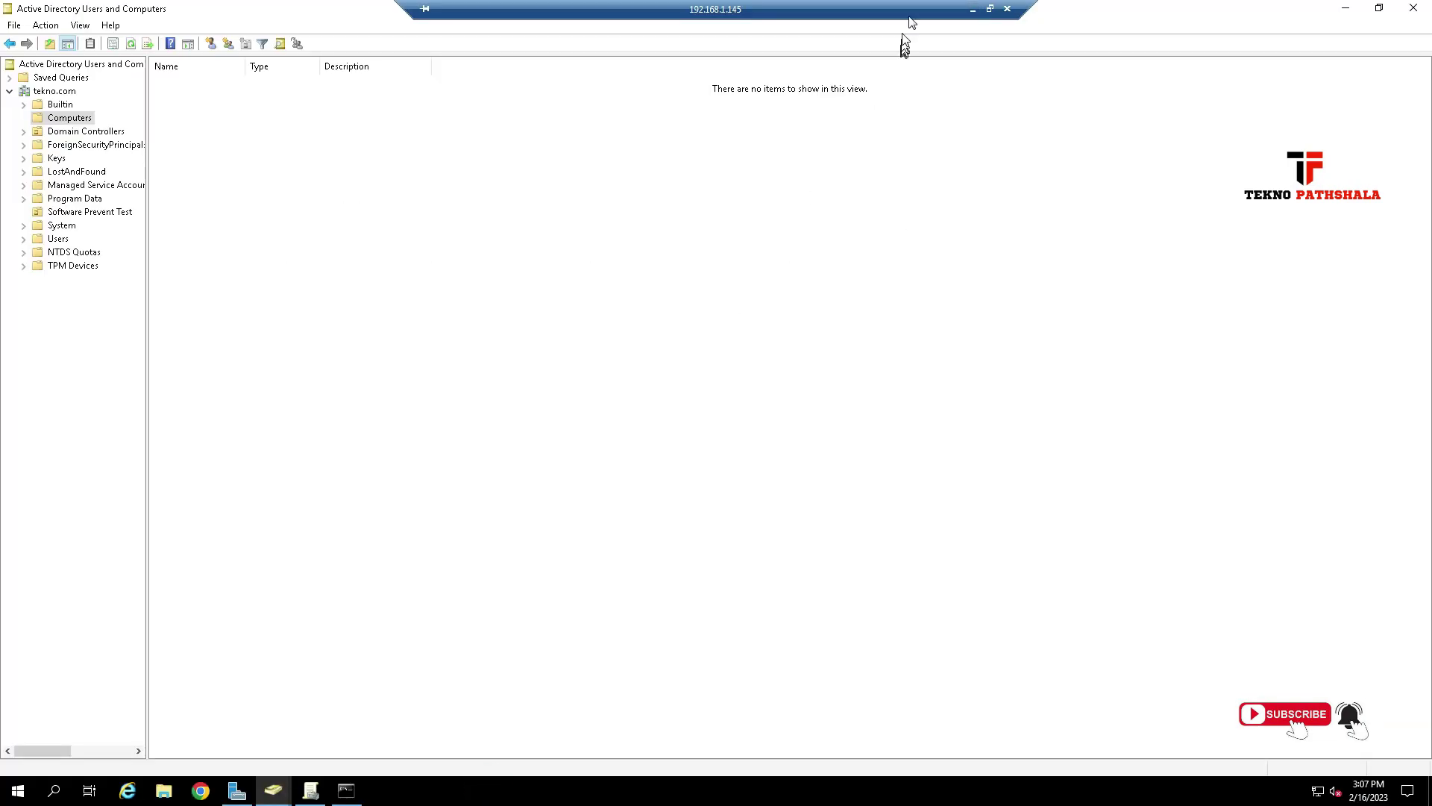
left_click(973, 9)
key("alt+Tab")
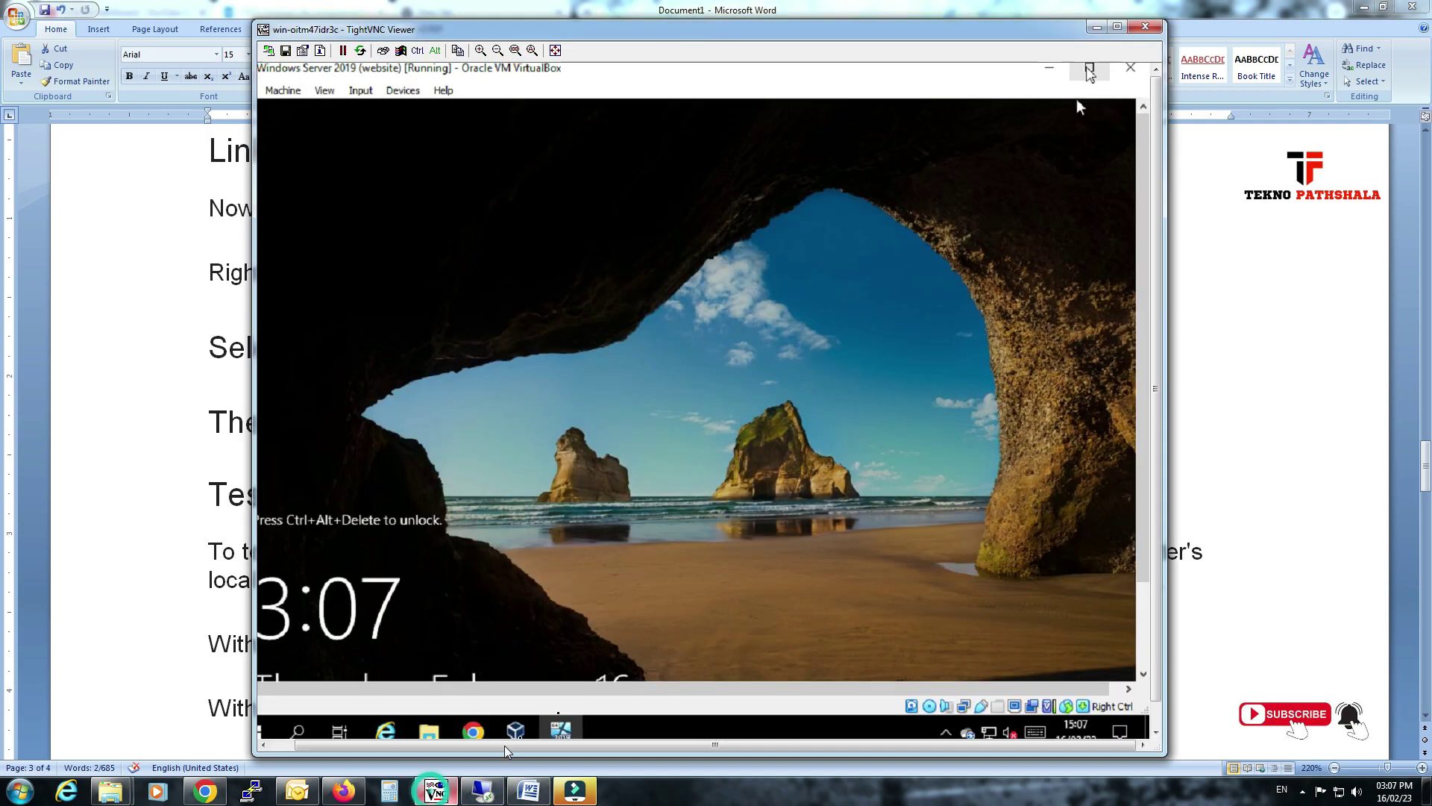
left_click(1050, 68)
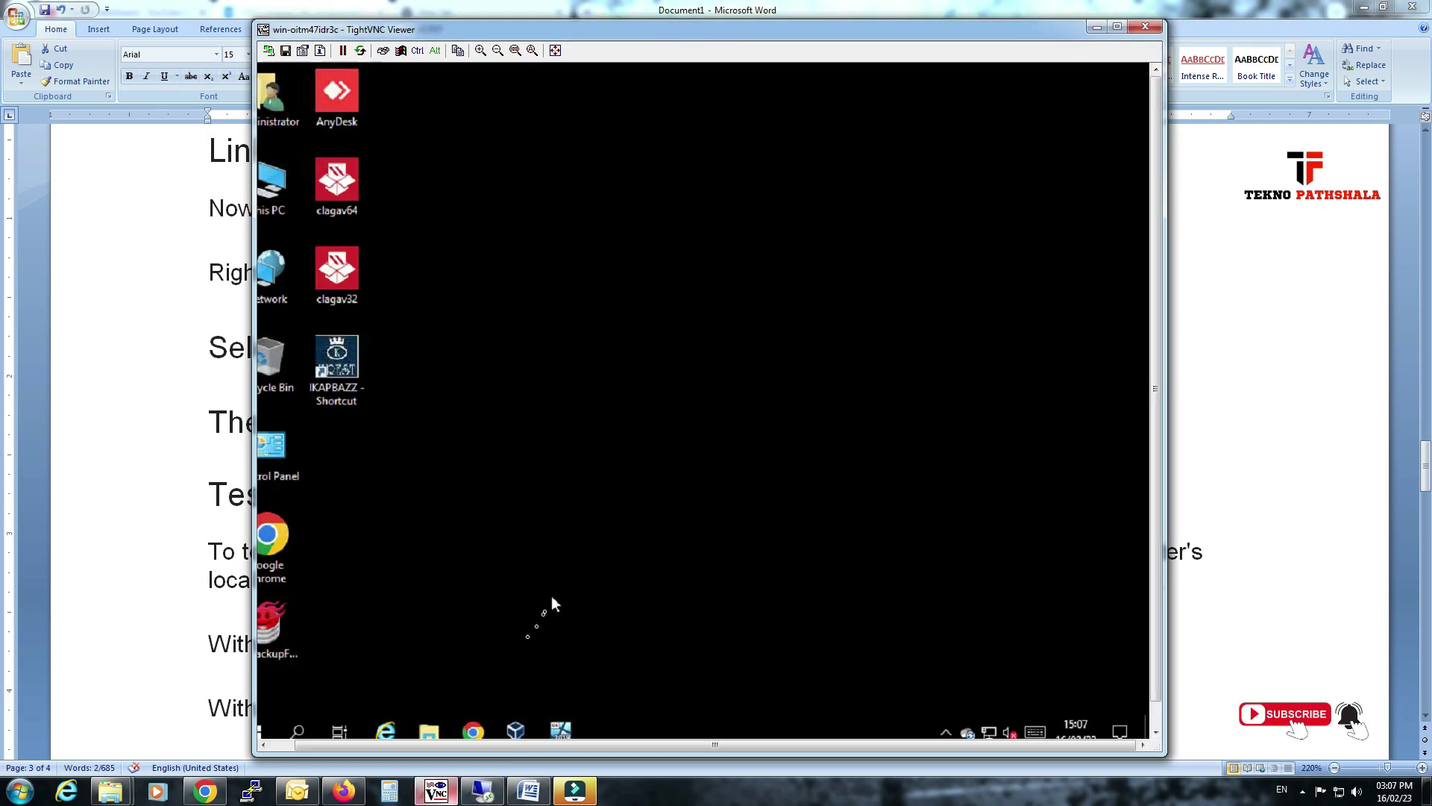
Restore Windows 10 to its fresh snapshot without saving the current state, then start it.
left_click(530, 730)
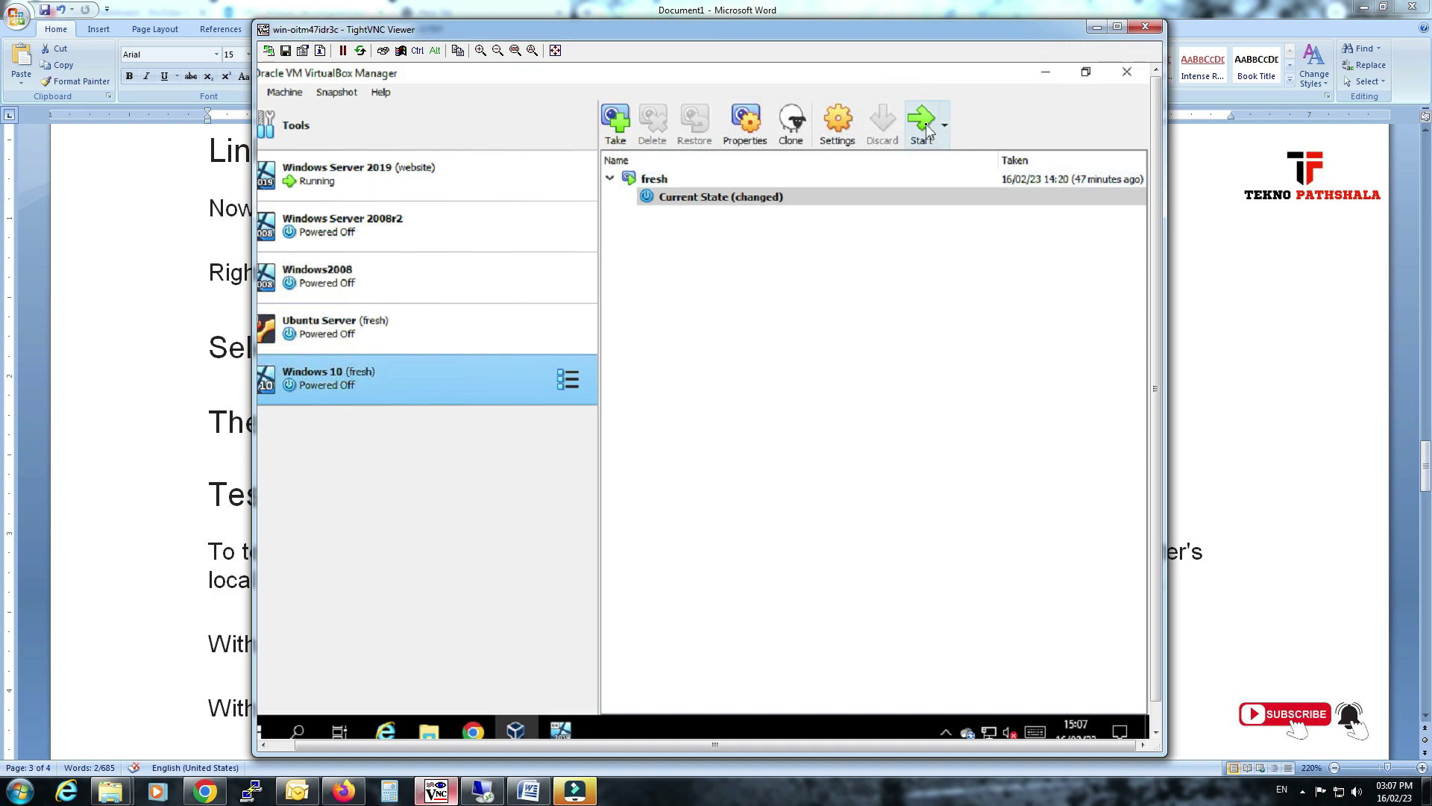
left_click(643, 179)
left_click(693, 123)
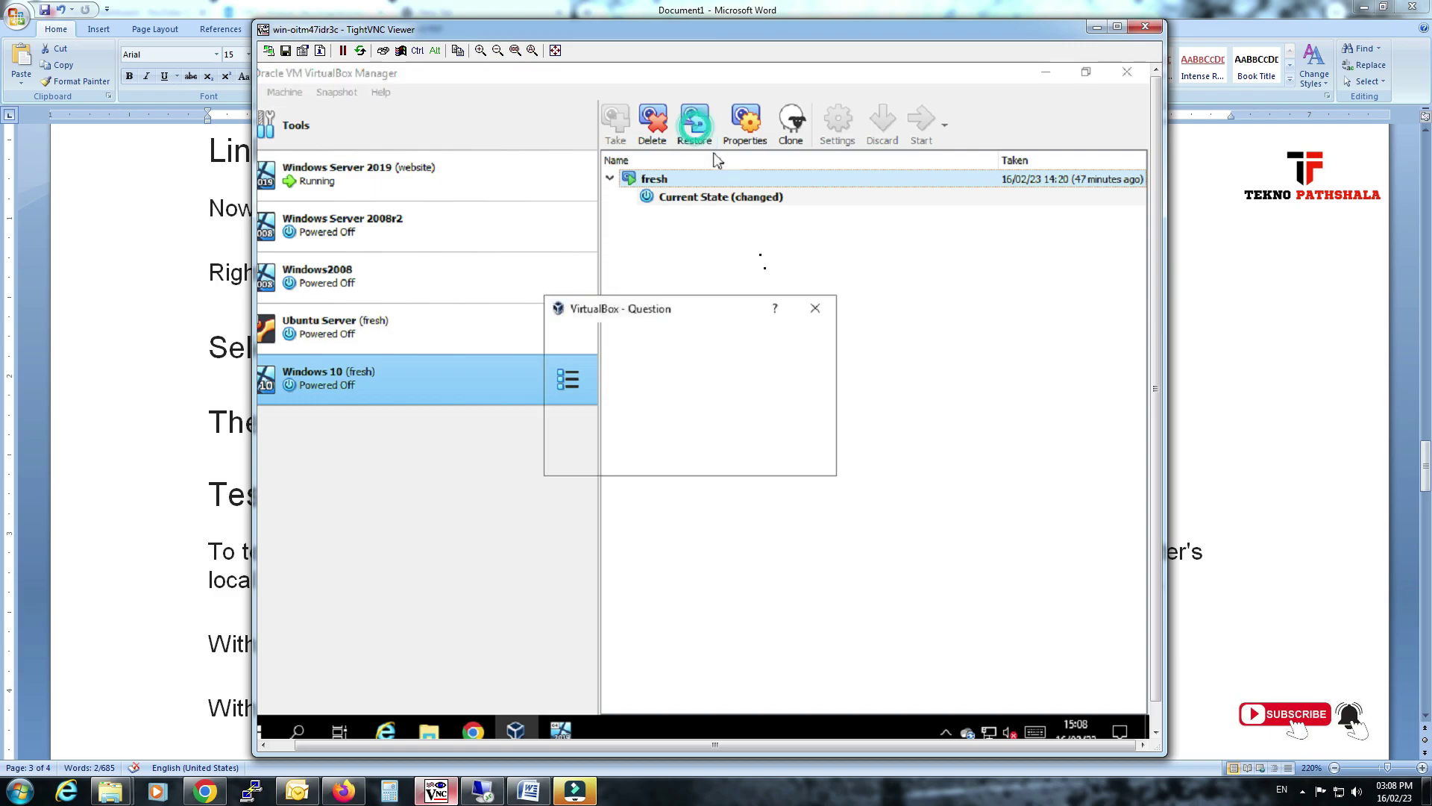
left_click(619, 428)
left_click(652, 455)
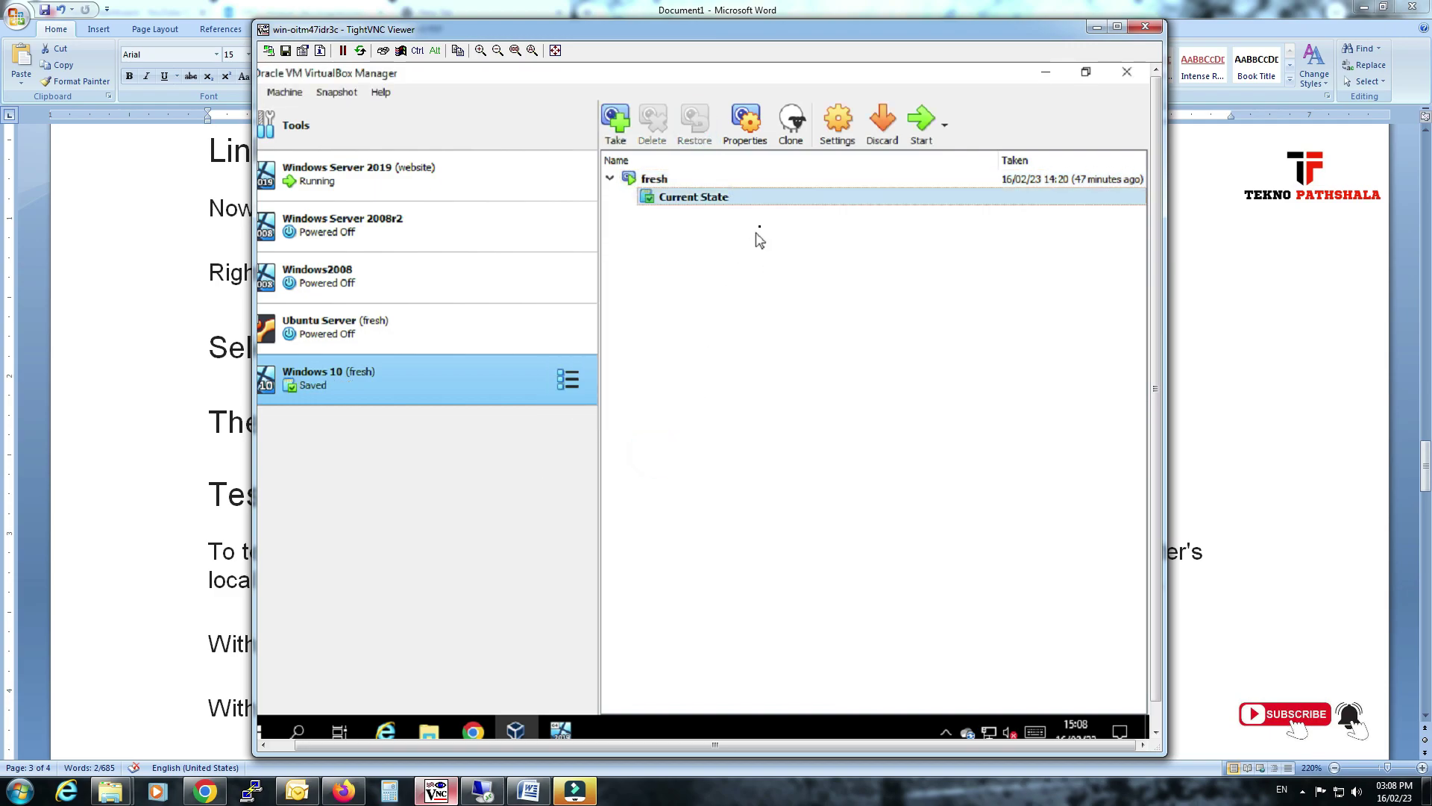
left_click(921, 126)
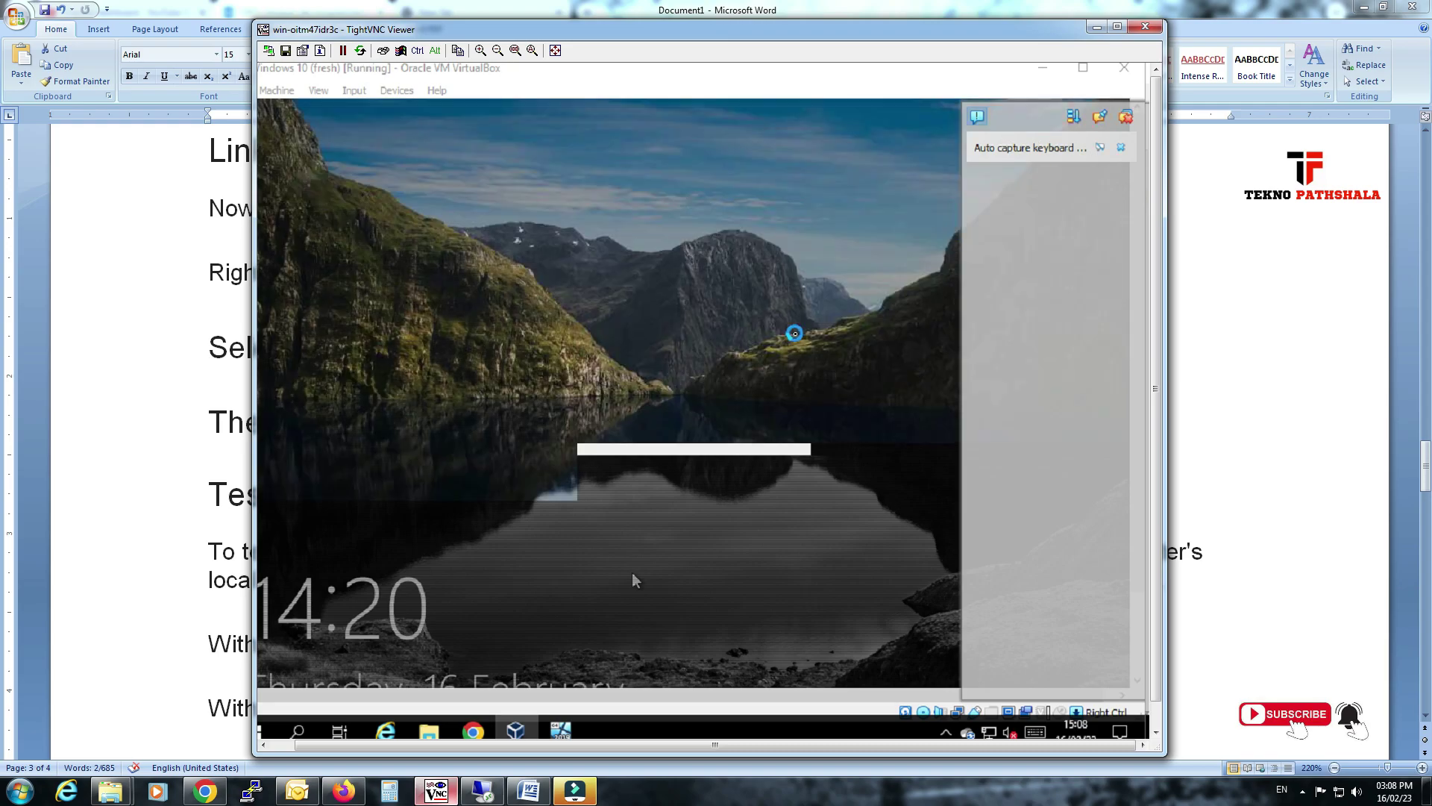
Sign in to the Windows 10 (fresh) VM, re-entering the password after an incorrect attempt.
left_click(1117, 121)
left_click(844, 301)
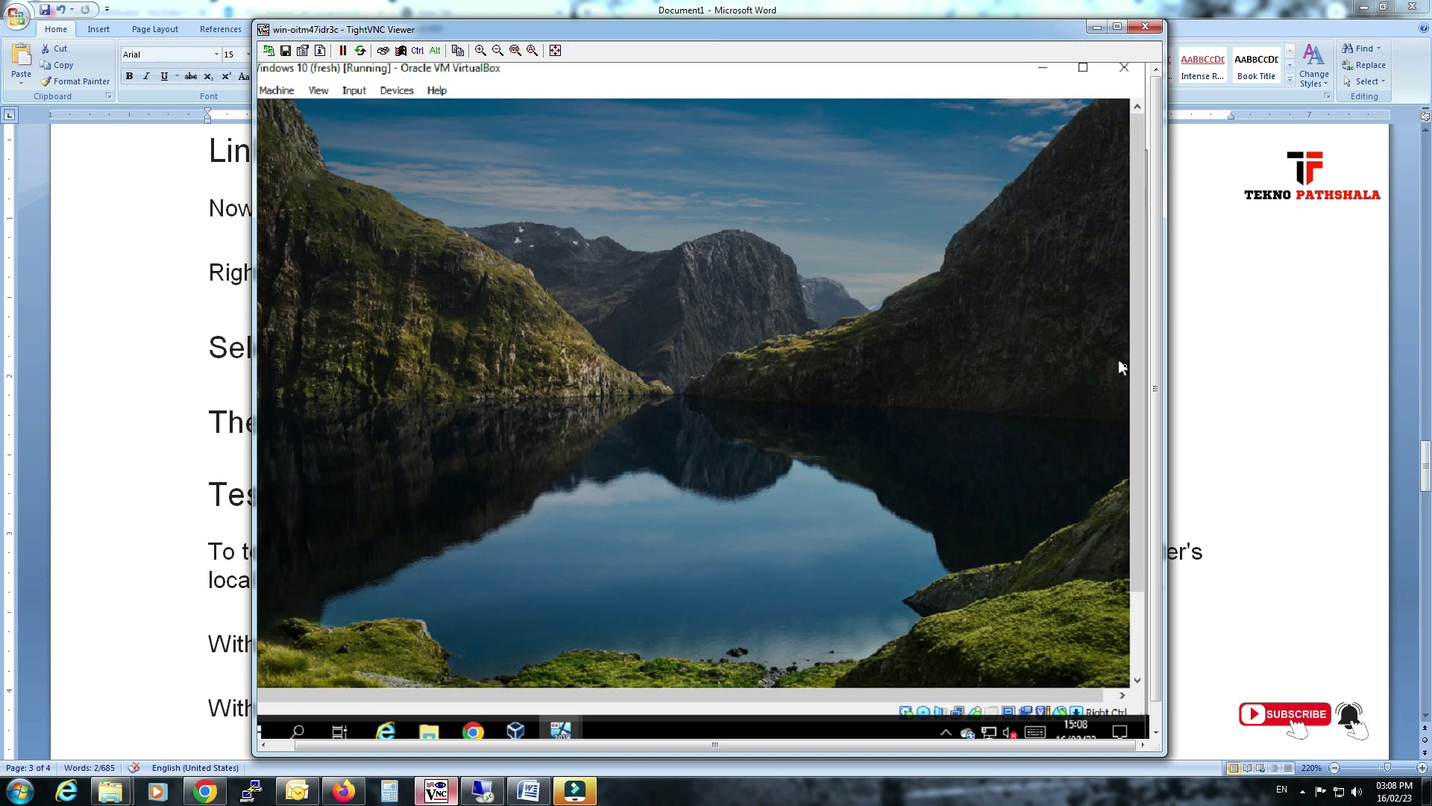
scroll(1134, 404, "down", 1)
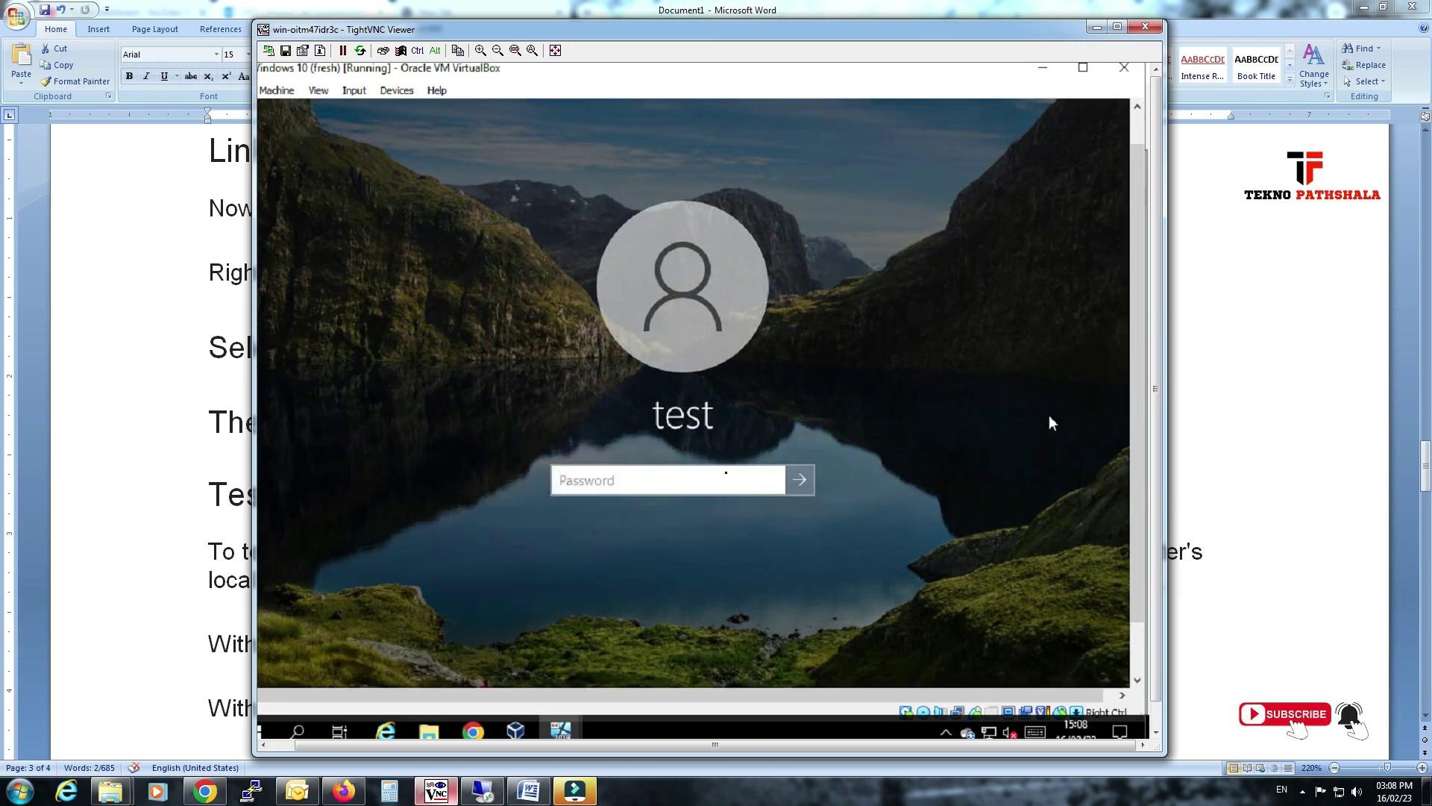
left_click(631, 487)
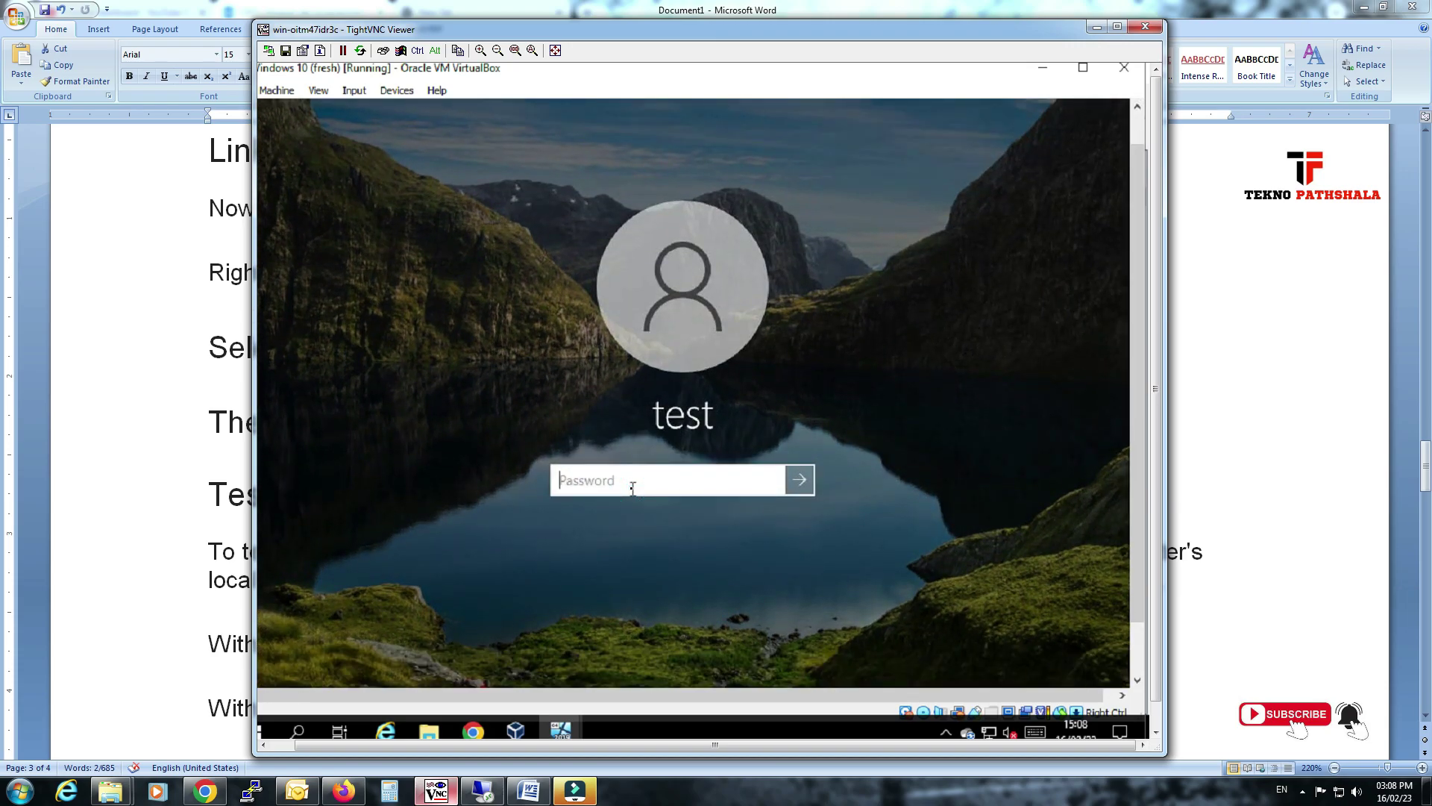
type("••••••••••••")
key("Return")
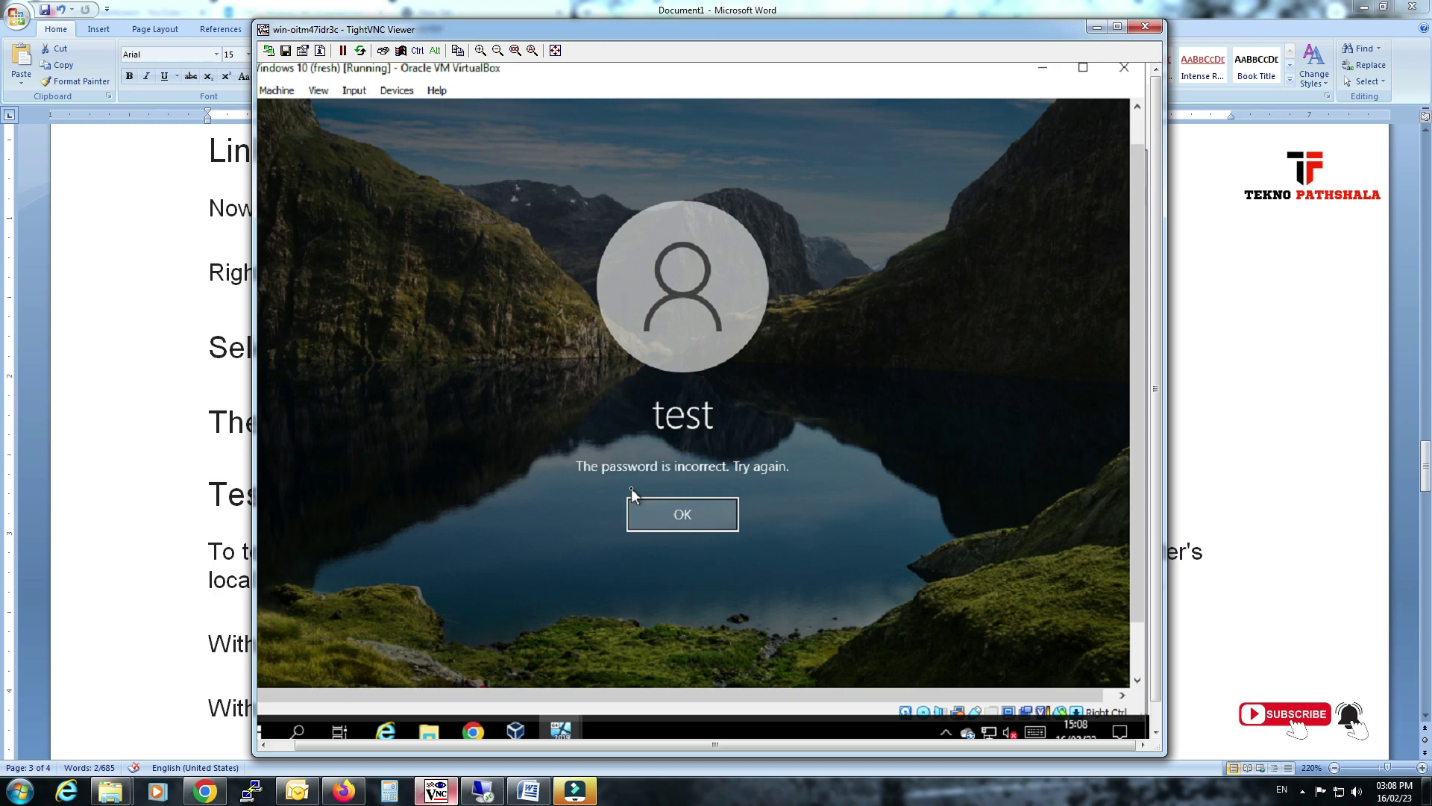
key("Return")
type("••••")
key("Return")
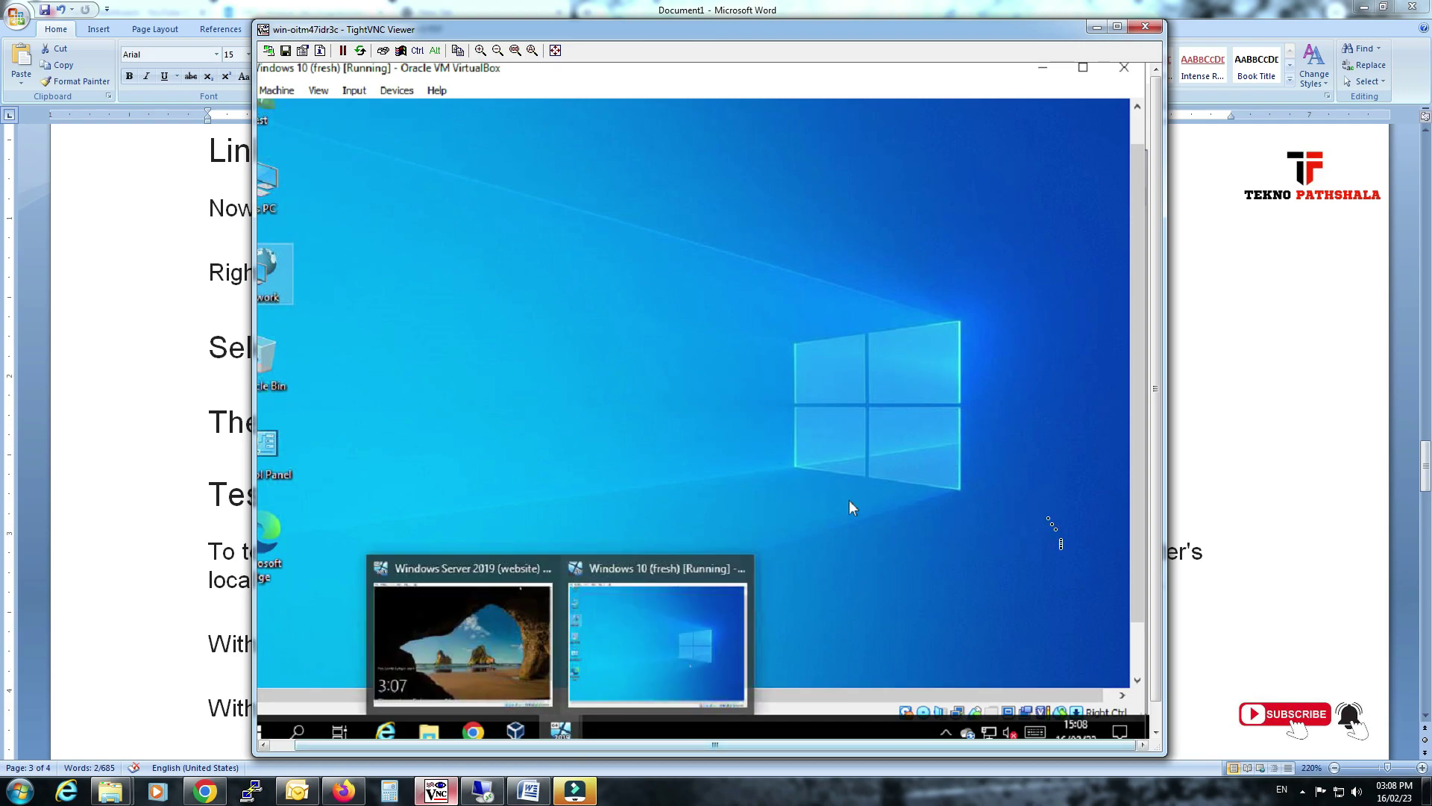
Open Network Connections from the Network desktop item's properties.
left_click_drag(1138, 616, 1138, 662)
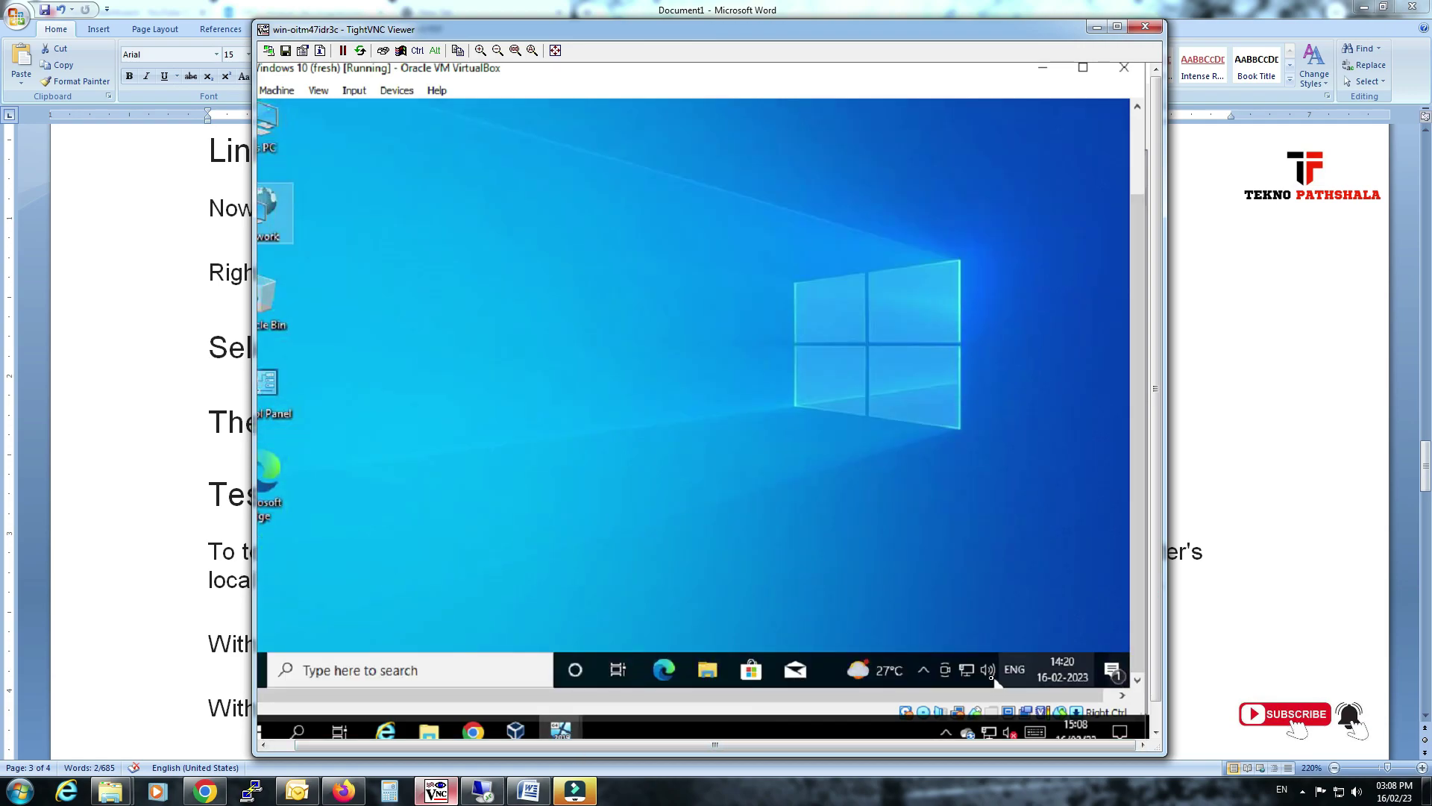
left_click(341, 574)
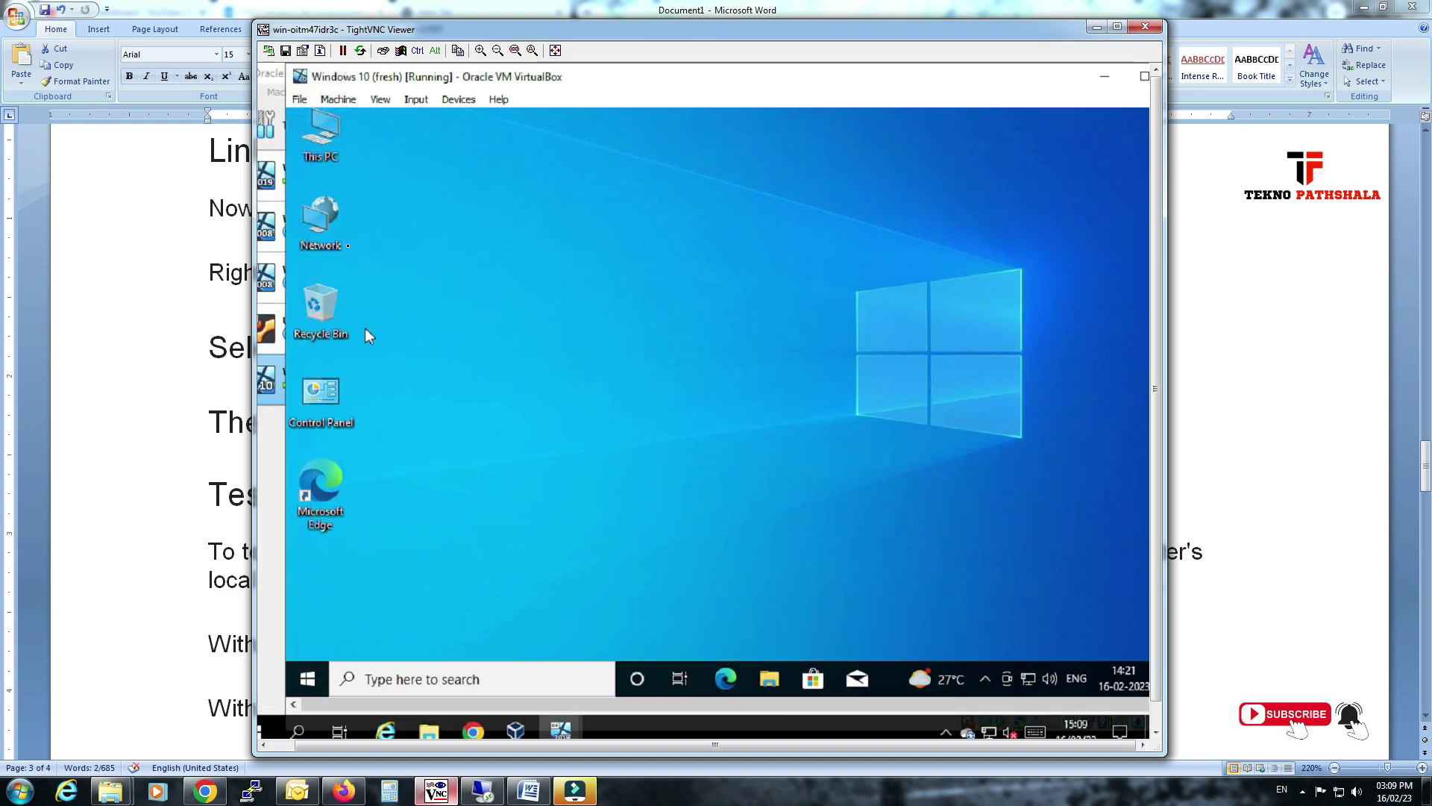
right_click(338, 227)
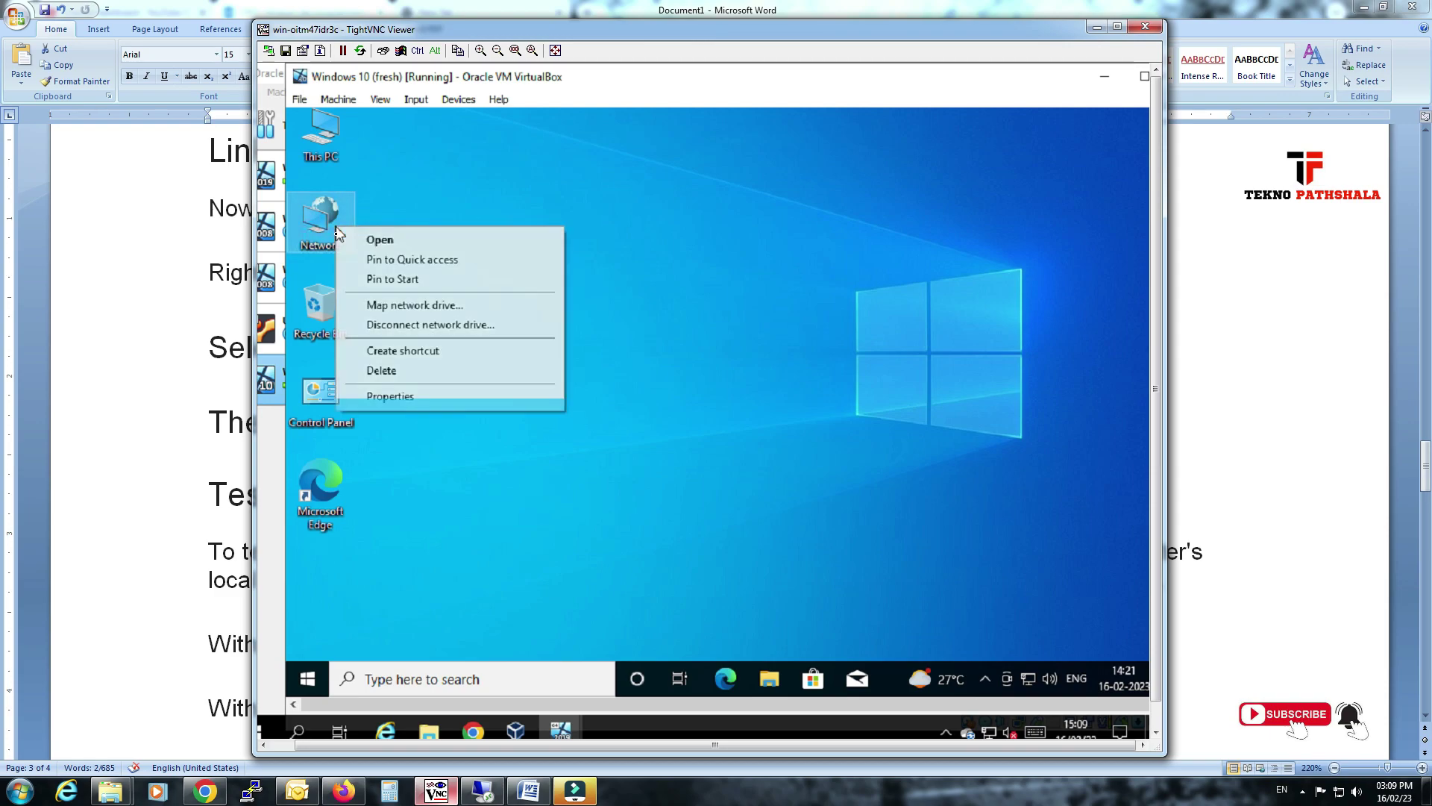
left_click(413, 399)
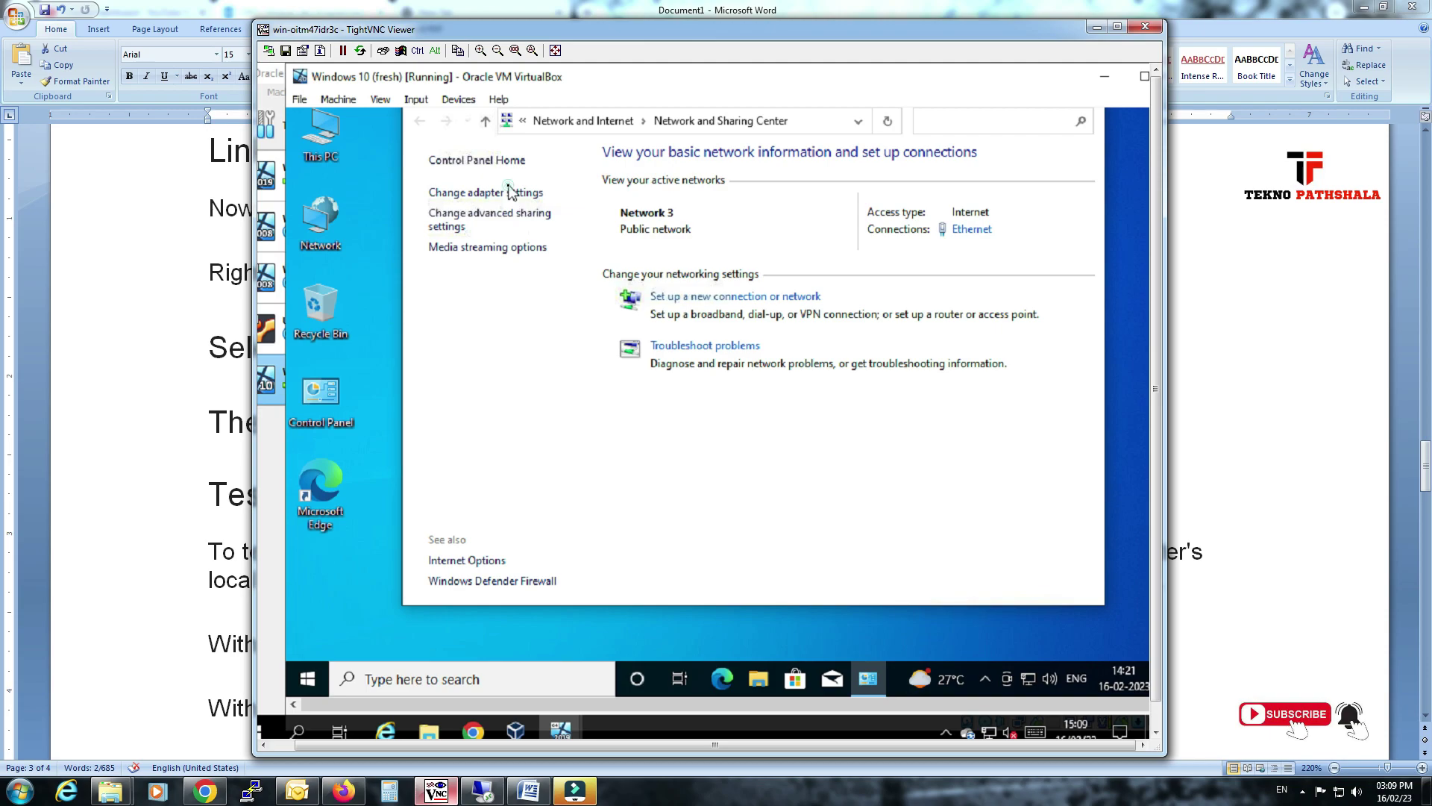
left_click(517, 196)
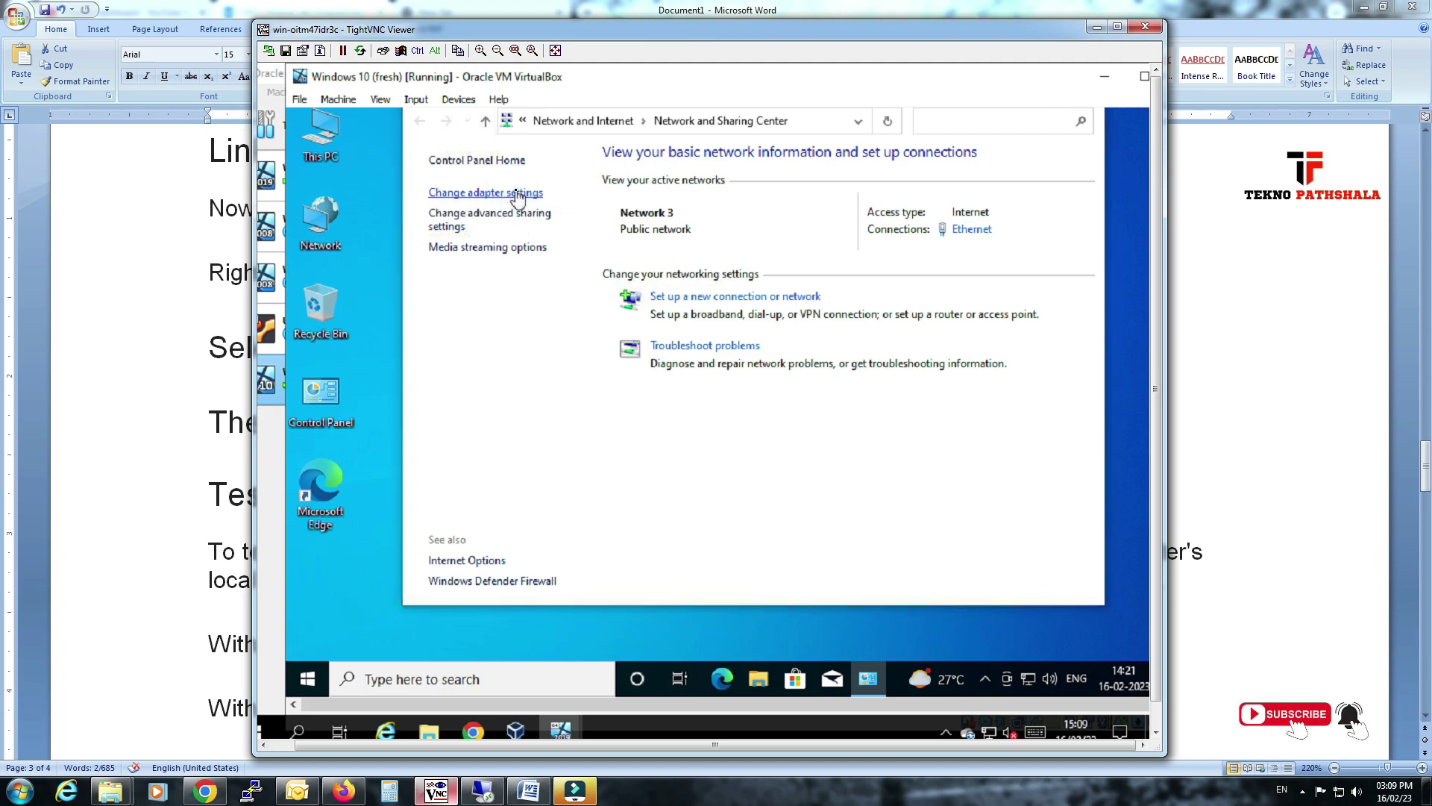
Confirm Ethernet IPv4 uses static 192.168.1.214, gateway 192.168.1.1 and DNS 192.168.1.145.
right_click(522, 231)
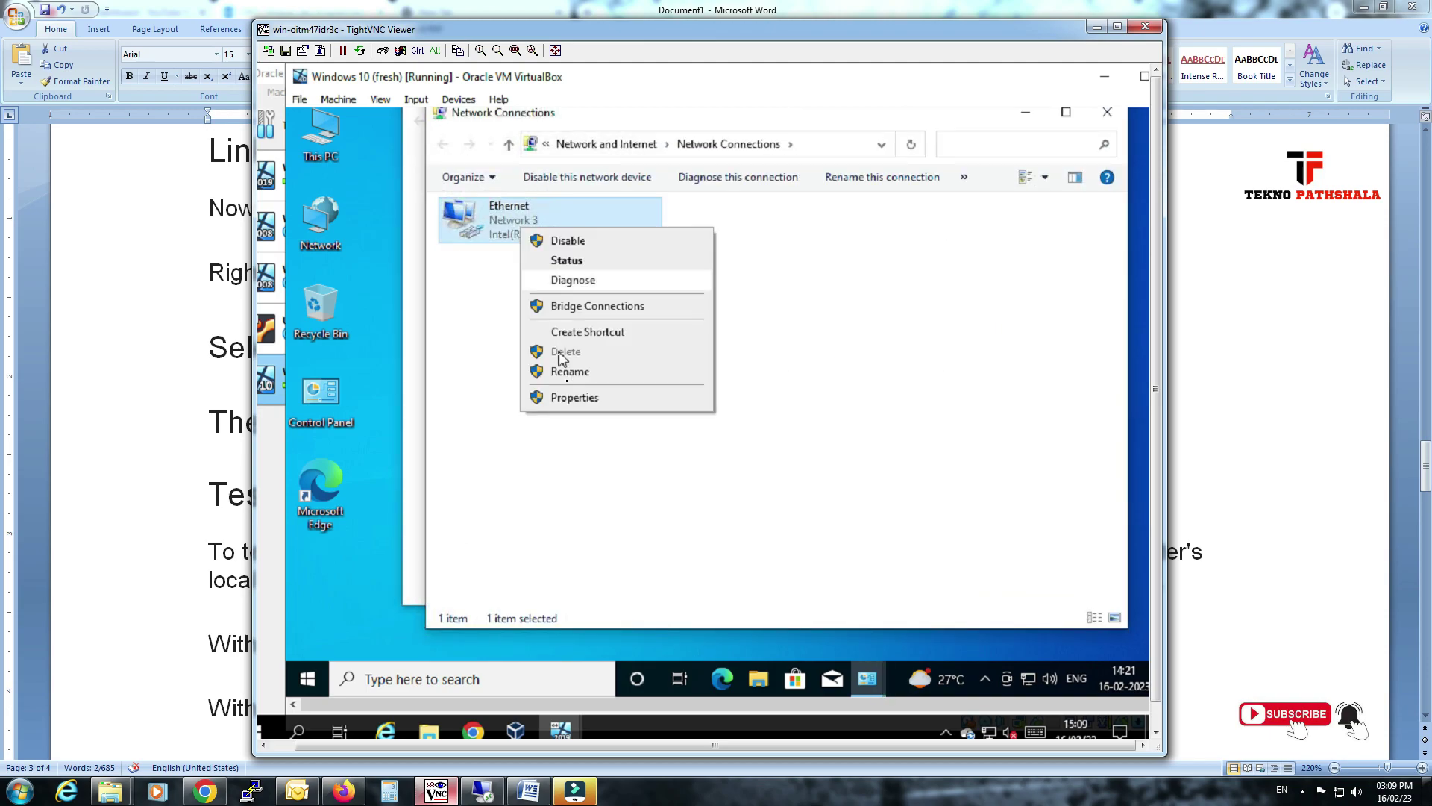
left_click(577, 398)
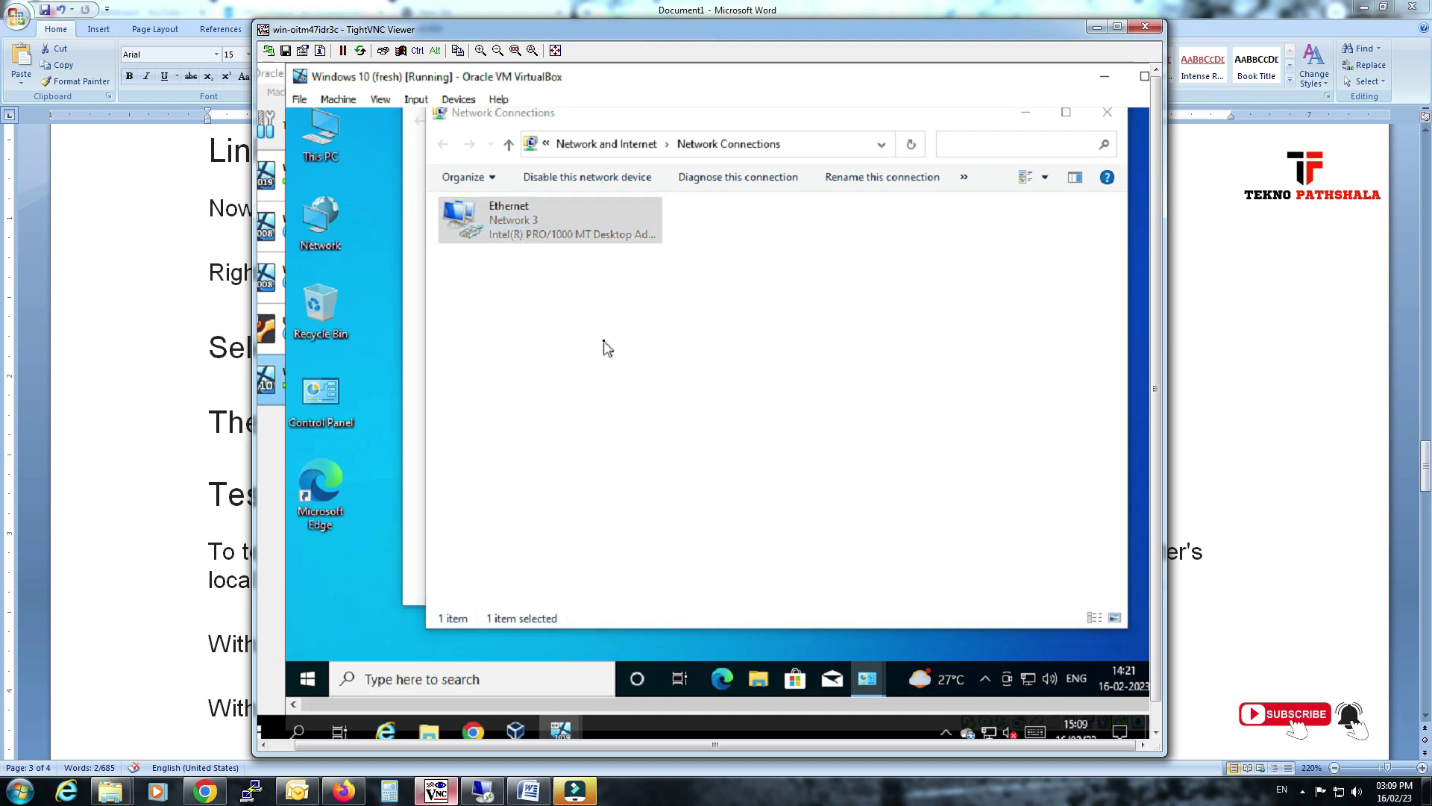
double_click(633, 383)
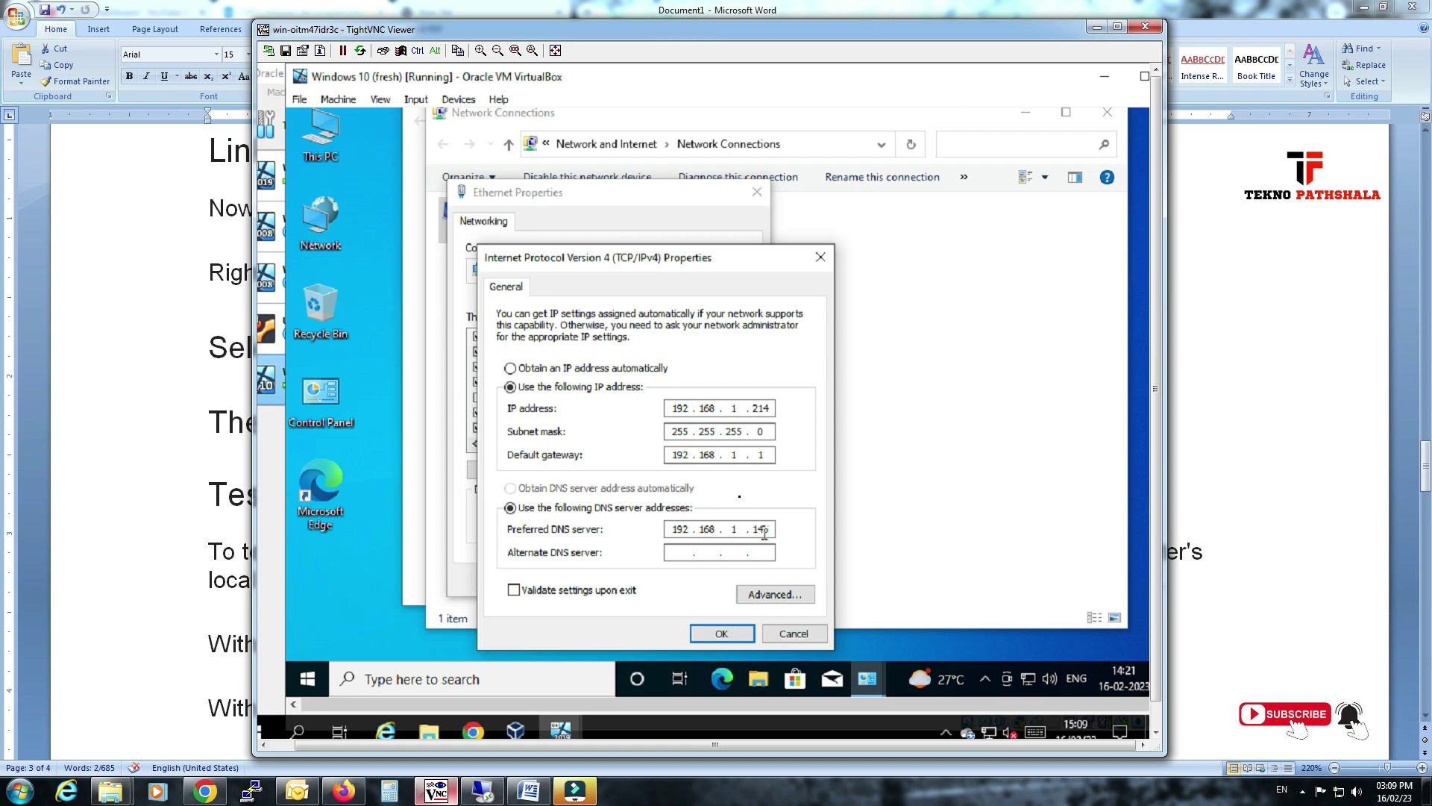
left_click(736, 631)
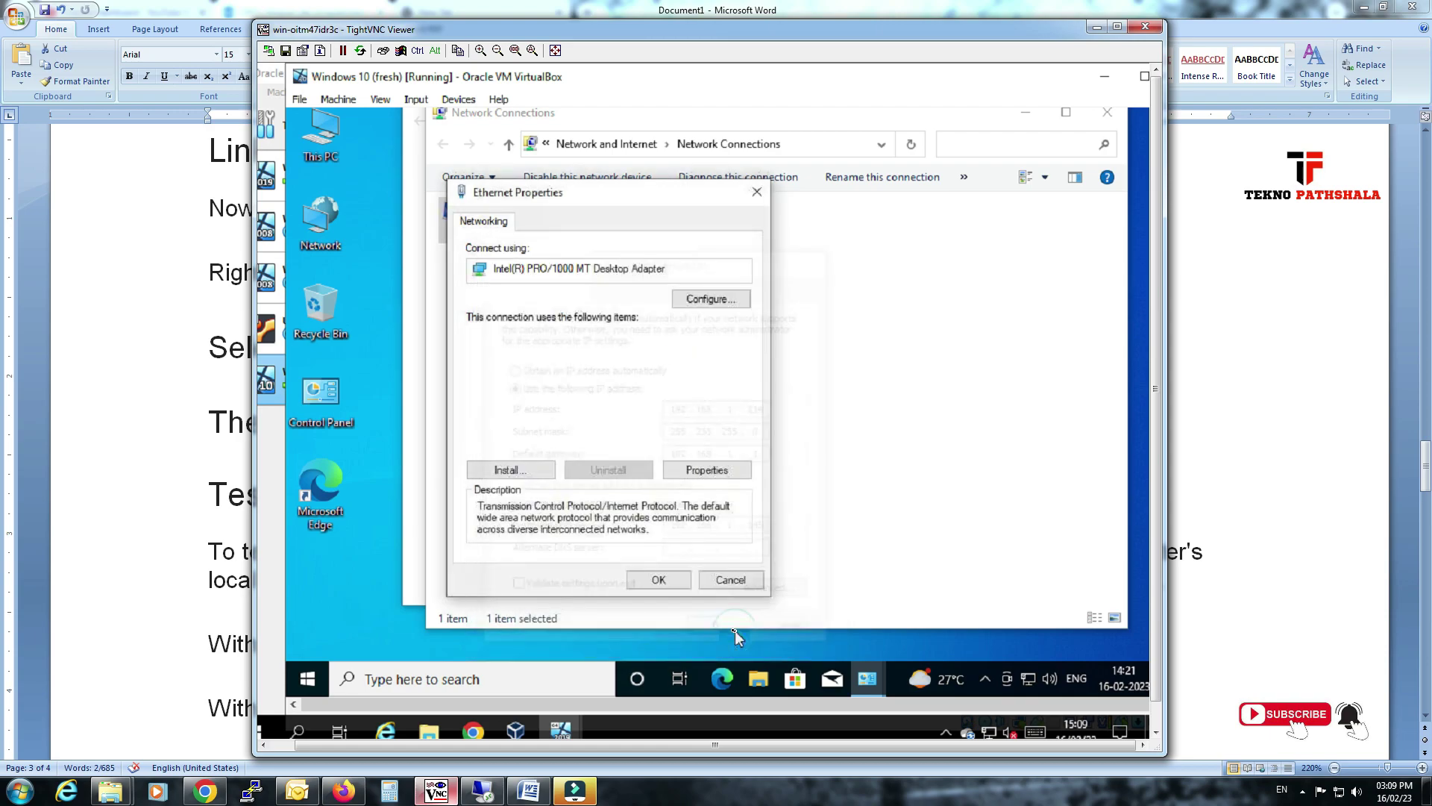
left_click(669, 581)
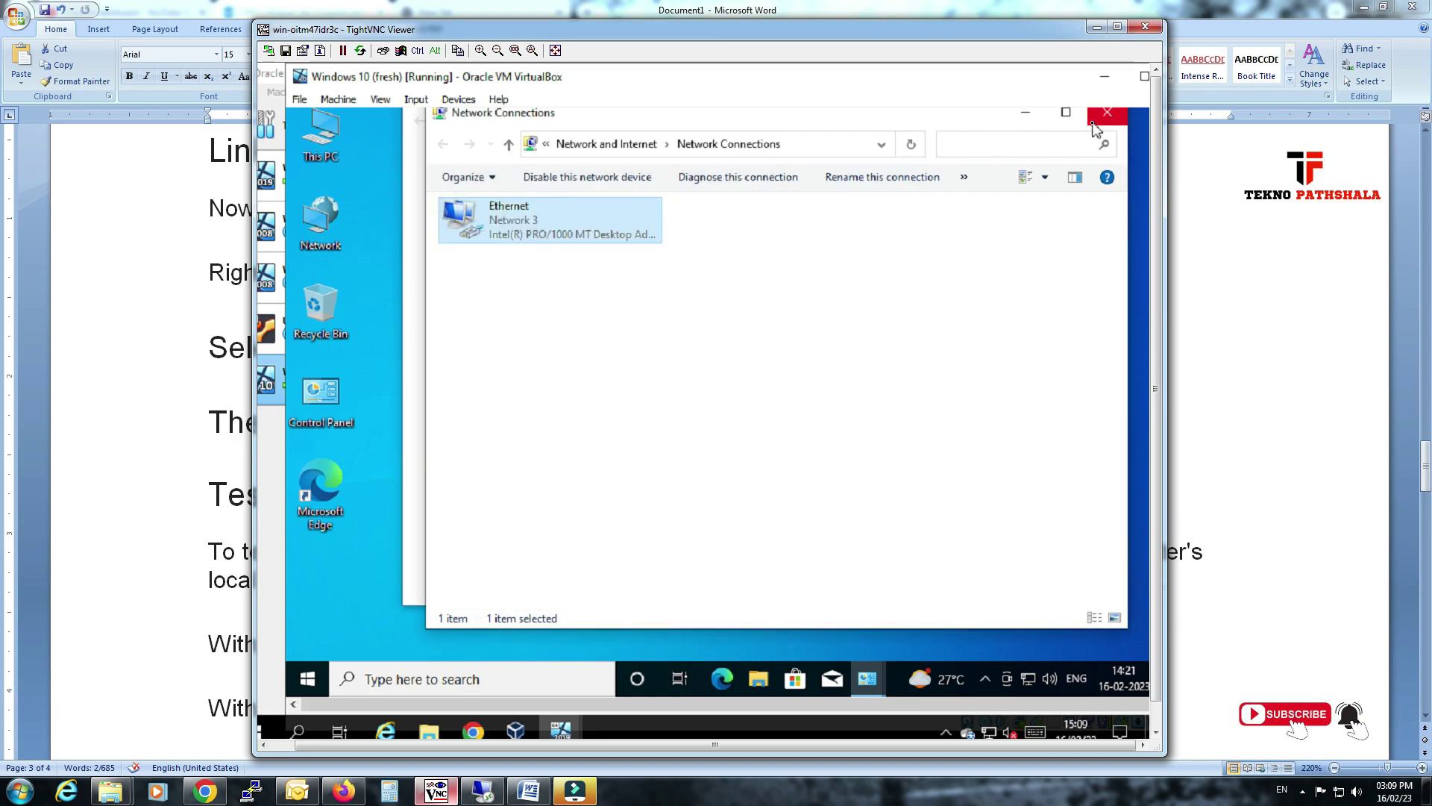
right_click(307, 158)
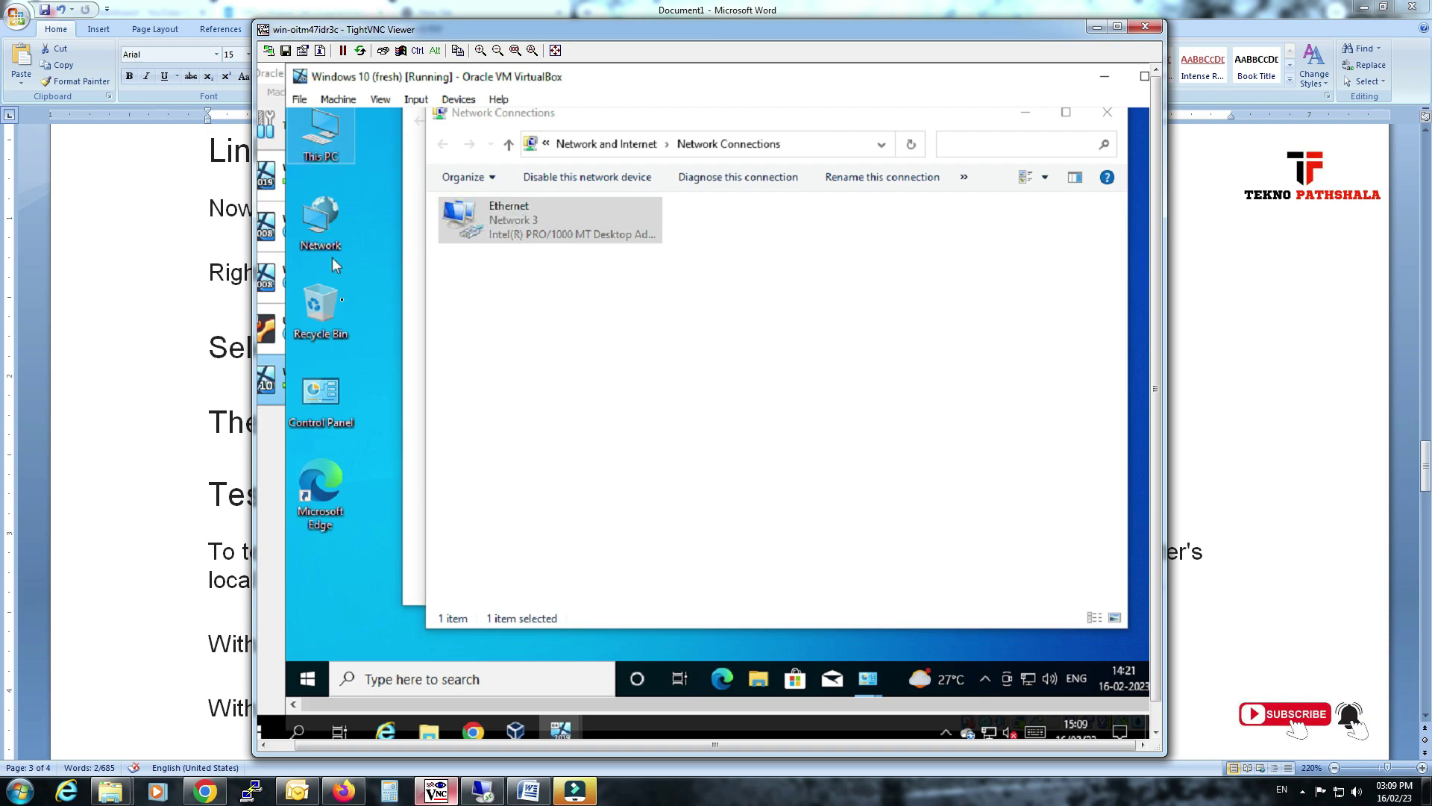
left_click(369, 366)
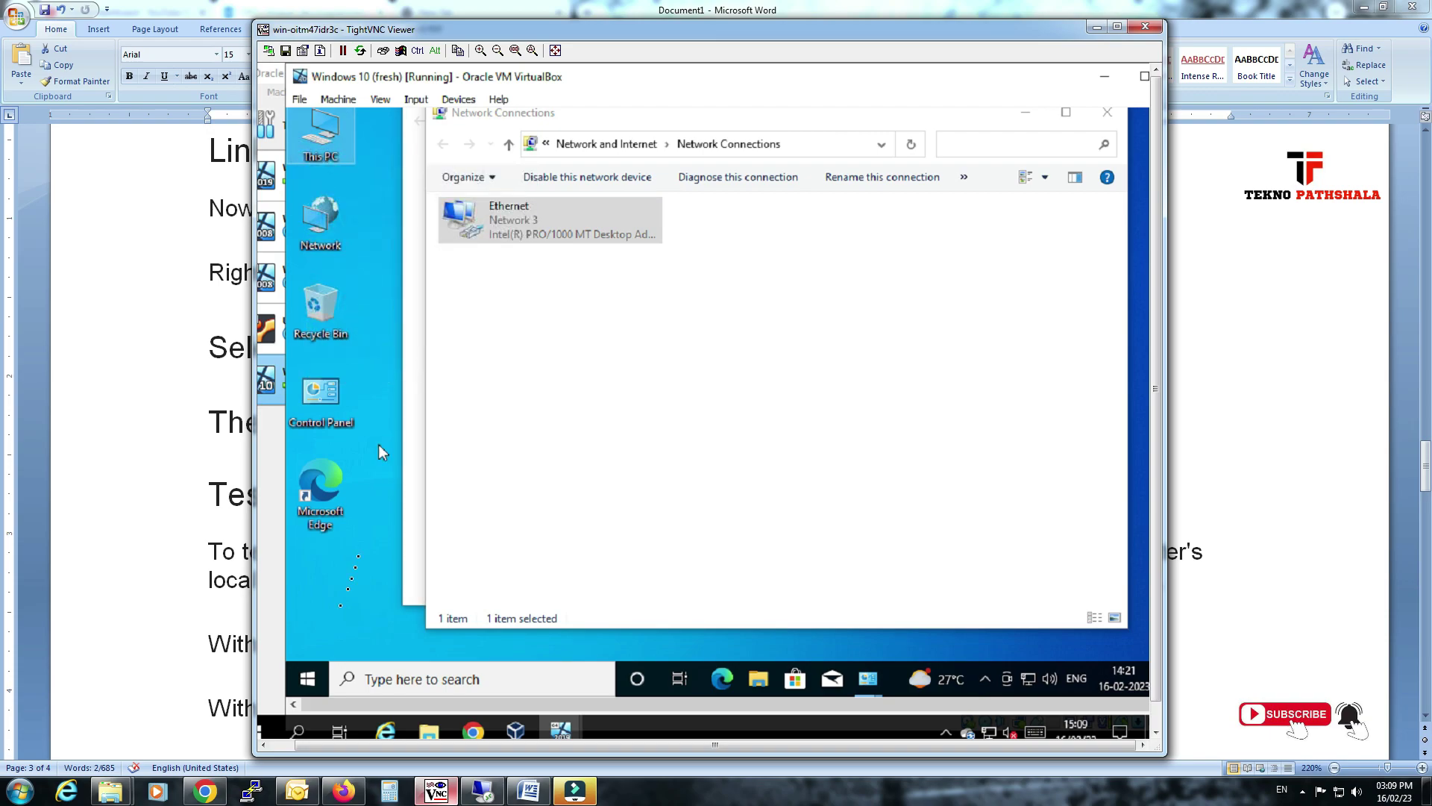
Ping tekno.com from Command Prompt, getting 4 replies from 192.168.1.145 with 0% loss.
right_click(322, 667)
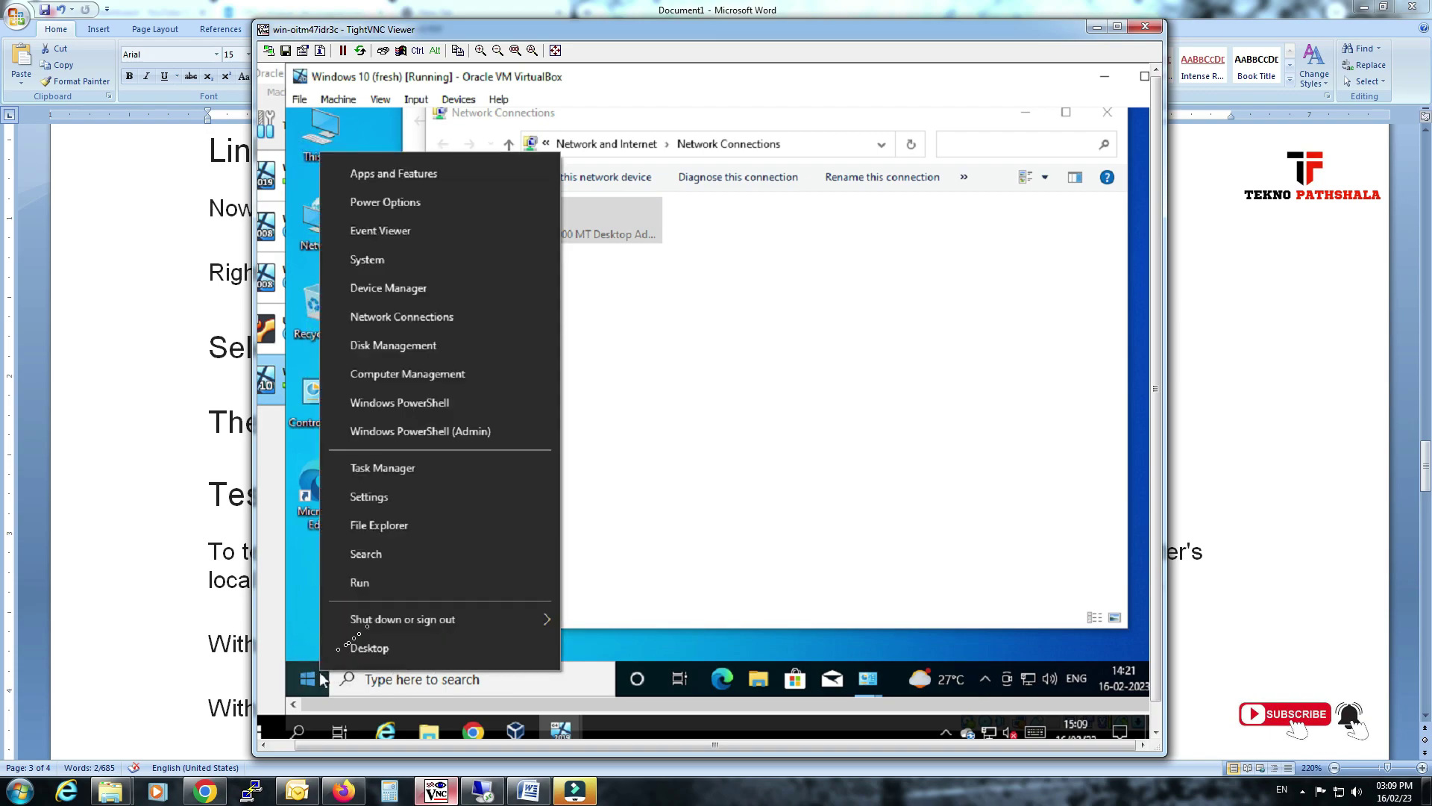
left_click(383, 590)
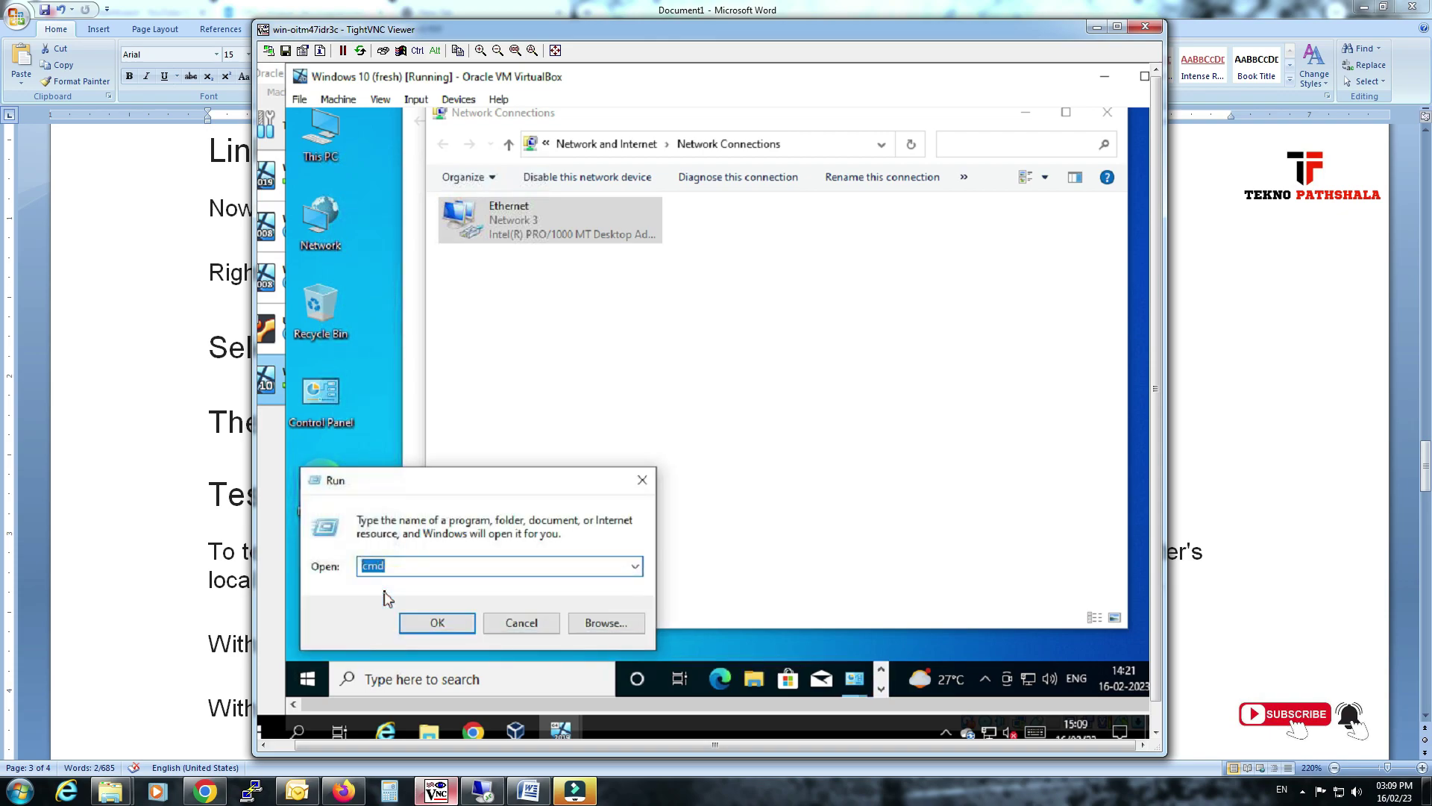
key("Return")
type("pin")
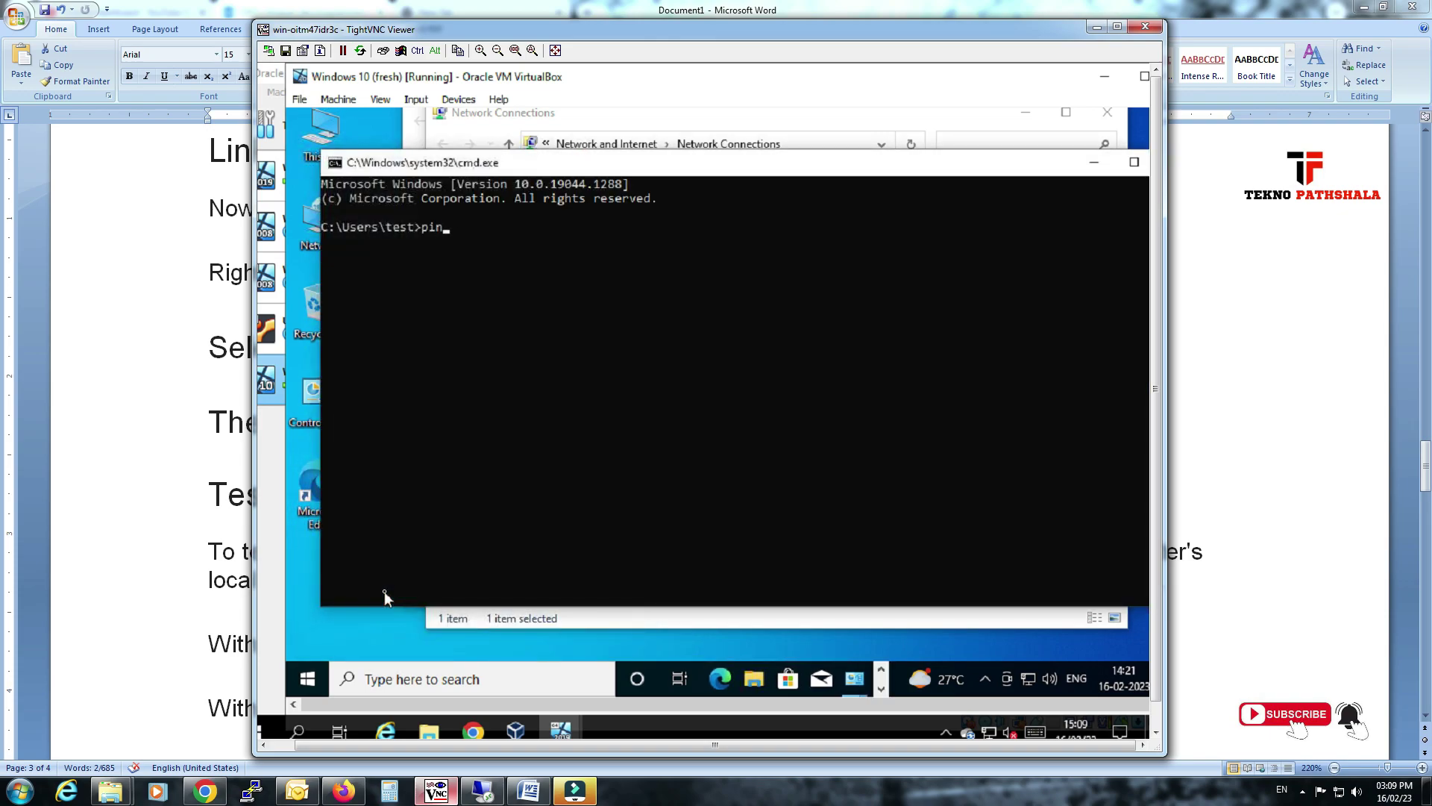
type("g tekno.com")
key("Return")
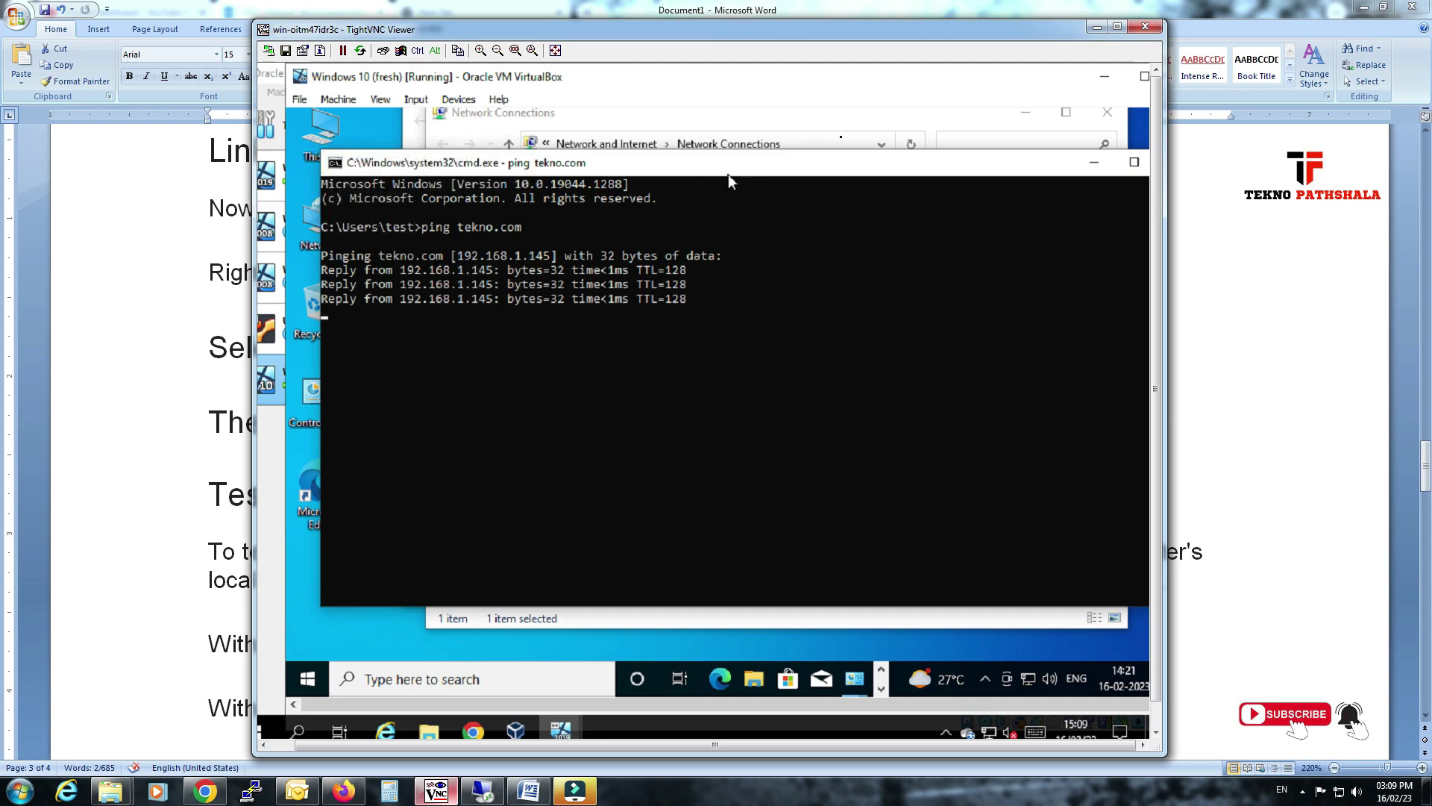
left_click_drag(898, 153, 836, 152)
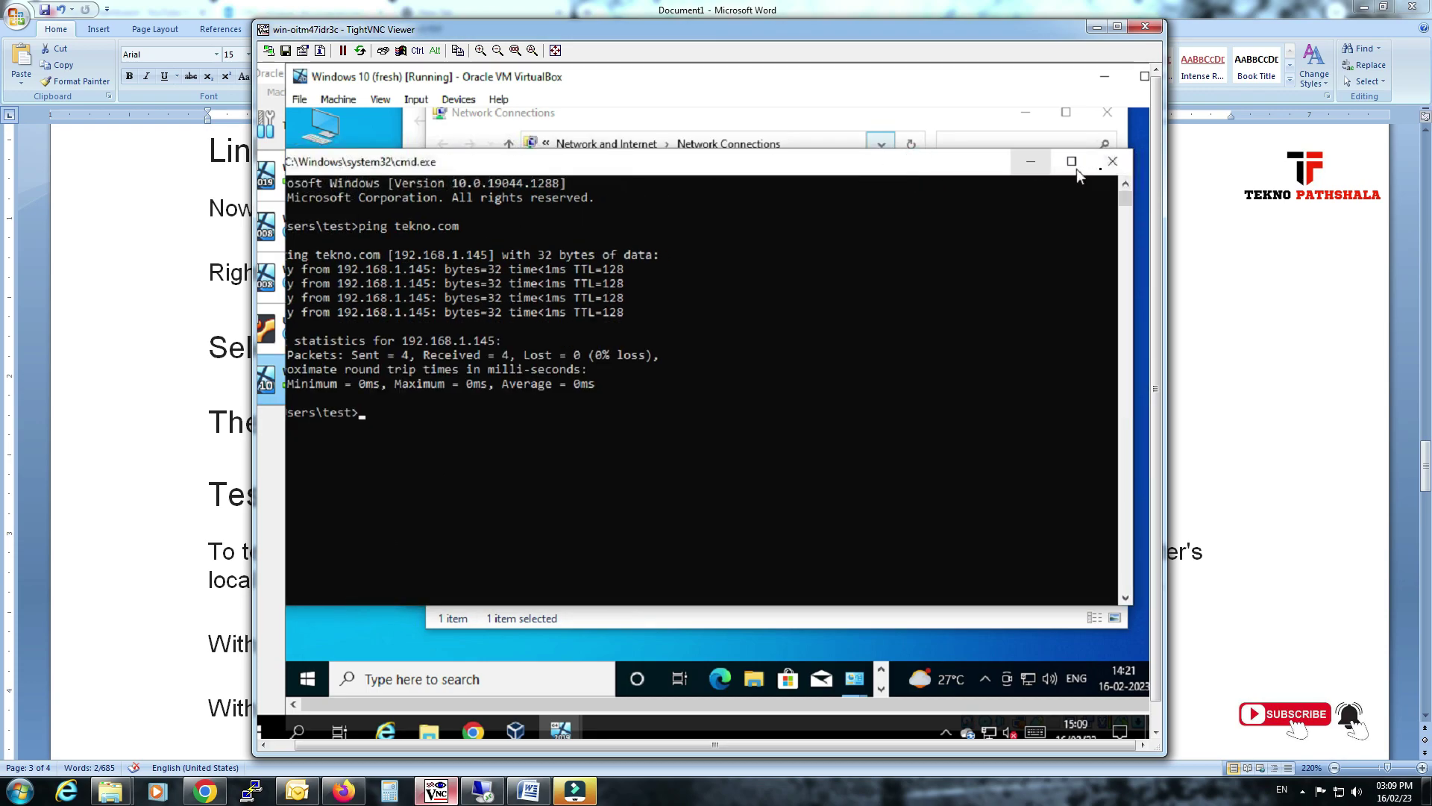
left_click(1111, 163)
right_click(567, 236)
left_click(596, 242)
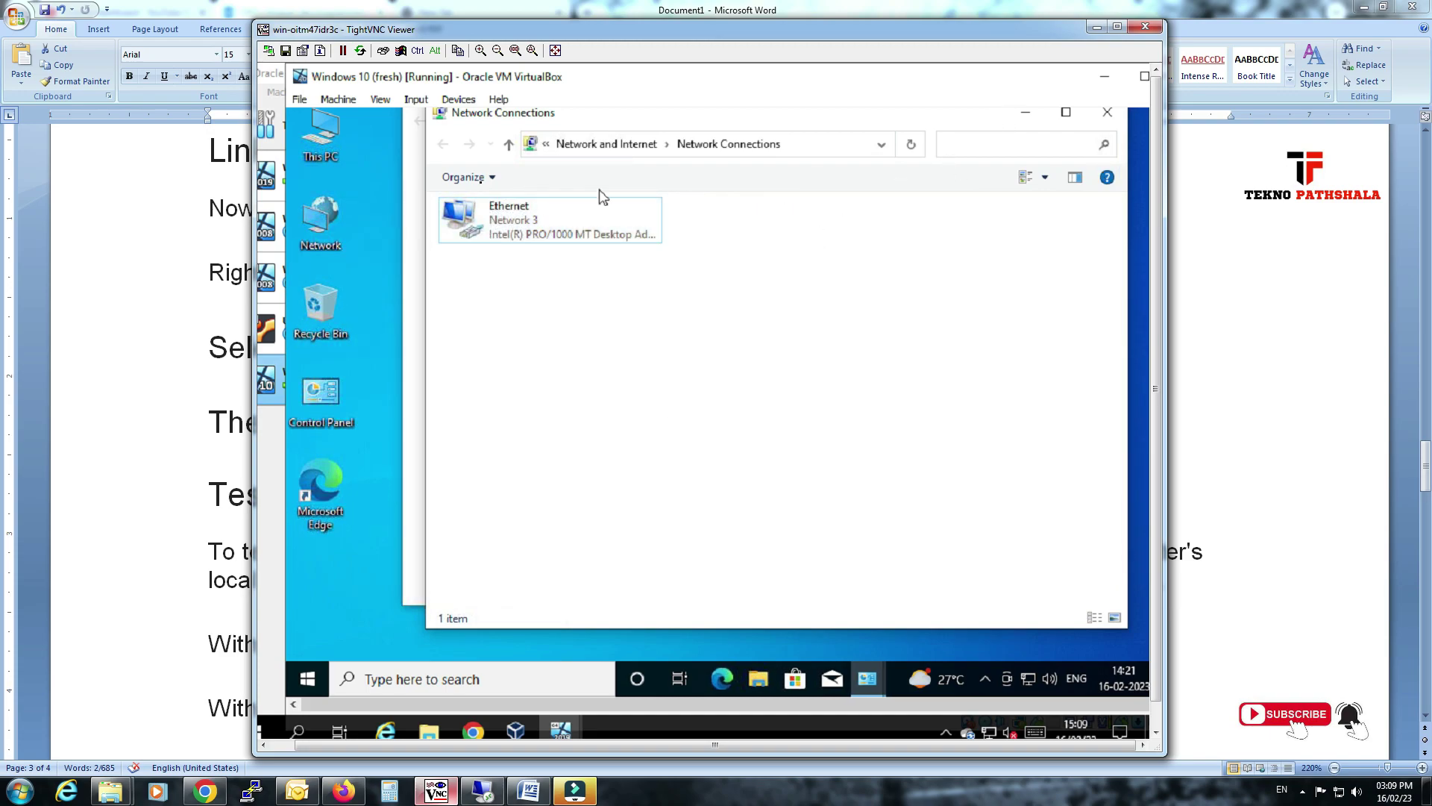
Open System Properties' Computer Name settings from This PC's About page.
left_click(411, 209)
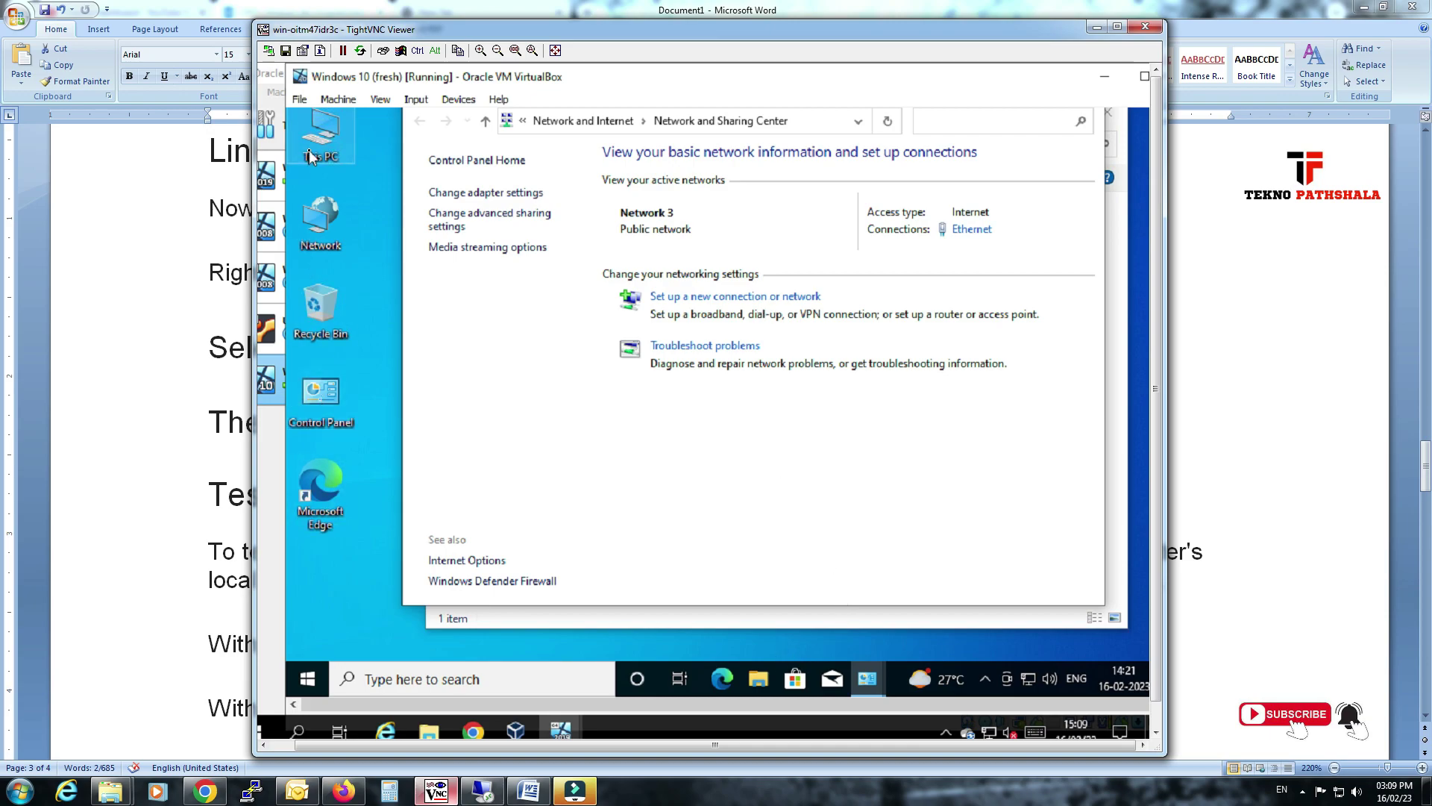
right_click(313, 150)
left_click(363, 360)
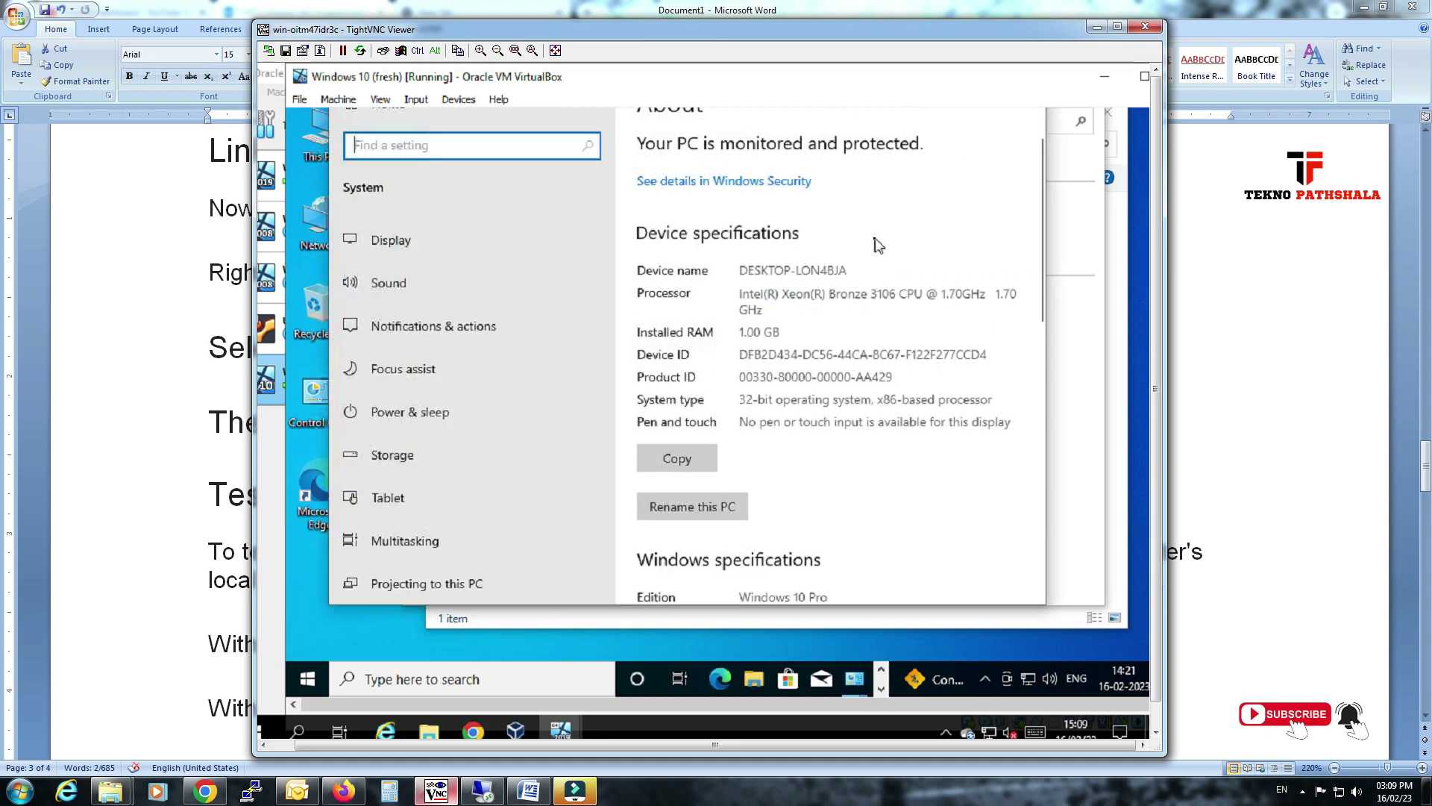
scroll(852, 358, "down", 8)
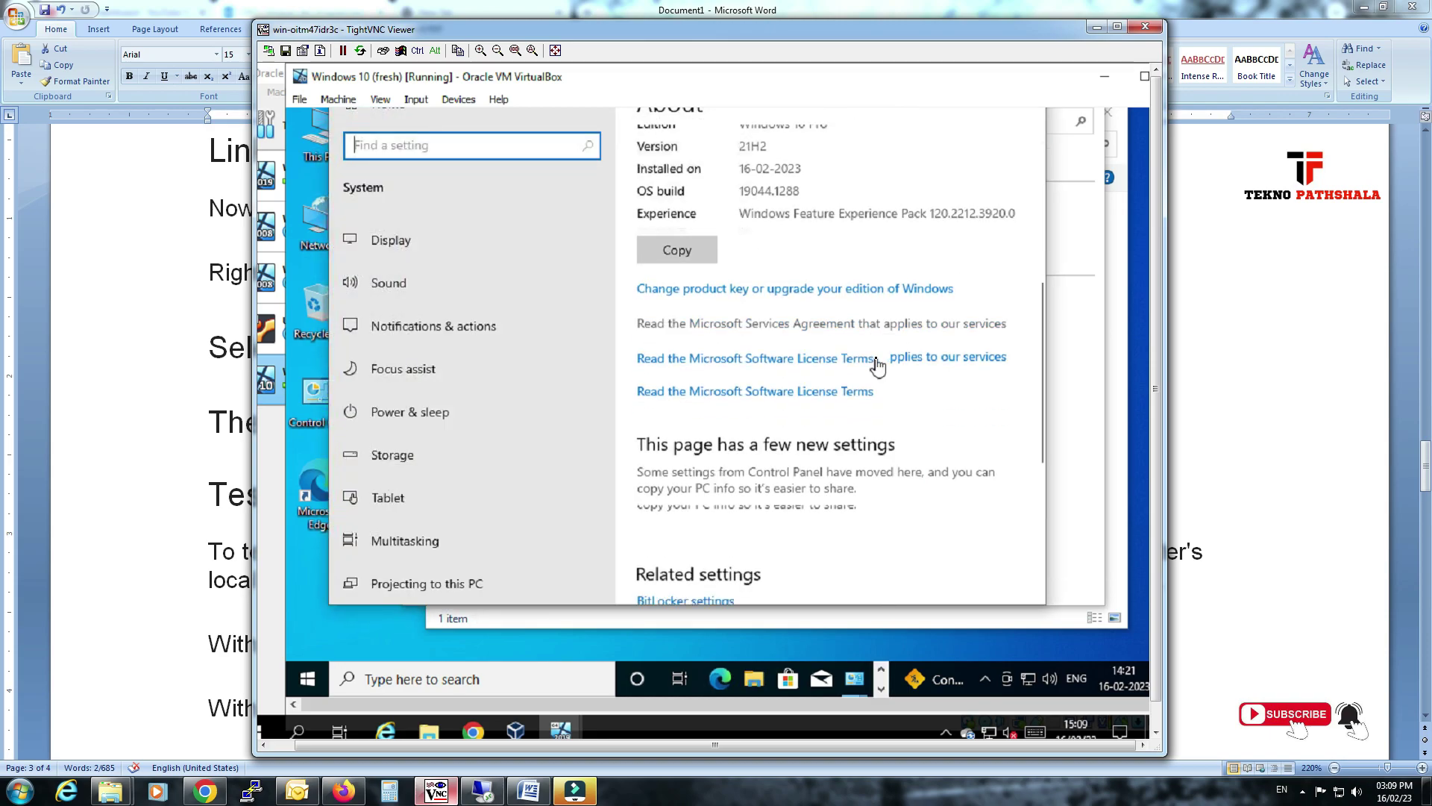
scroll(879, 364, "down", 3)
left_click(716, 406)
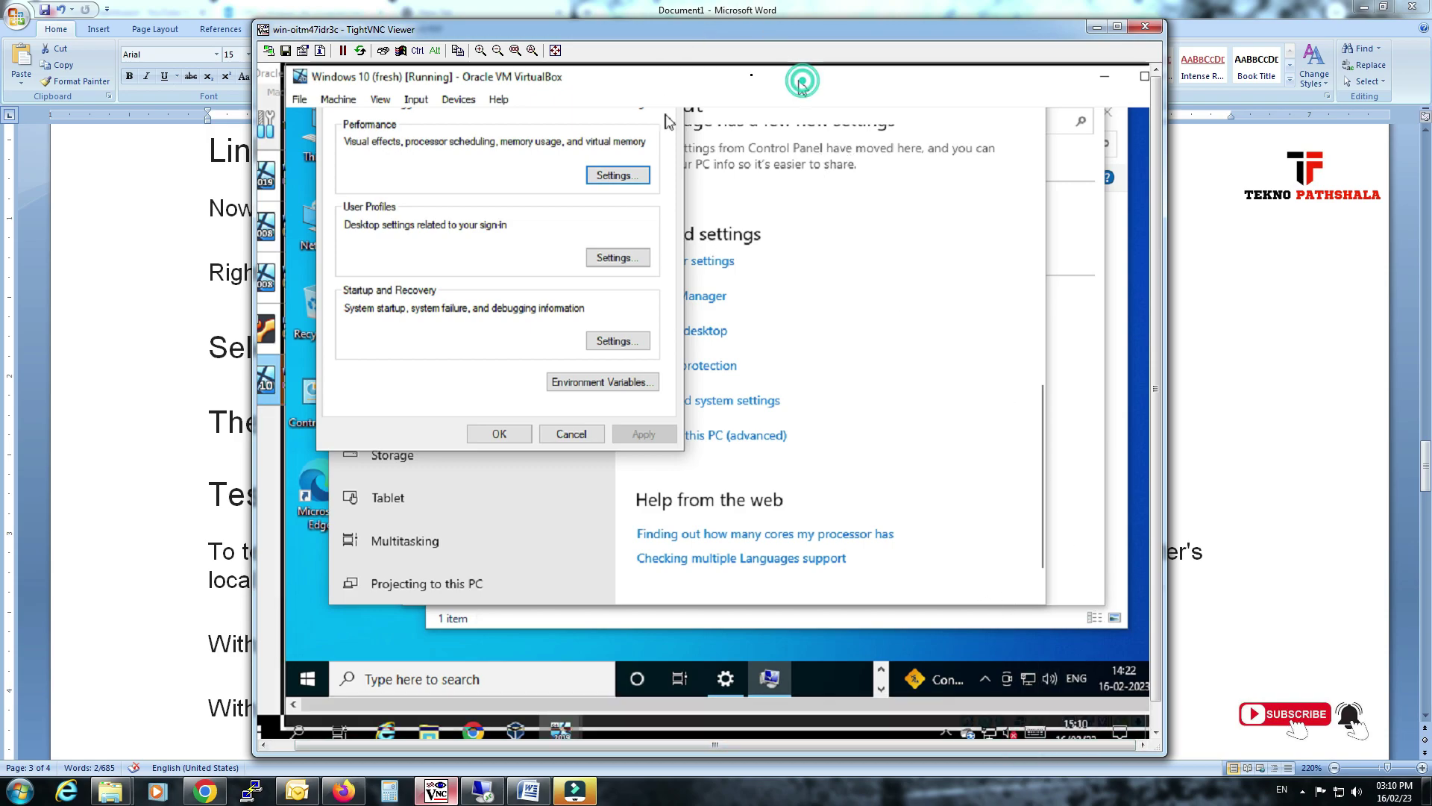
left_click_drag(802, 81, 750, 75)
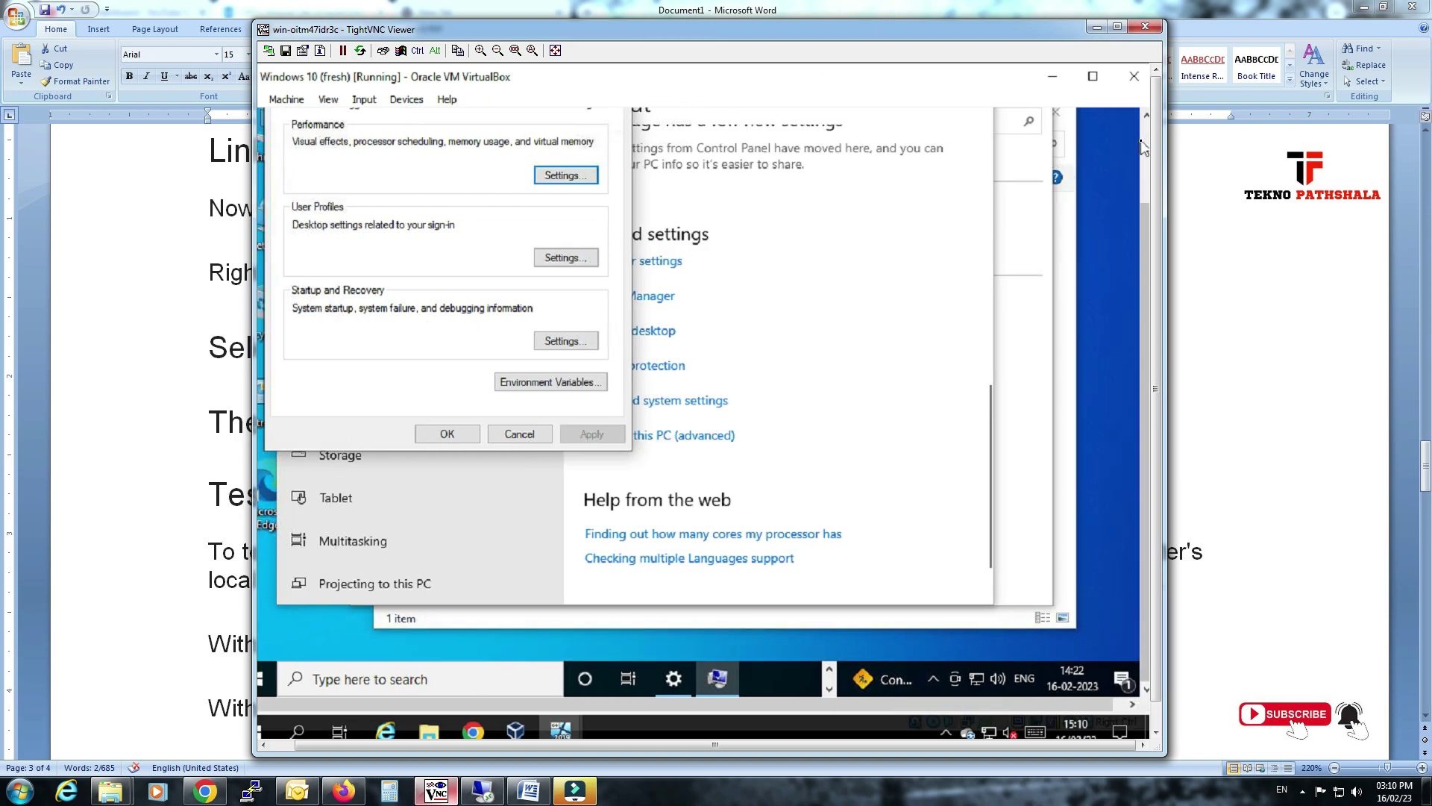
scroll(1146, 149, "up", 2)
left_click(337, 177)
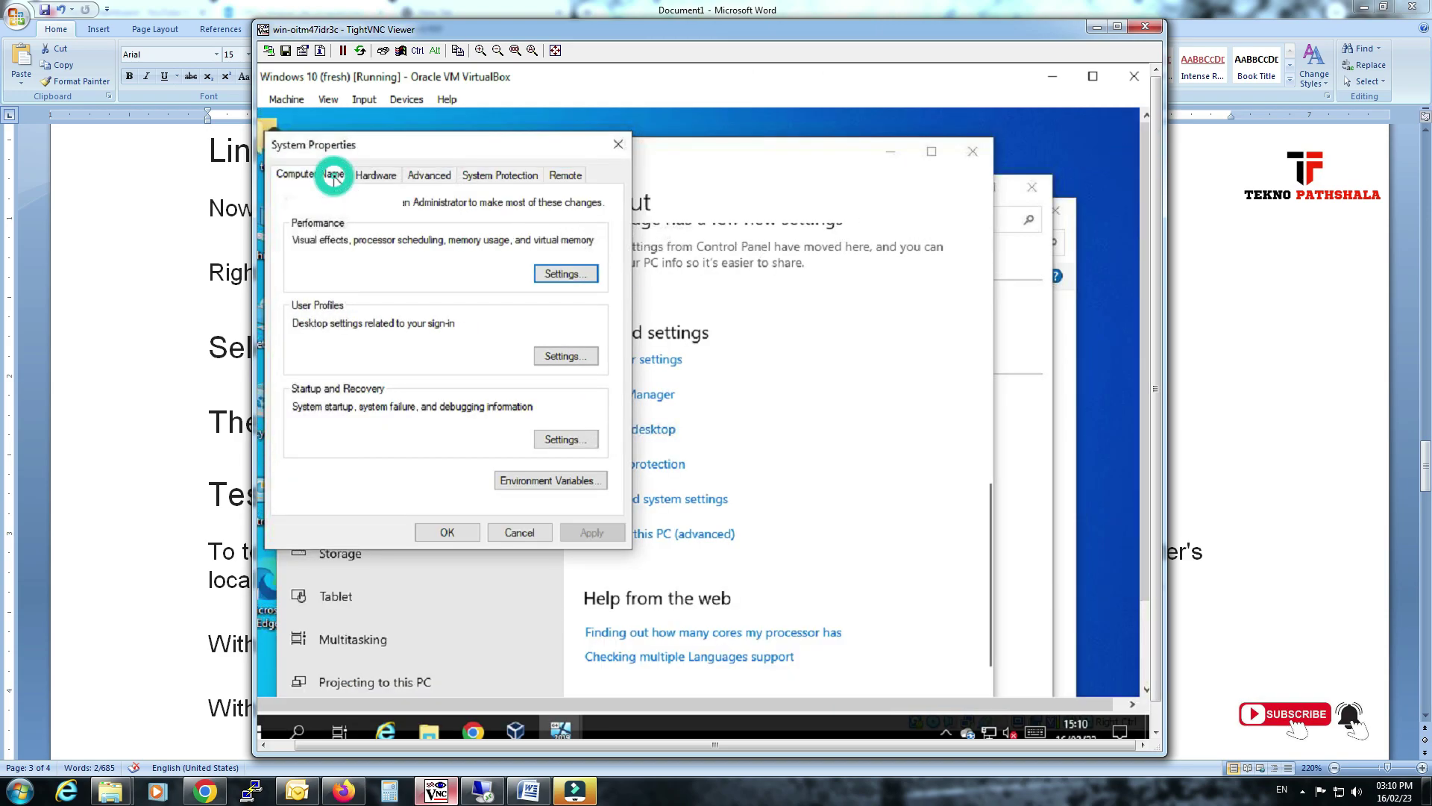
Make the computer a member of the tekno.com domain.
left_click(565, 393)
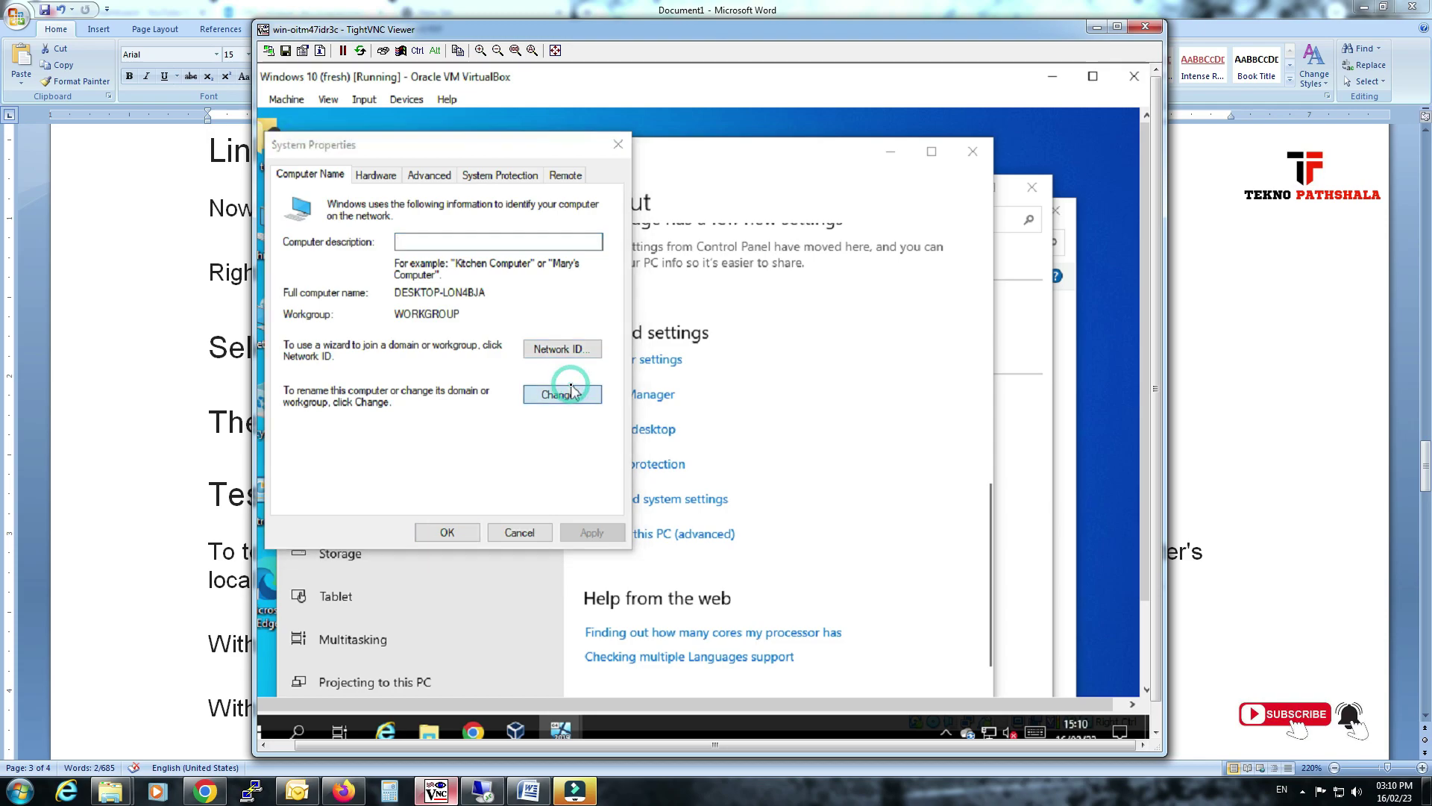
left_click(336, 385)
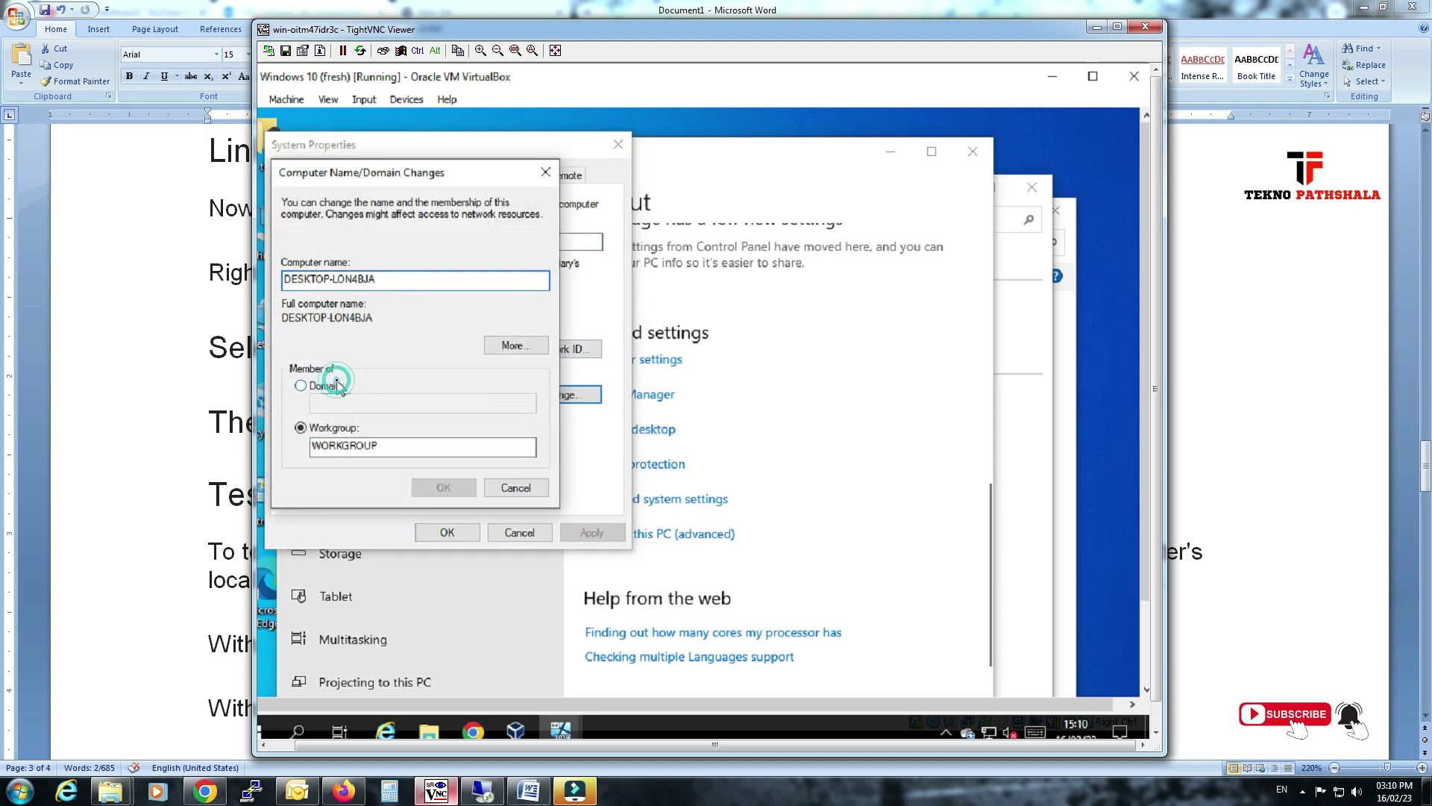
left_click(360, 401)
type("tekno")
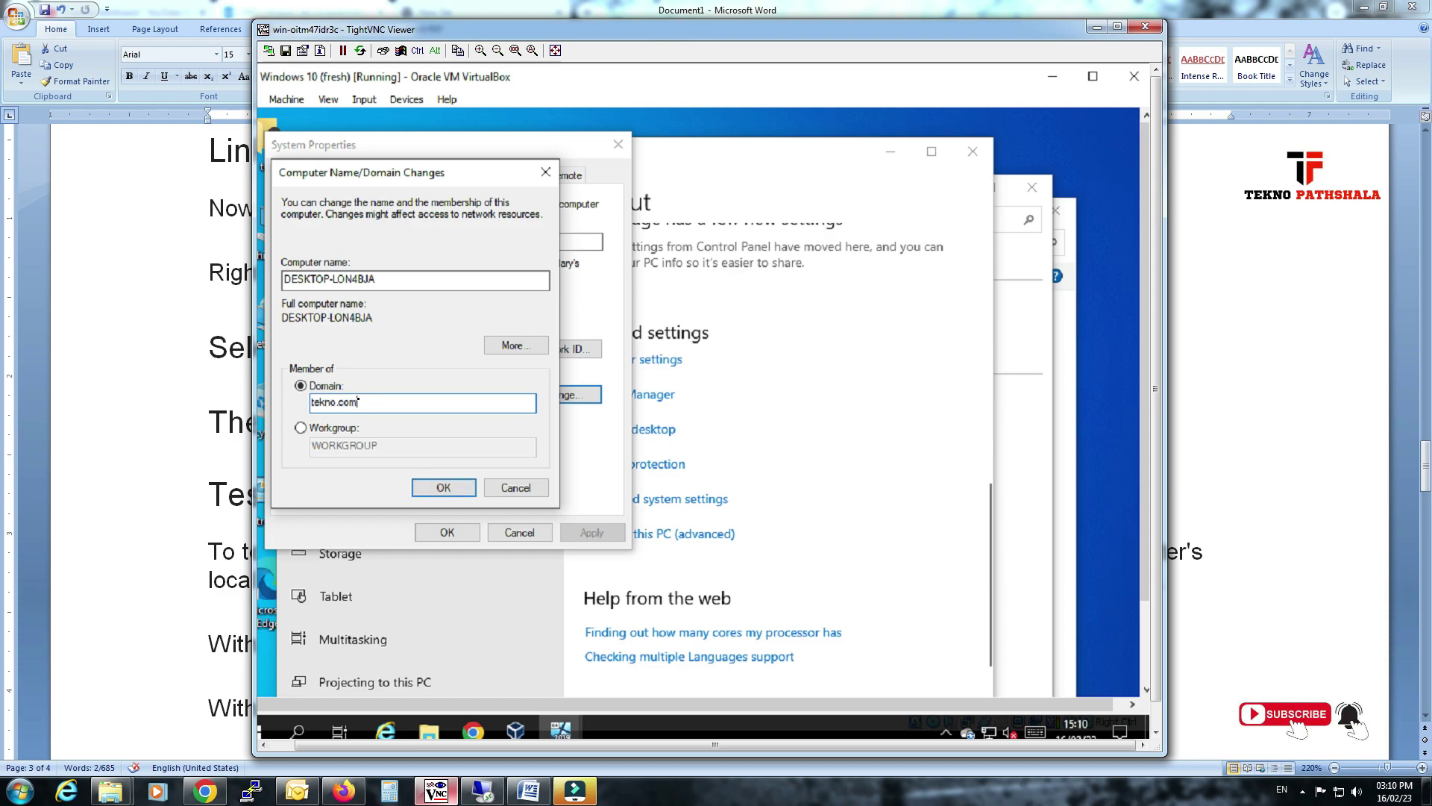
type(".com")
key("Return")
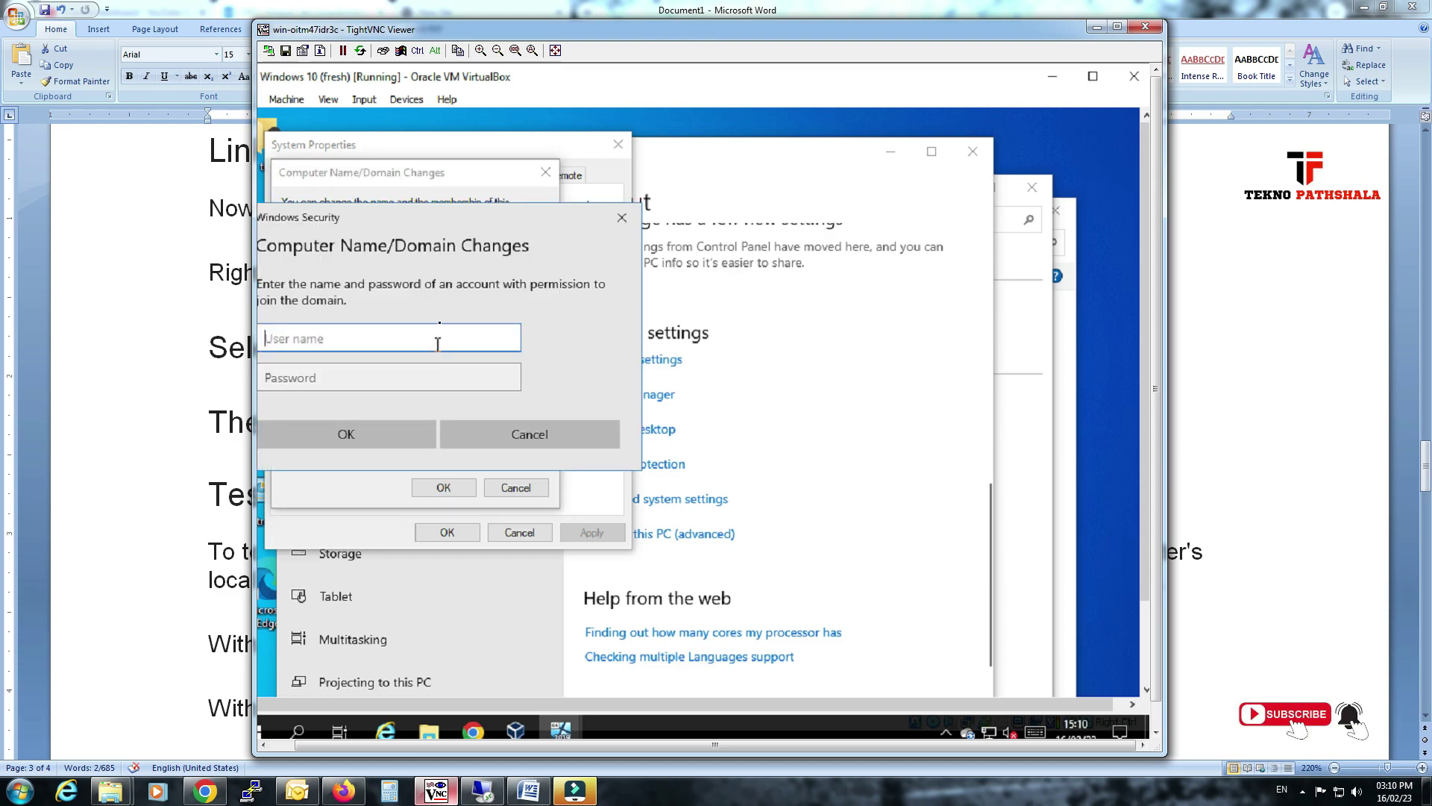
Enter the domain account user name and password to authorize the join.
left_click(441, 332)
type("administrator")
key("Tab")
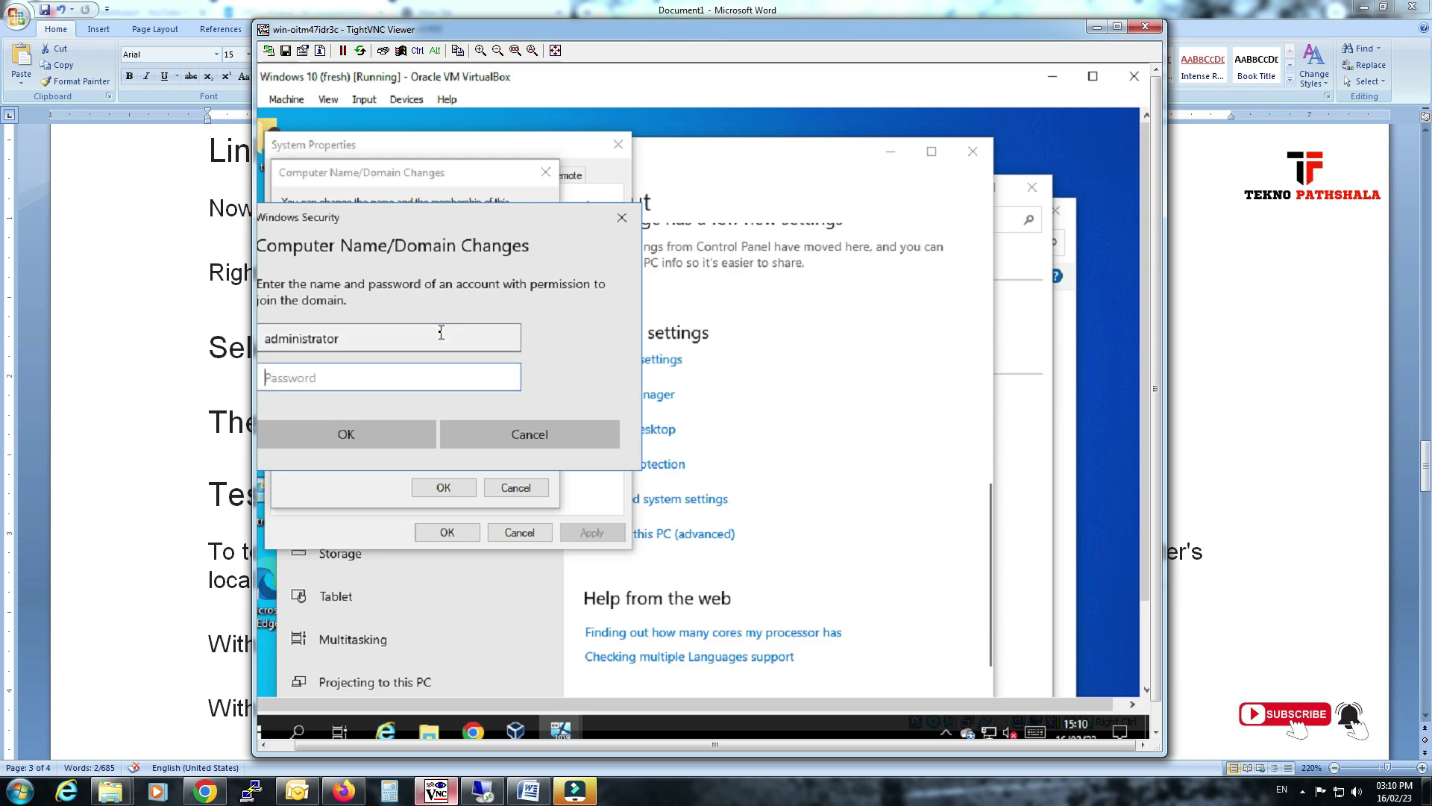
type("•••")
left_click(377, 426)
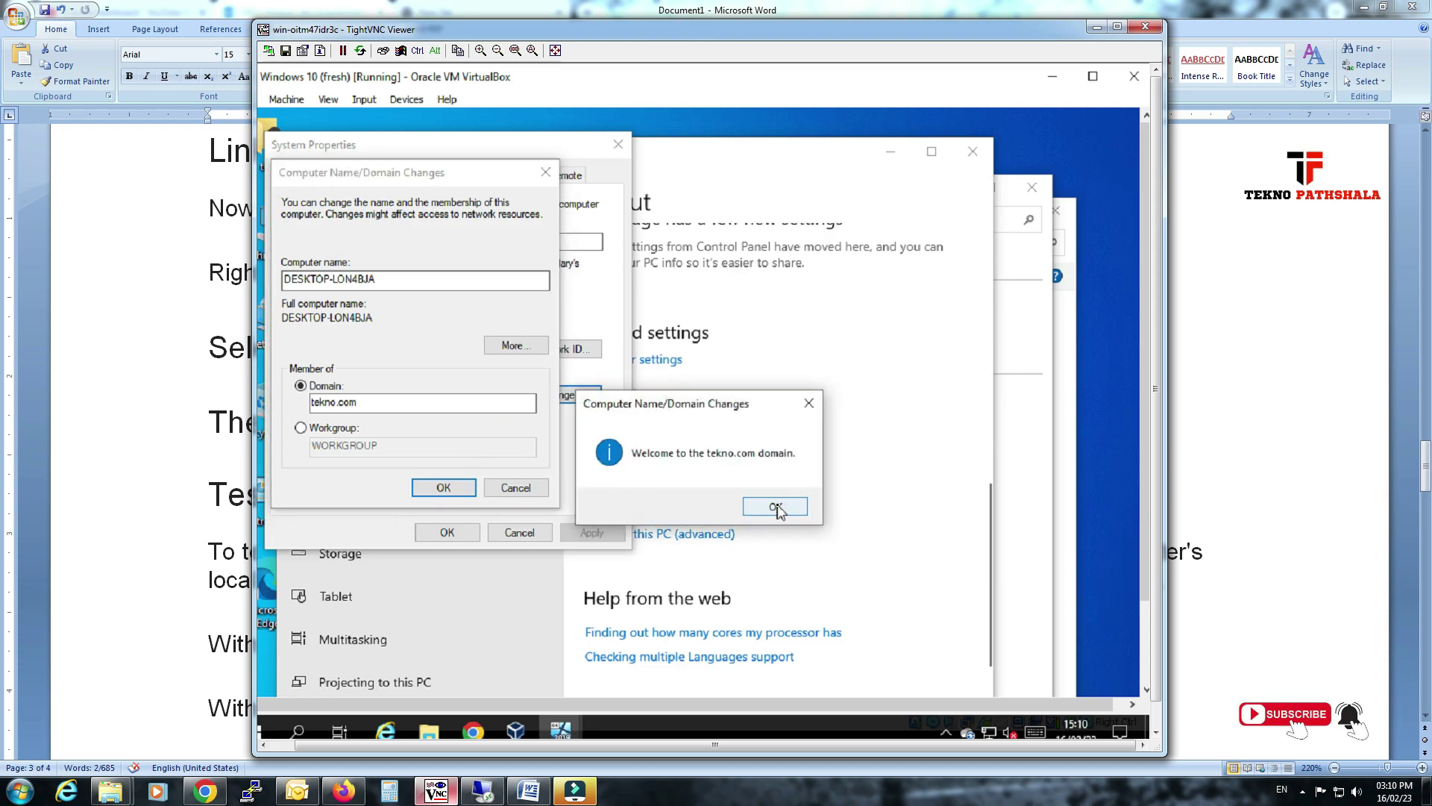
Acknowledge the domain welcome and restart notices, then restart the VM now.
left_click(775, 504)
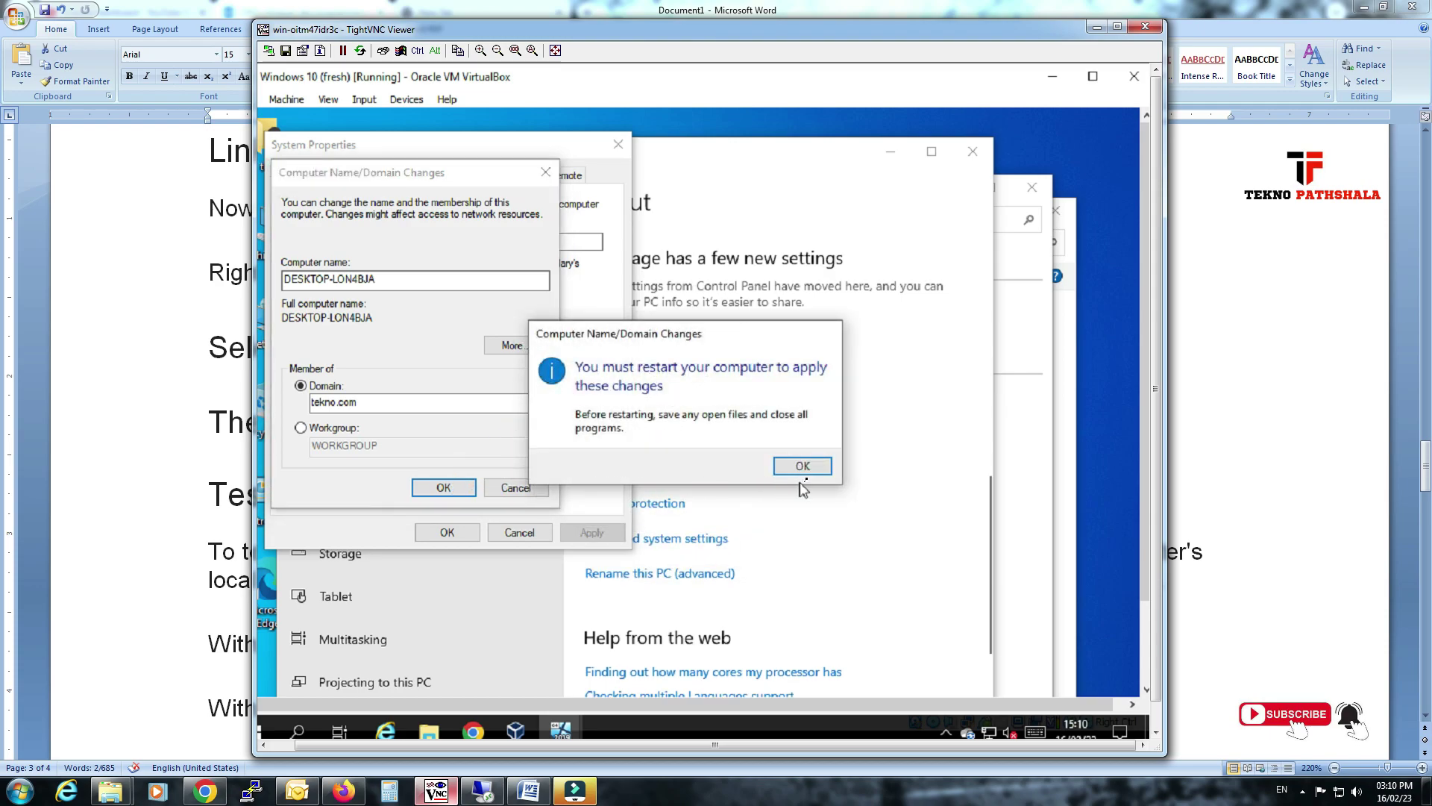
left_click(802, 466)
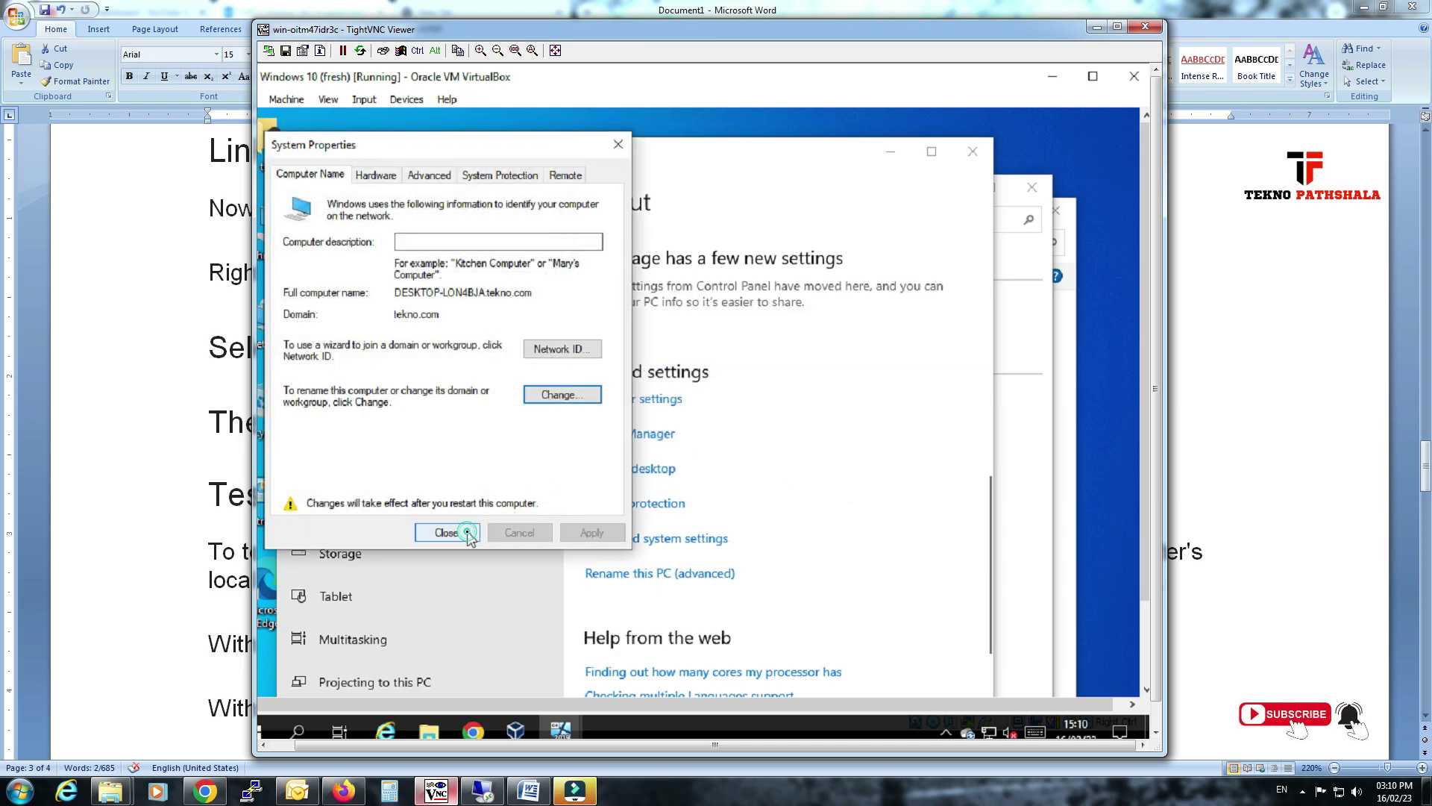
left_click(448, 530)
left_click(692, 457)
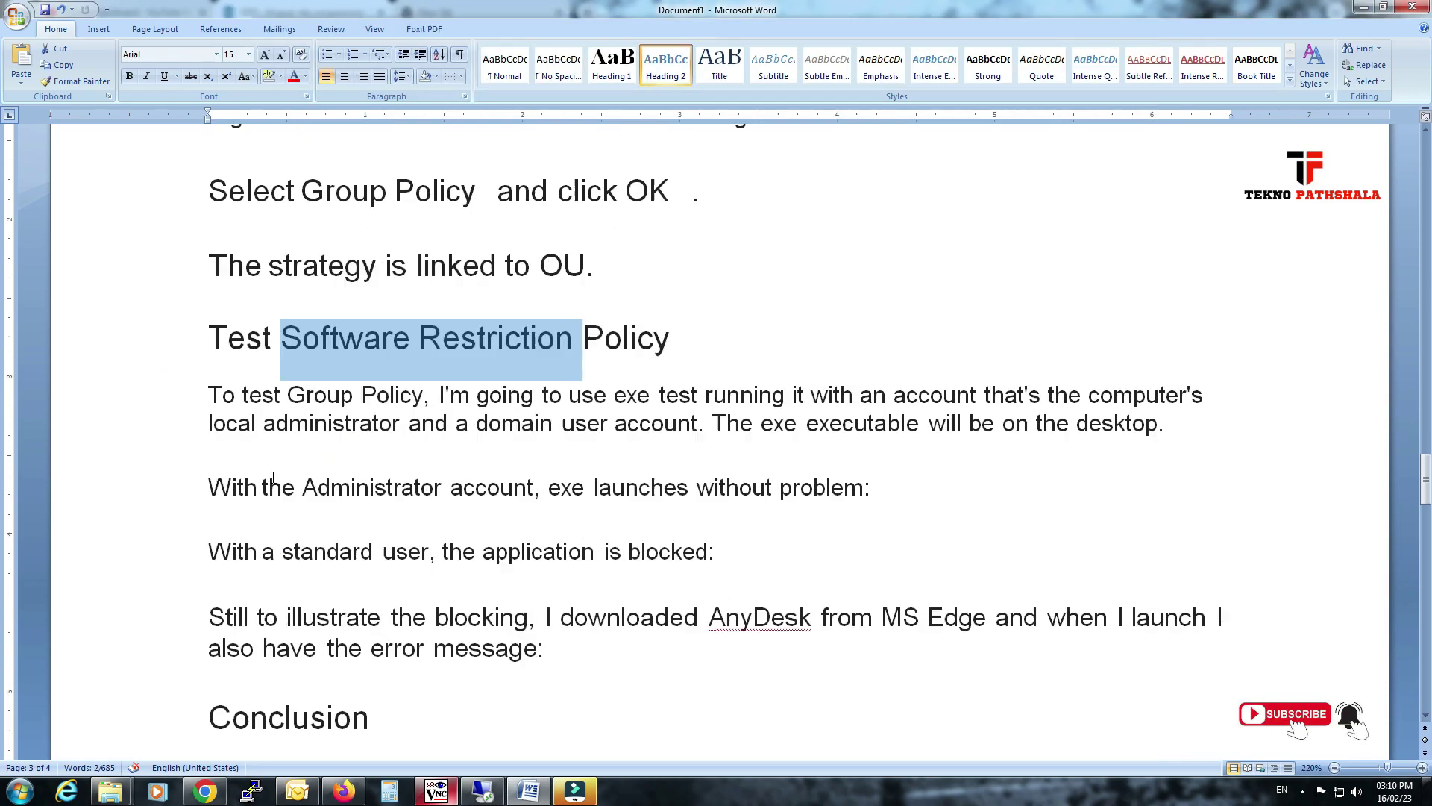
Read the Test Software Restriction Policy notes, highlighting the Administrator and user account phrases.
scroll(237, 323, "down", 1)
left_click_drag(237, 322, 714, 332)
left_click(834, 317)
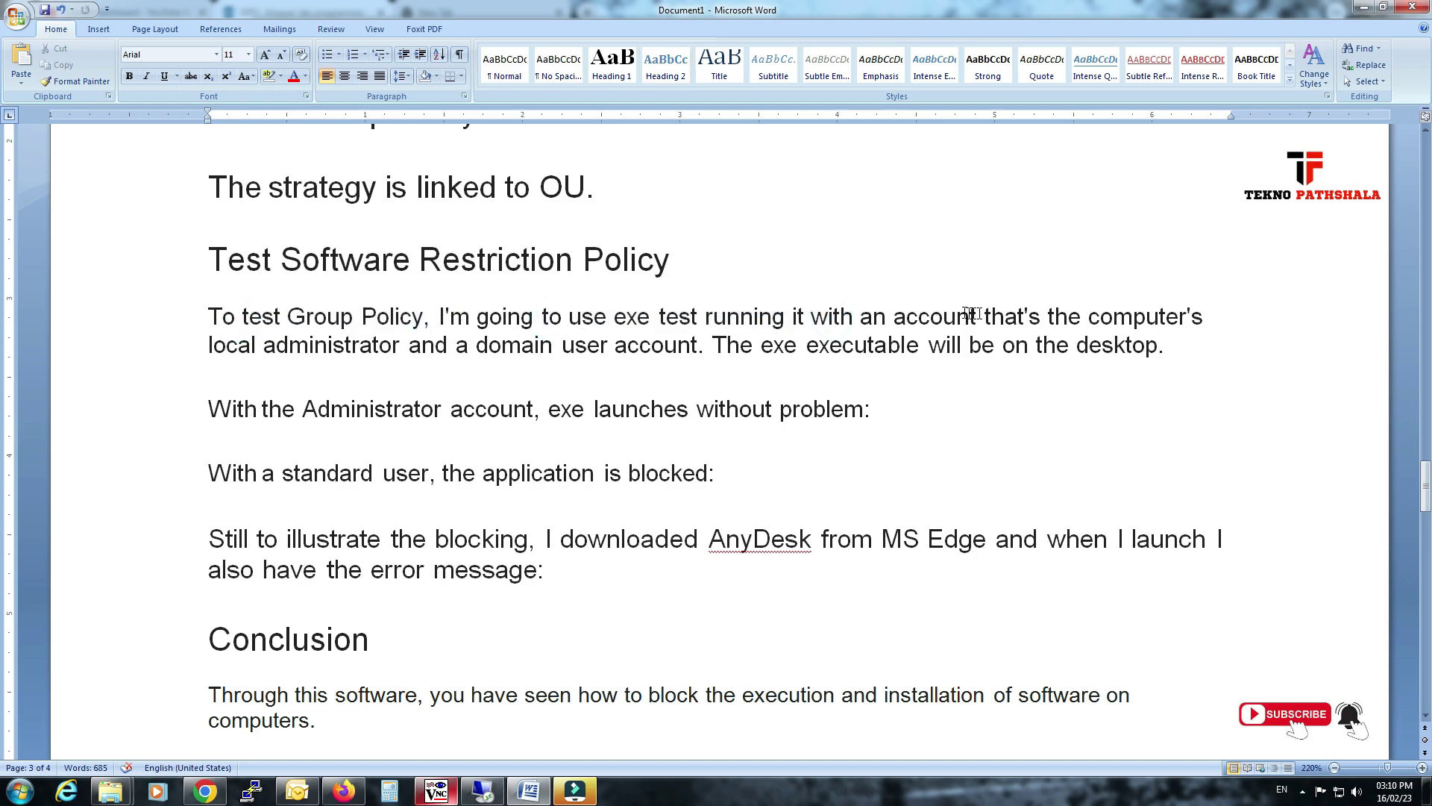
left_click_drag(320, 346, 469, 348)
left_click_drag(561, 346, 1075, 347)
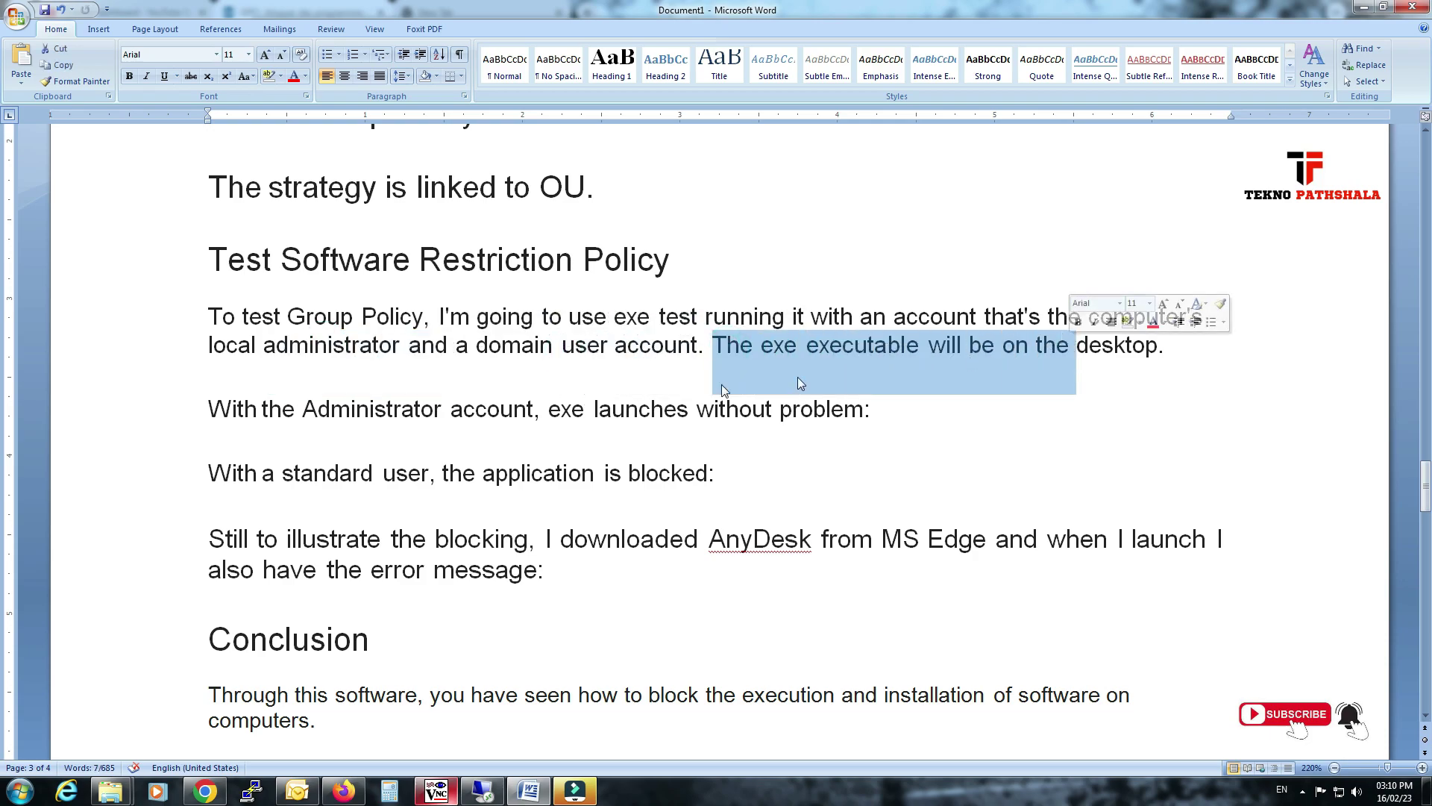
left_click_drag(302, 410, 441, 418)
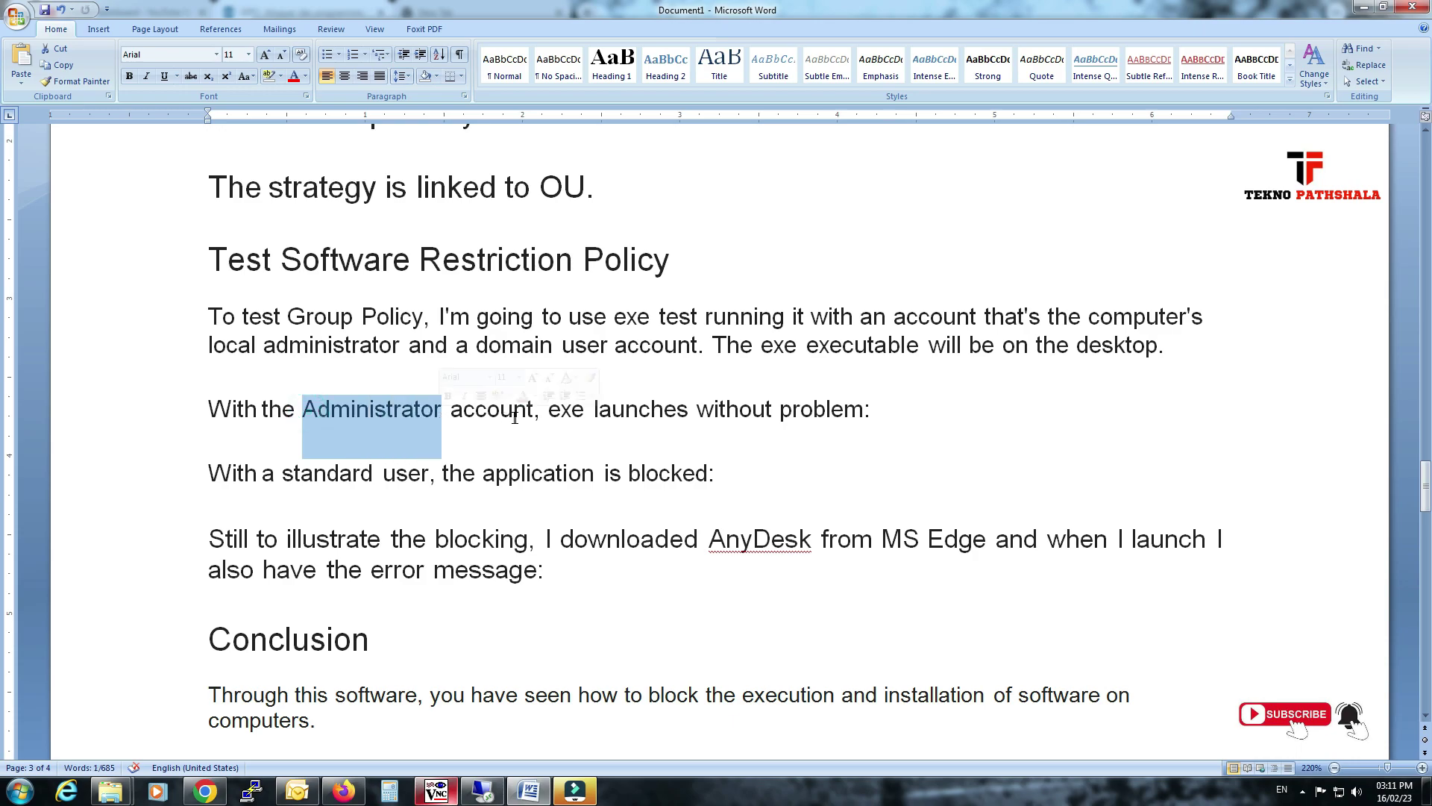
left_click_drag(594, 411, 828, 416)
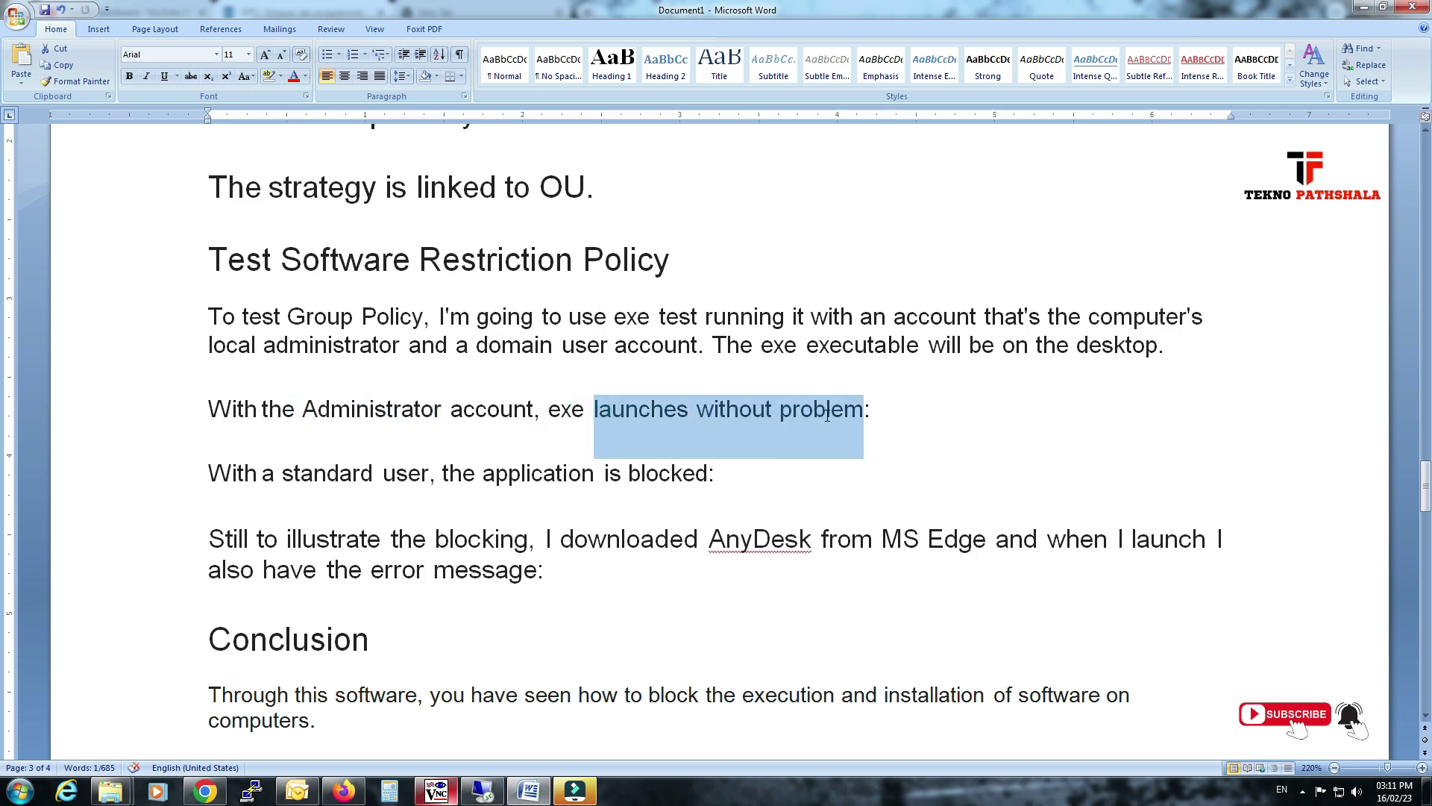
left_click(496, 398)
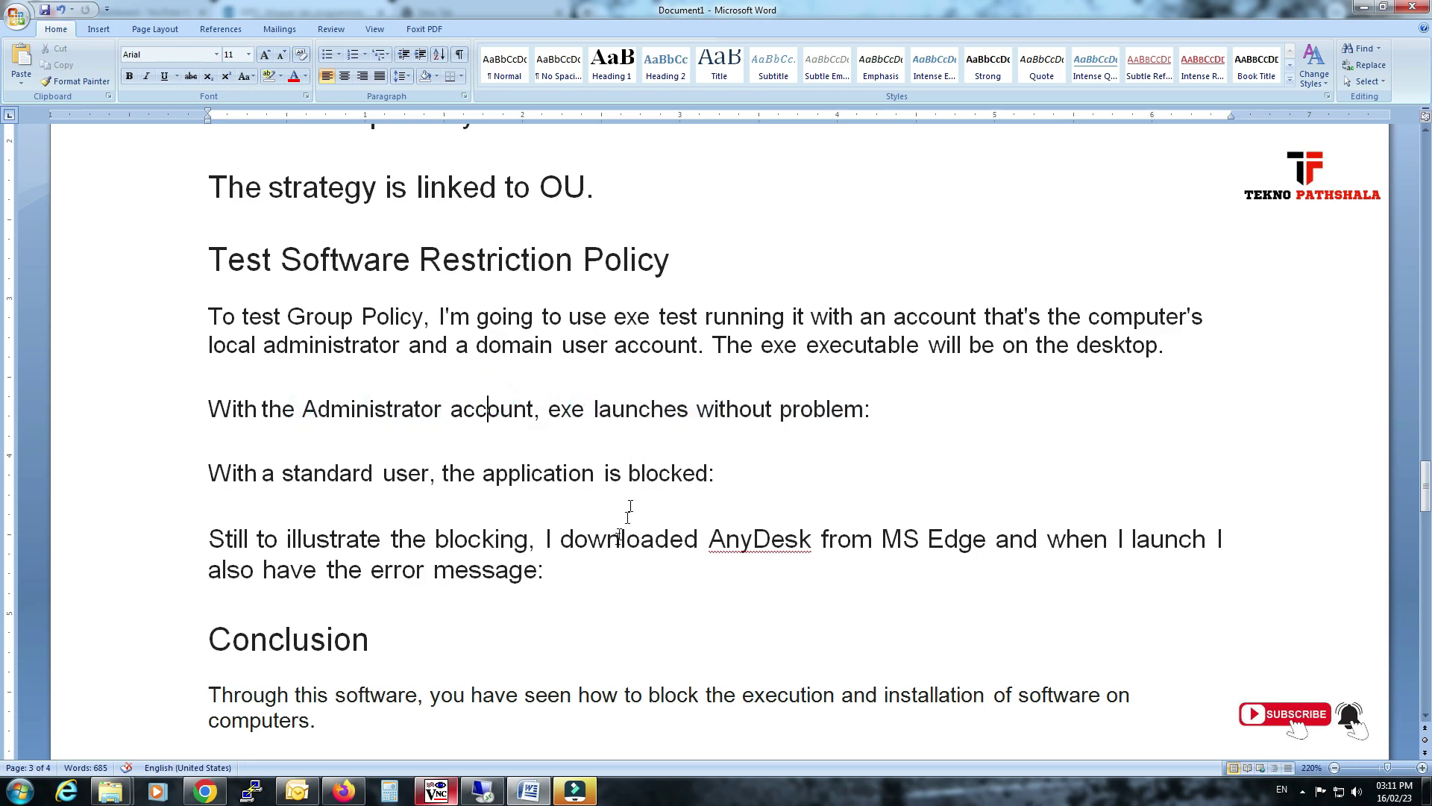
Watch the VM reboot in TightVNC, then return to the remote Active Directory session.
left_click(482, 791)
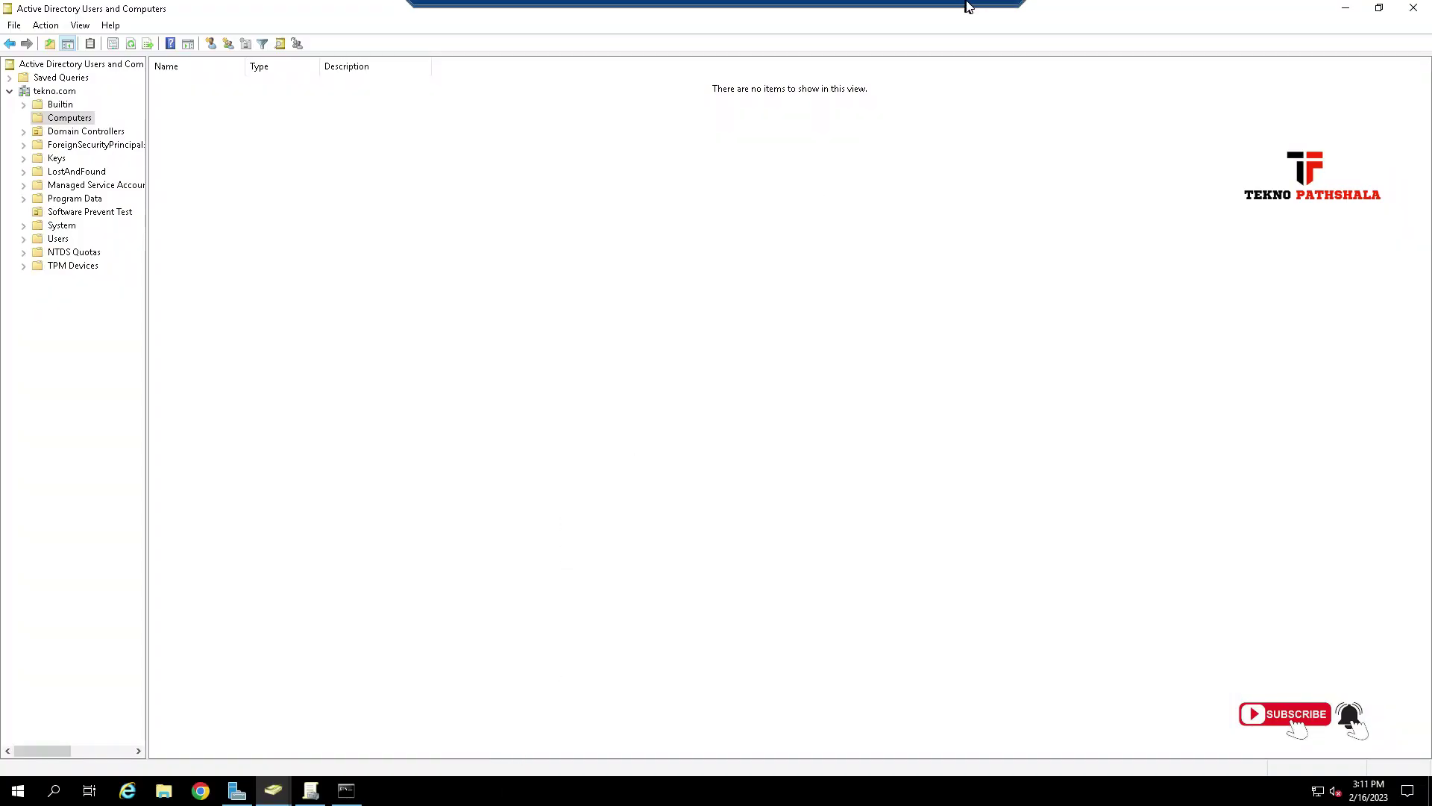
left_click(968, 7)
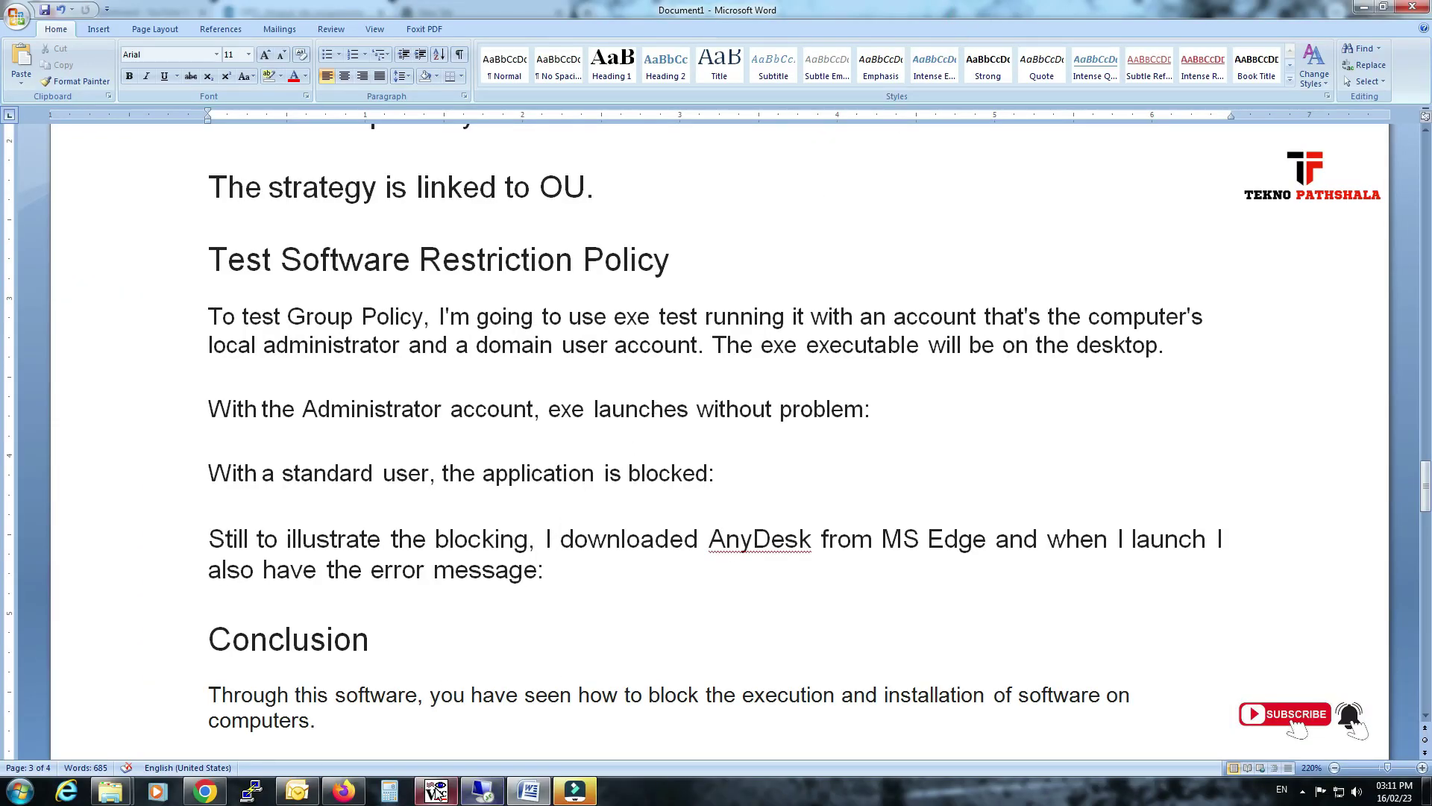
left_click(436, 791)
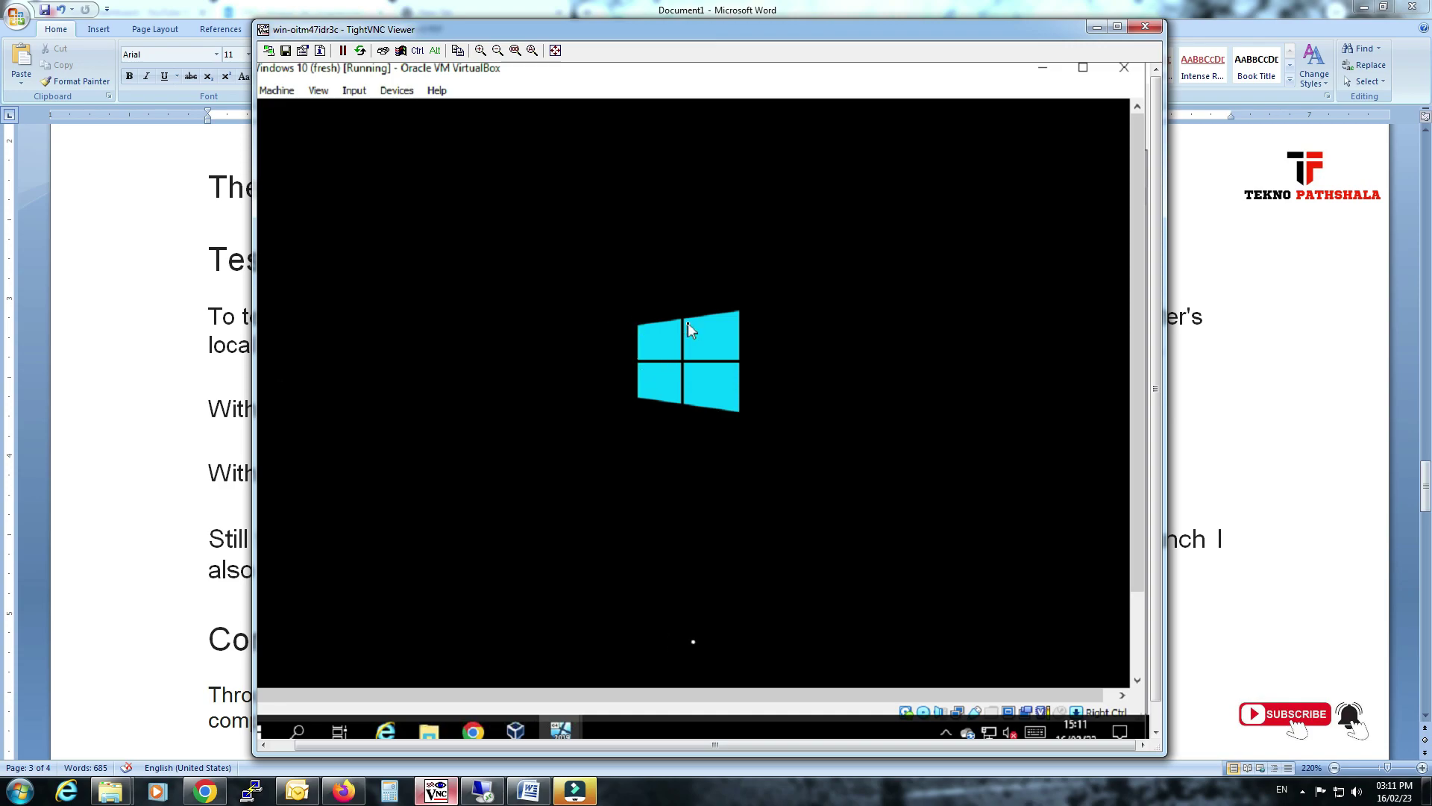
left_click(481, 790)
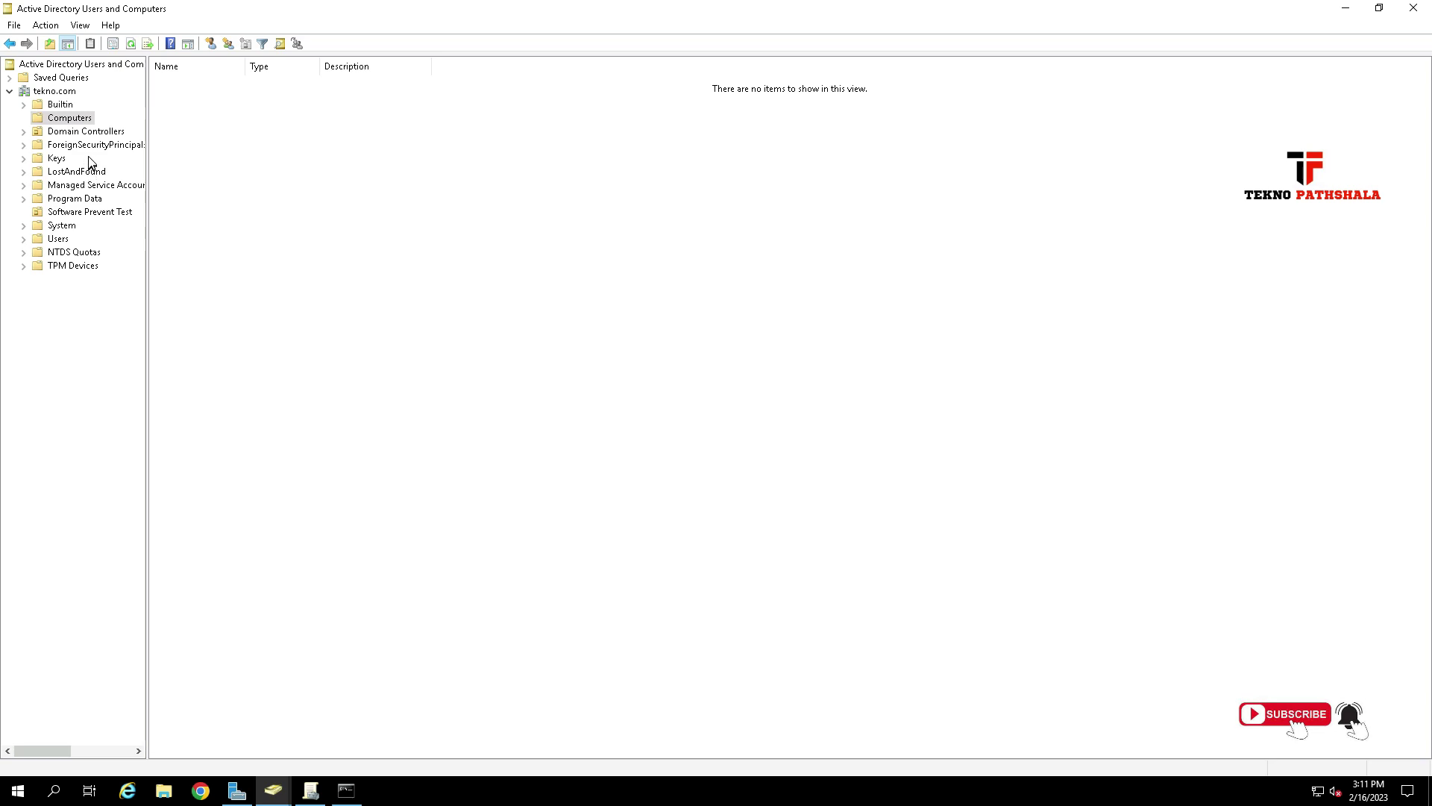
Refresh Computers and review DESKTOP-LON4BJA's operating system details in its properties.
right_click(254, 112)
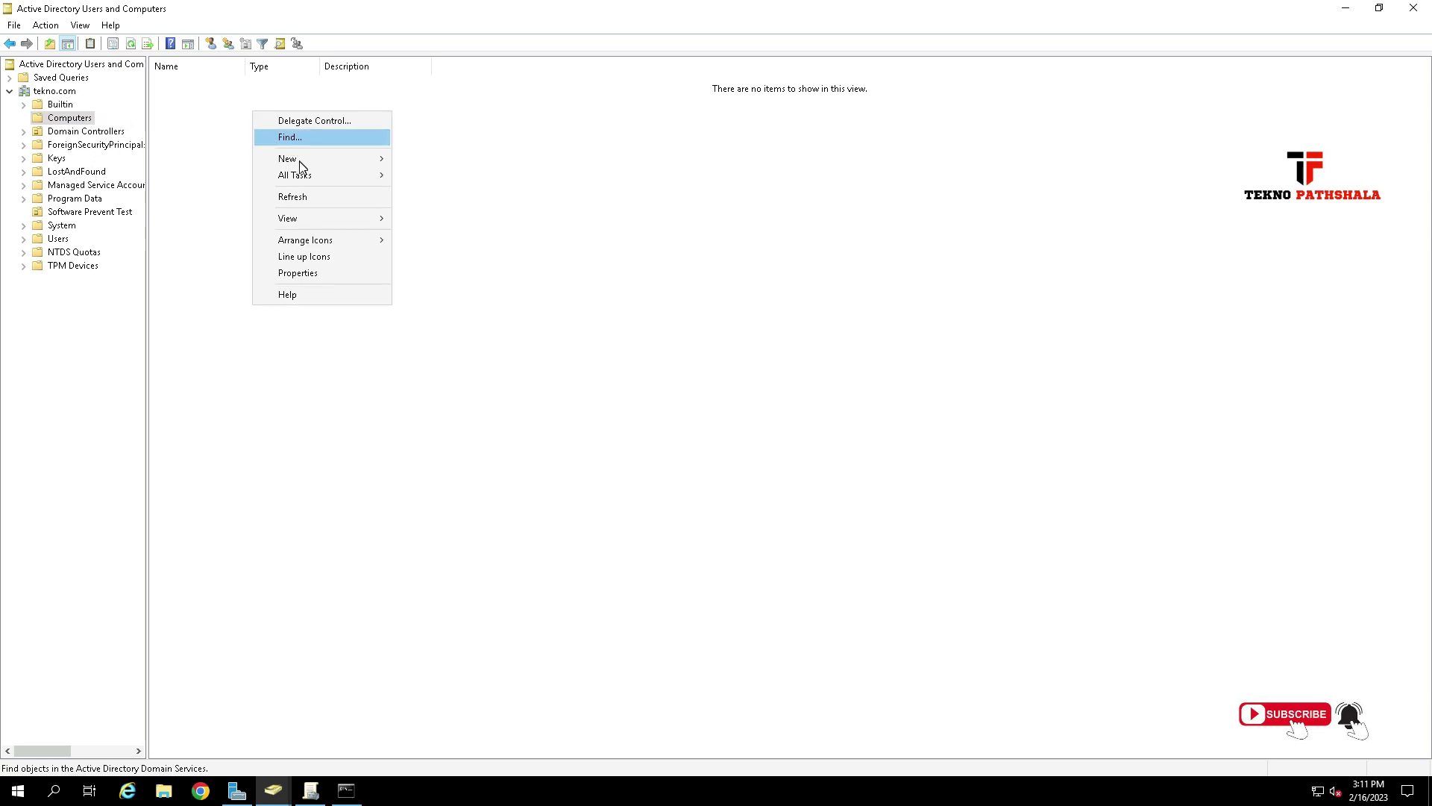
left_click(305, 198)
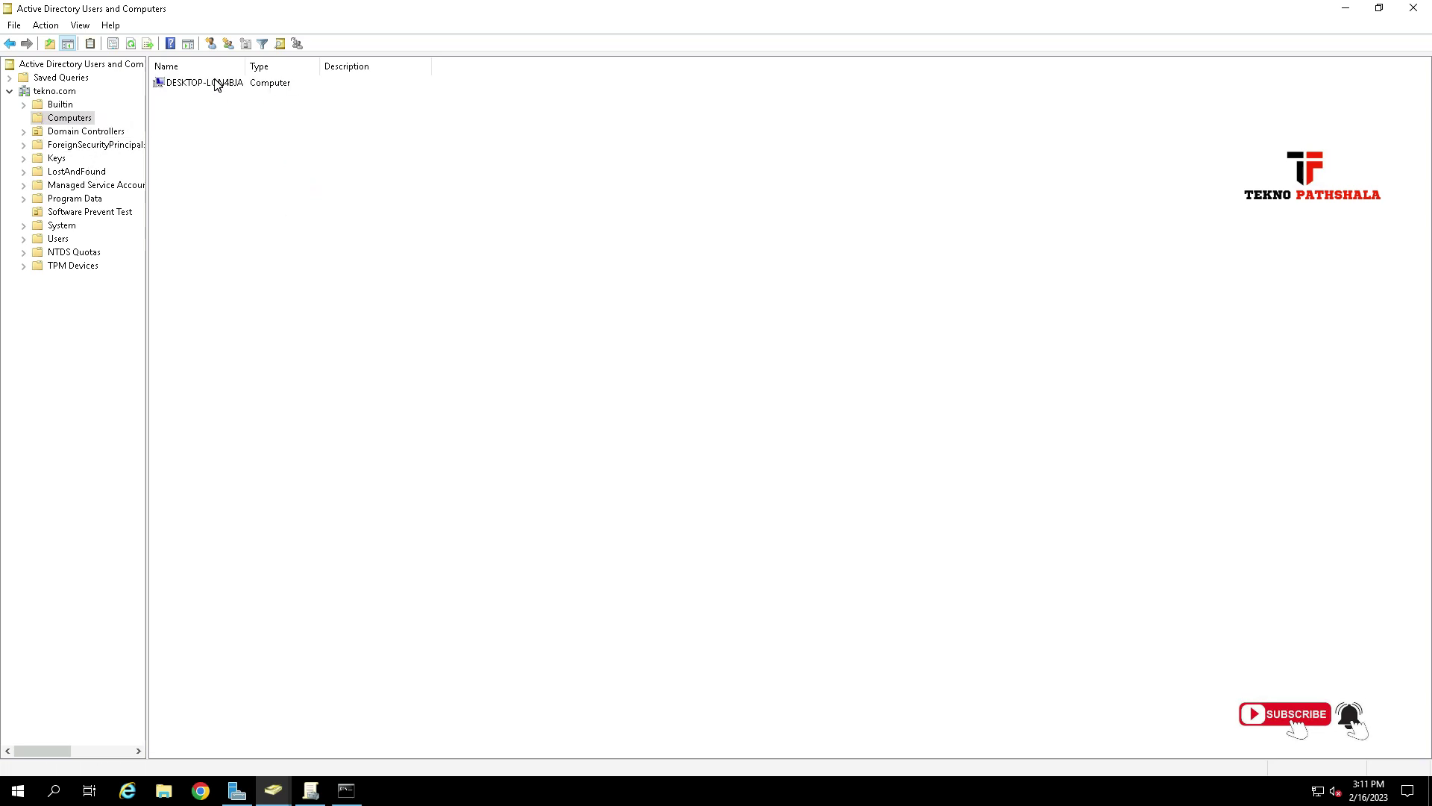
left_click(216, 84)
right_click(225, 84)
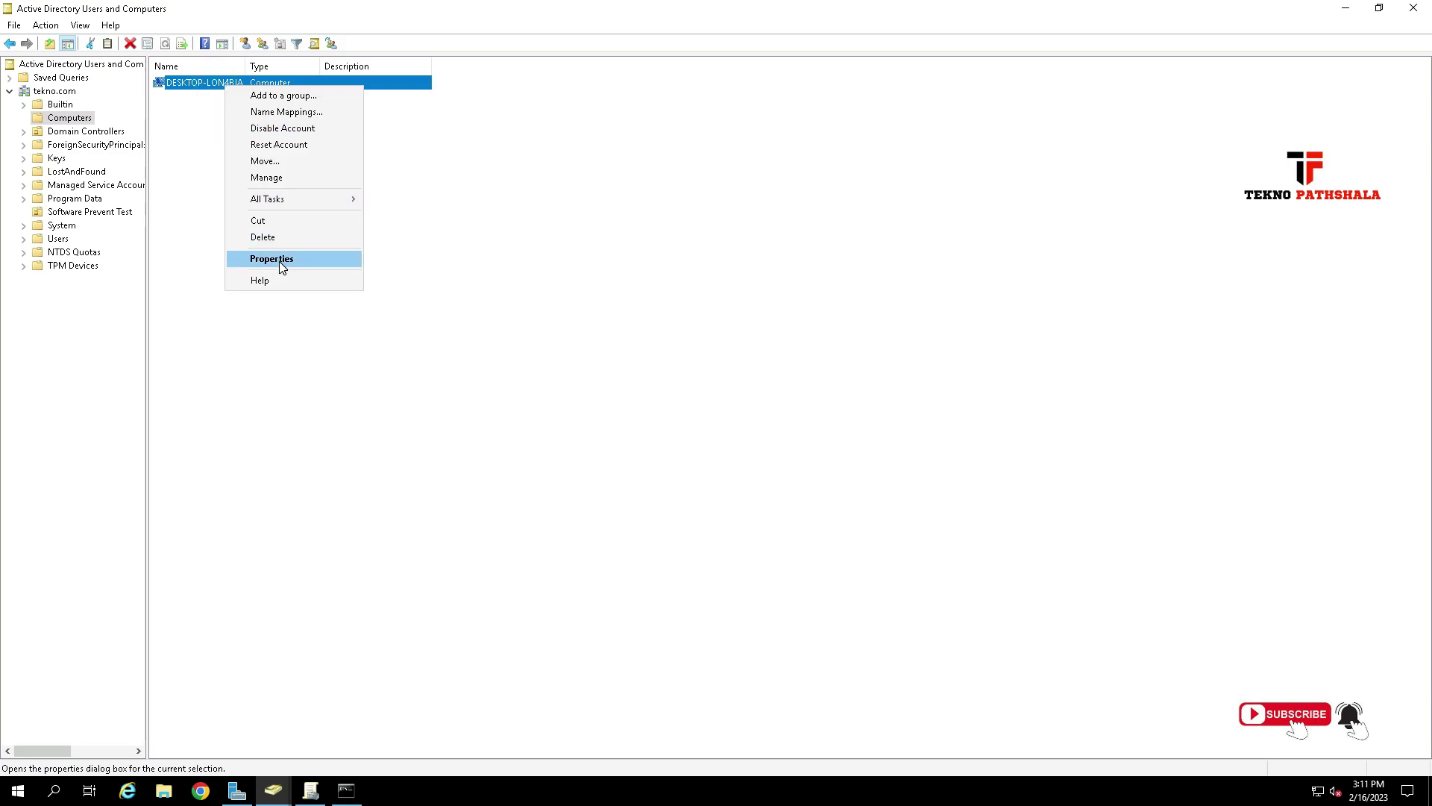
left_click(282, 262)
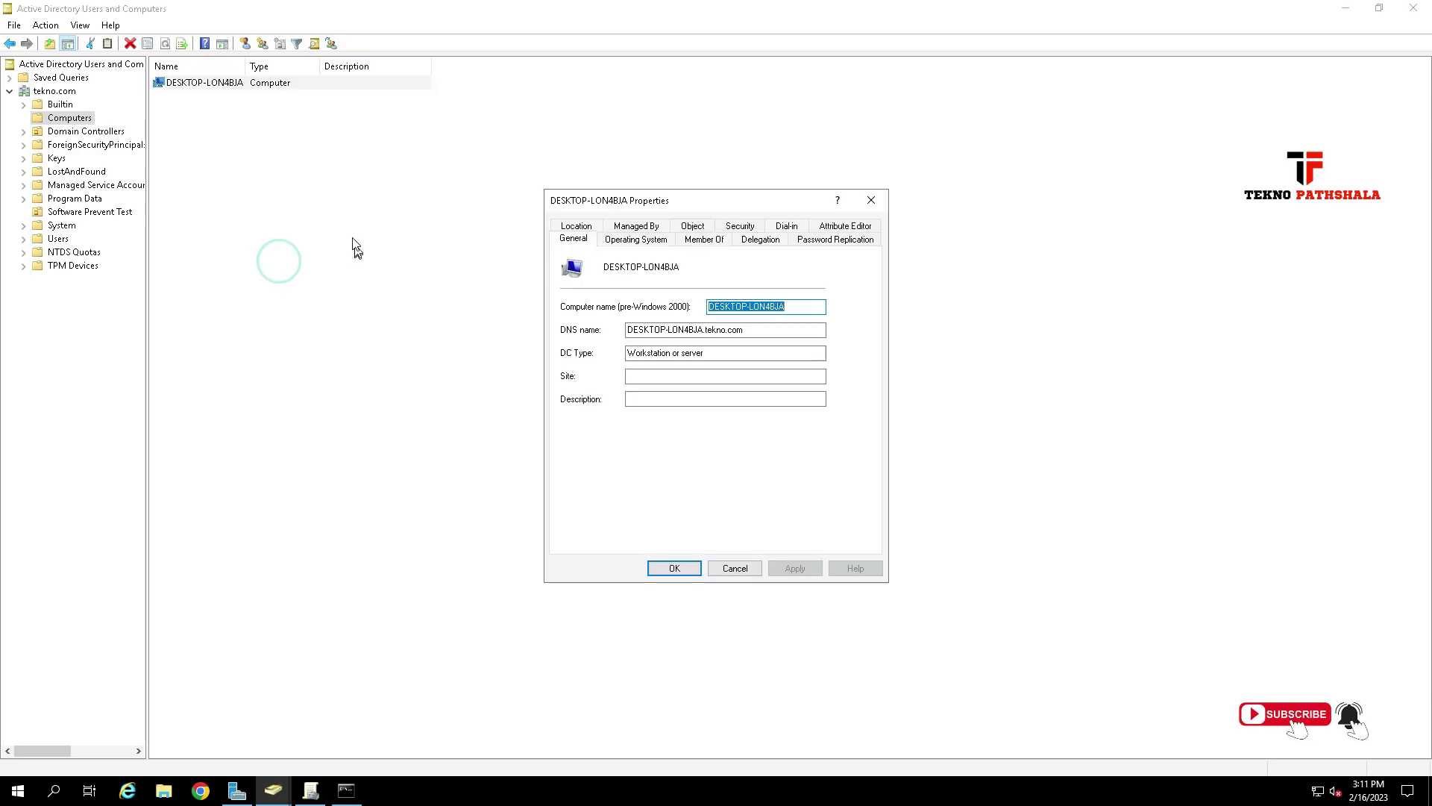
left_click(651, 245)
left_click(736, 567)
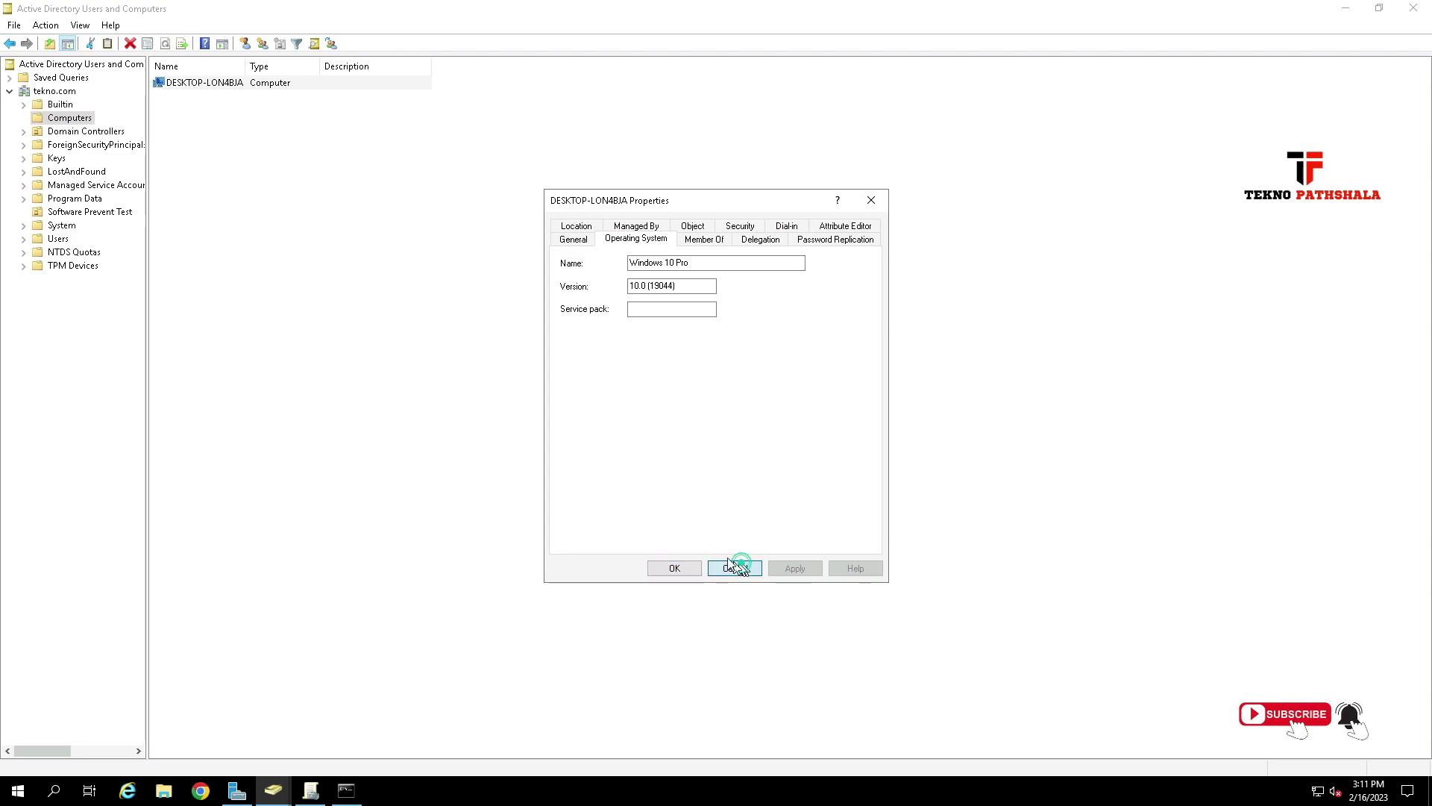
Move DESKTOP-LON4BJA into Software Prevent Test and verify it appears beside the software user.
left_click_drag(229, 90, 119, 216)
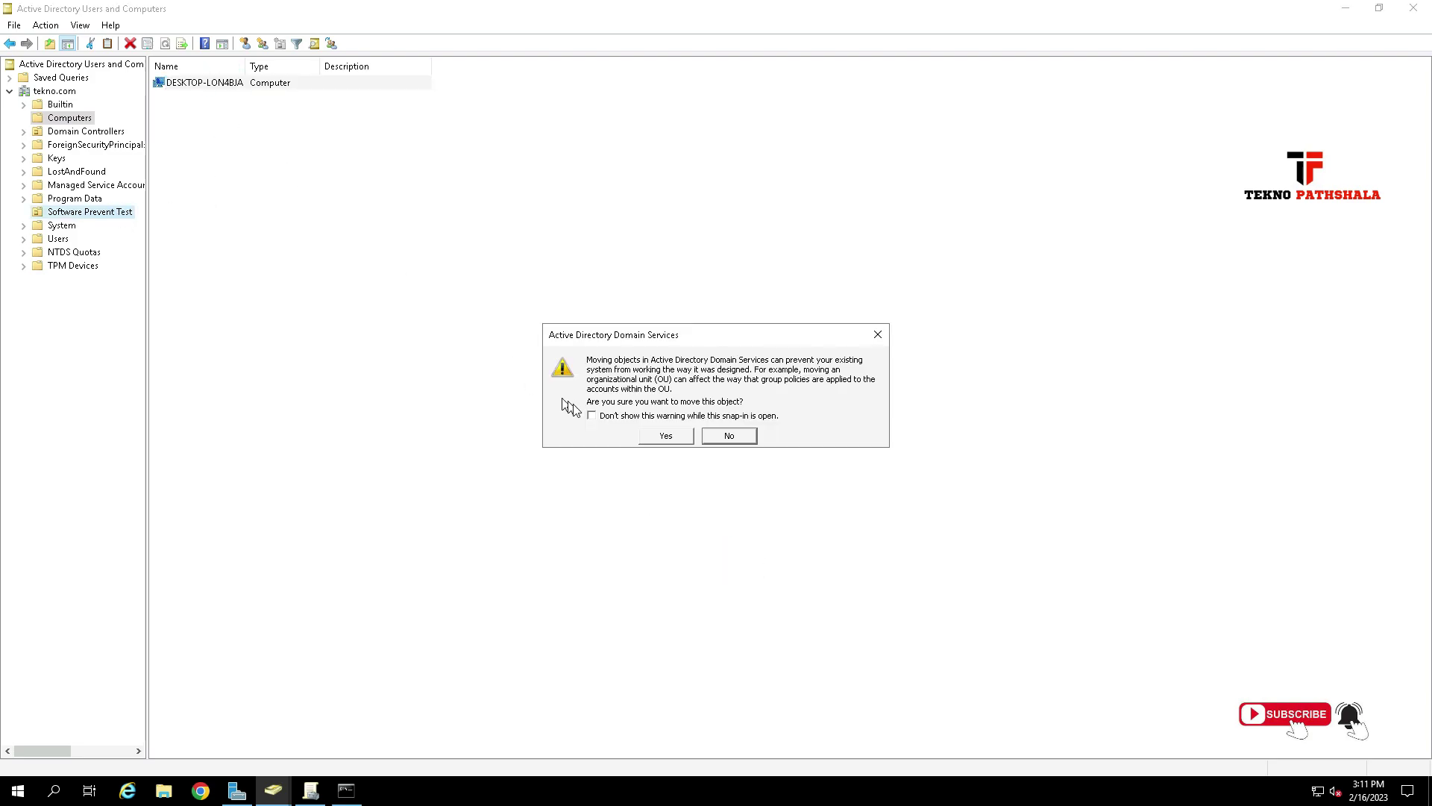
left_click(666, 435)
left_click(102, 213)
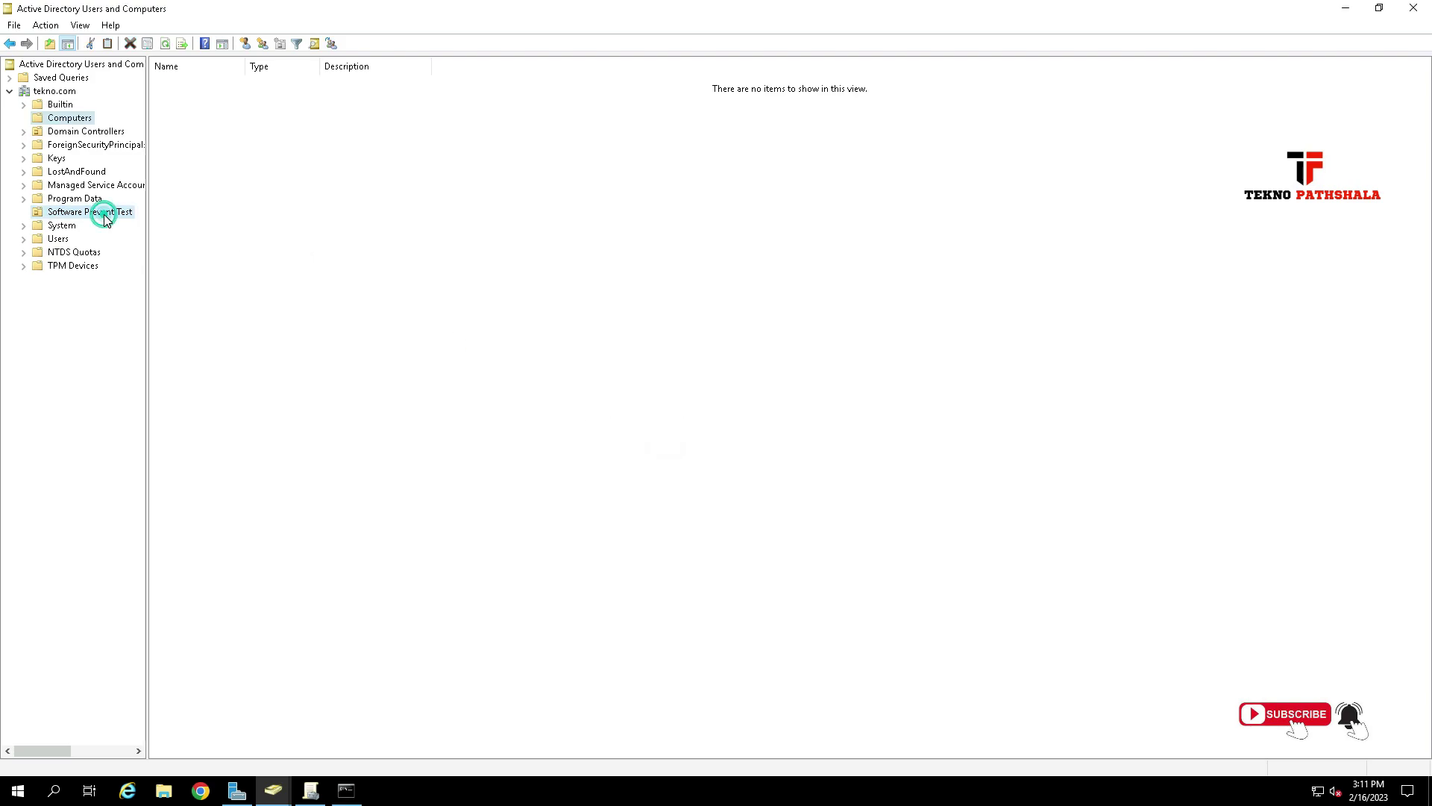
left_click(195, 99)
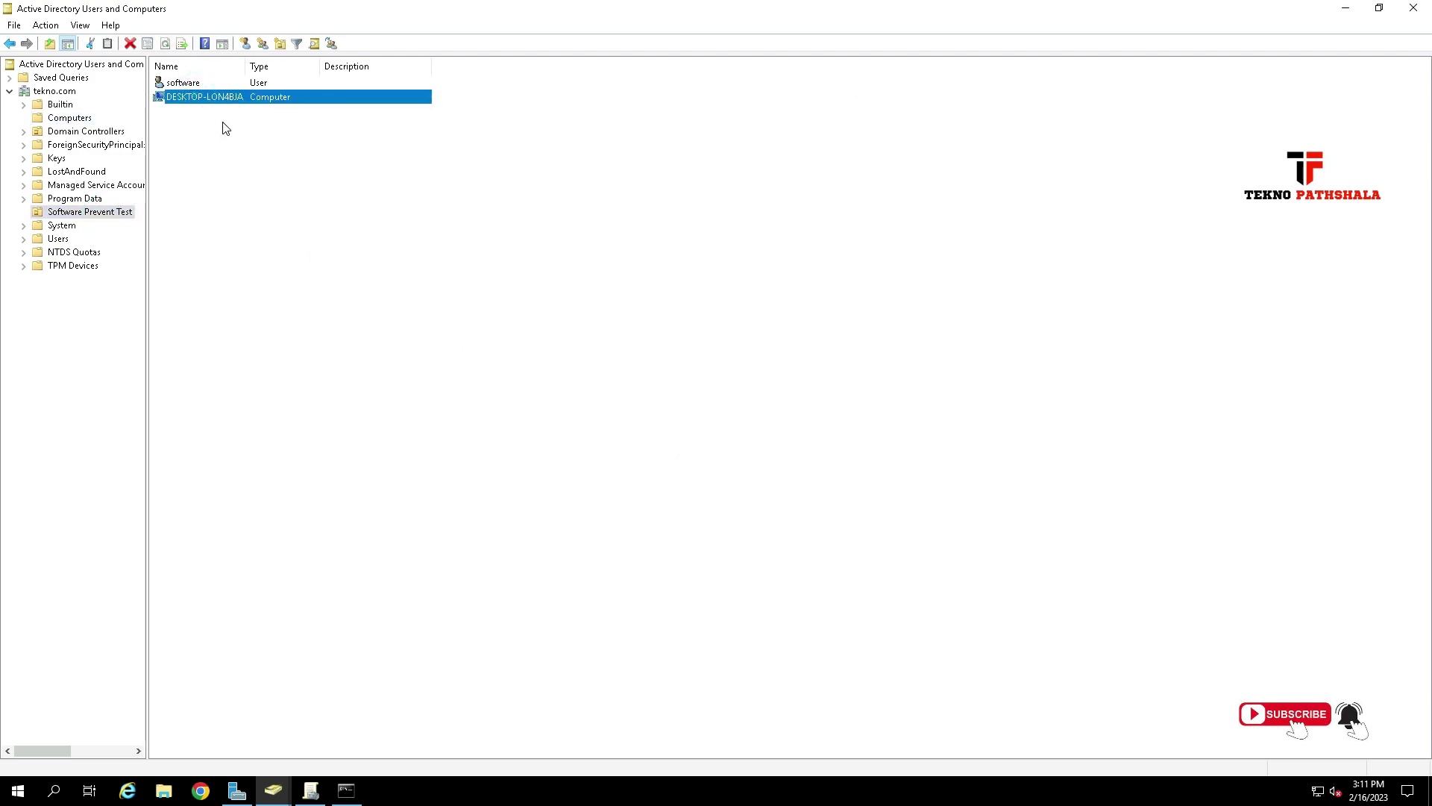
left_click(174, 83)
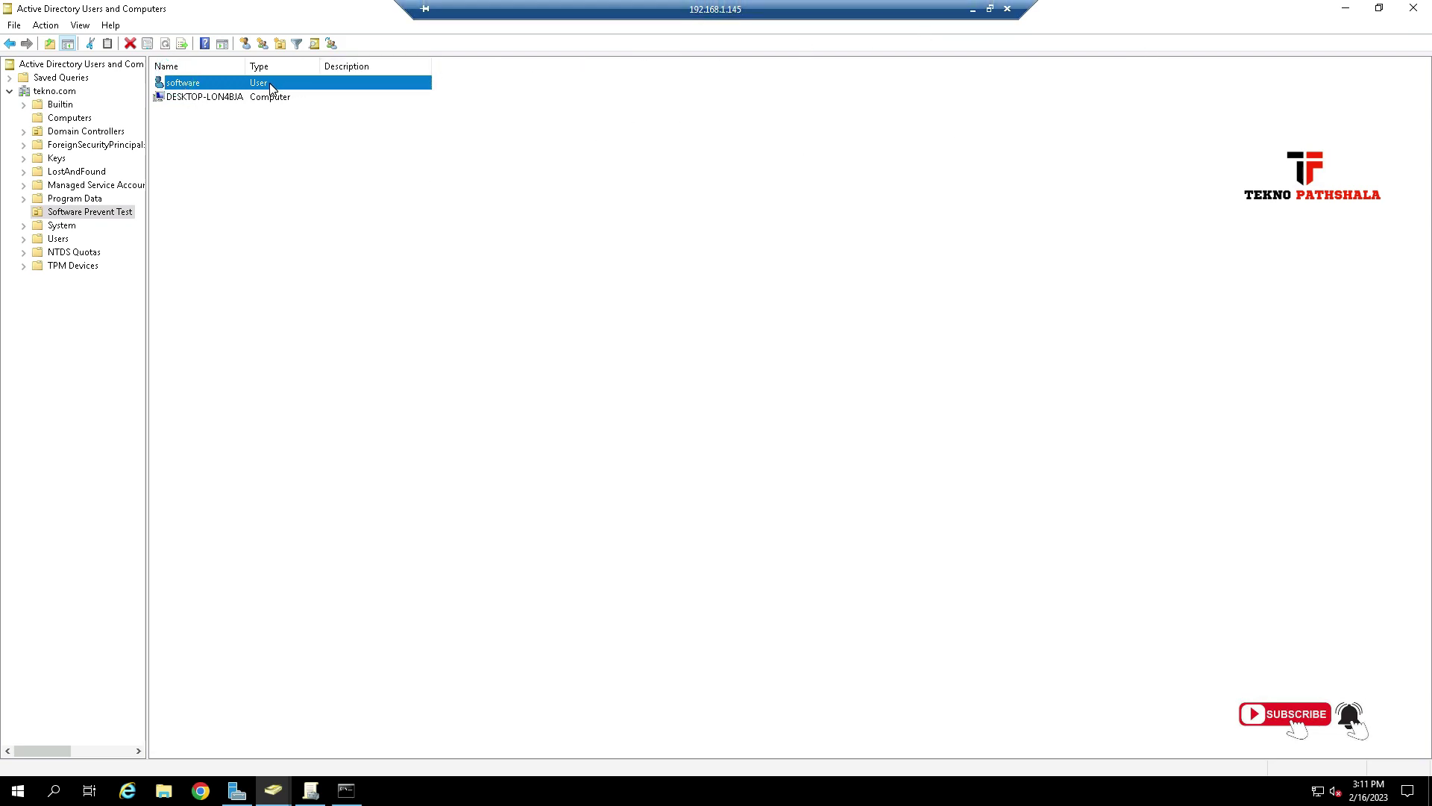
Sign in to the VM as Other user with the tekno.com domain administrator account.
left_click(972, 9)
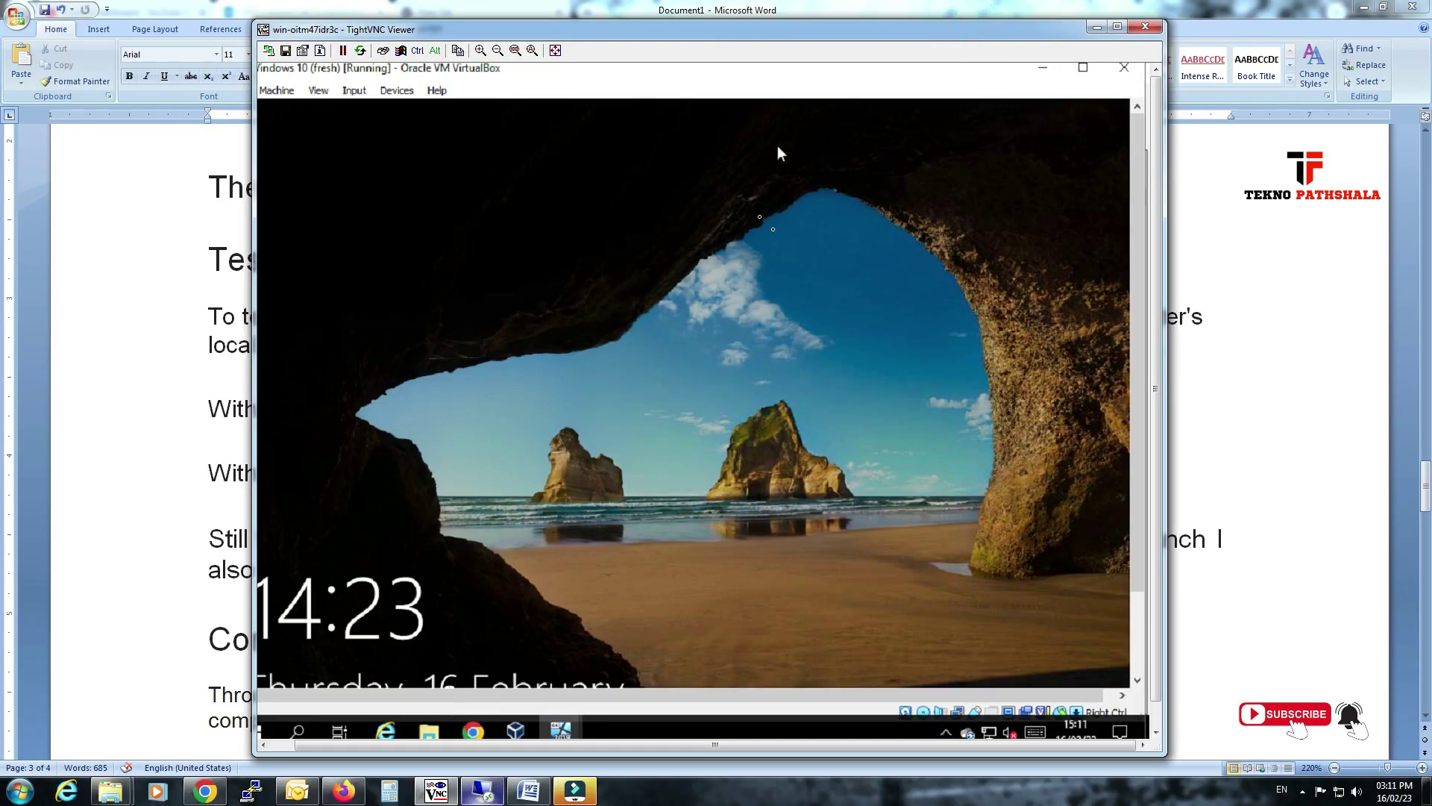
left_click(740, 325)
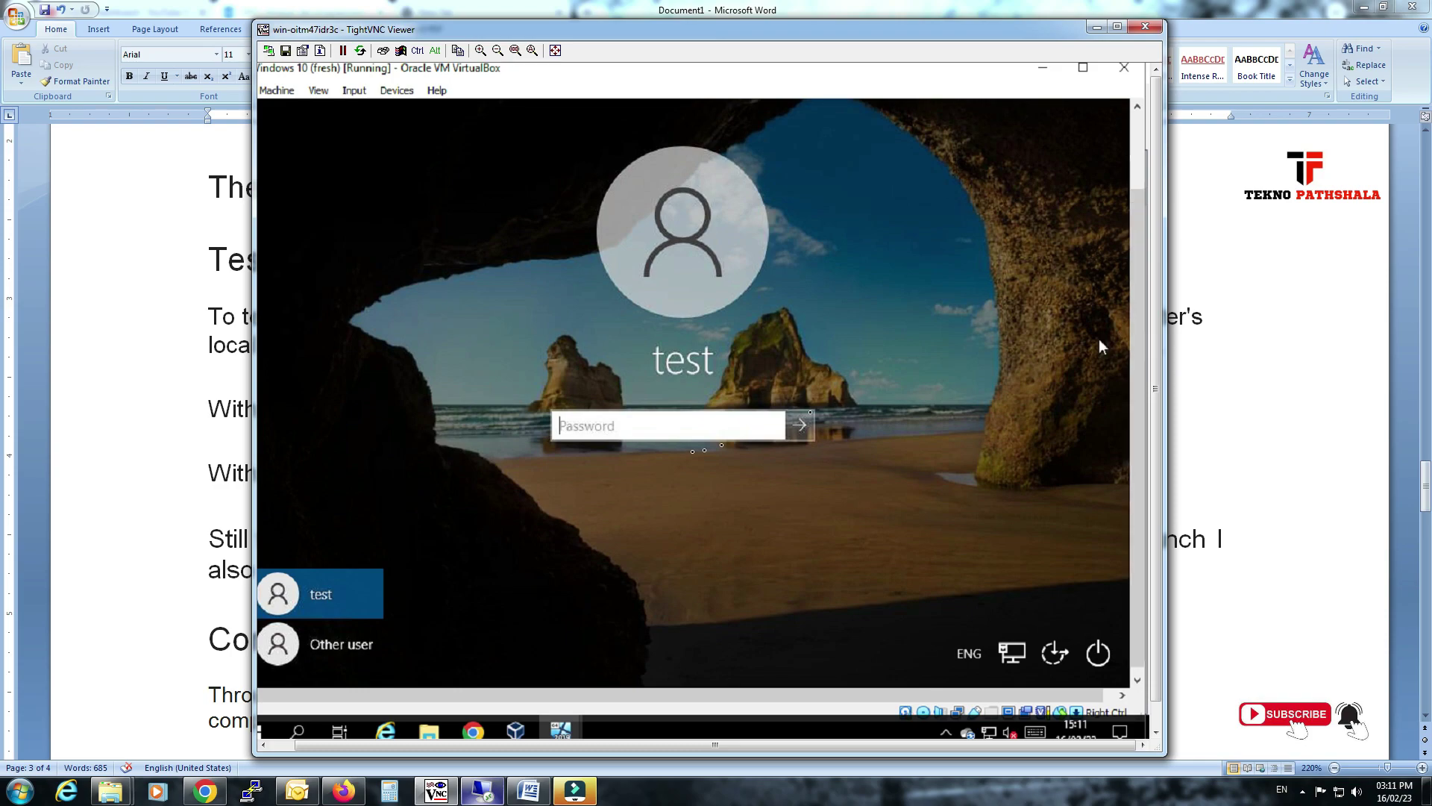
left_click(350, 646)
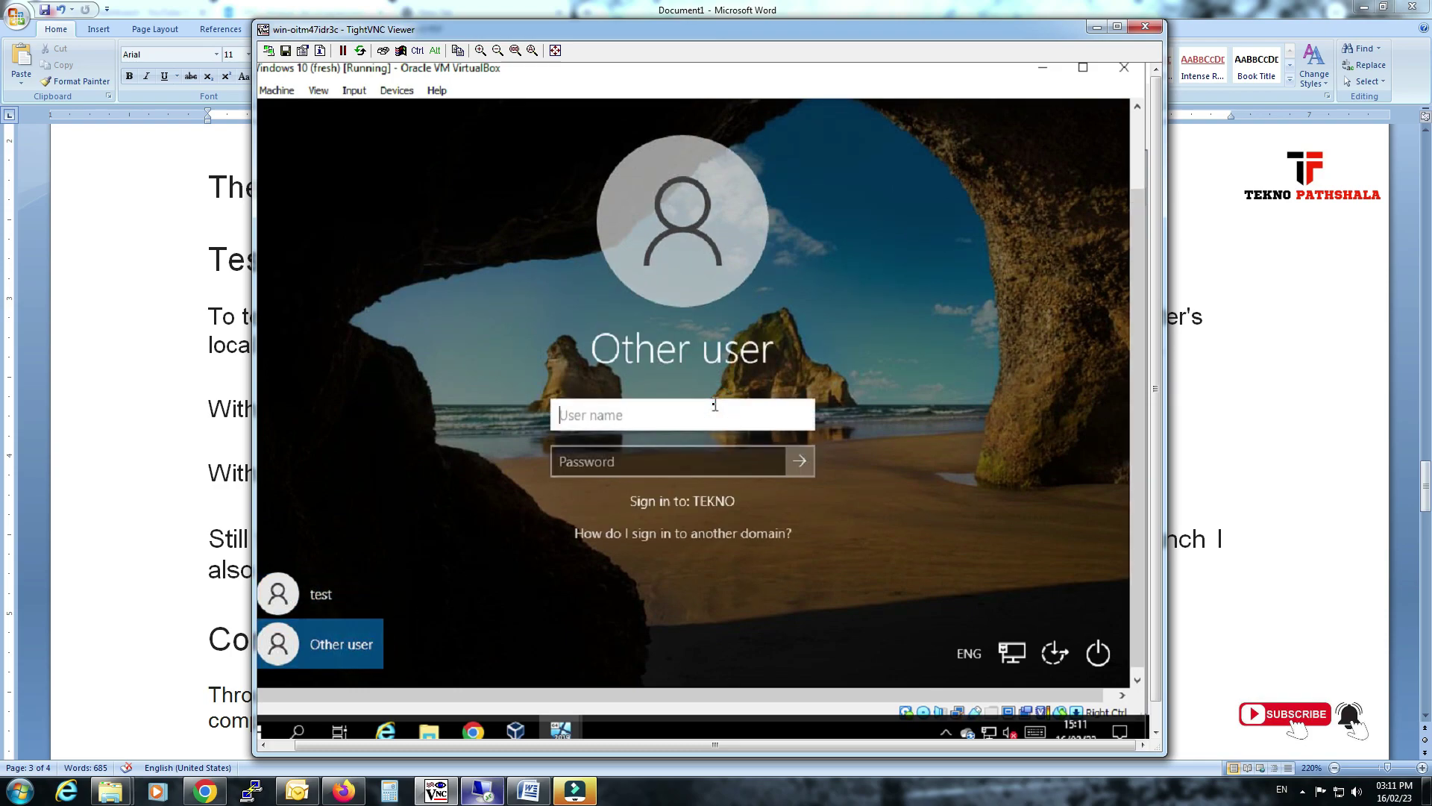
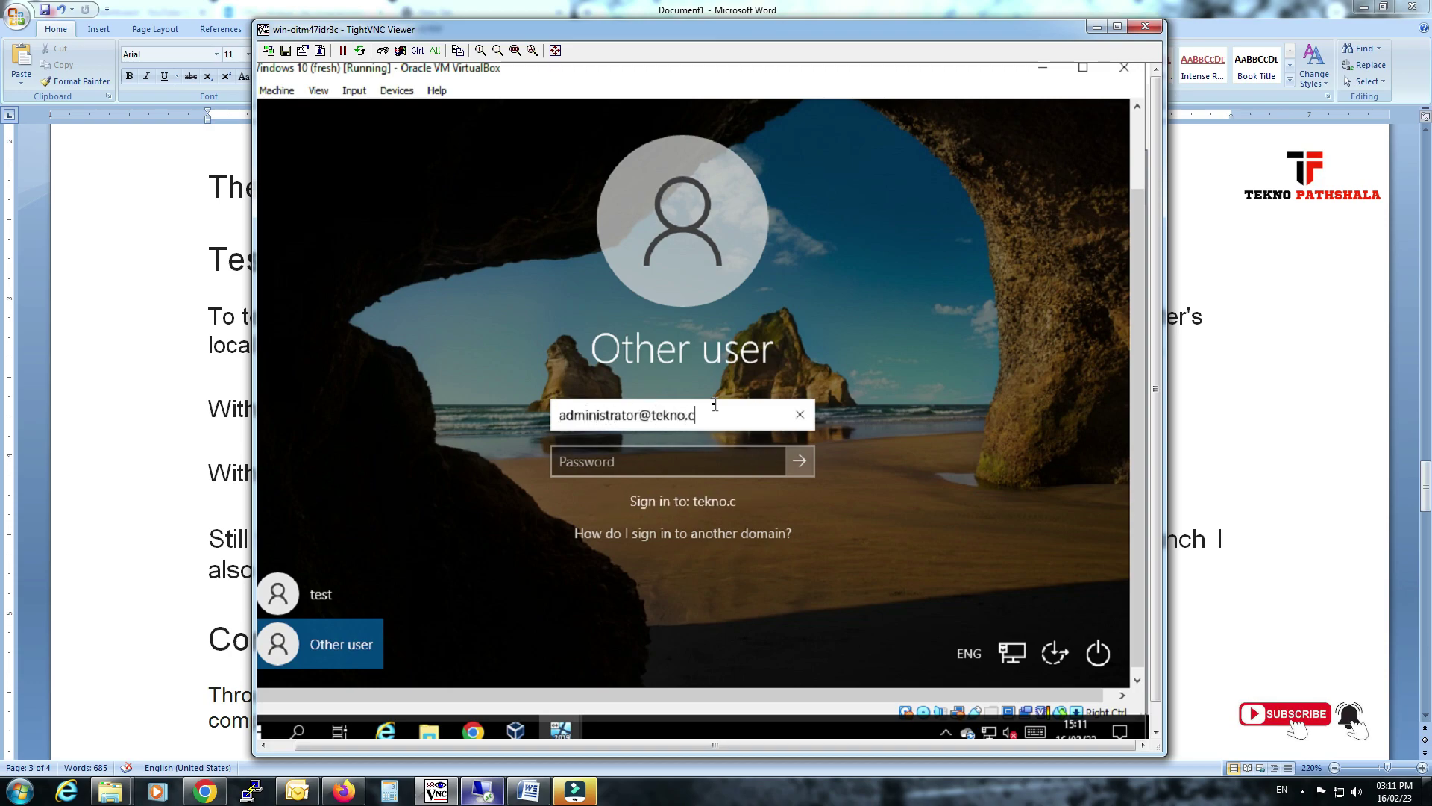
key("Tab")
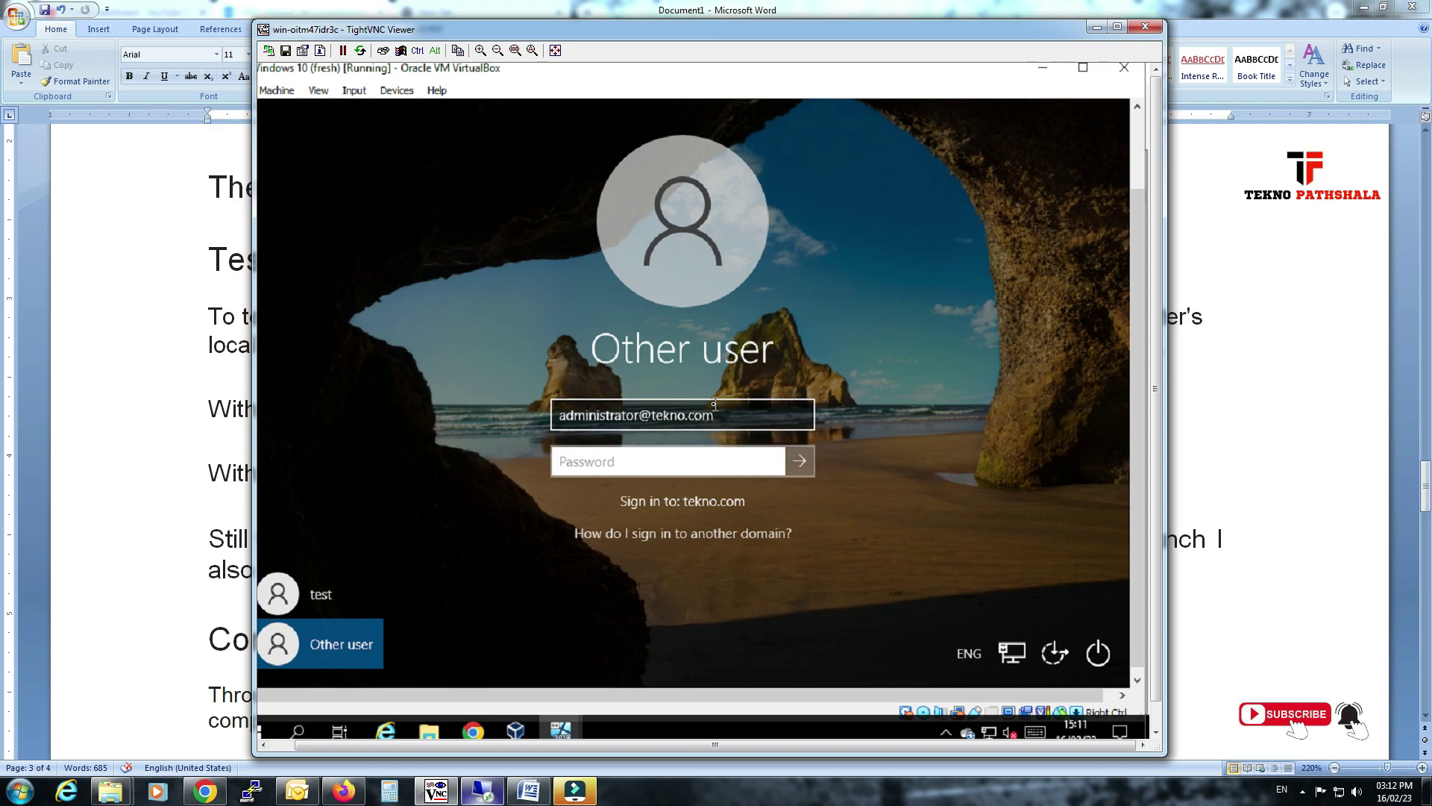
type("••")
key("Return")
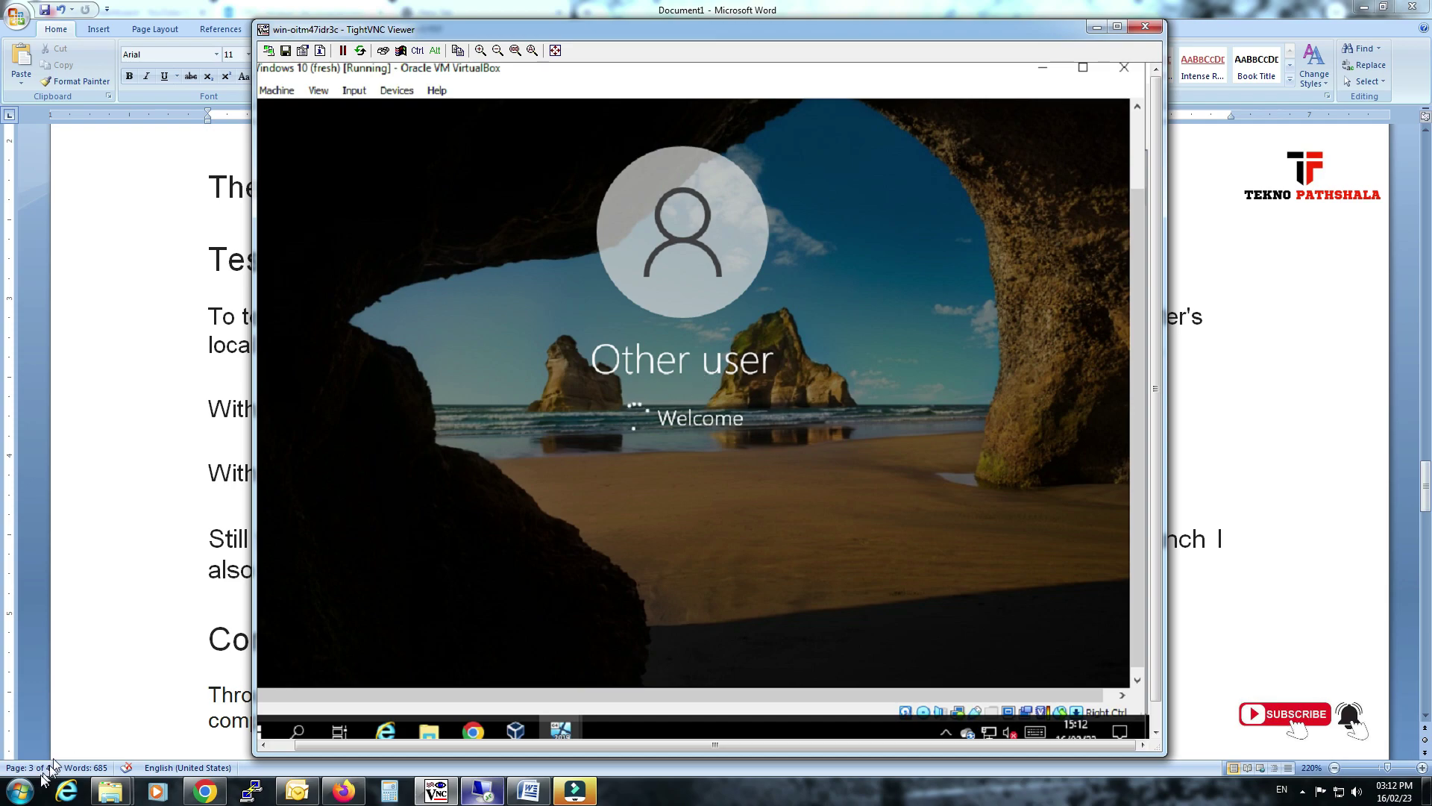
Launch Remote Desktop Connection, clear the saved user name, and connect to 192.168.1.214.
left_click(19, 791)
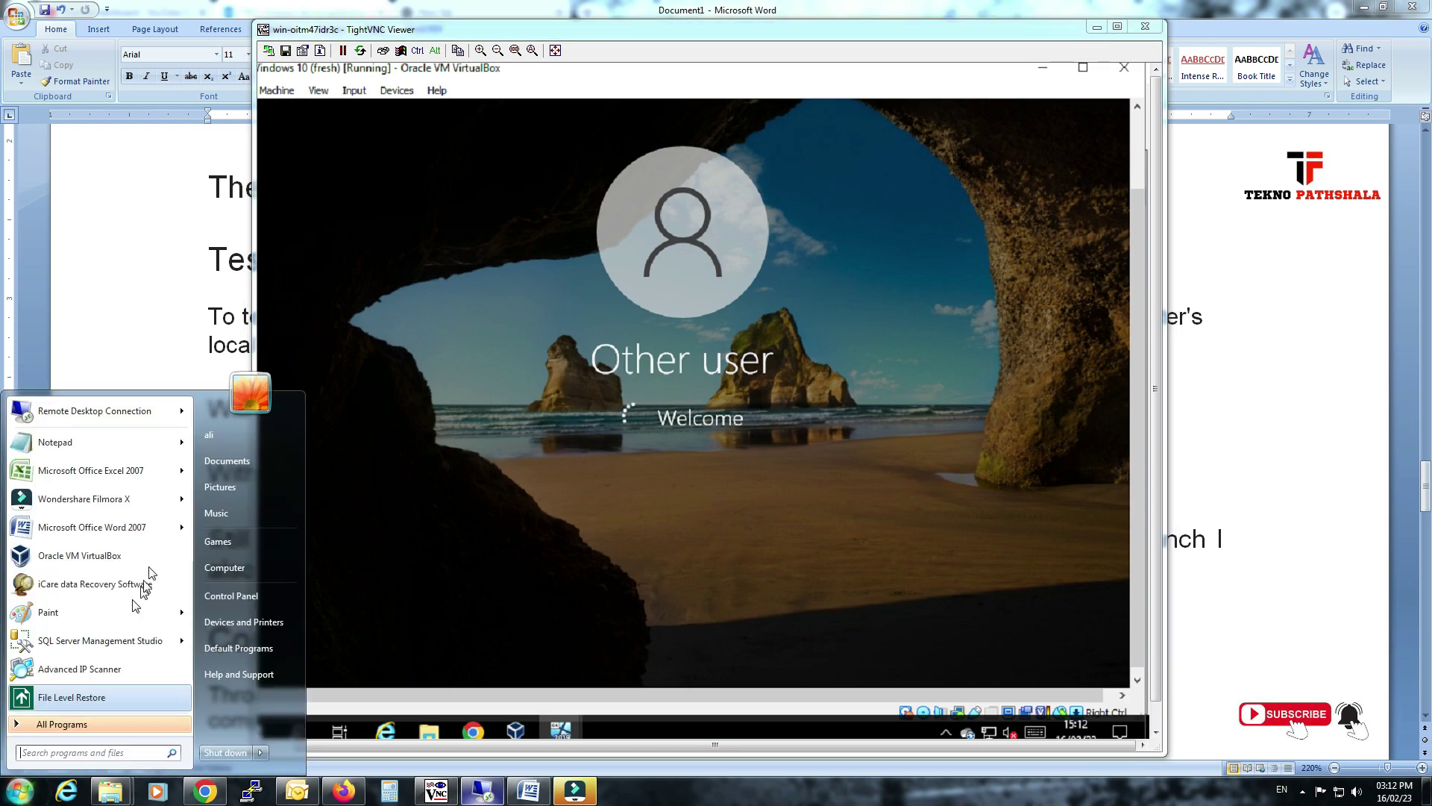
left_click(105, 415)
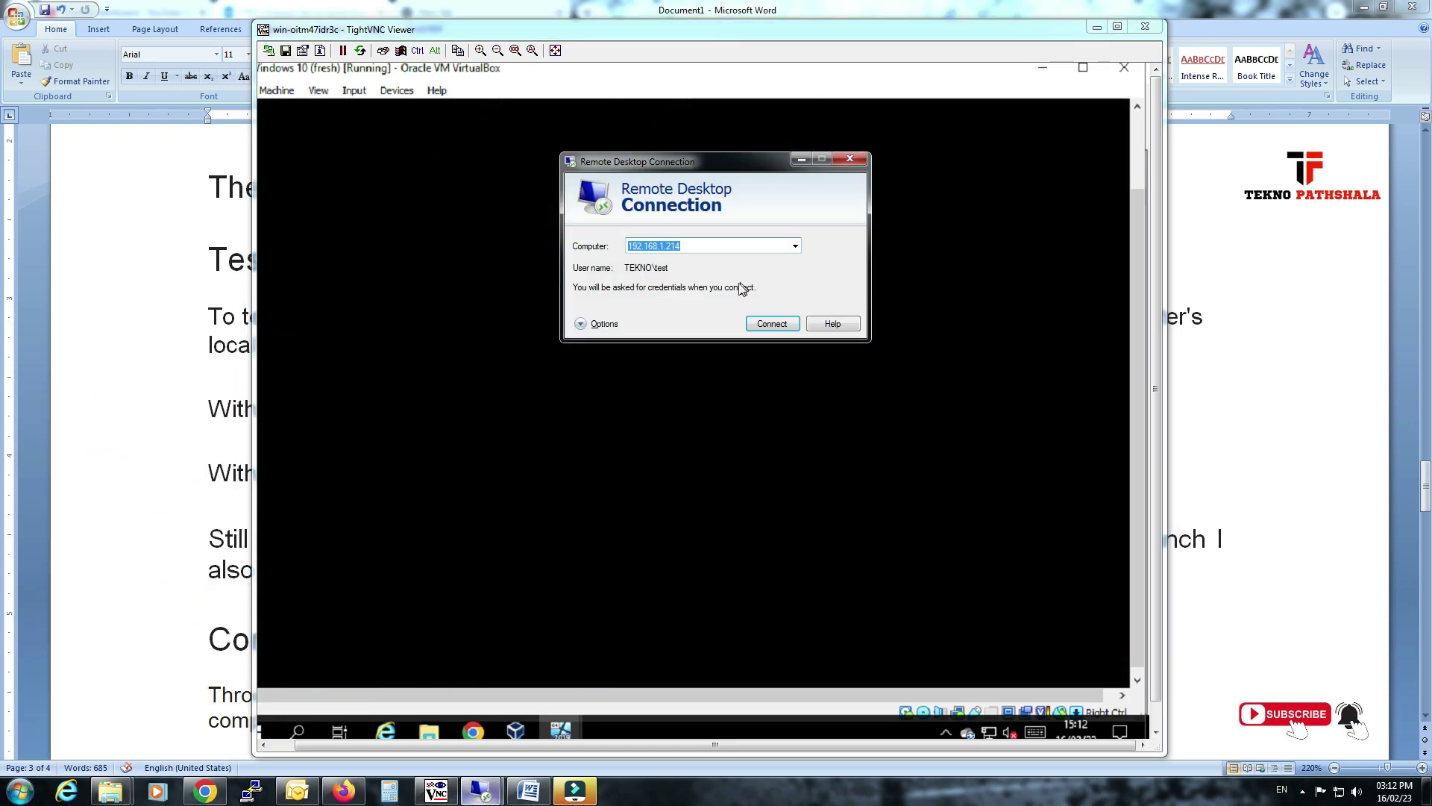
left_click(597, 324)
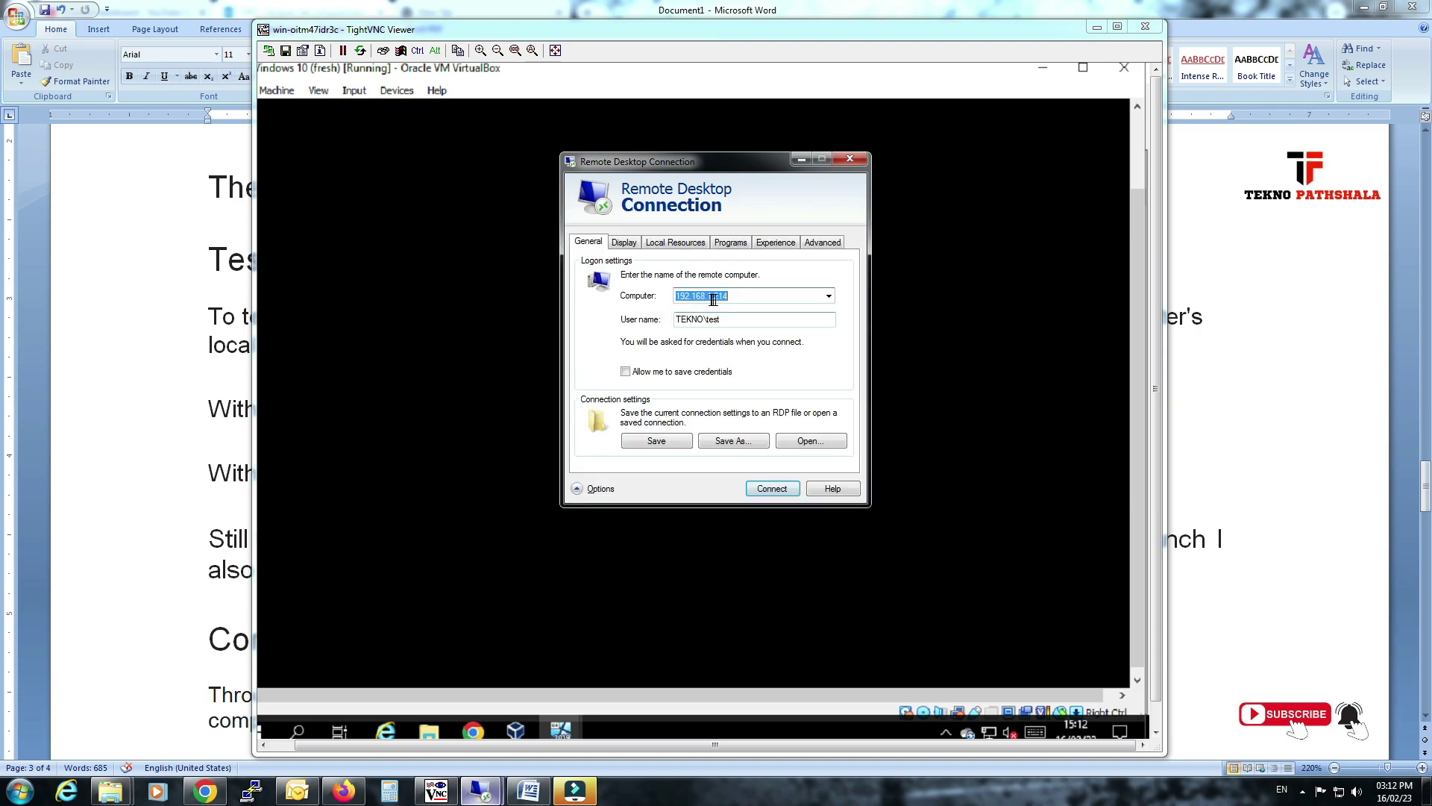
double_click(738, 319)
key("BackSpace")
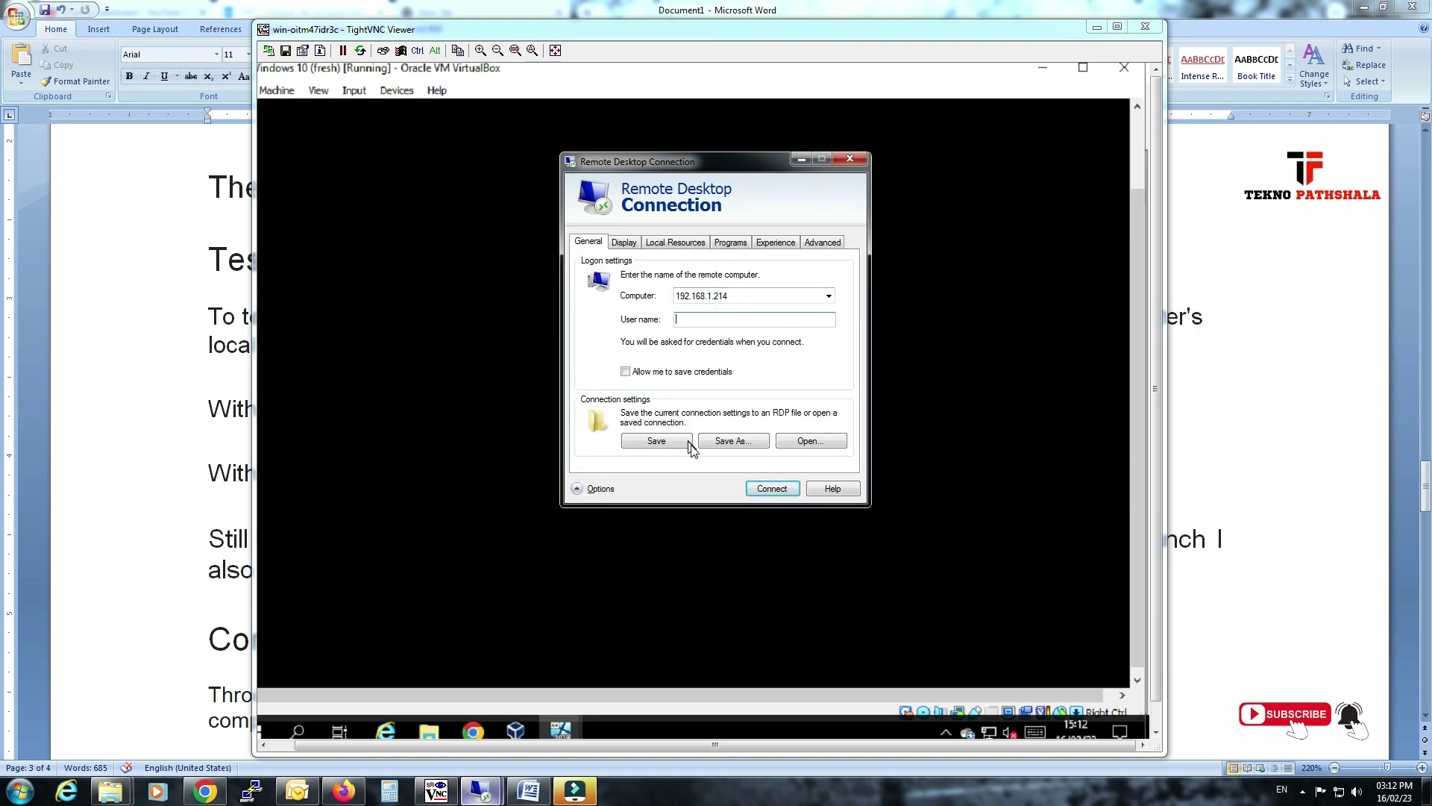
left_click(772, 489)
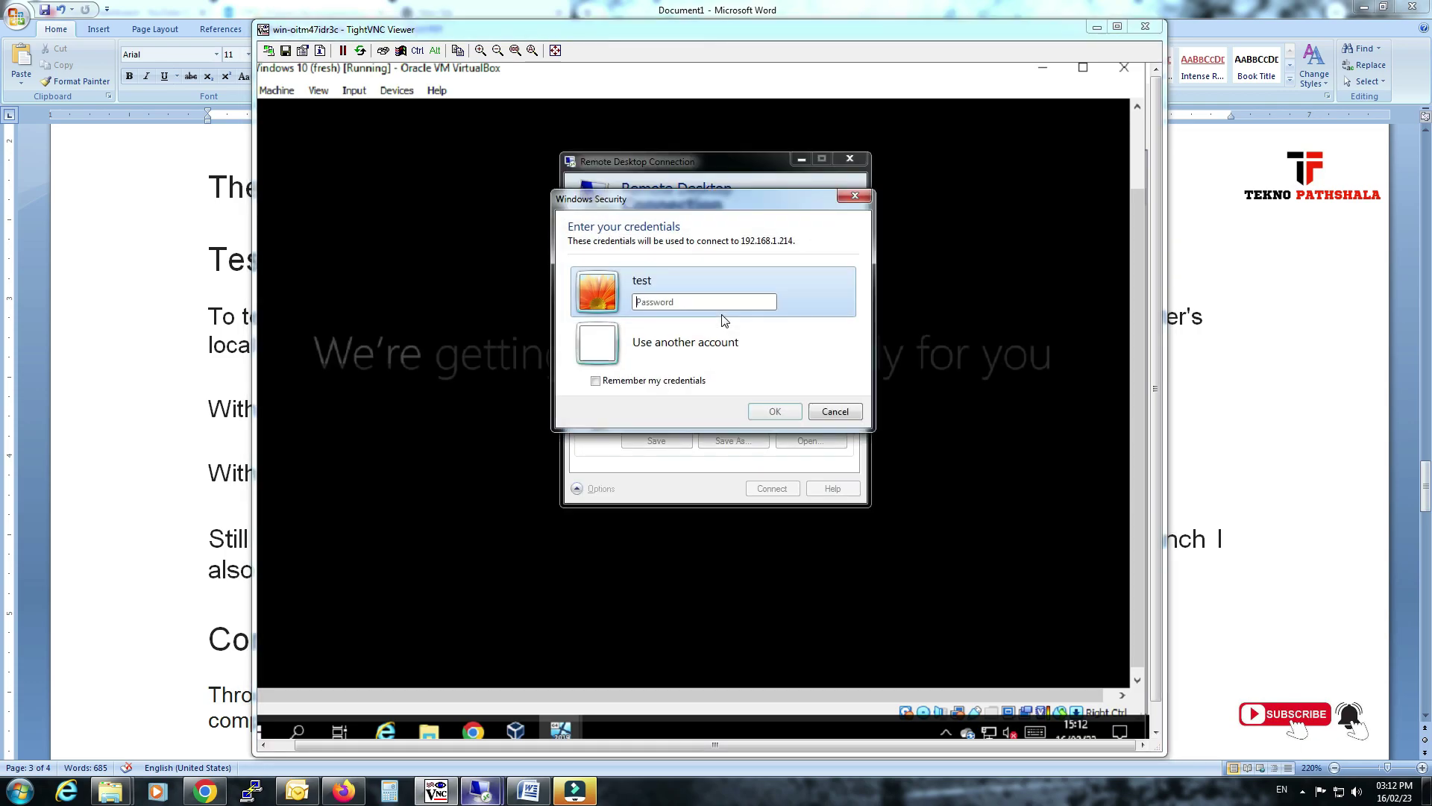
Sign in with the tekno.com domain administrator account and accept the certificate permanently.
left_click(698, 328)
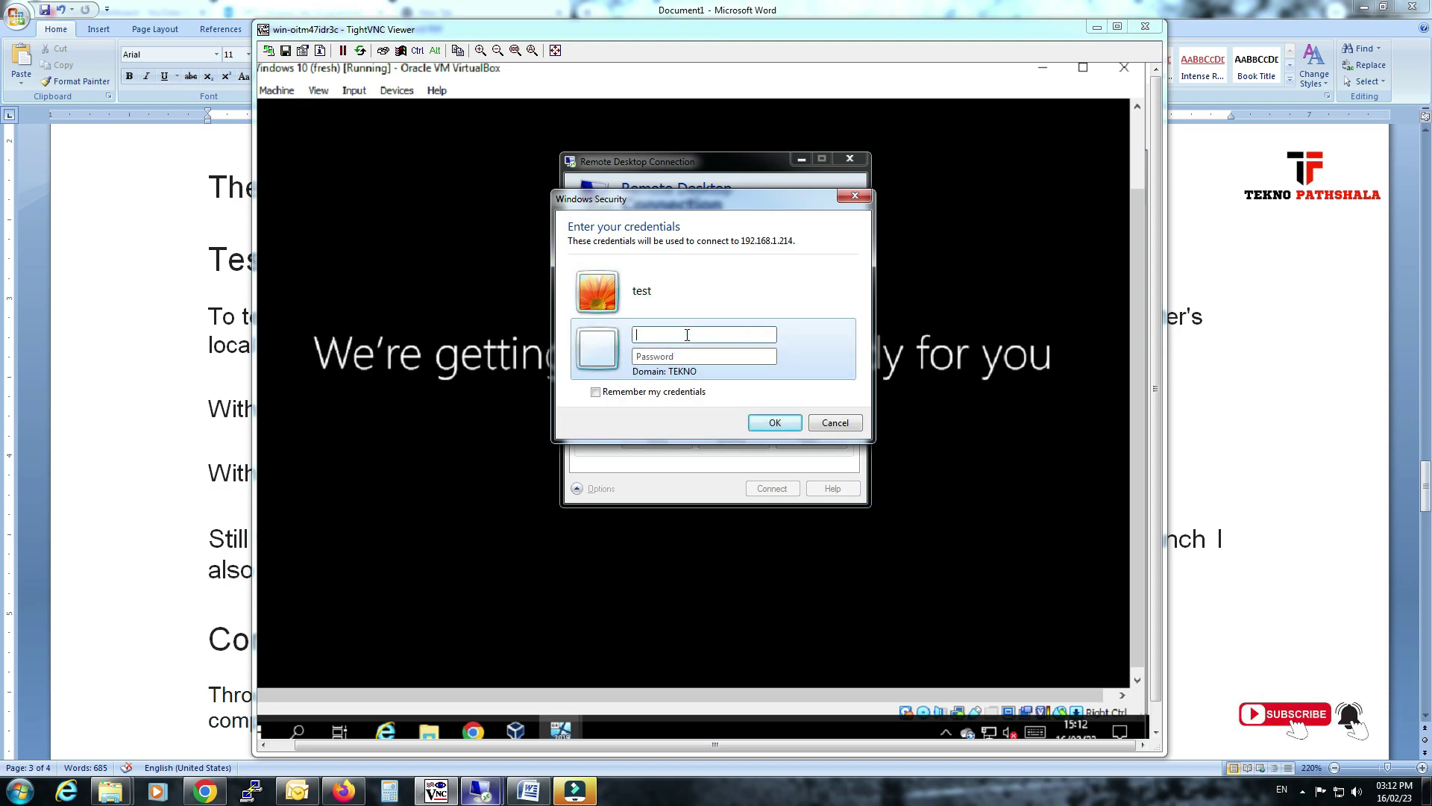
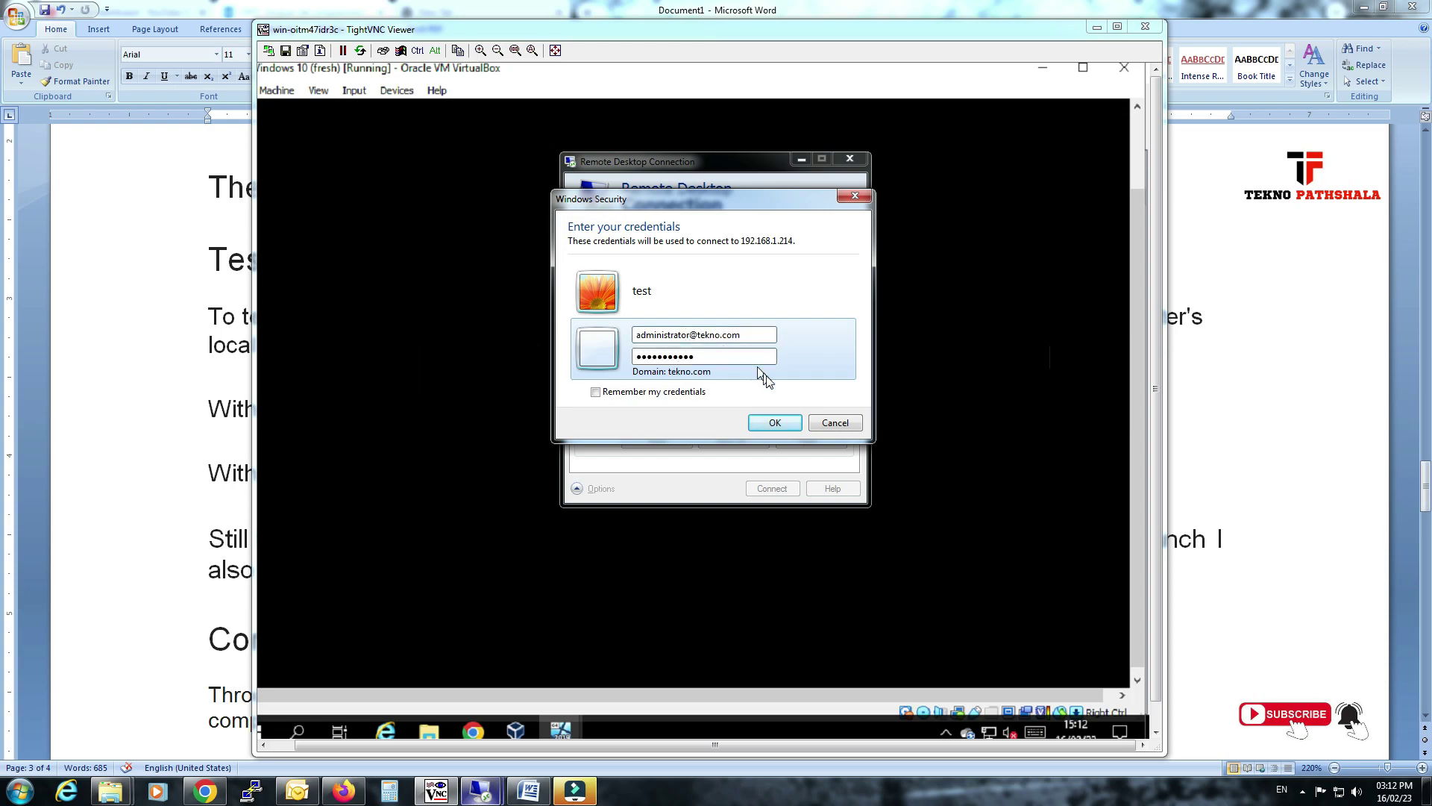
left_click(775, 422)
left_click(659, 428)
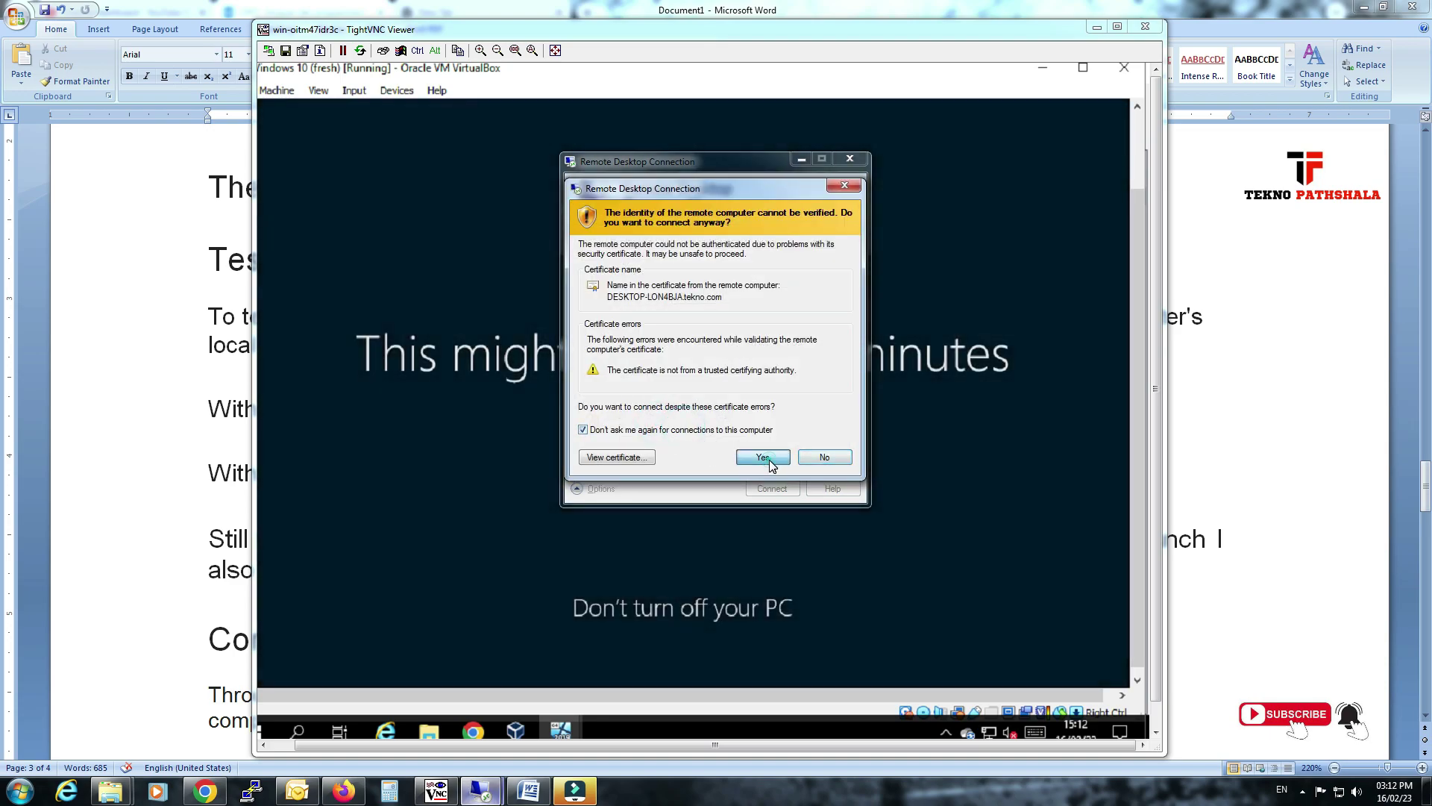
left_click(764, 458)
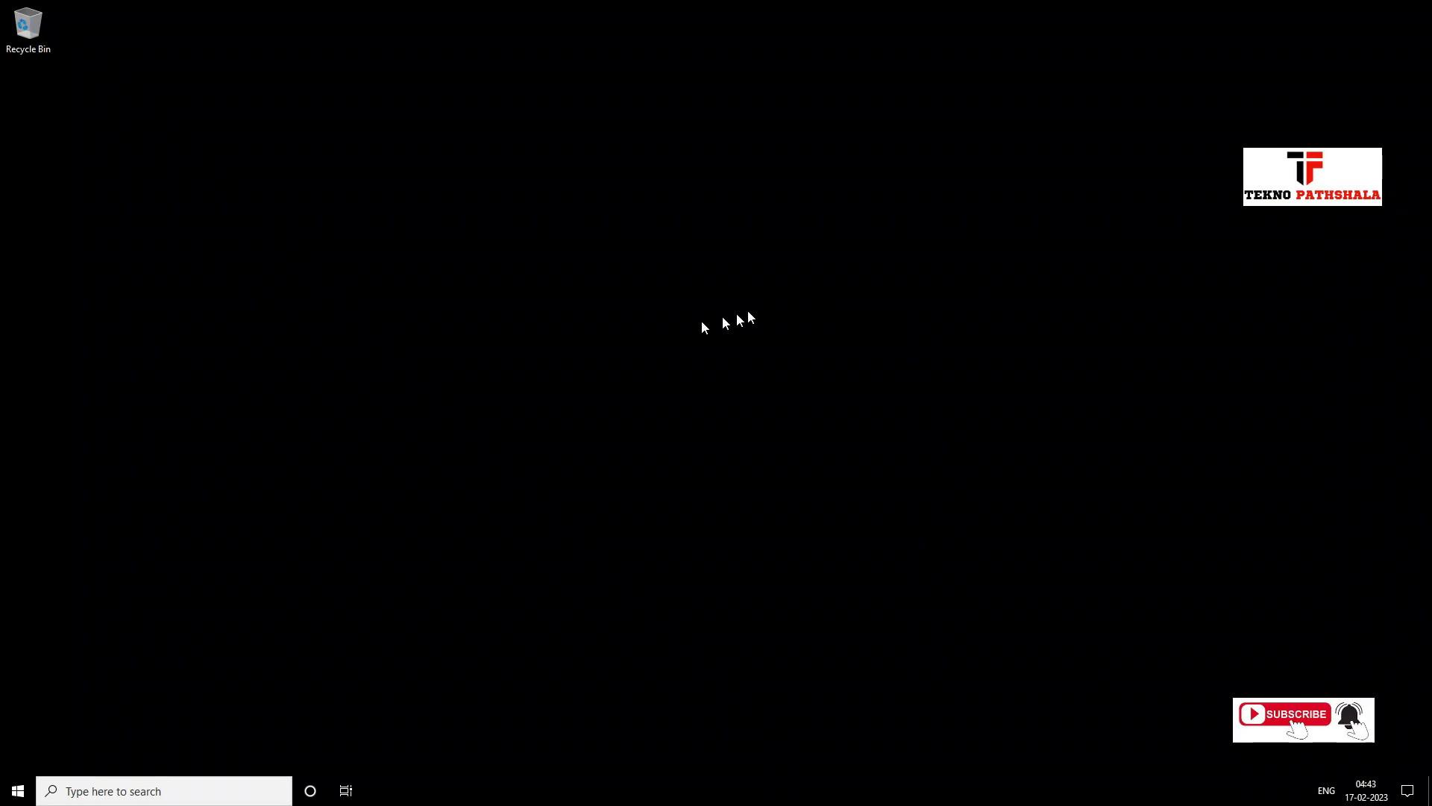
Refresh the client's remote desktop, then switch to the 192.168.1.145 server session.
right_click(469, 362)
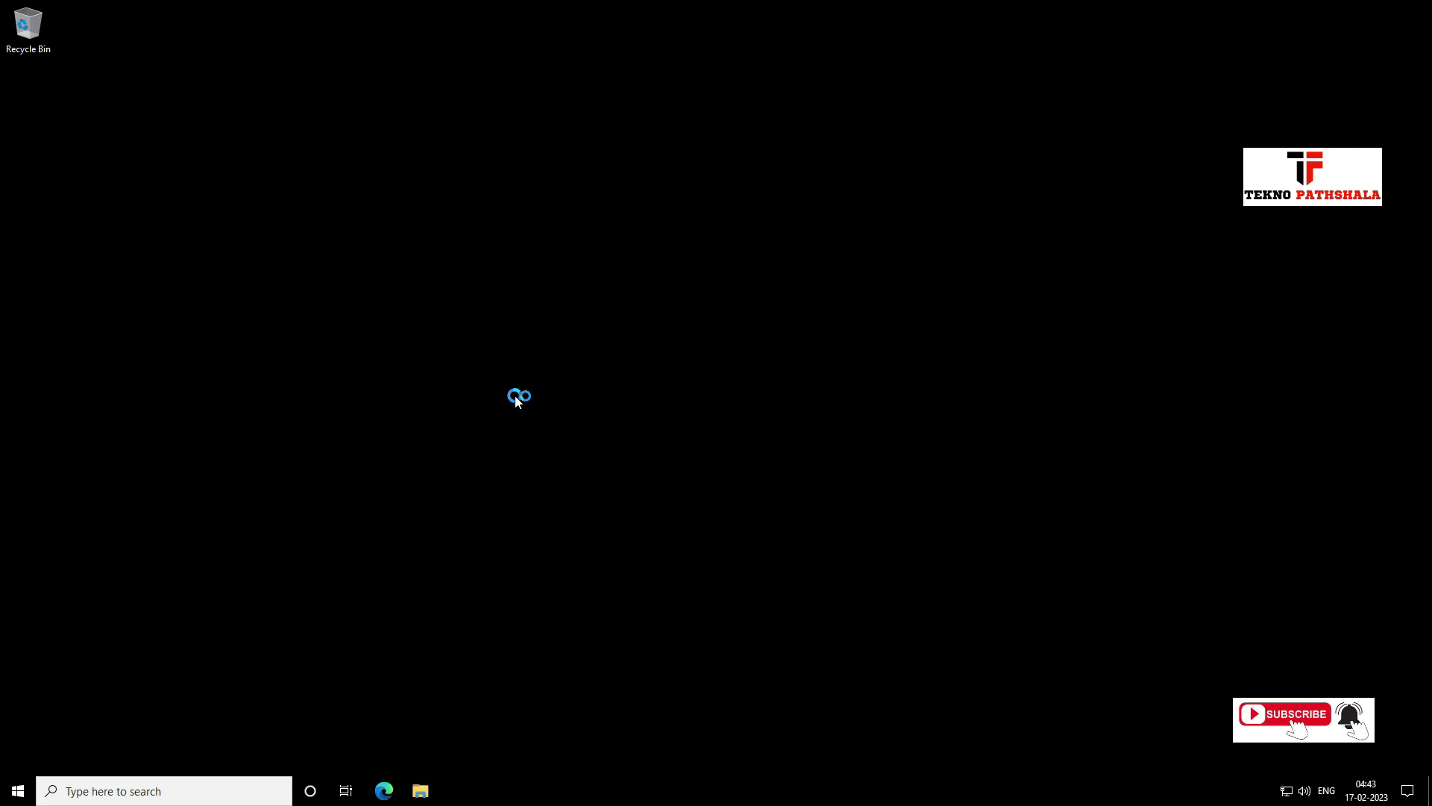
left_click(517, 403)
mouse_move(714, 6)
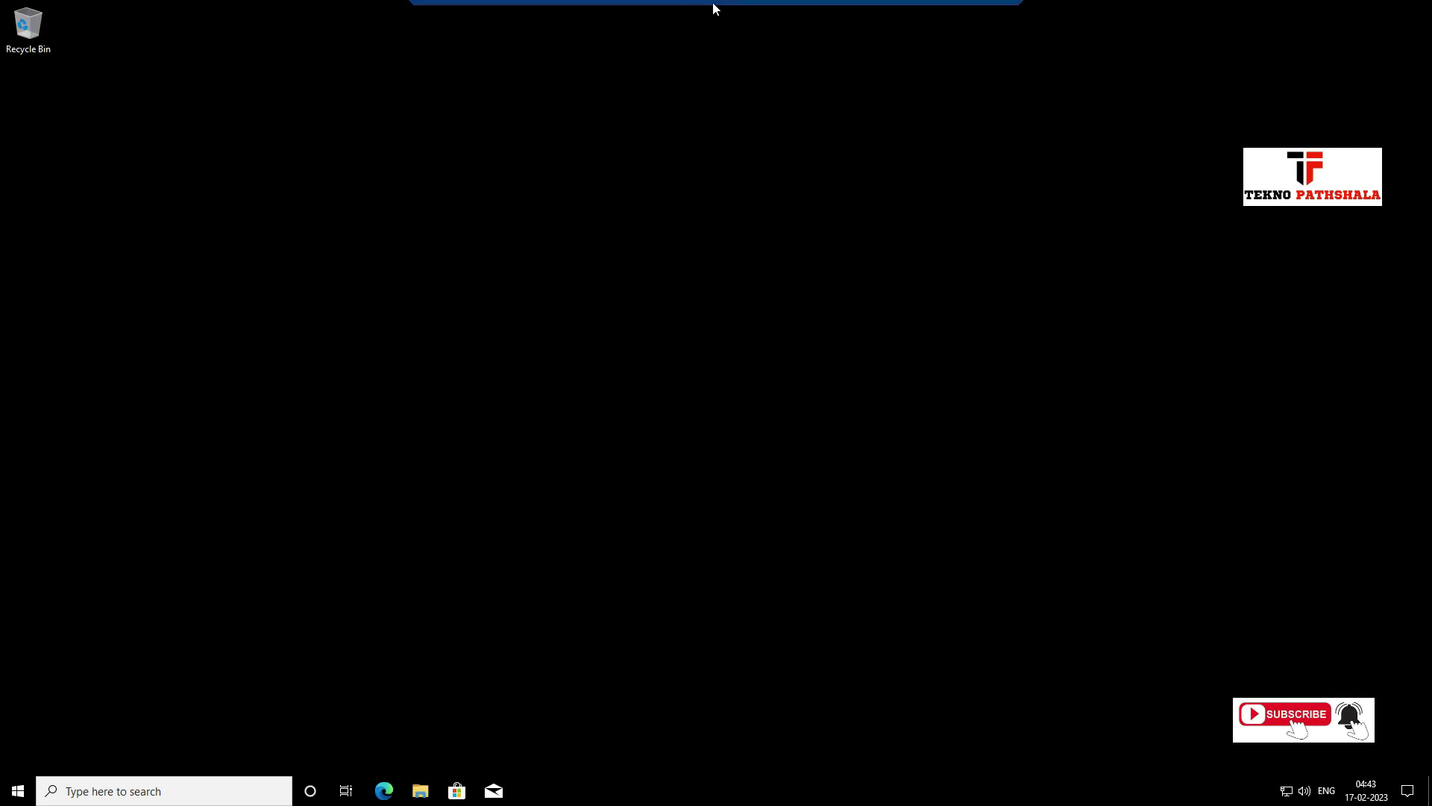
left_click(973, 10)
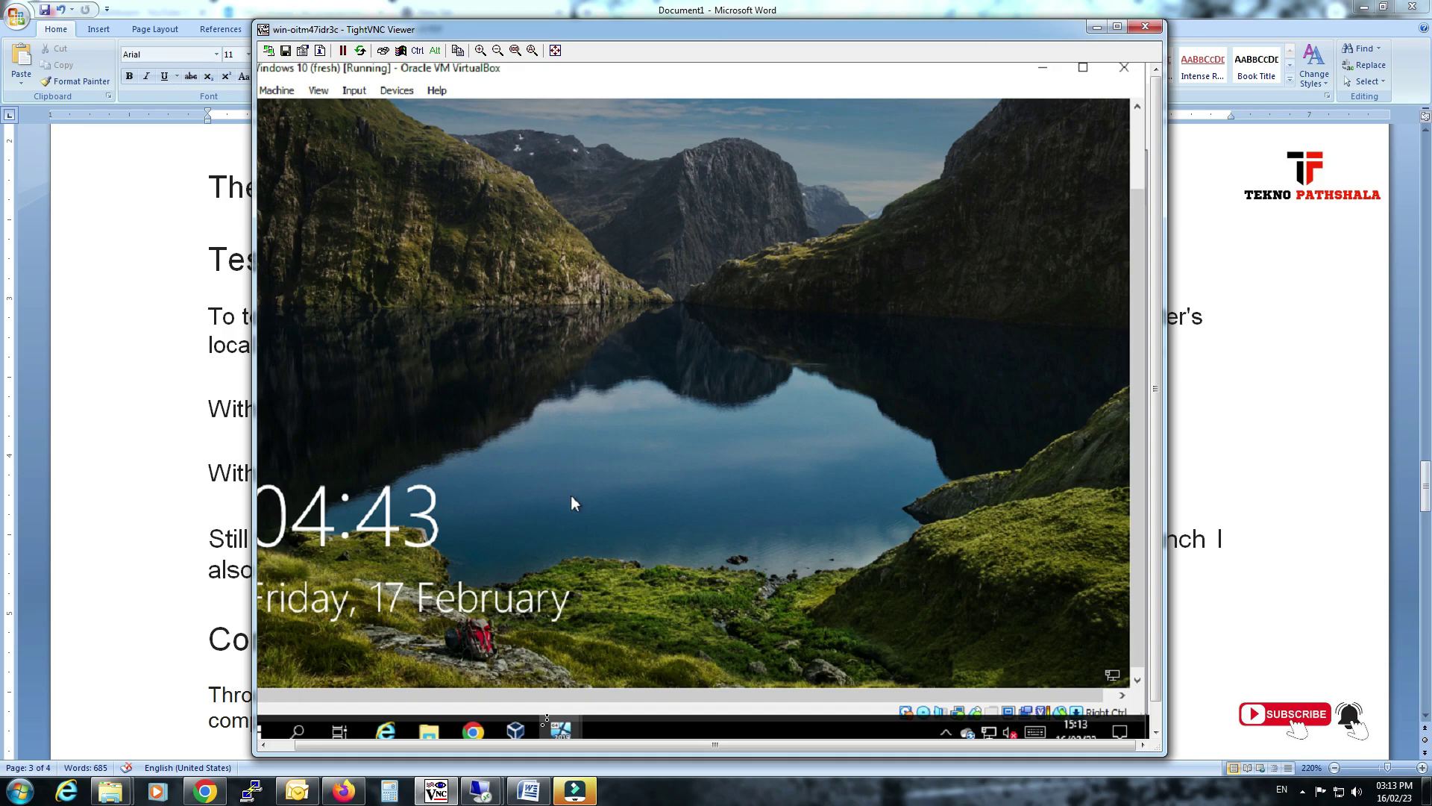
left_click(492, 792)
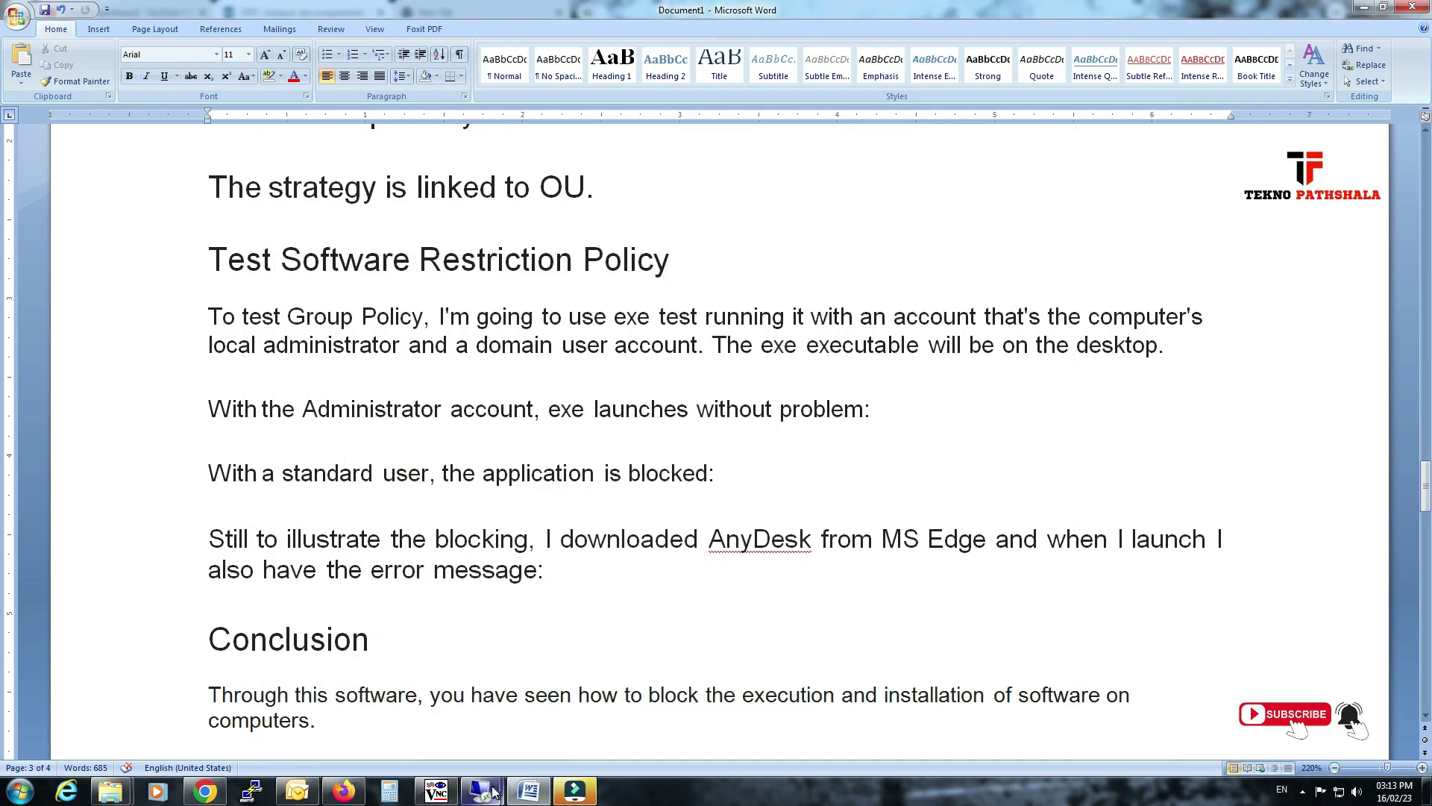
mouse_move(492, 792)
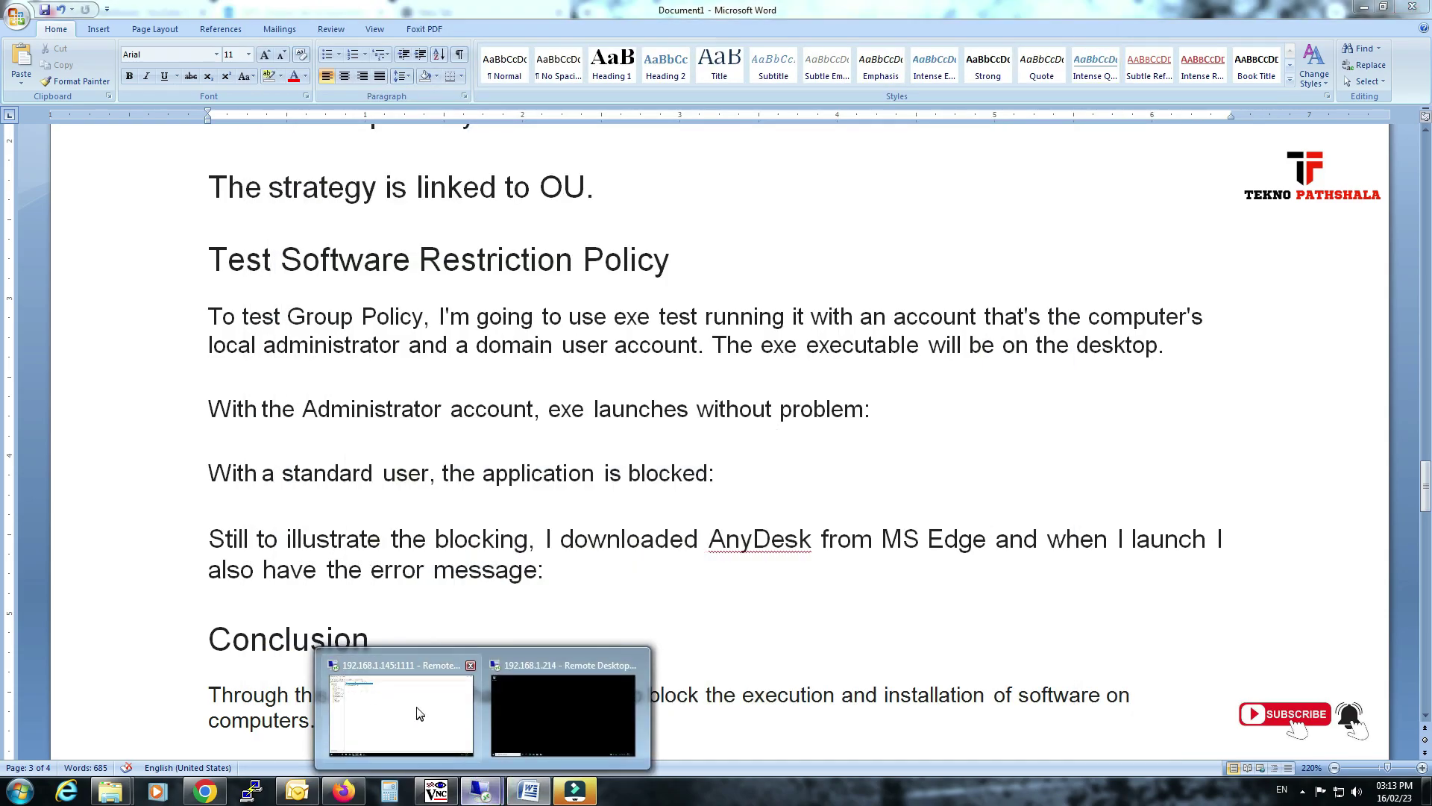
left_click(416, 710)
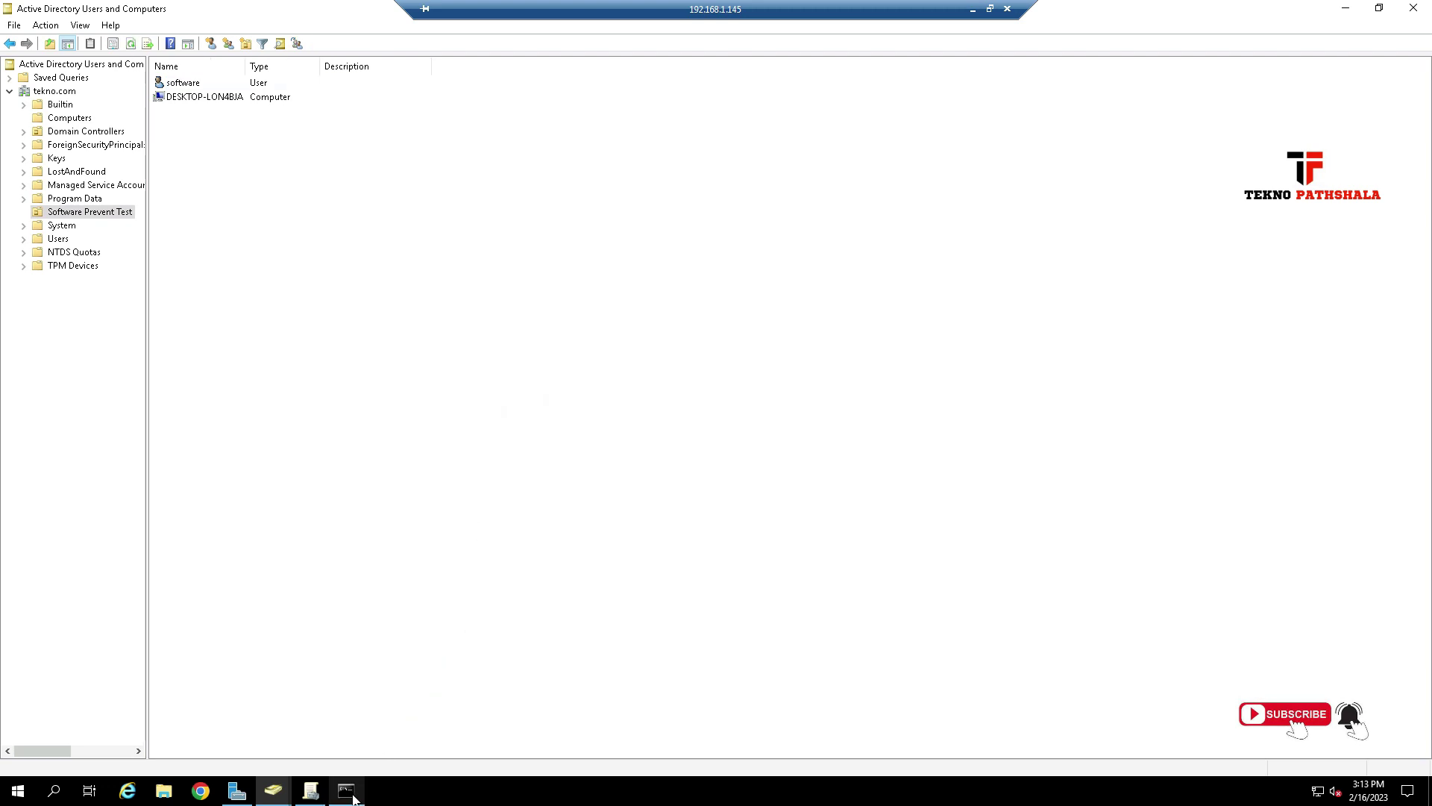
Rerun gpupdate /force in the server's Command Prompt.
left_click(348, 789)
key("Up")
key("Return")
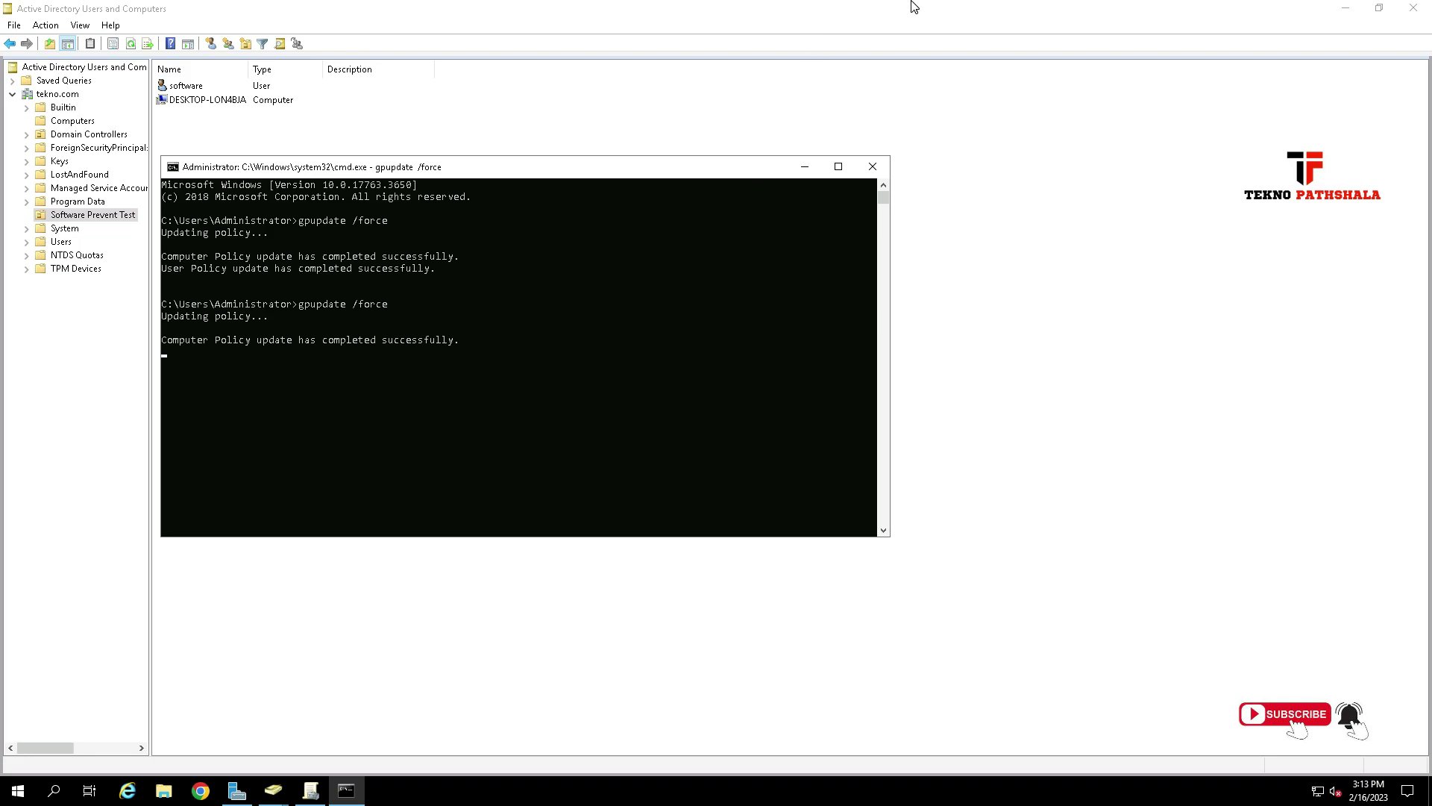
left_click(975, 9)
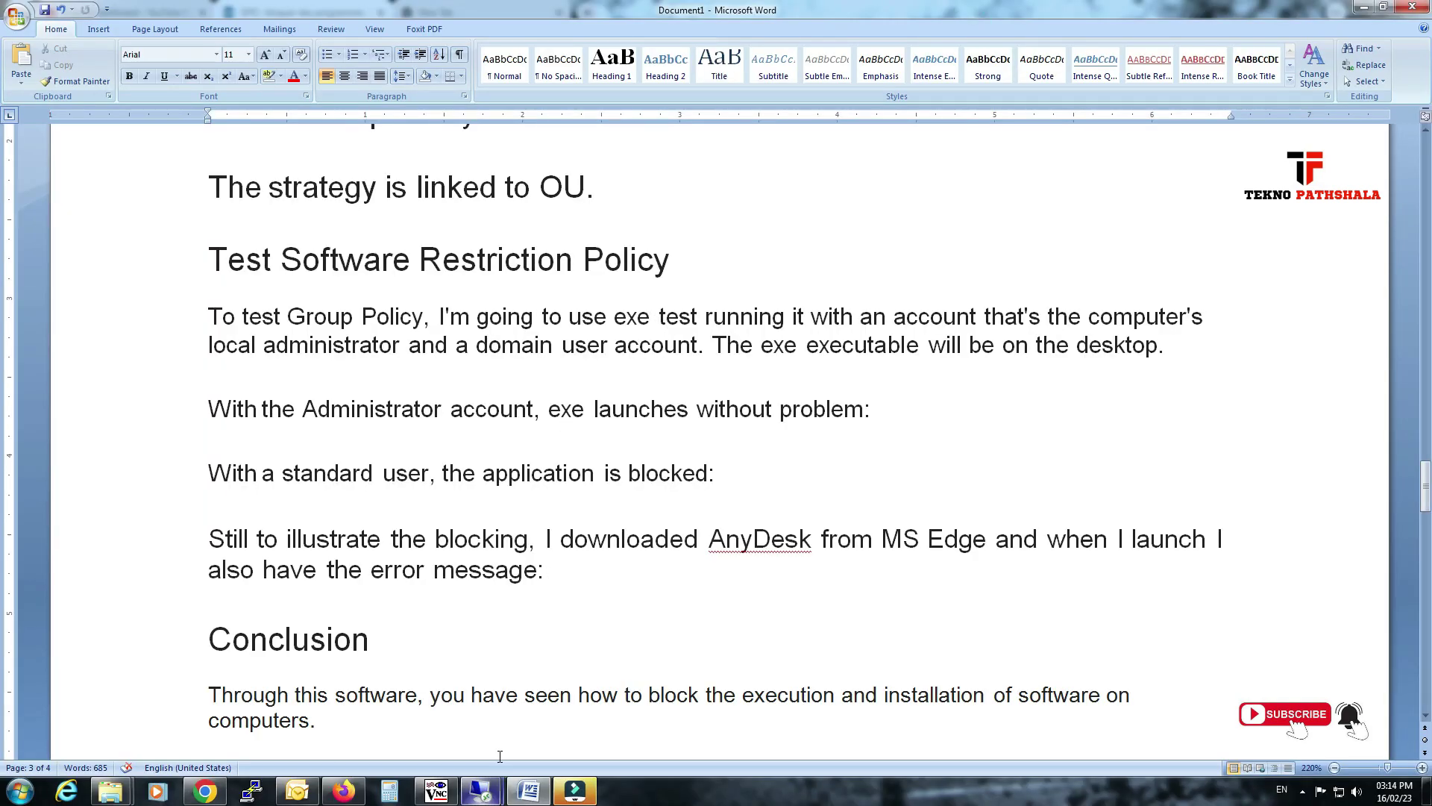
Run gpupdate /force in a Command Prompt on the 192.168.1.214 client.
mouse_move(485, 790)
left_click(582, 690)
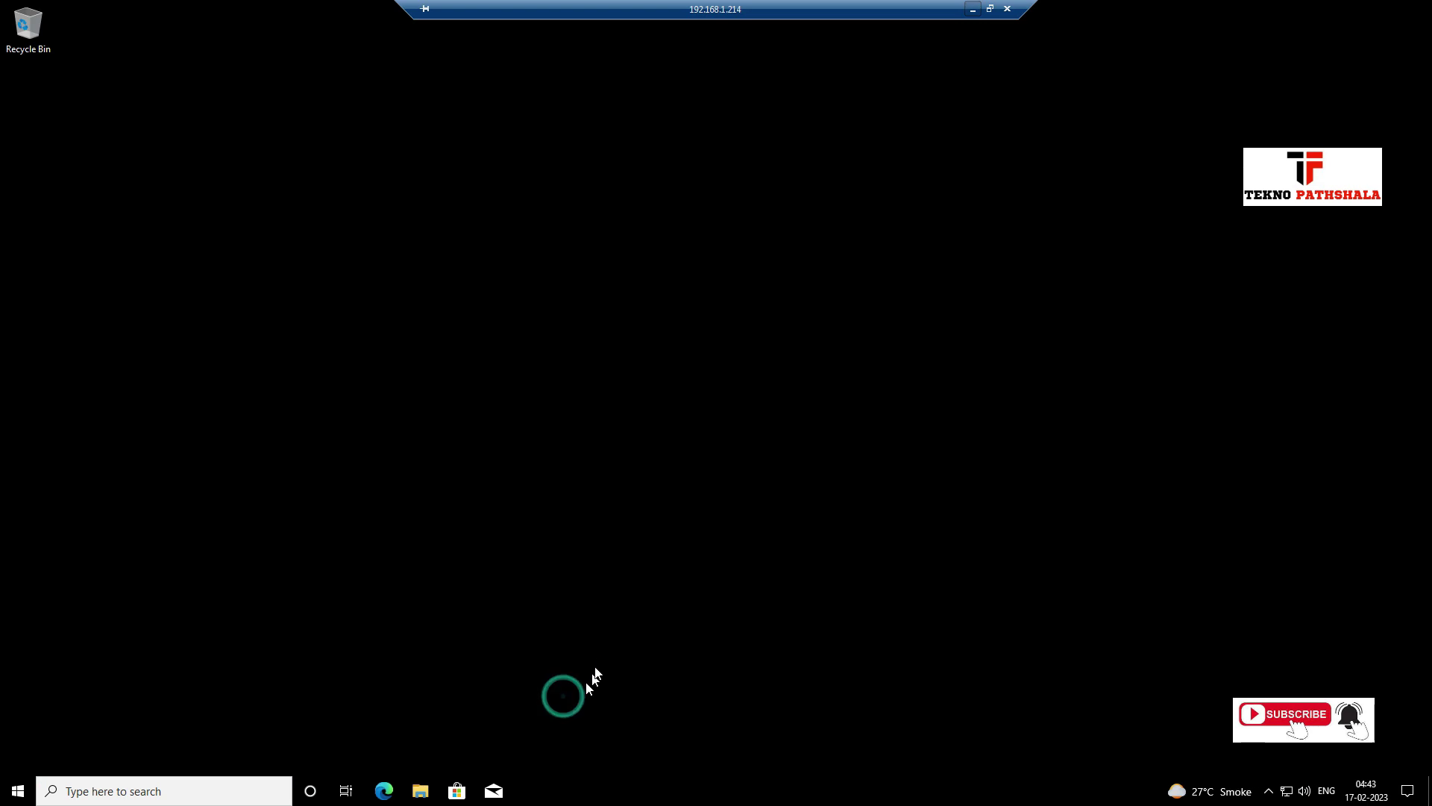
key("super+r")
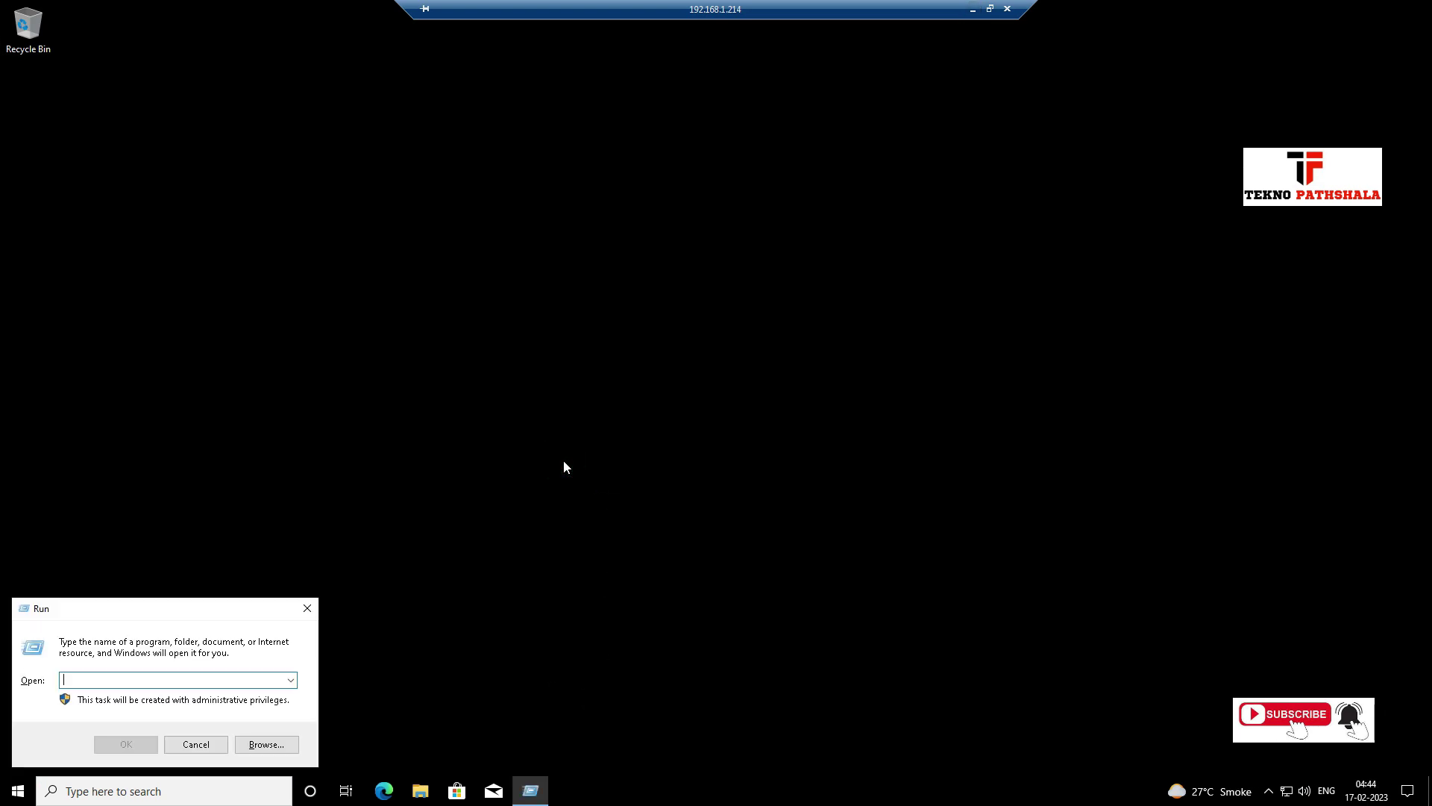
type("cmd")
key("Return")
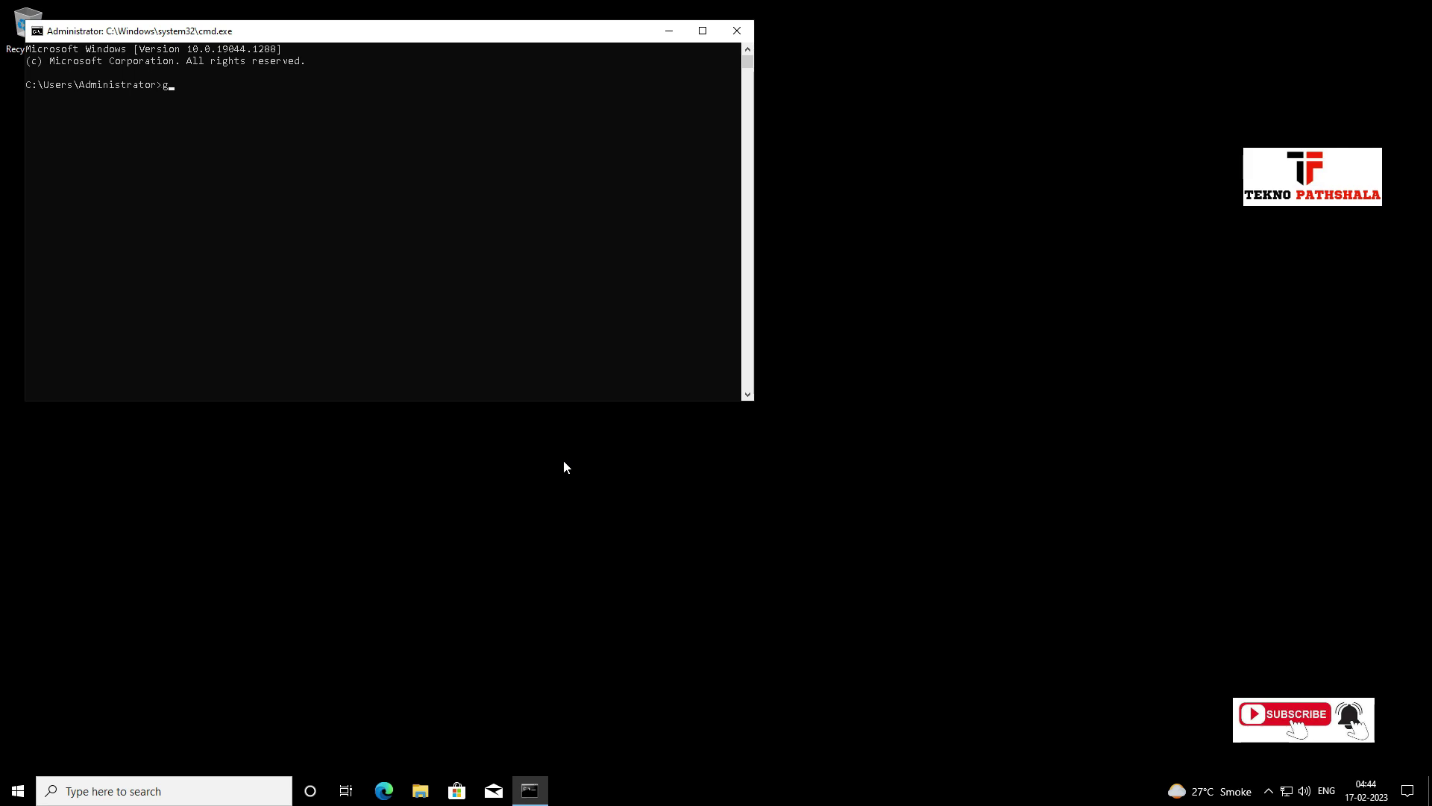
type("gpupdate /force")
key("Return")
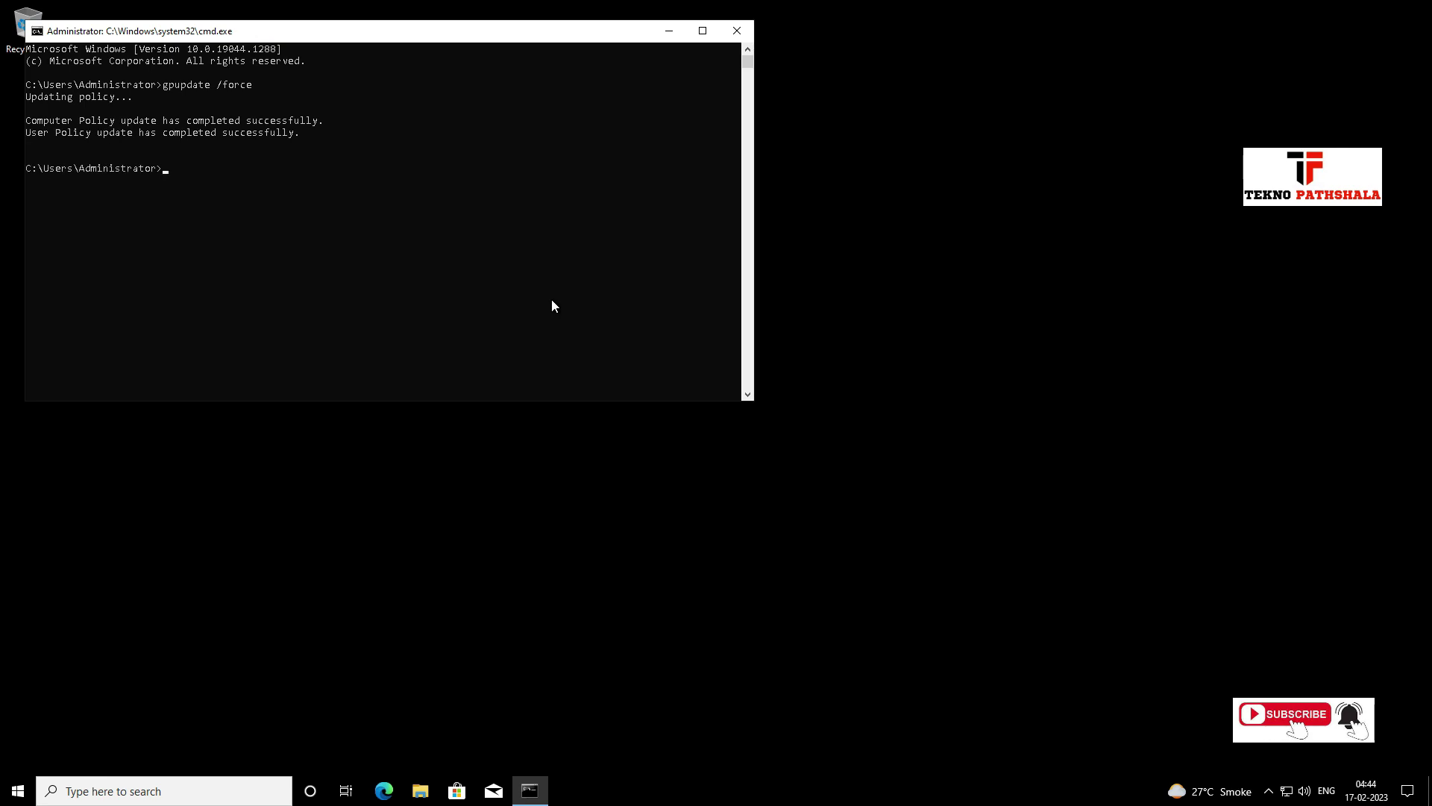
left_click(669, 31)
Copy SetupIperius.exe from the local Downloads folder in Windows Explorer.
mouse_move(887, 9)
left_click(973, 9)
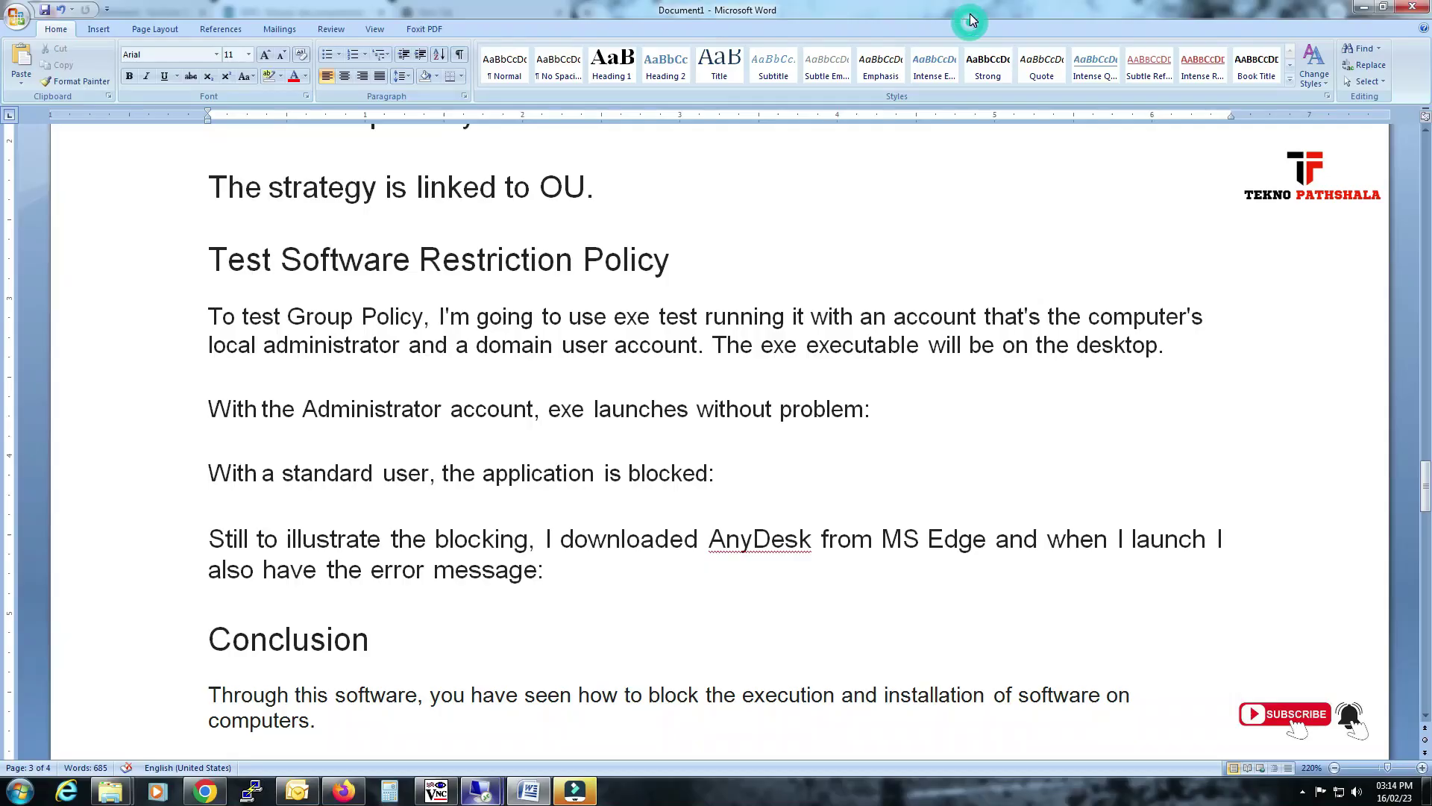
mouse_move(125, 800)
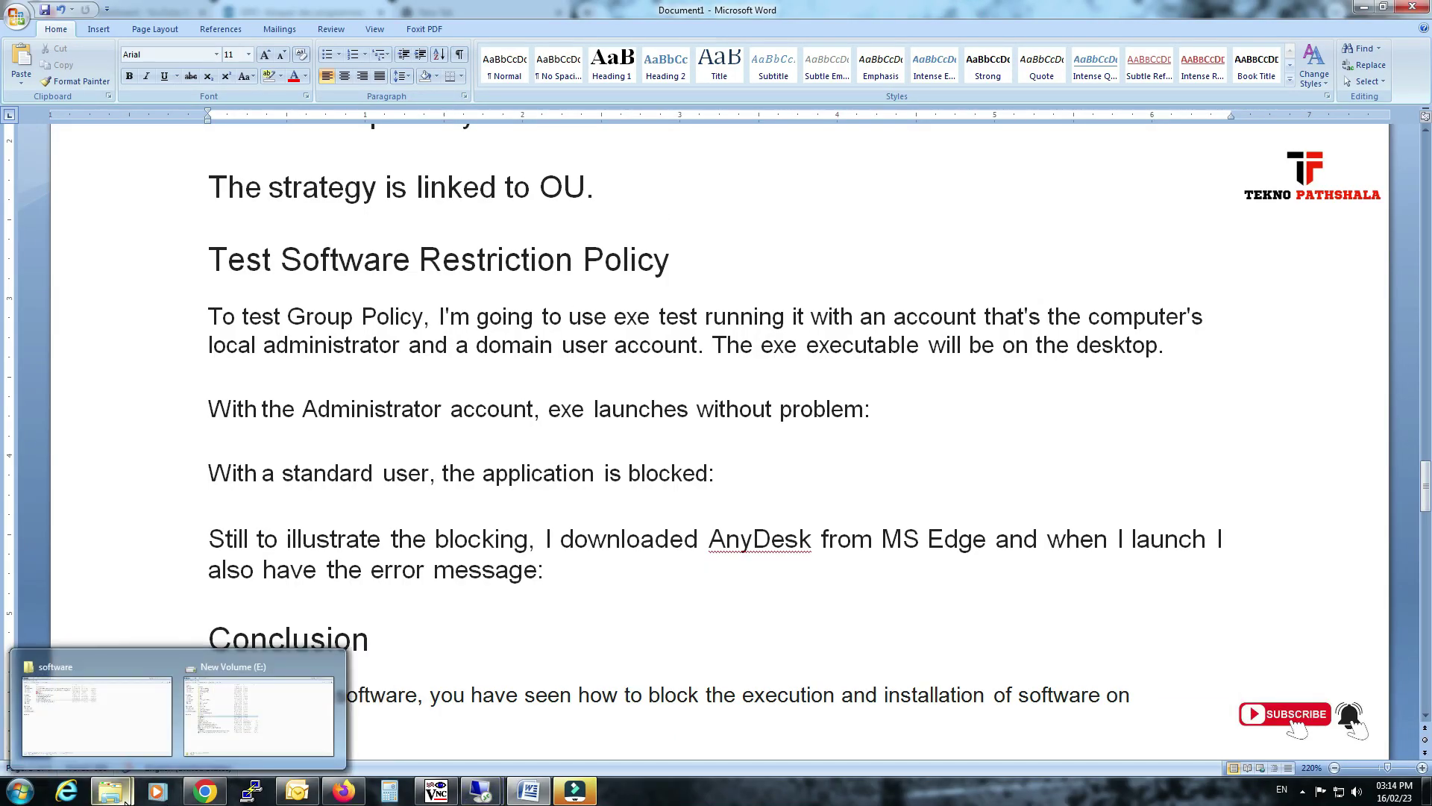
left_click(123, 712)
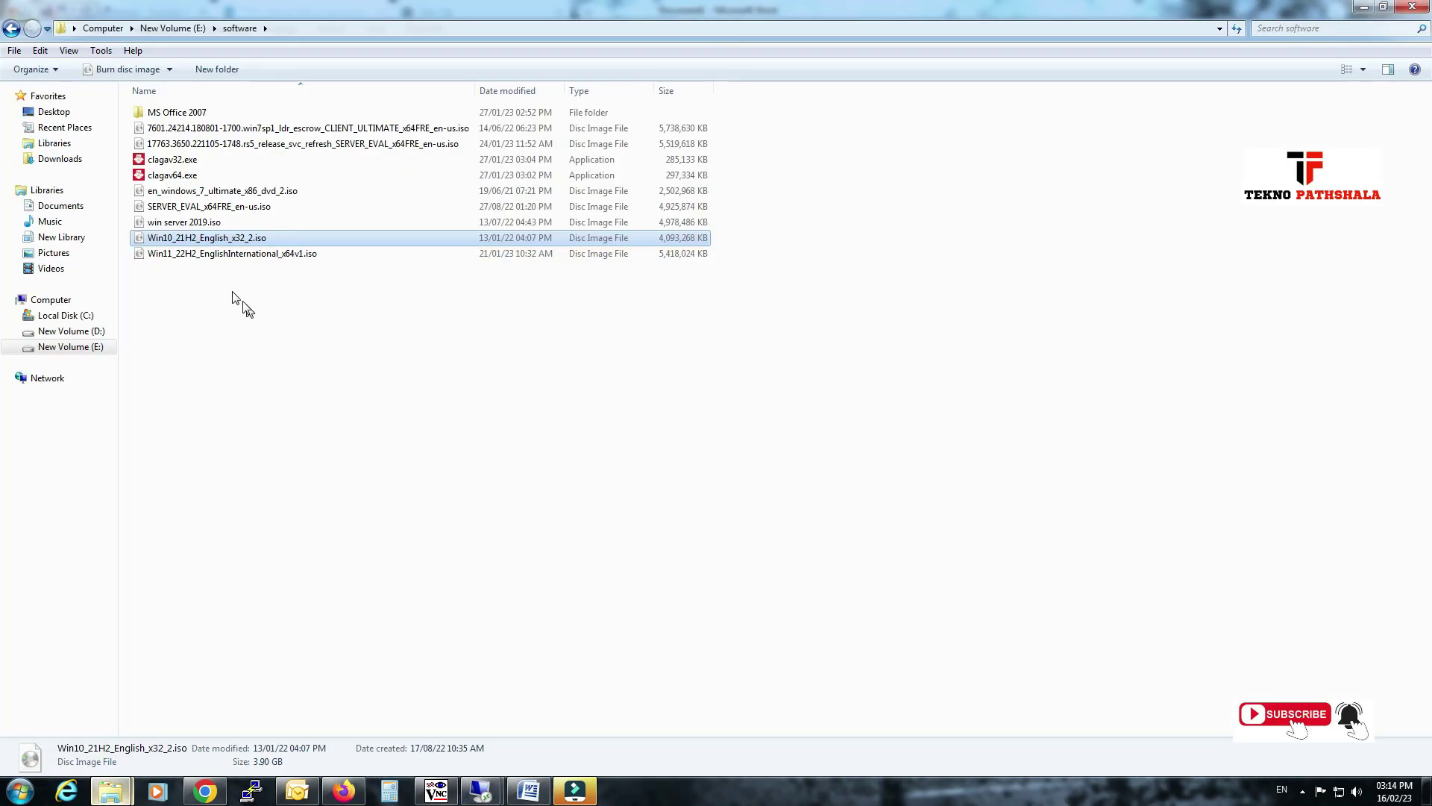
left_click(61, 159)
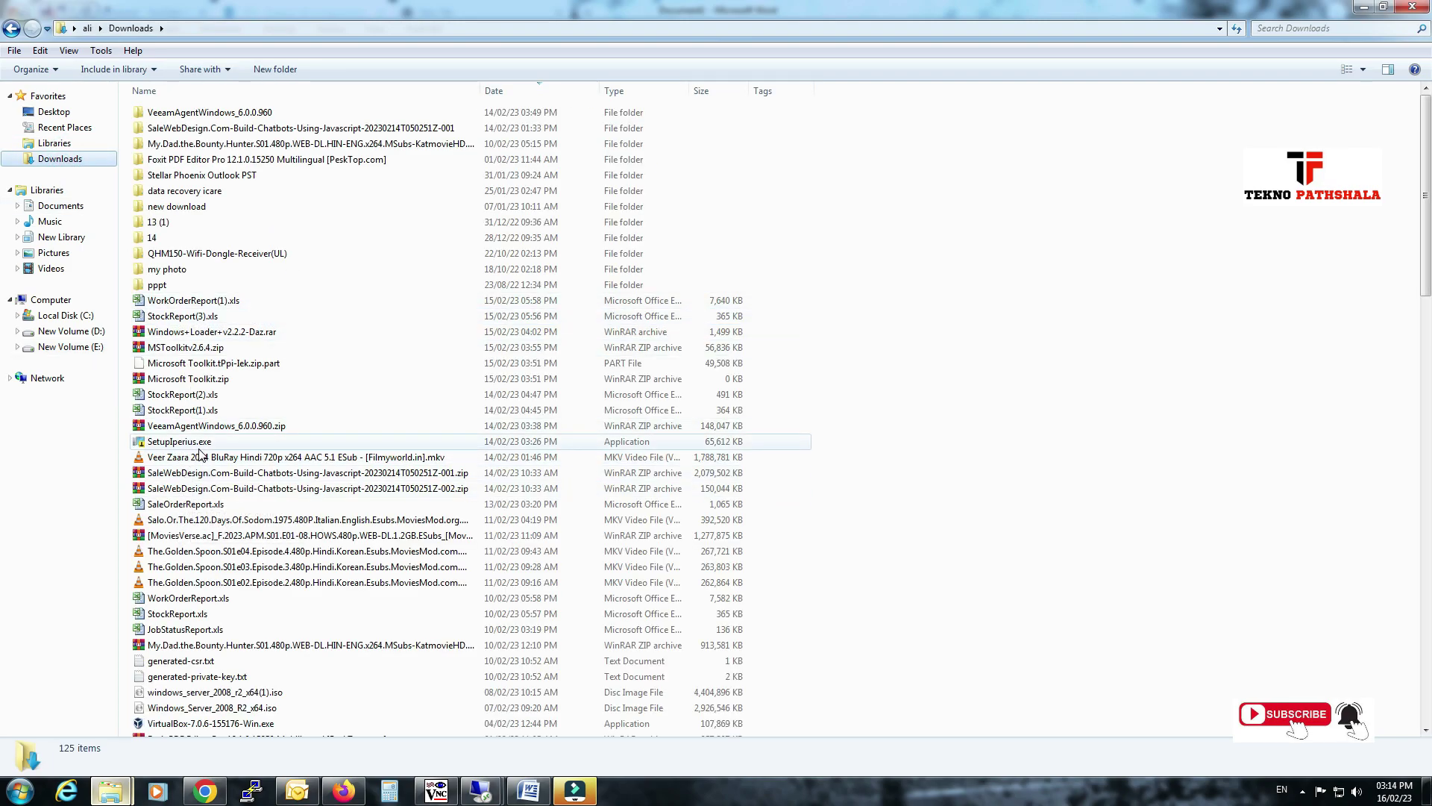
left_click(200, 447)
right_click(200, 452)
left_click(223, 361)
Paste SetupIperius.exe onto the desktop of the 192.168.1.214 client session.
mouse_move(479, 787)
left_click(537, 718)
right_click(557, 312)
left_click(575, 374)
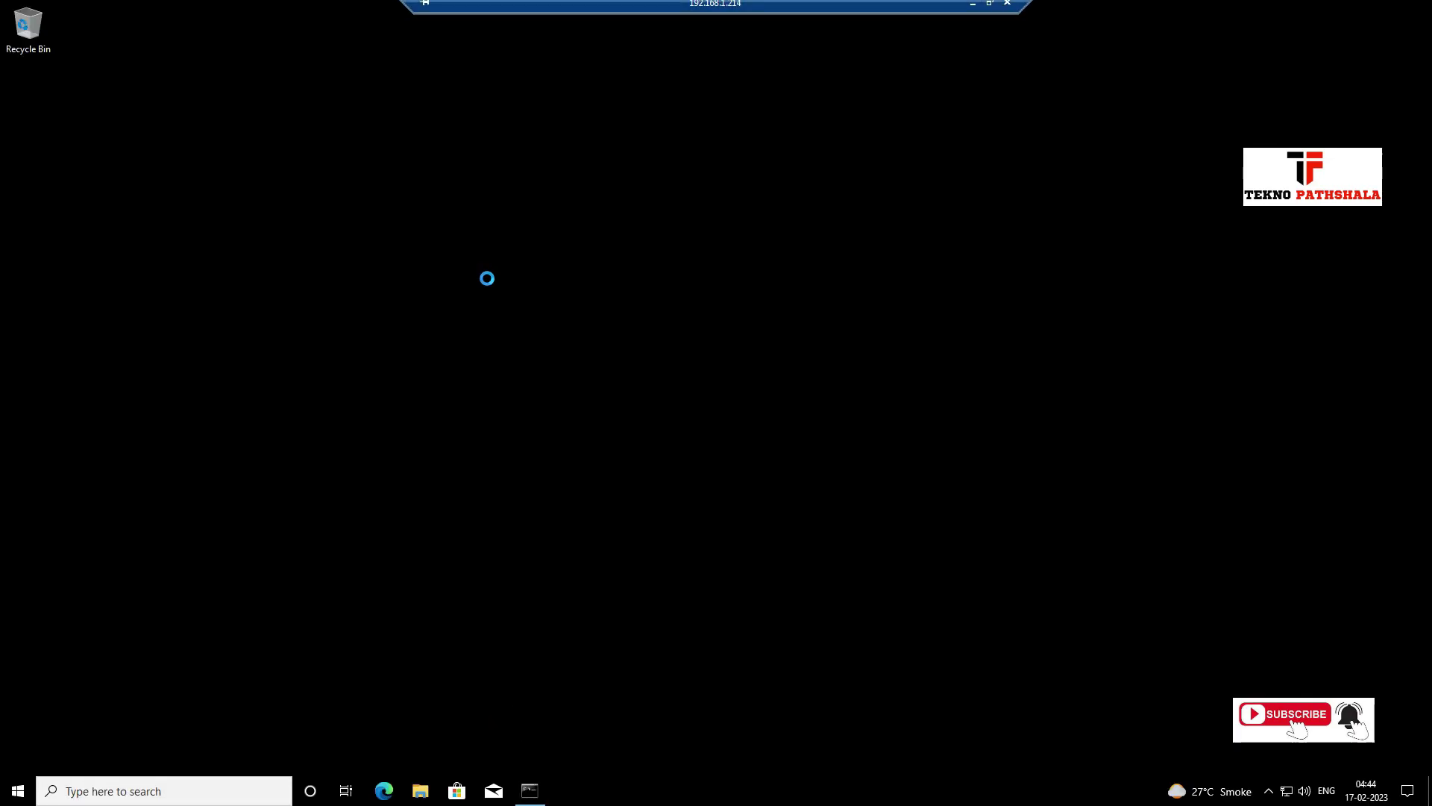
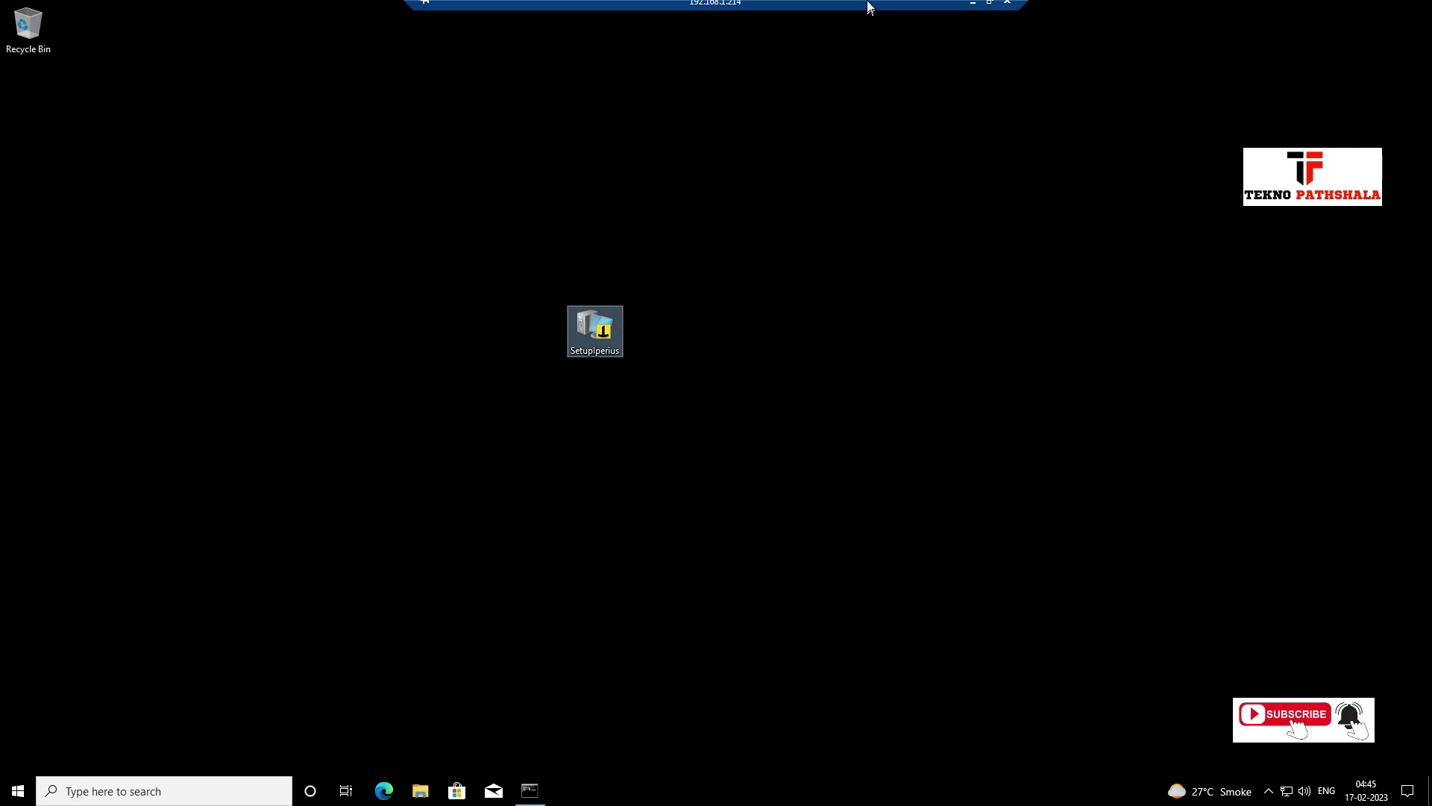
In Word, append 'i have login administrator user' after 'problem:' on the Administrator-account test line.
left_click(962, 16)
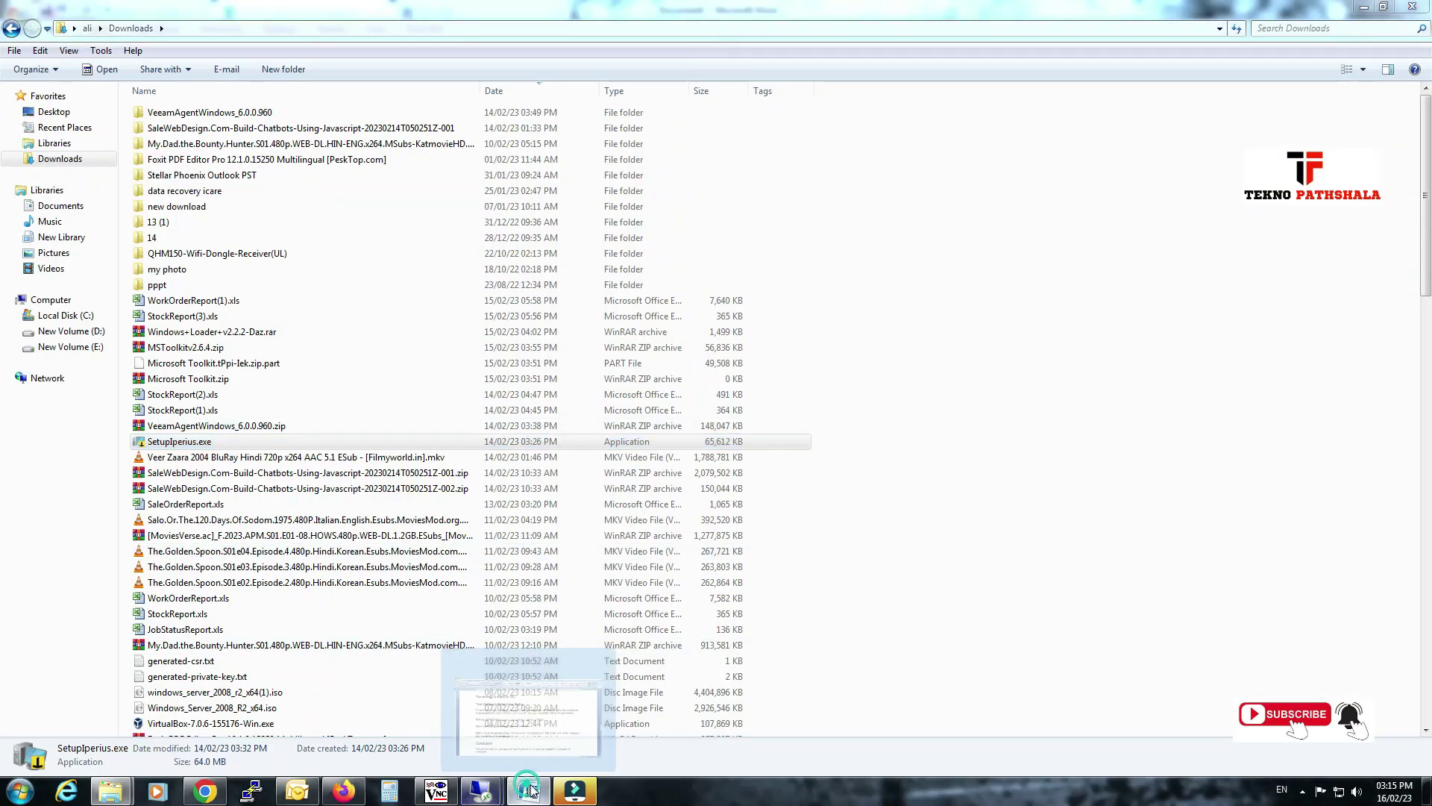
left_click(528, 791)
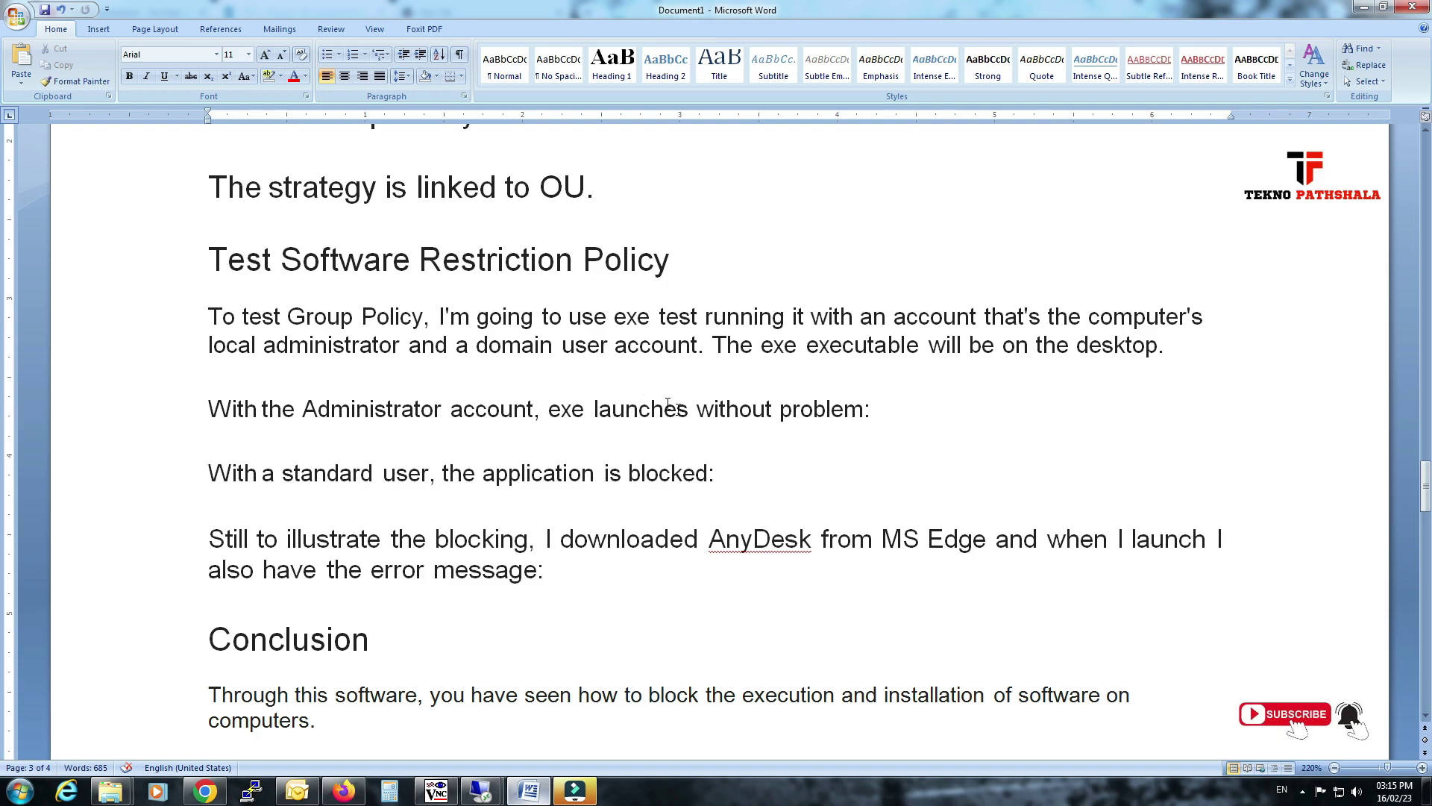
left_click_drag(208, 402, 863, 415)
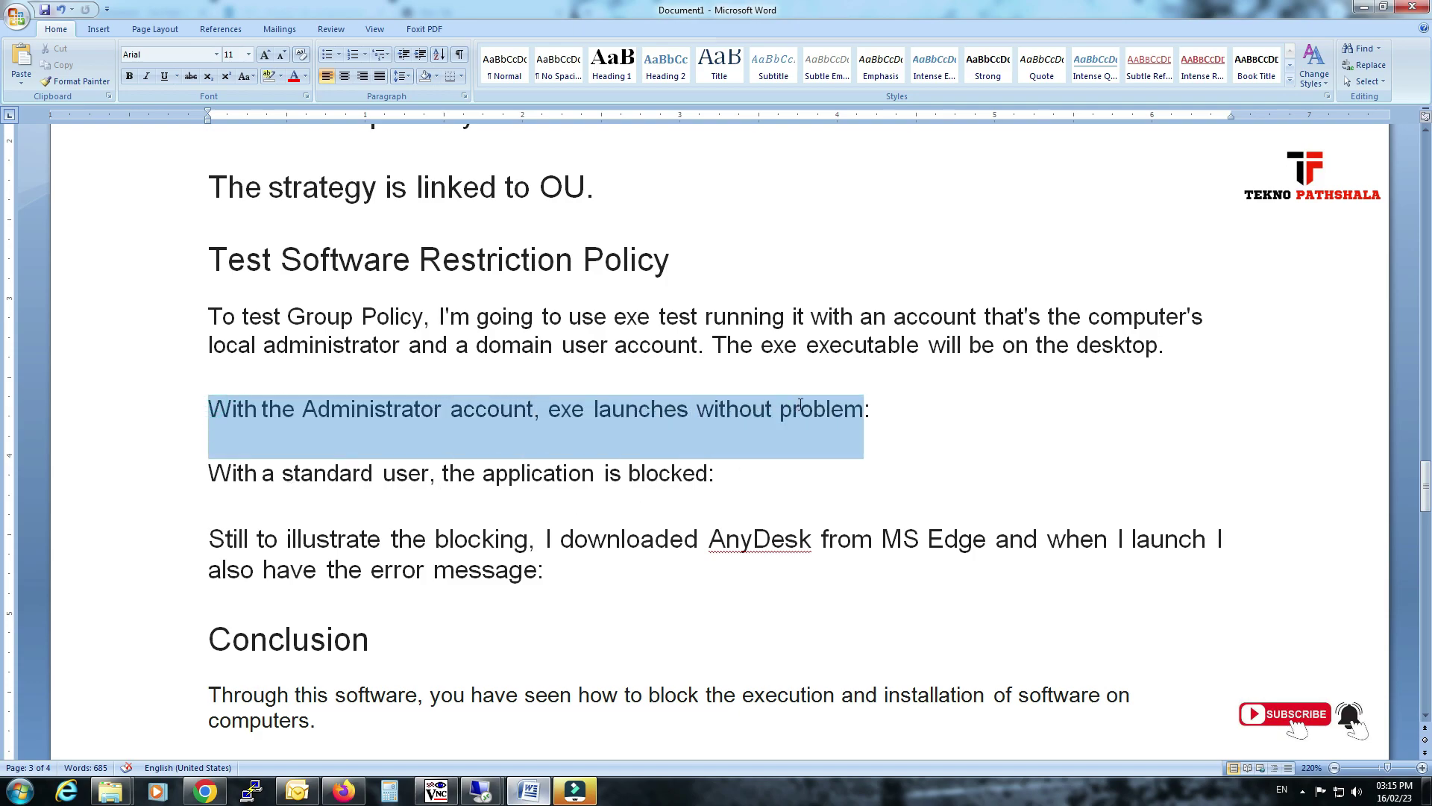
left_click(904, 415)
type("i have login")
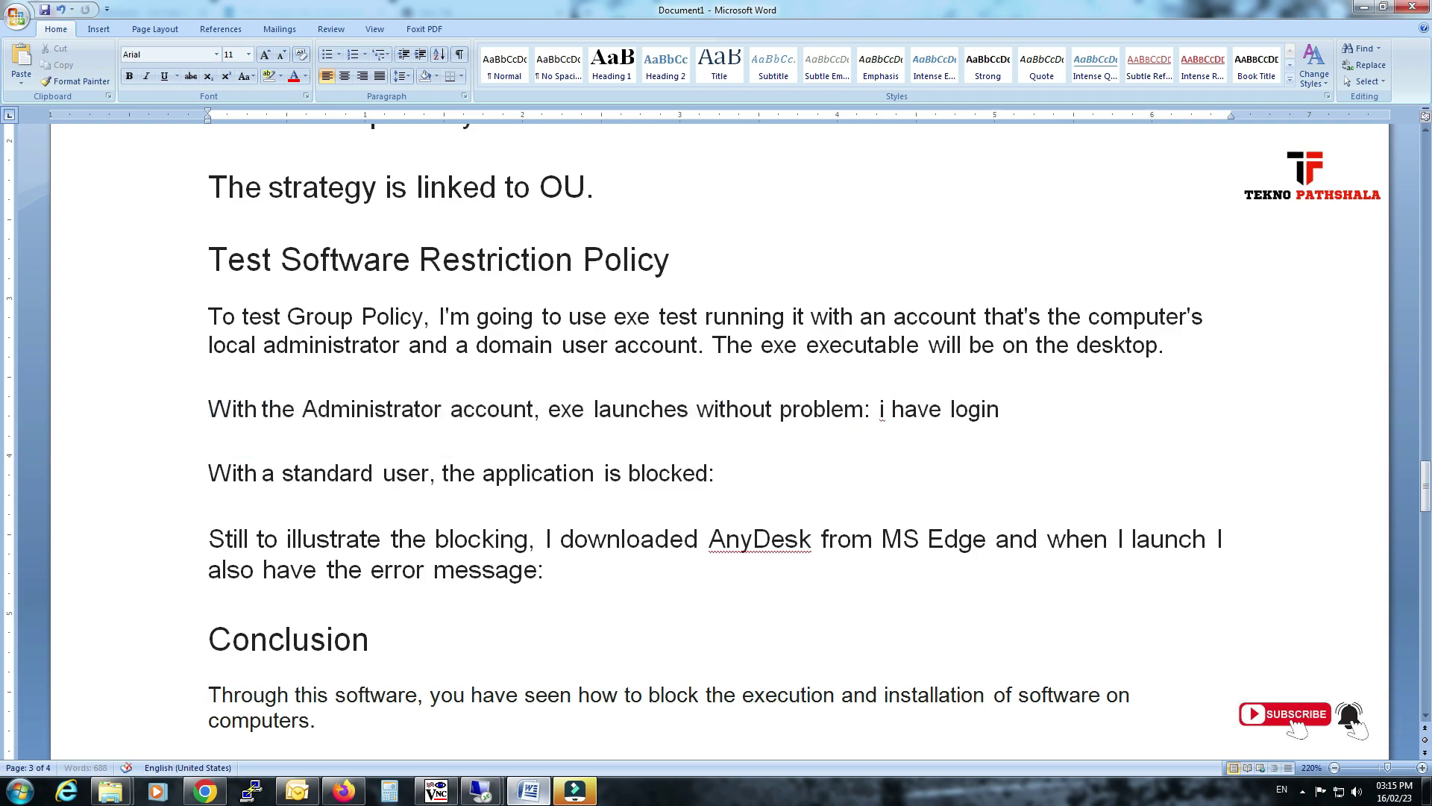
type(" administrator")
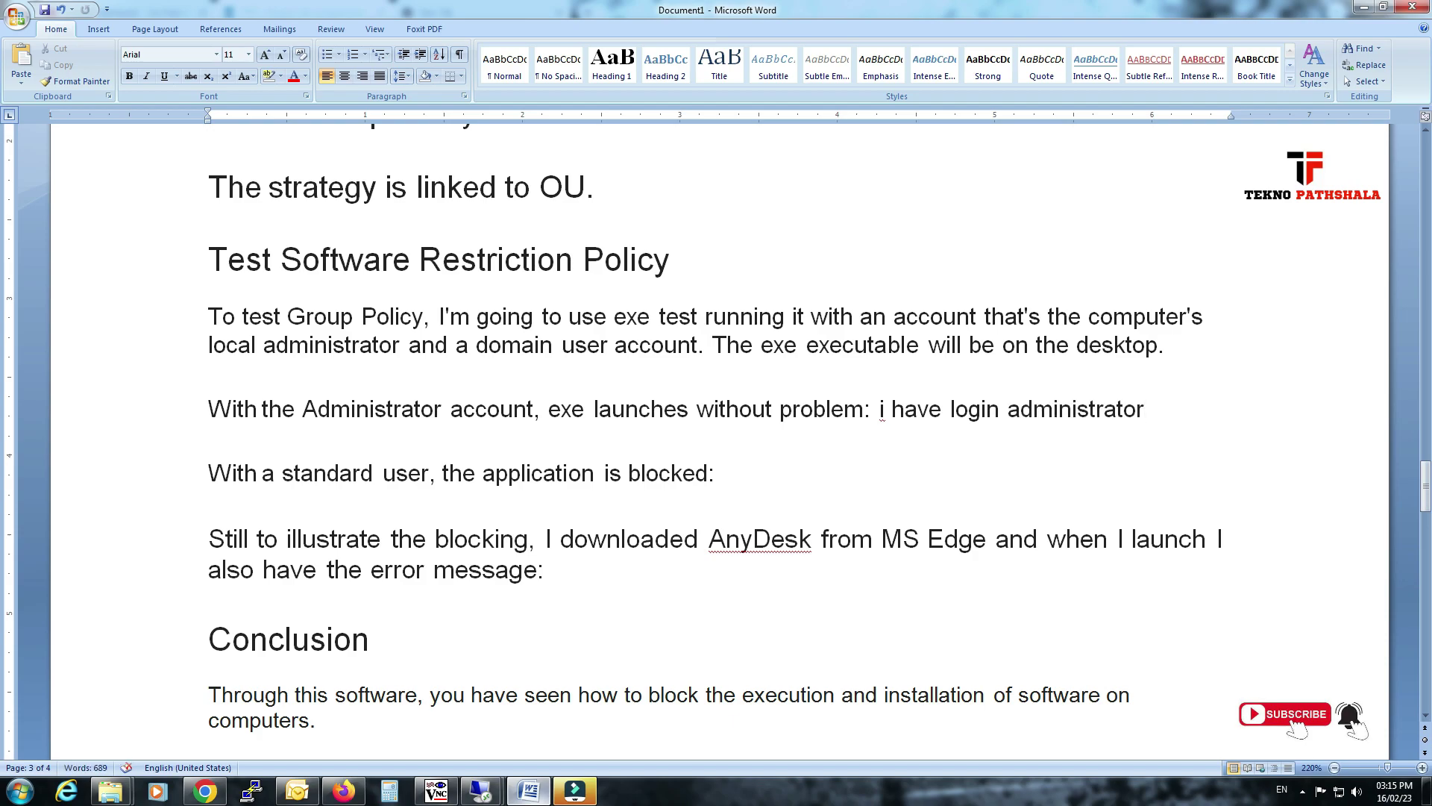
type(" user")
On the remote desktop, launch SetupIperius (Iperius Backup 7.7.9.0), then cancel and confirm exiting setup.
mouse_move(482, 790)
left_click(534, 717)
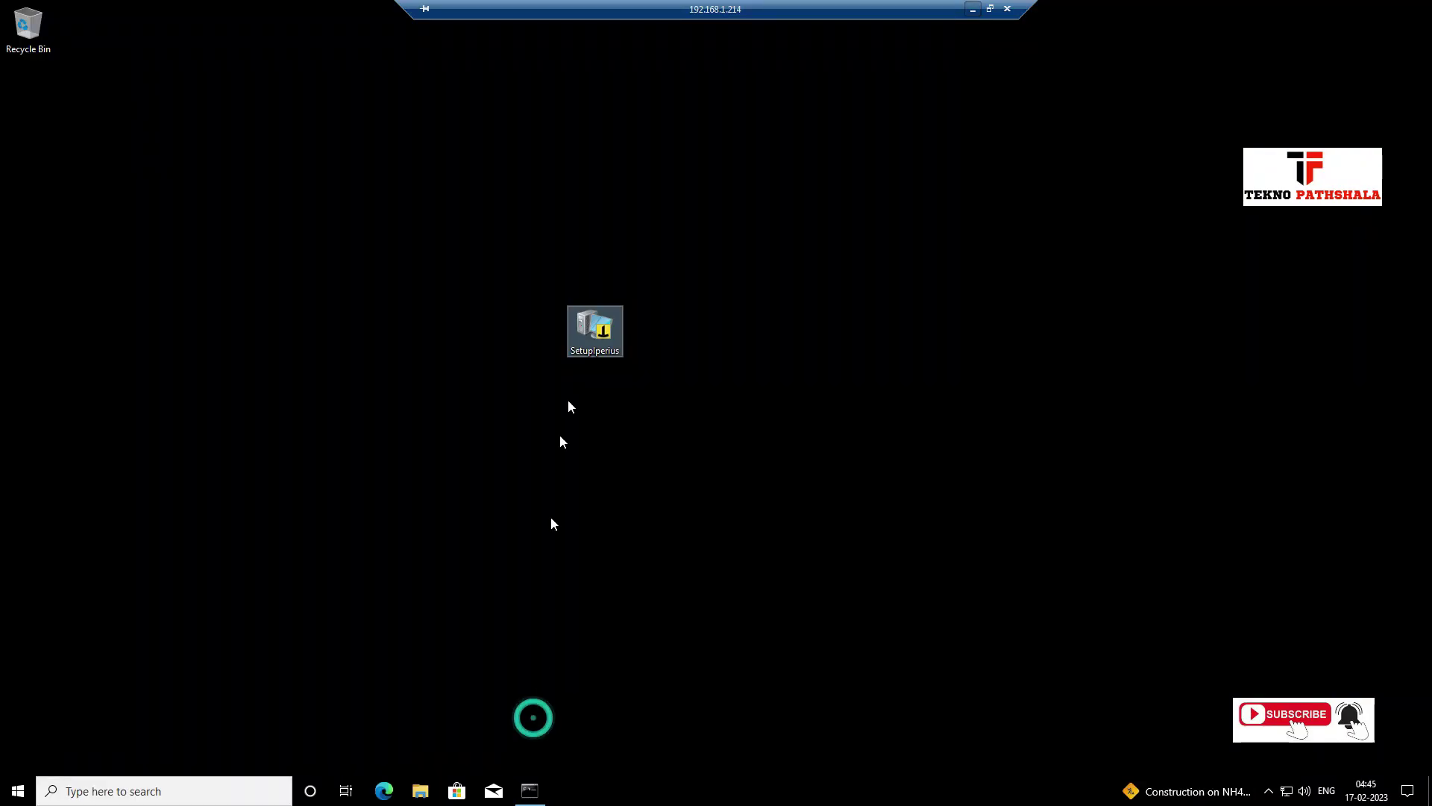
double_click(605, 328)
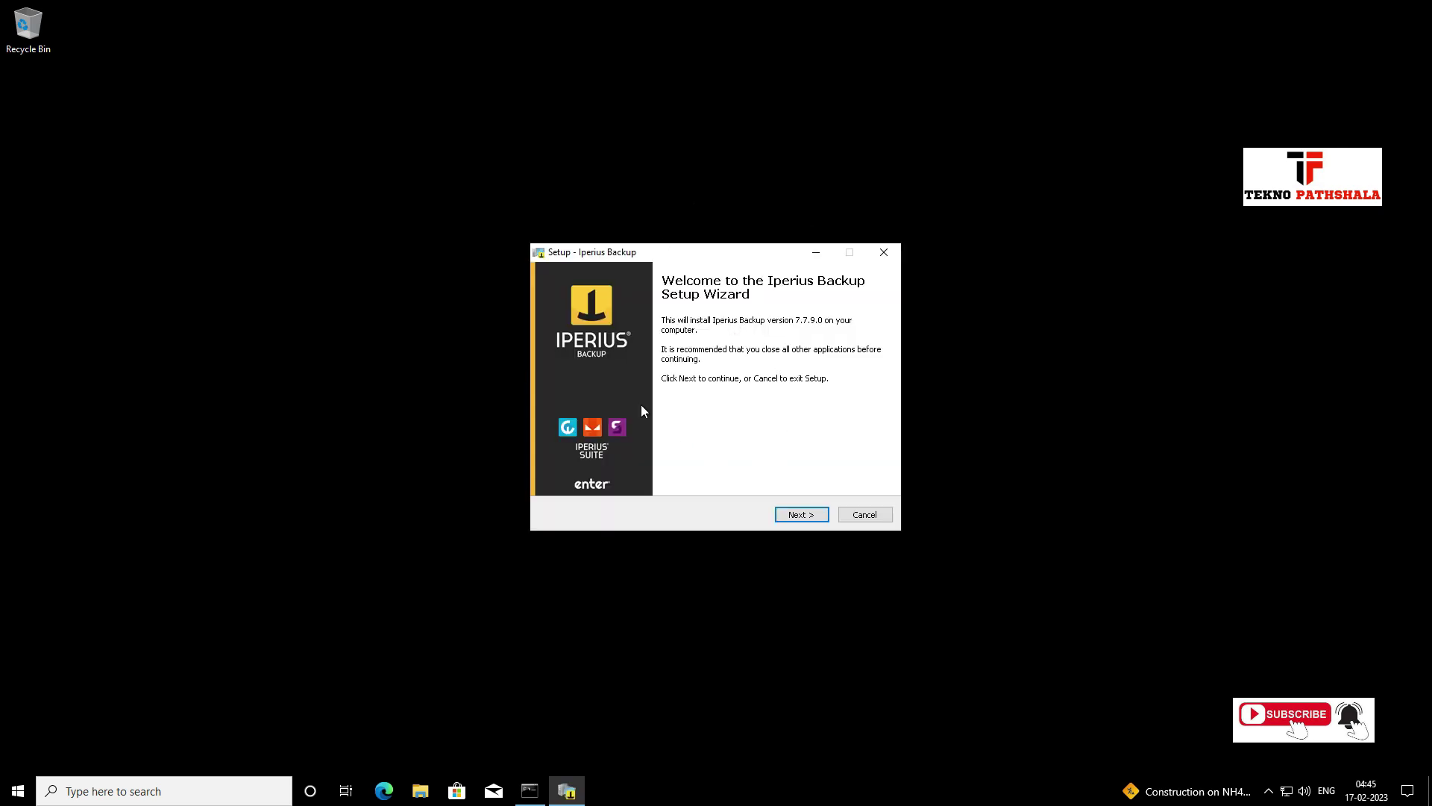
left_click(864, 515)
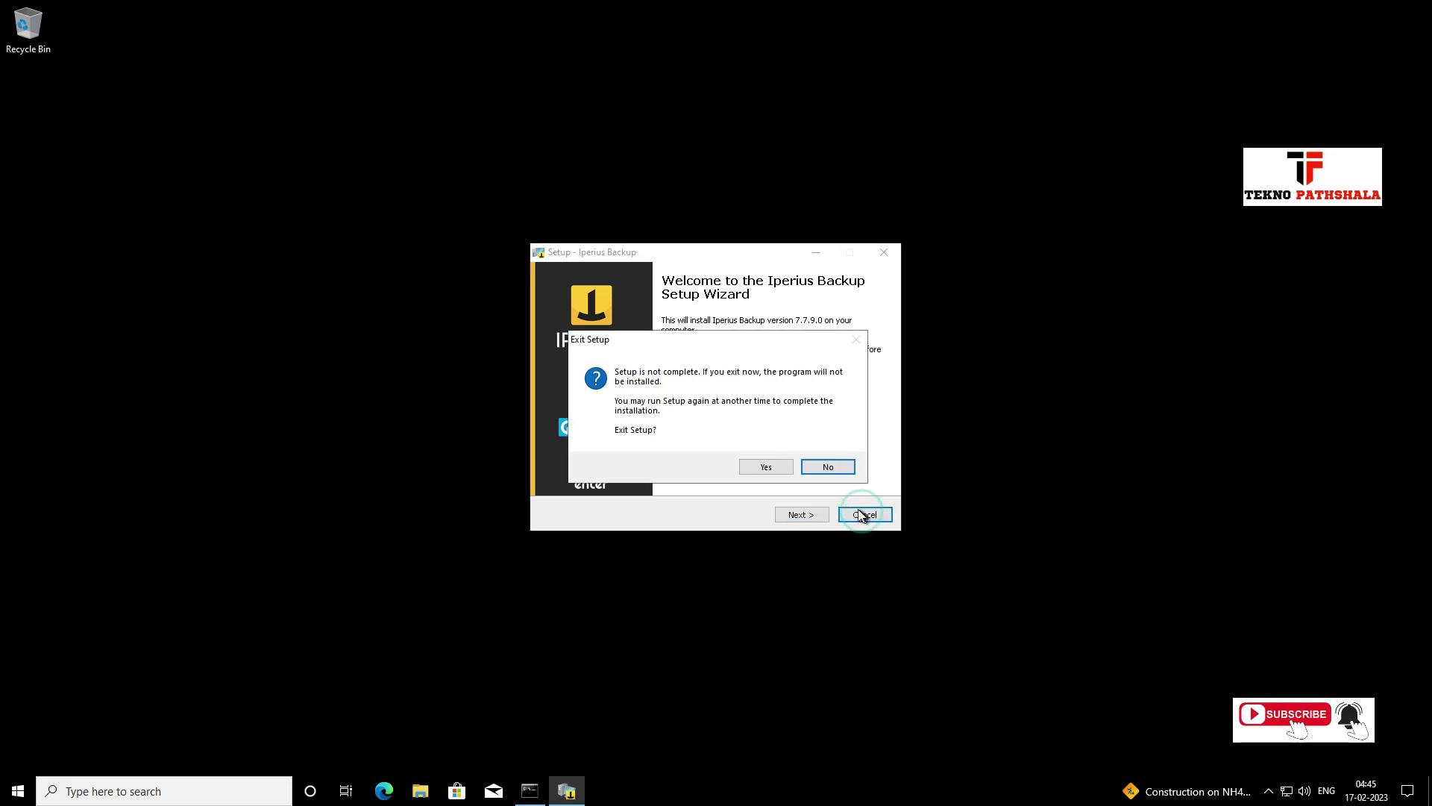
left_click(767, 467)
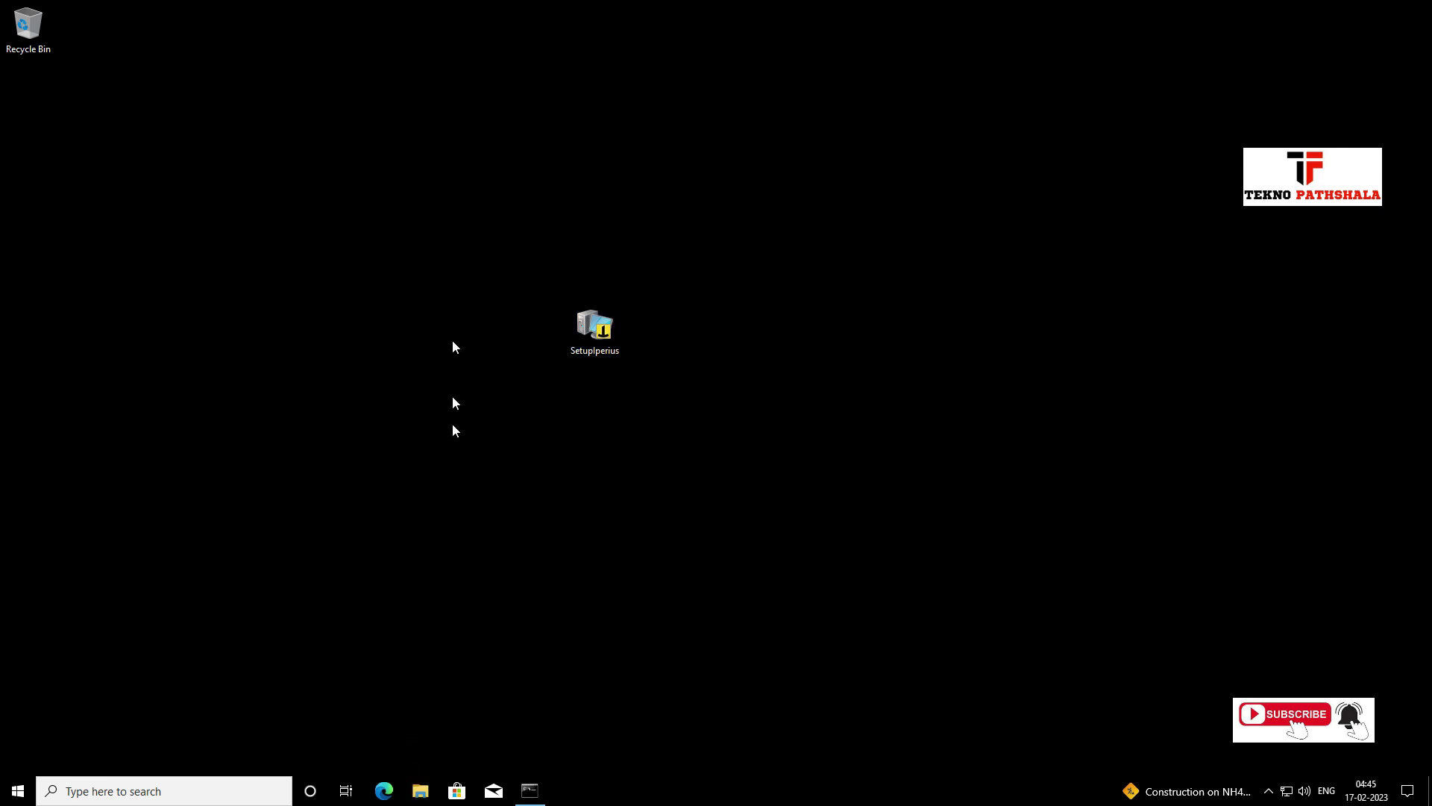
Open This PC's properties from File Explorer, view the Remote Desktop settings page, and close Settings.
left_click(420, 796)
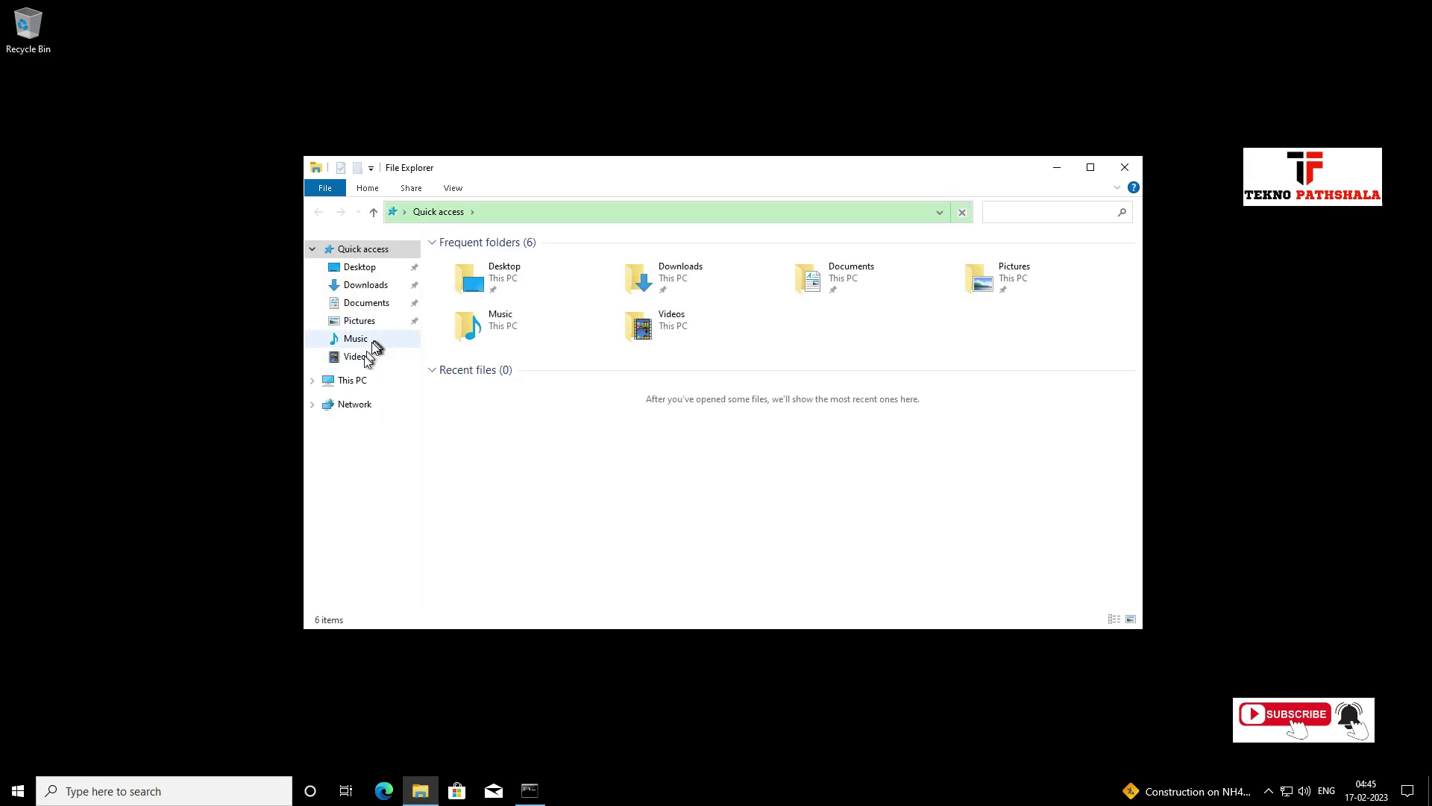
right_click(358, 380)
left_click(406, 572)
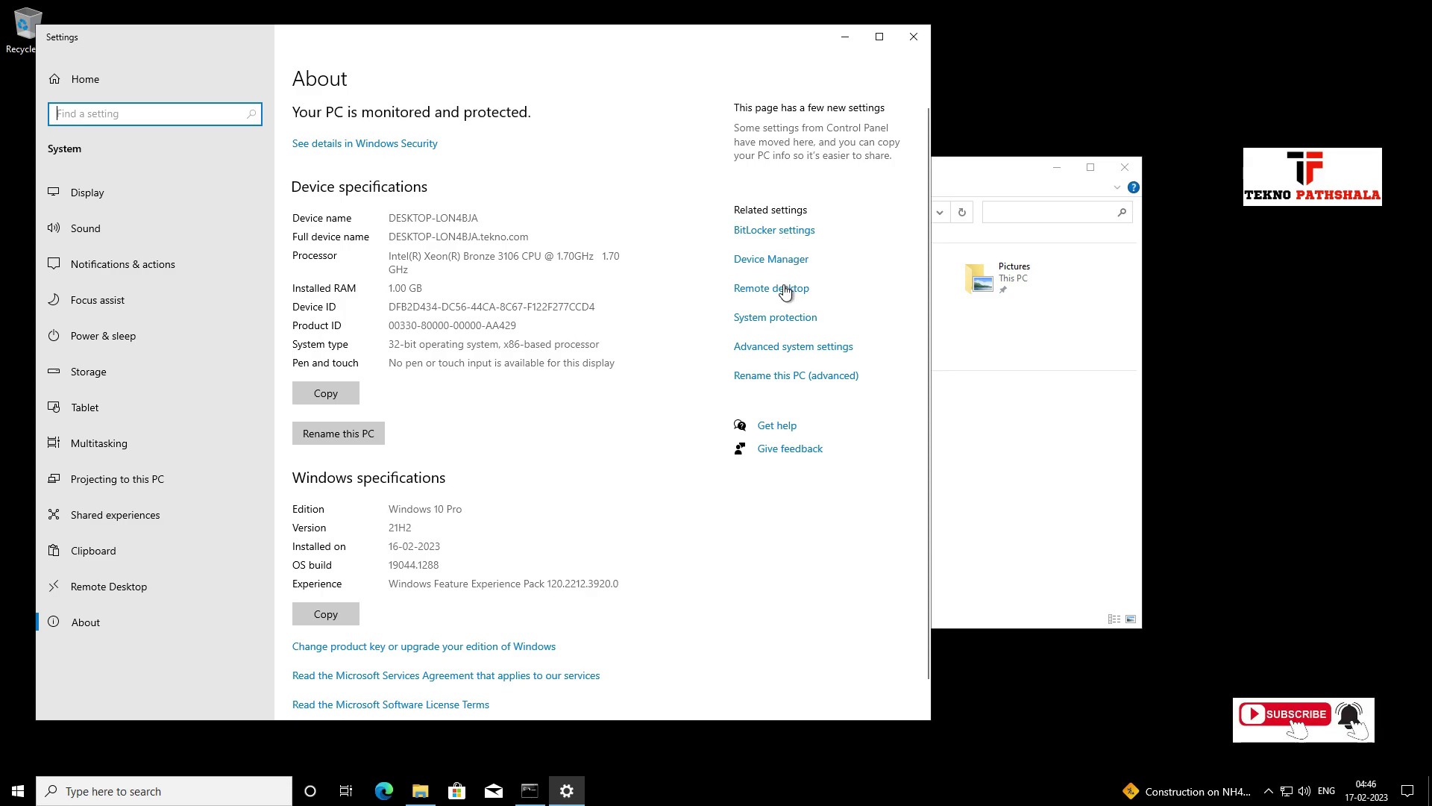
left_click(779, 288)
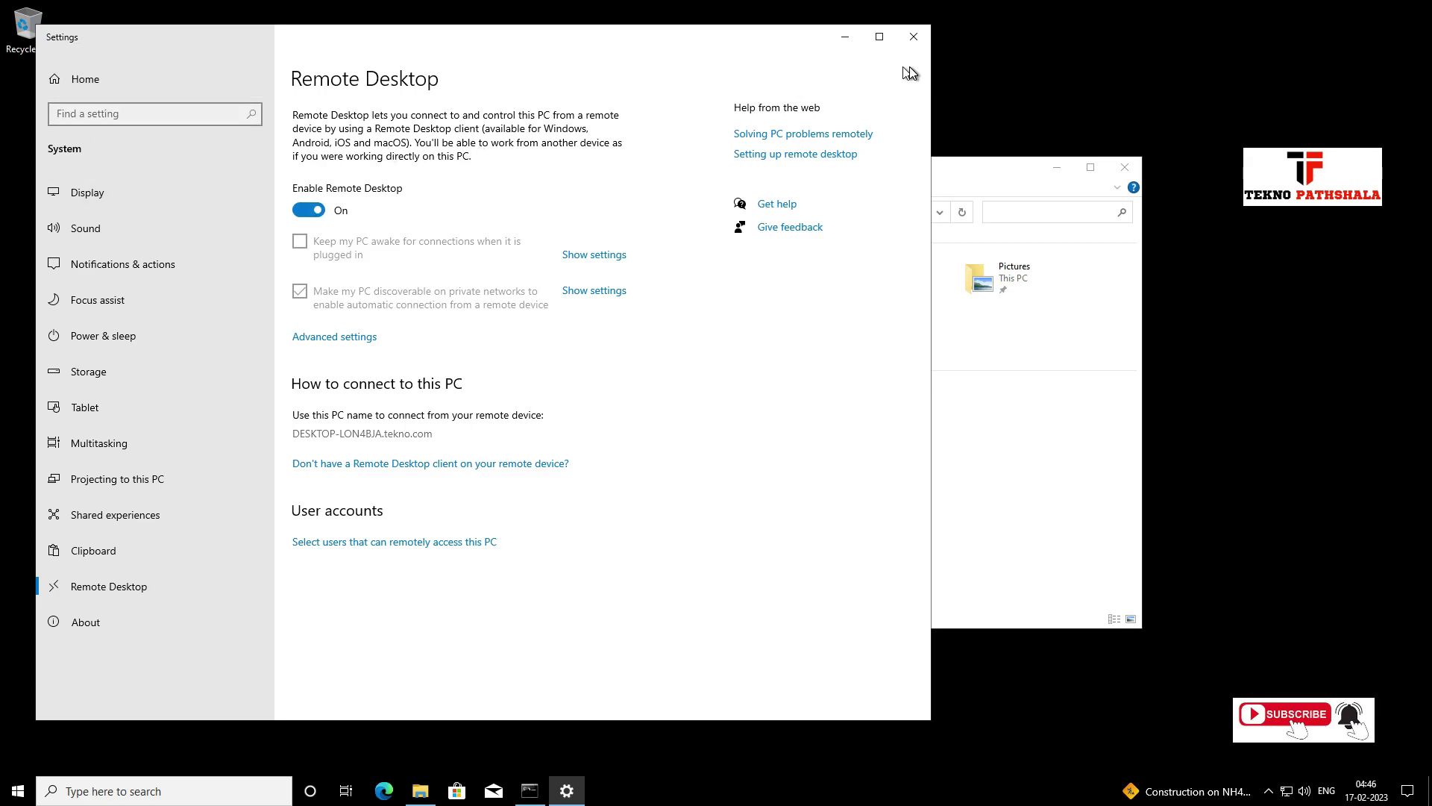
left_click(916, 39)
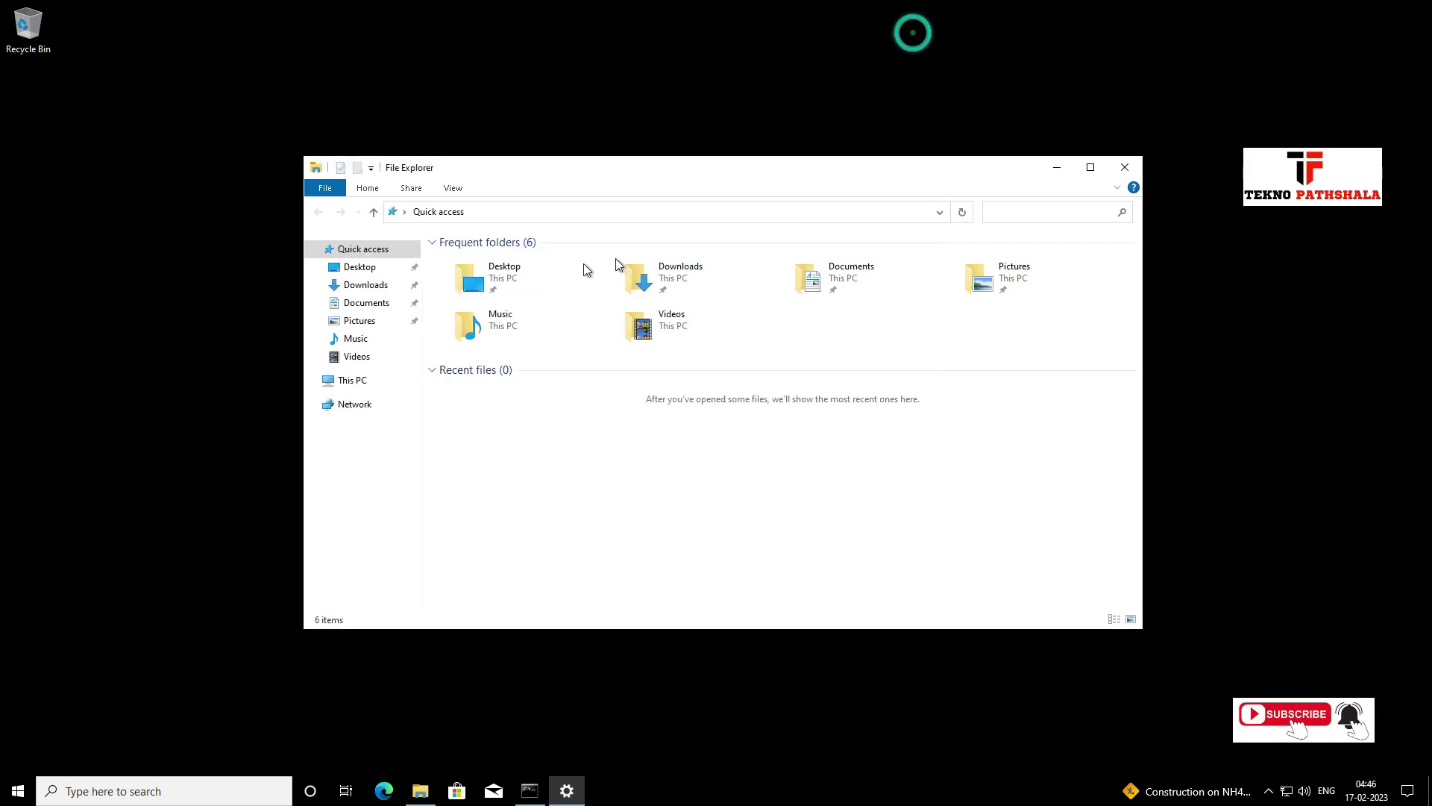
Reopen This PC's properties to view the About page: Windows 10 Pro 21H2, build 19044.1288.
right_click(355, 382)
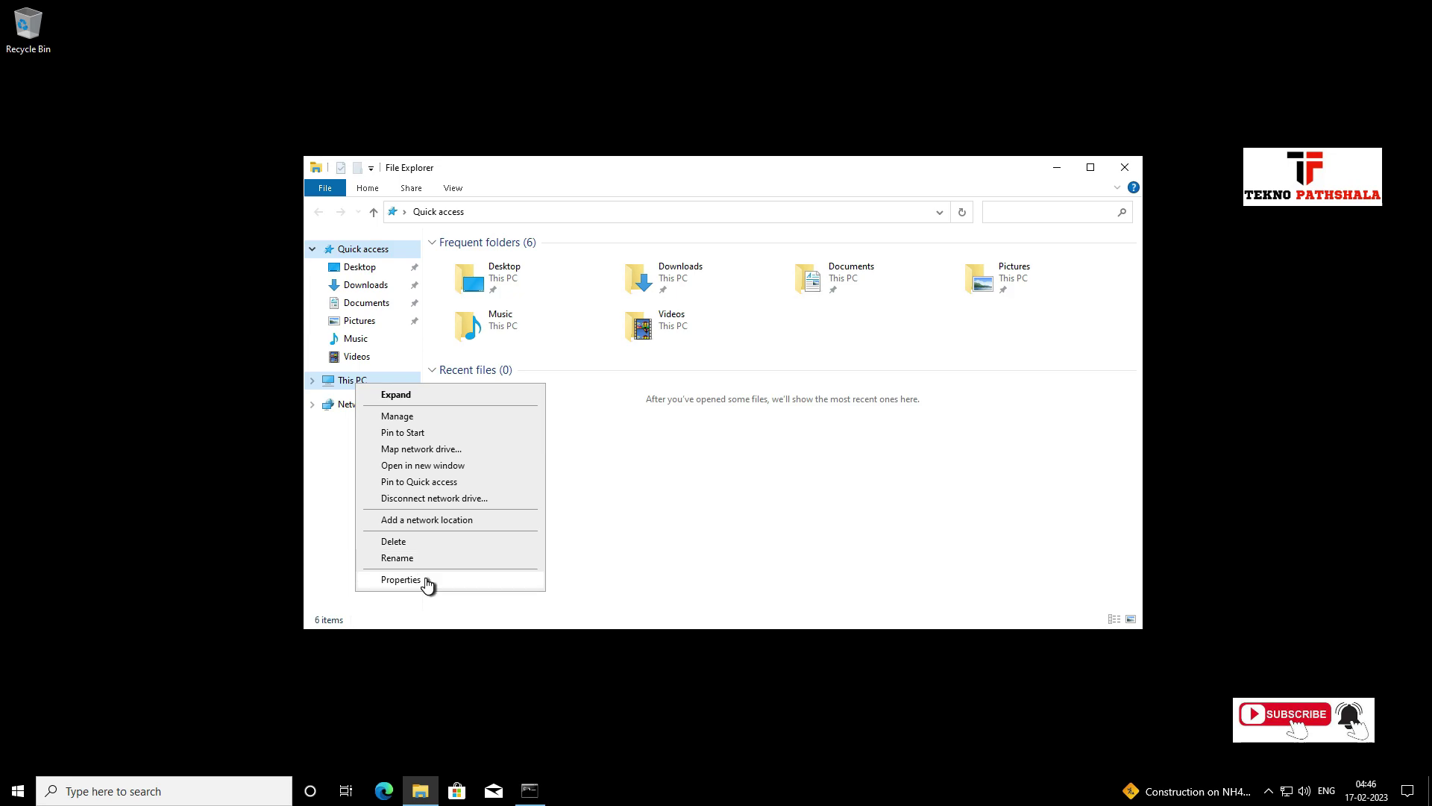
left_click(421, 580)
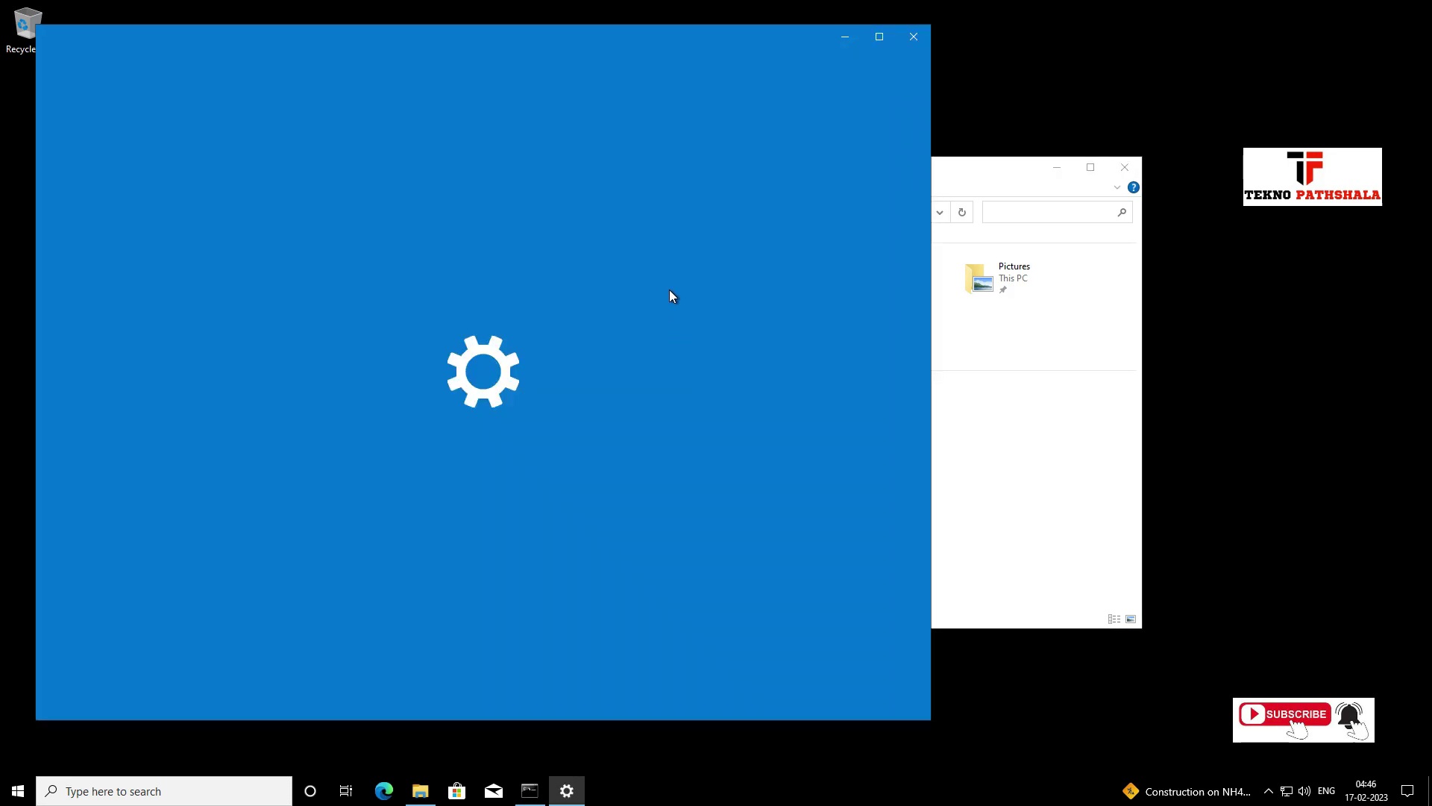
scroll(522, 433, "down", 1)
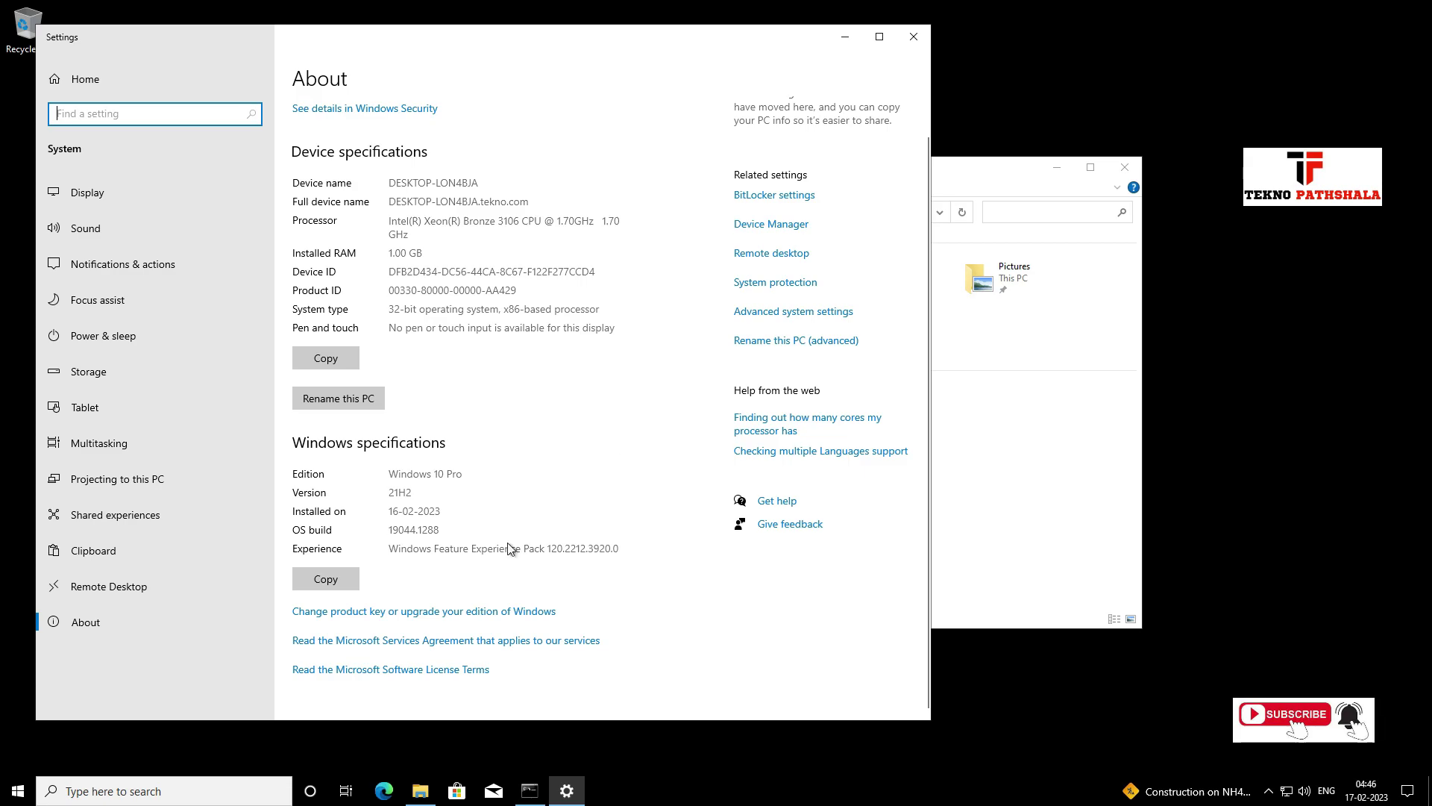
In System Properties' Remote tab, add the domain user TEKNO\software as a Remote Desktop user.
left_click(757, 346)
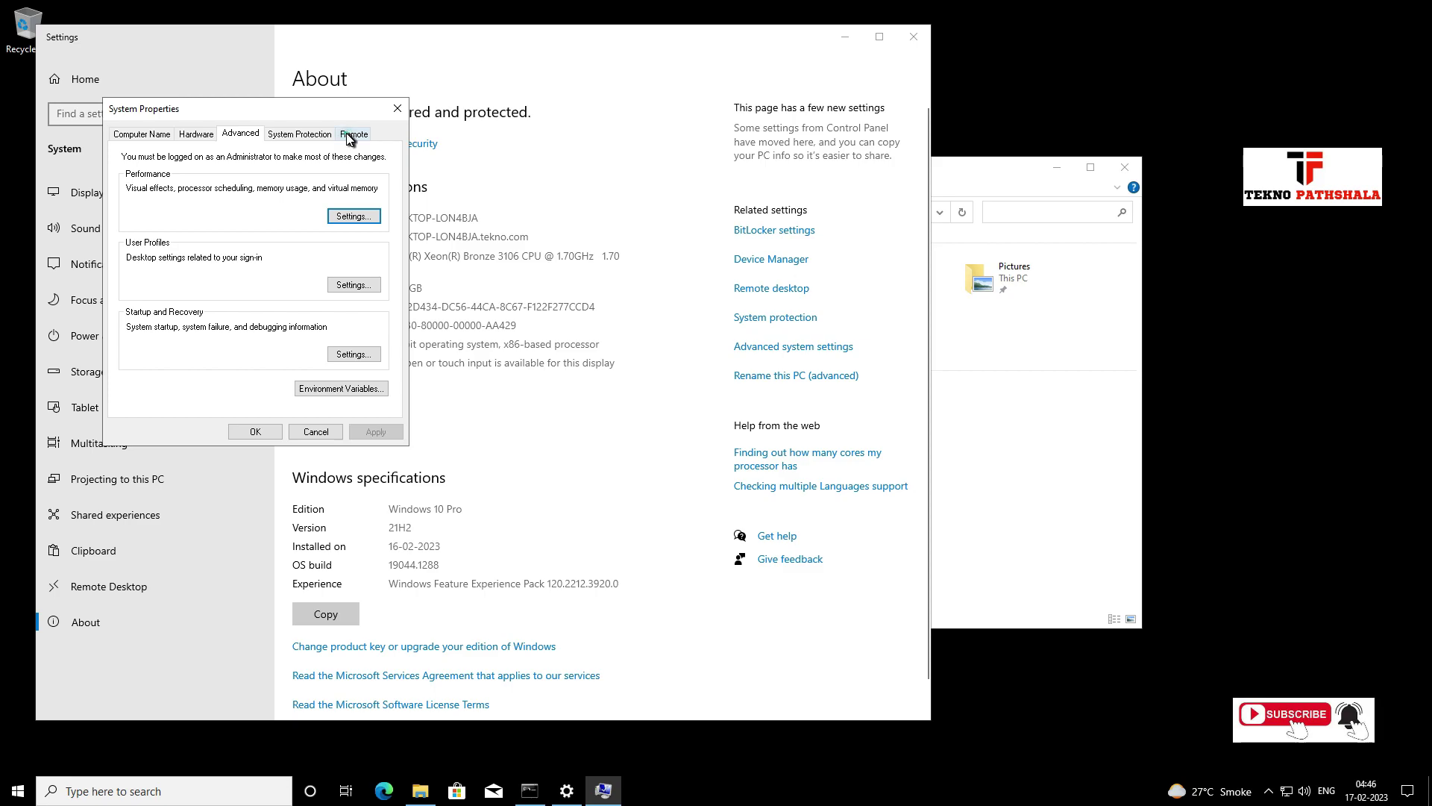
left_click(351, 134)
left_click(349, 389)
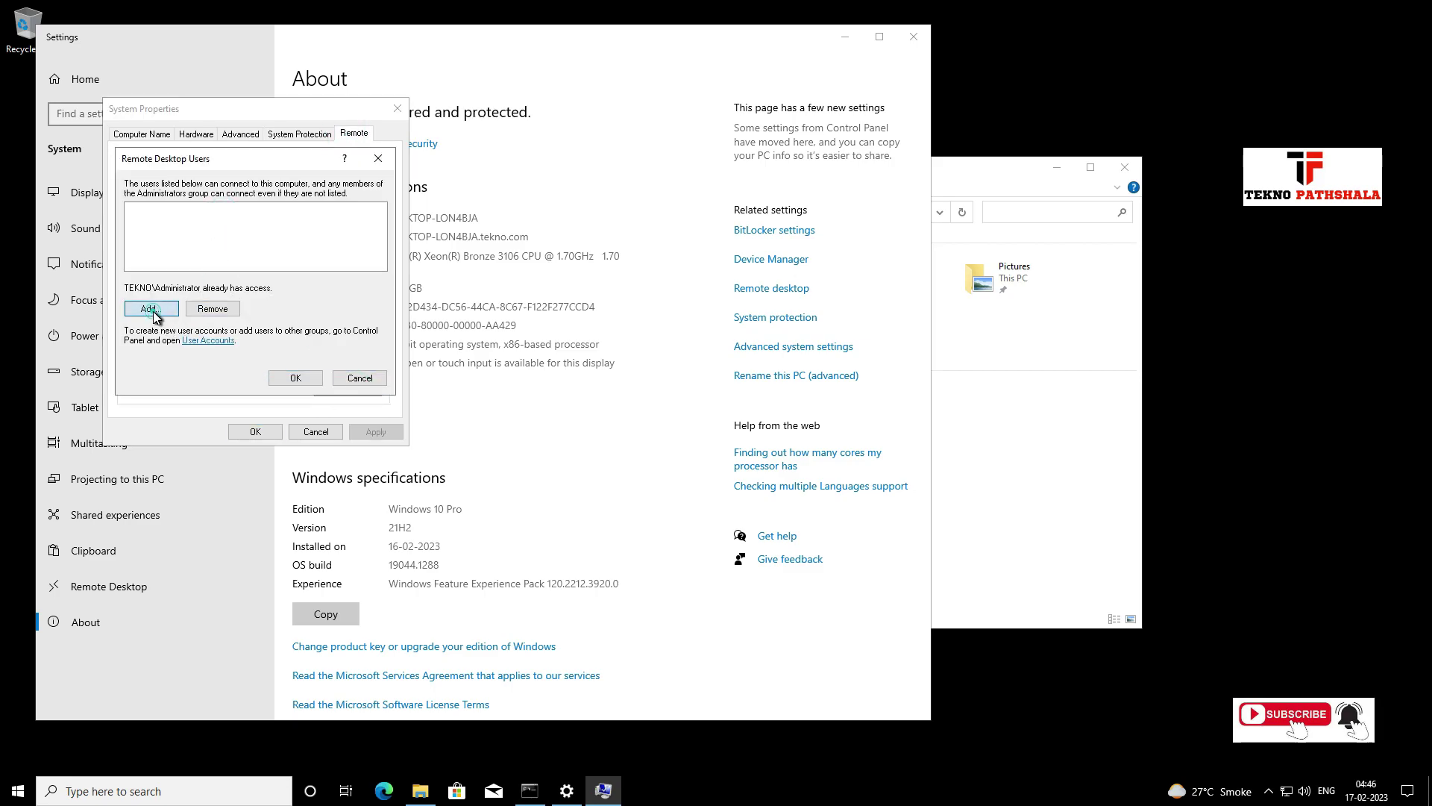
left_click(151, 308)
type("software")
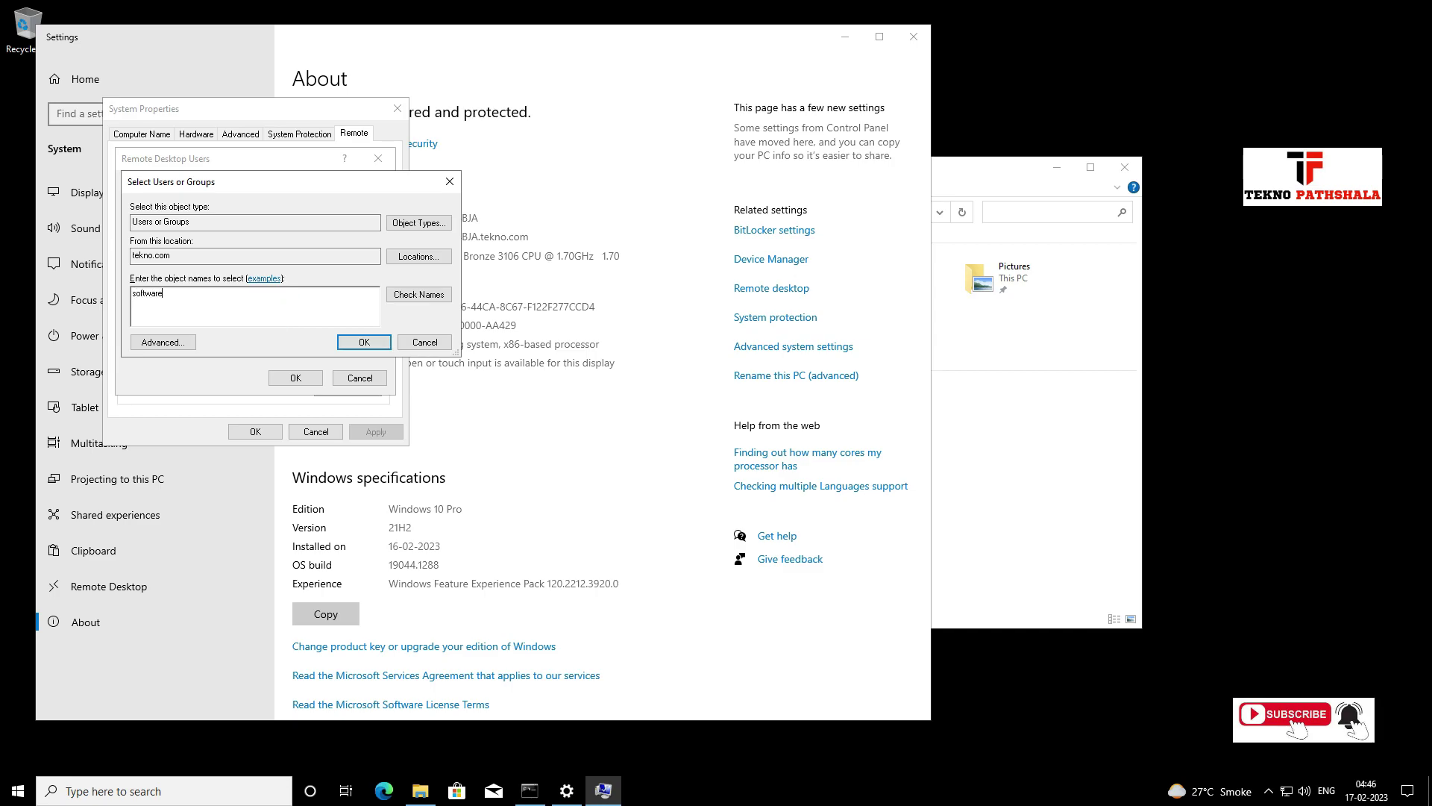
left_click(416, 294)
left_click(363, 342)
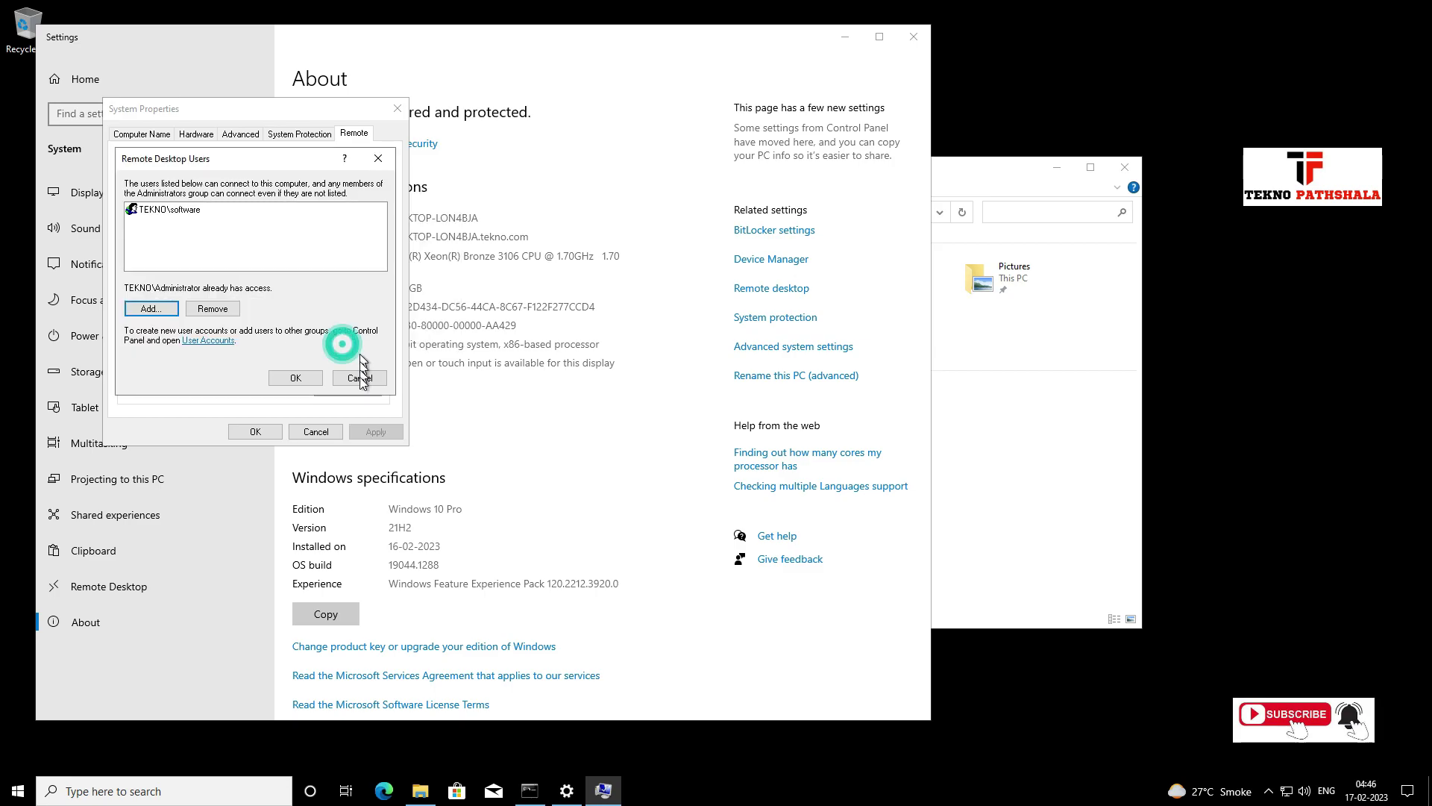
left_click(296, 378)
left_click(255, 431)
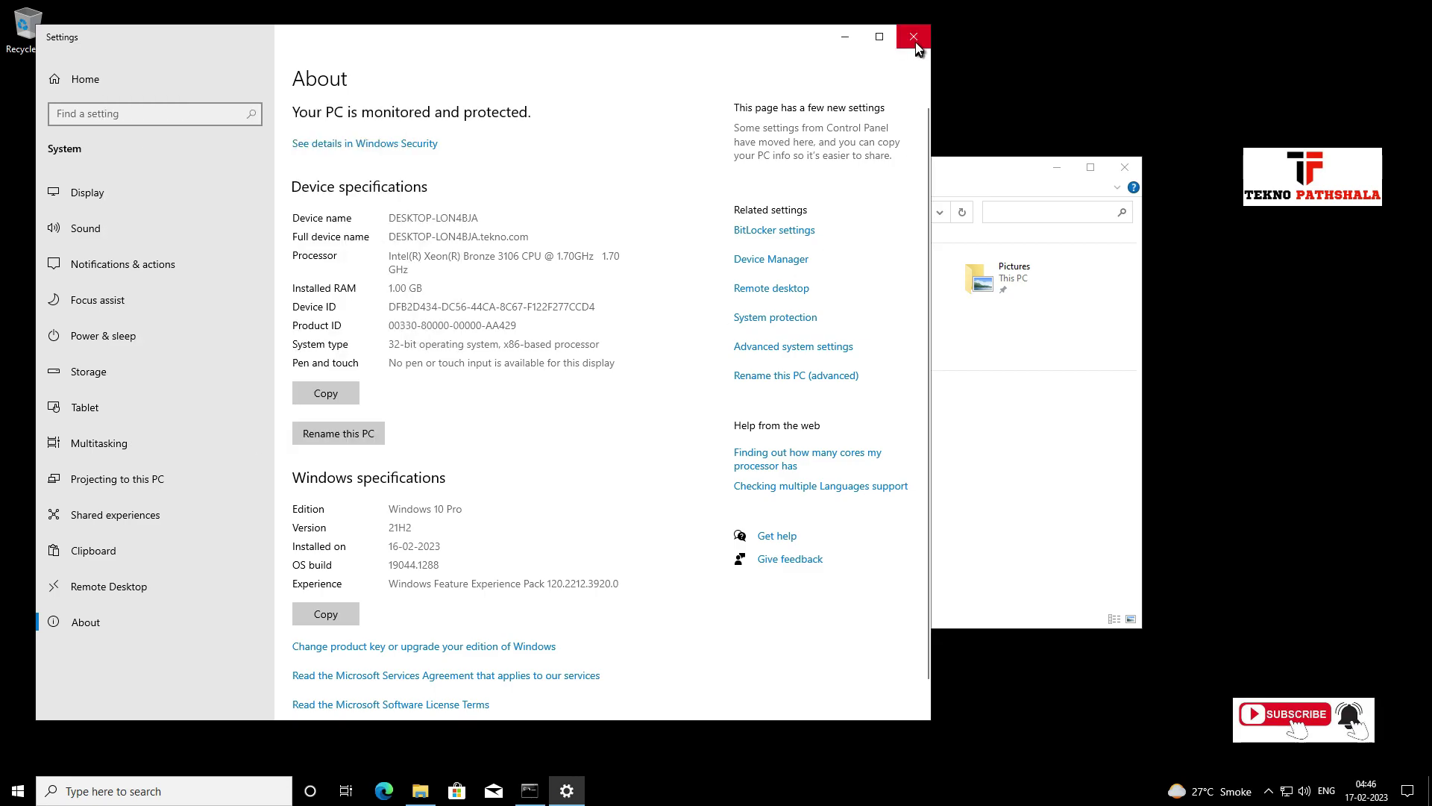
Close Settings and File Explorer, sign out of the administrator session, and return to Word.
left_click(913, 37)
left_click(1124, 166)
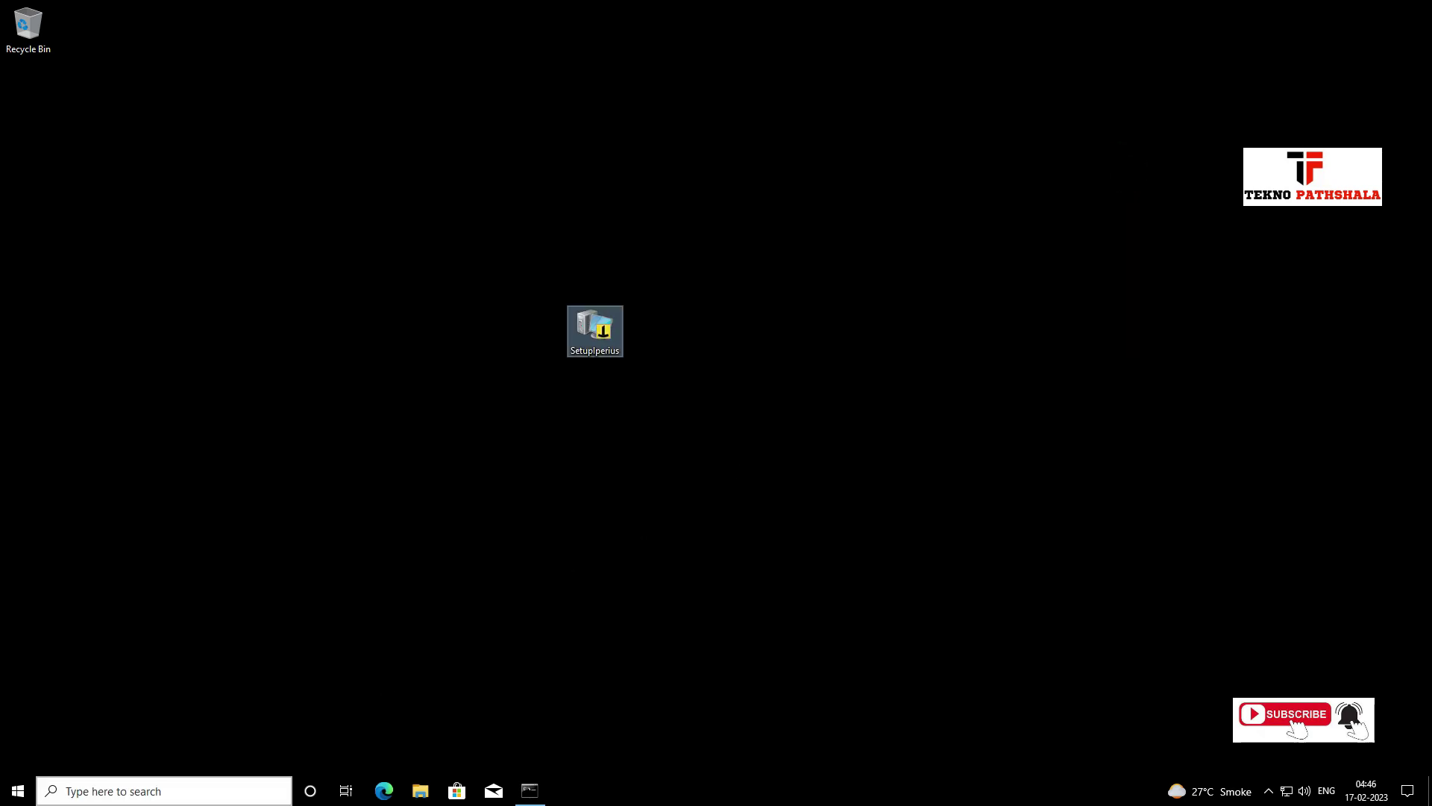
right_click(24, 796)
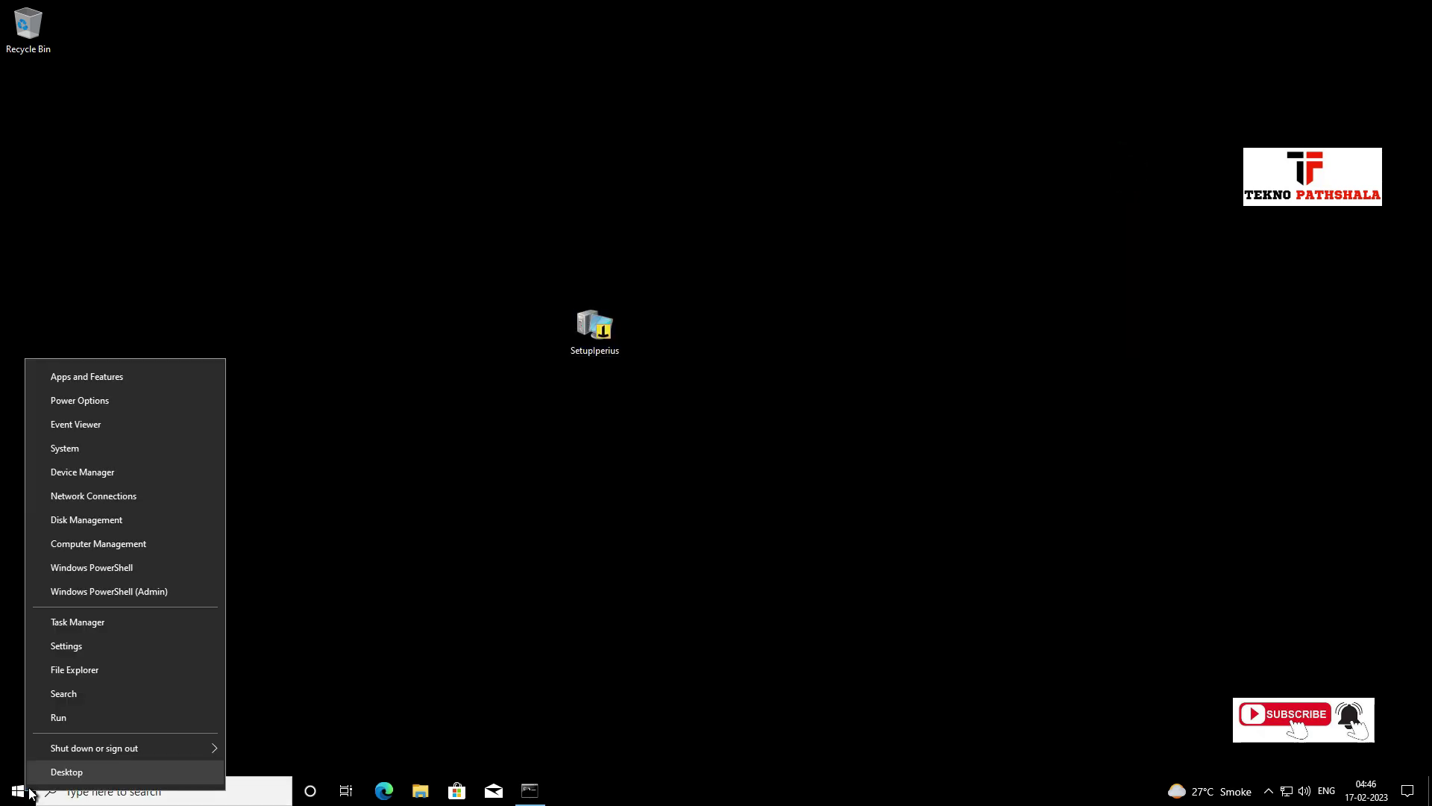
mouse_move(174, 750)
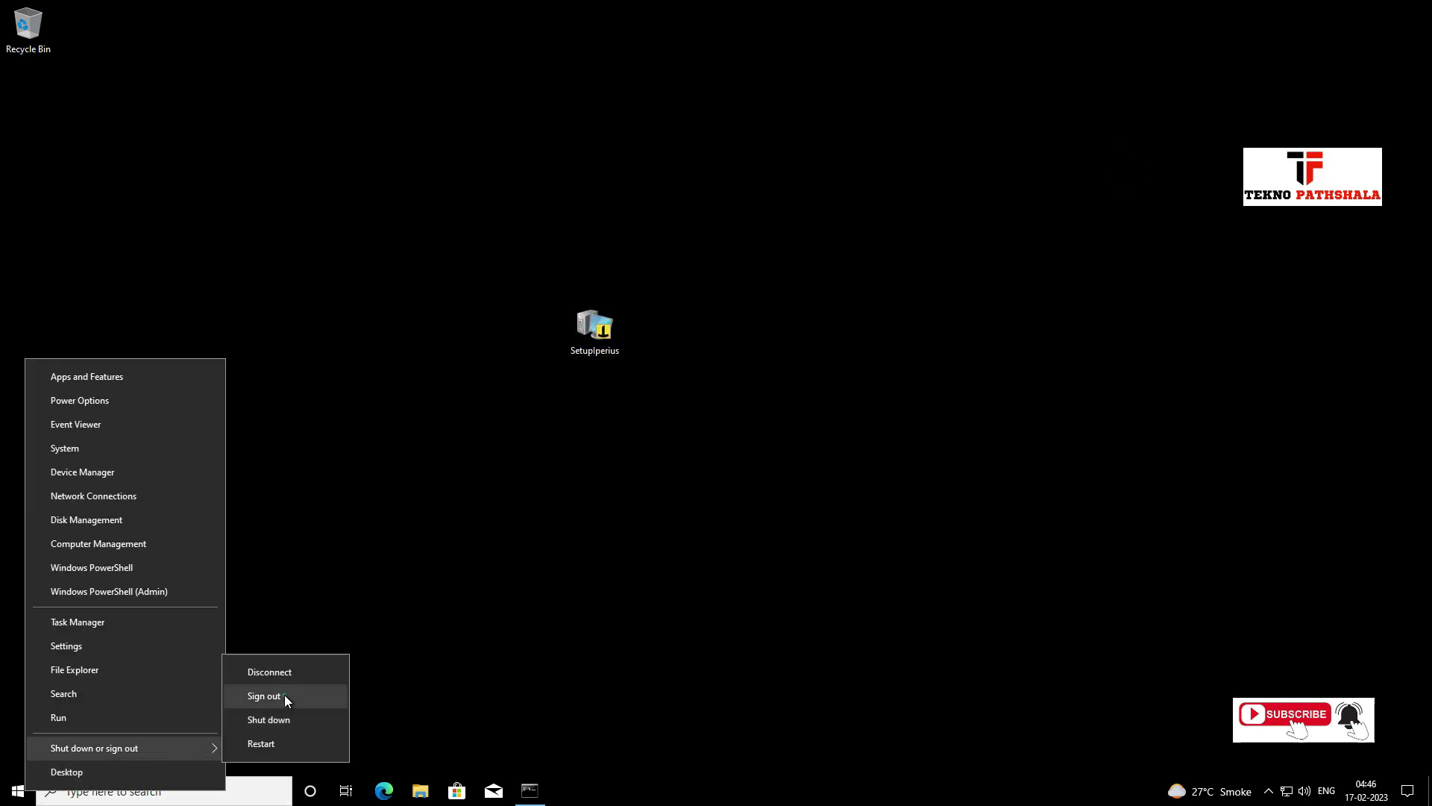
left_click(284, 697)
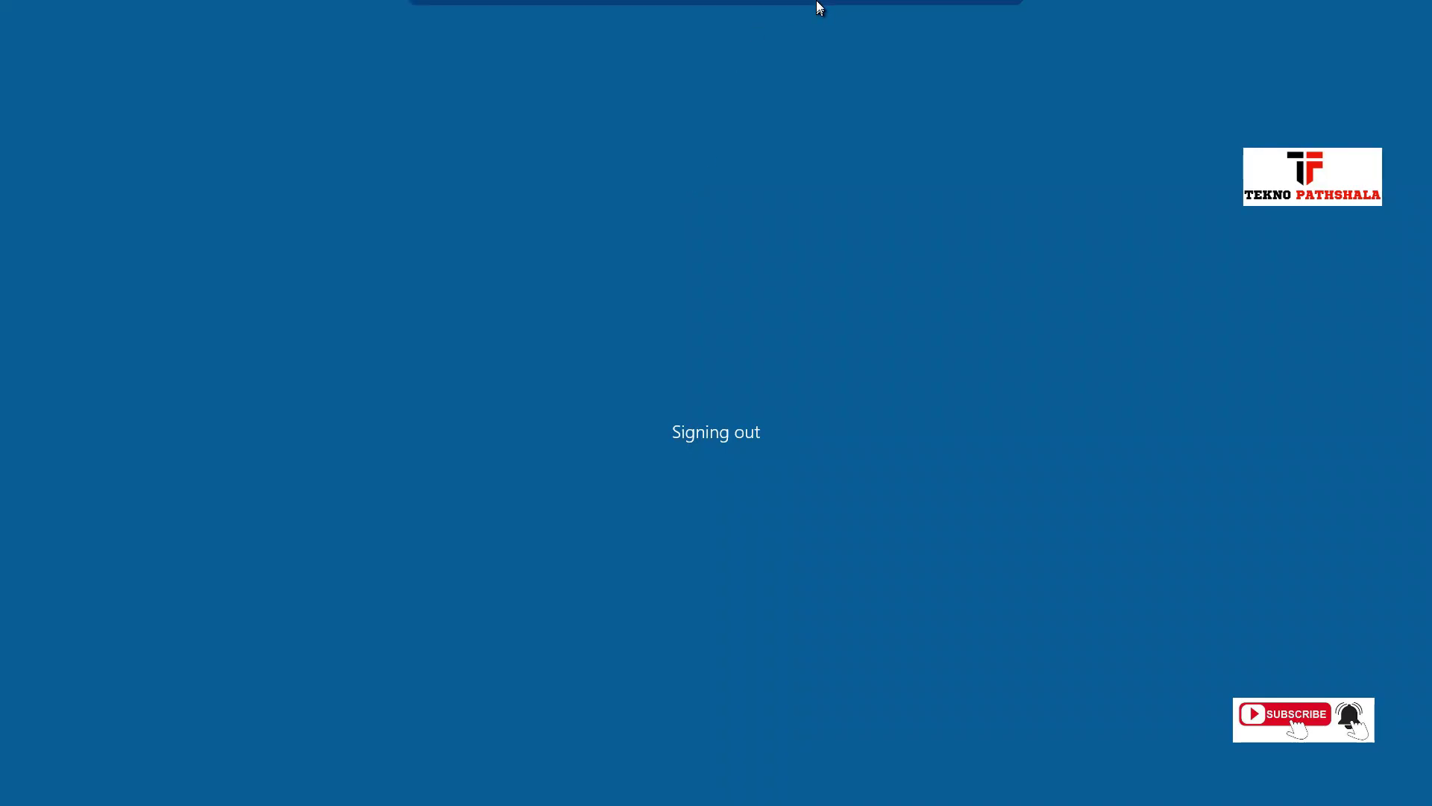
left_click(975, 16)
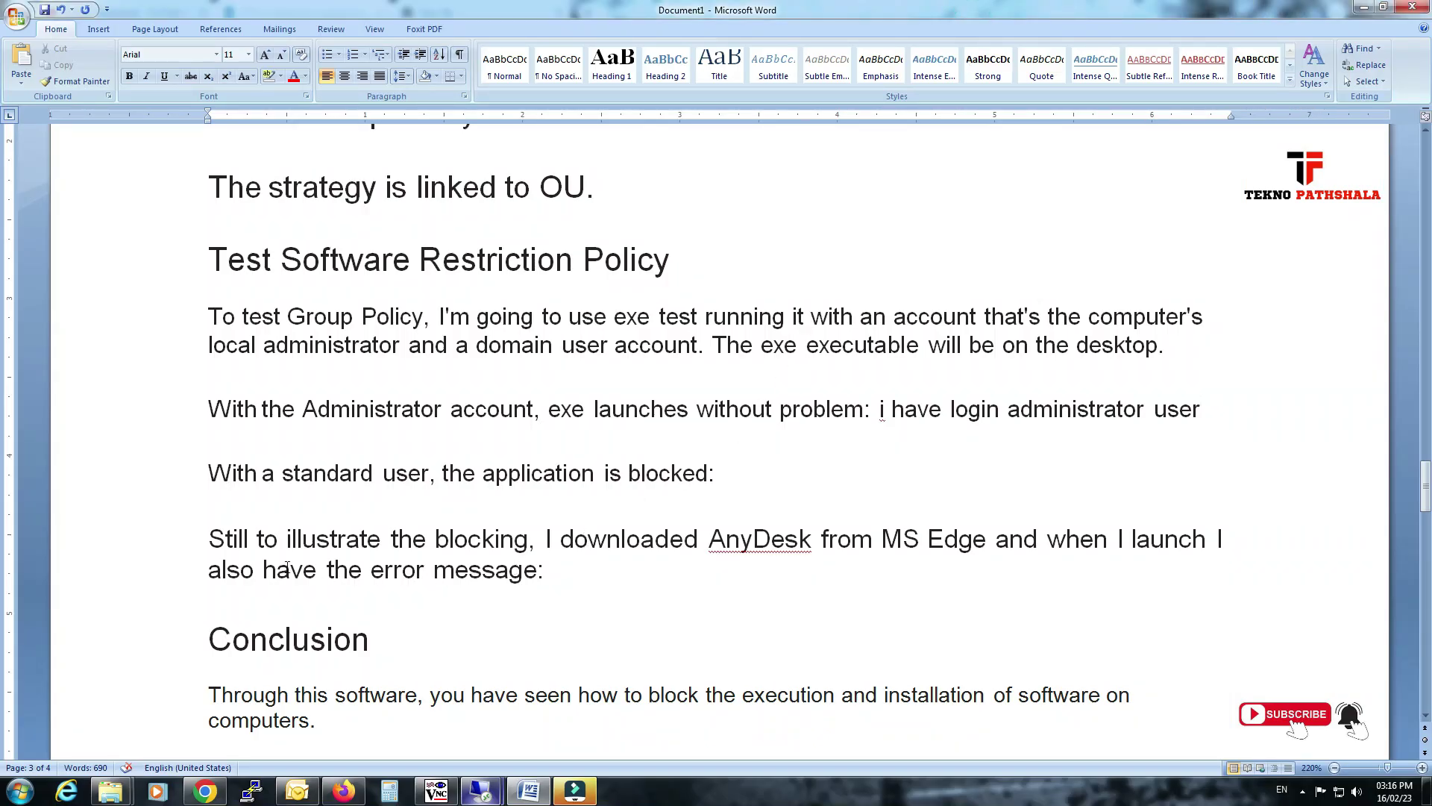
Add 'now login with local user or standard user' after 'blocked:' on the standard-user test line.
left_click_drag(235, 539, 522, 540)
left_click_drag(259, 475, 669, 466)
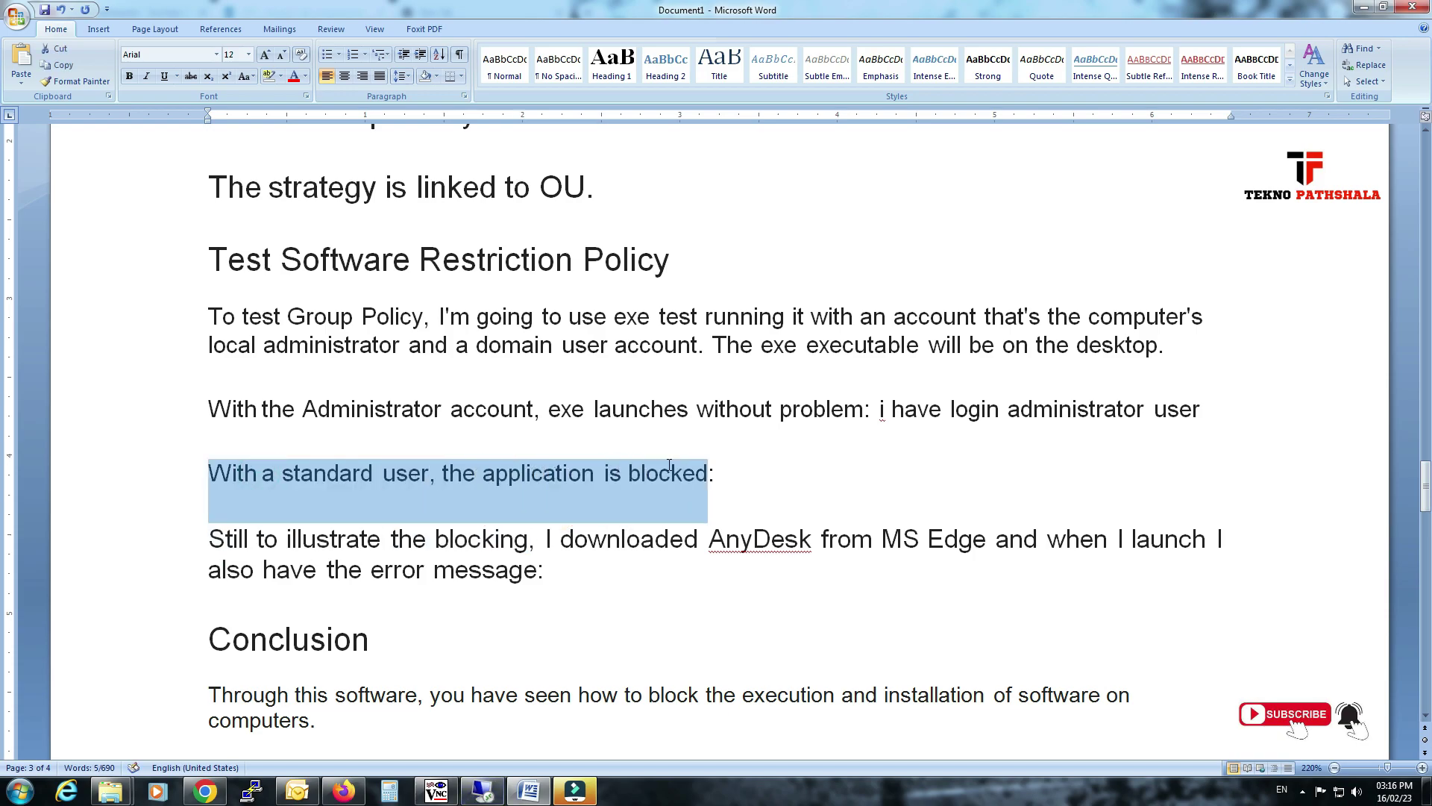
left_click(751, 473)
type("now")
type(" I")
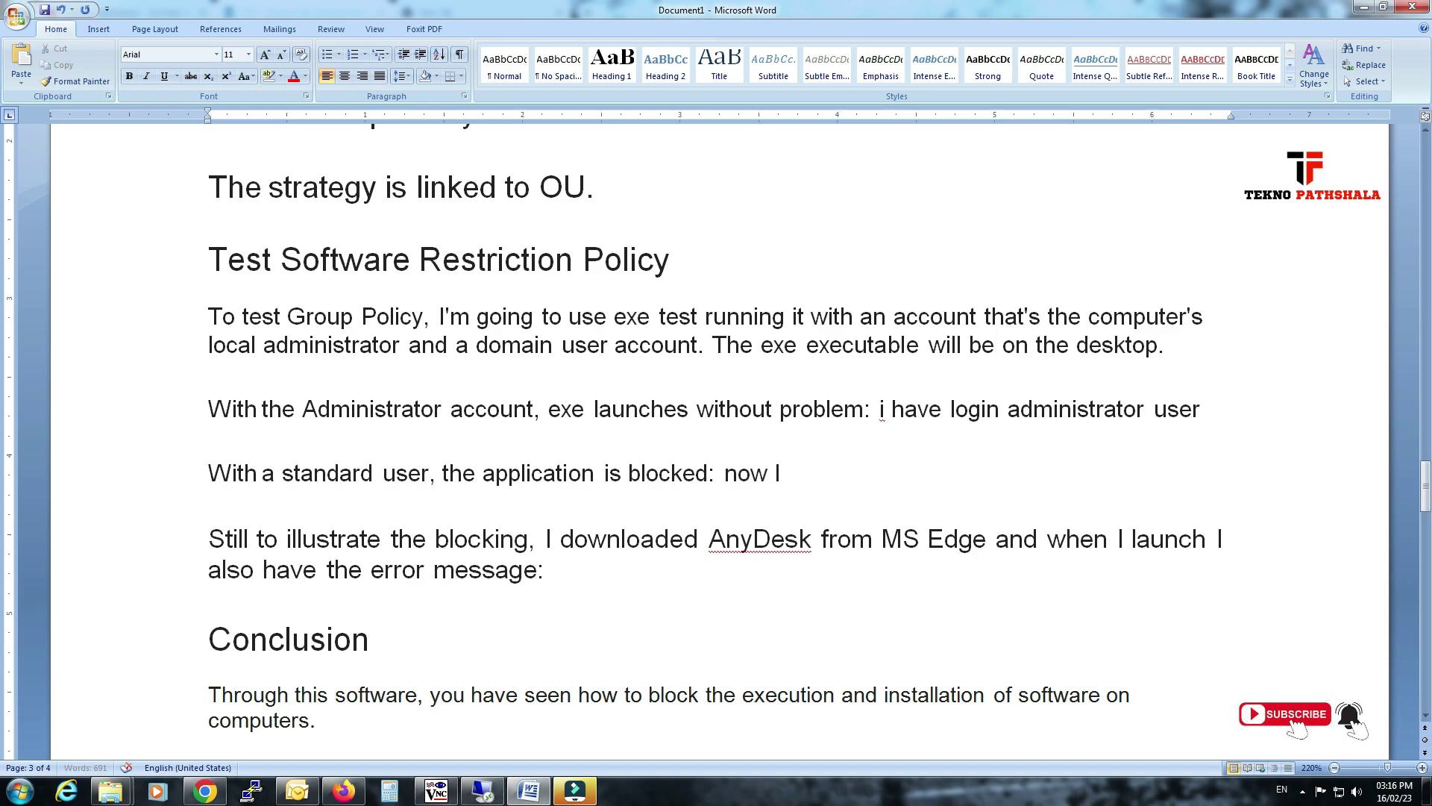
type("owin")
key("BackSpace")
type("ging with")
key("BackSpace")
key("BackSpace")
type("with local use")
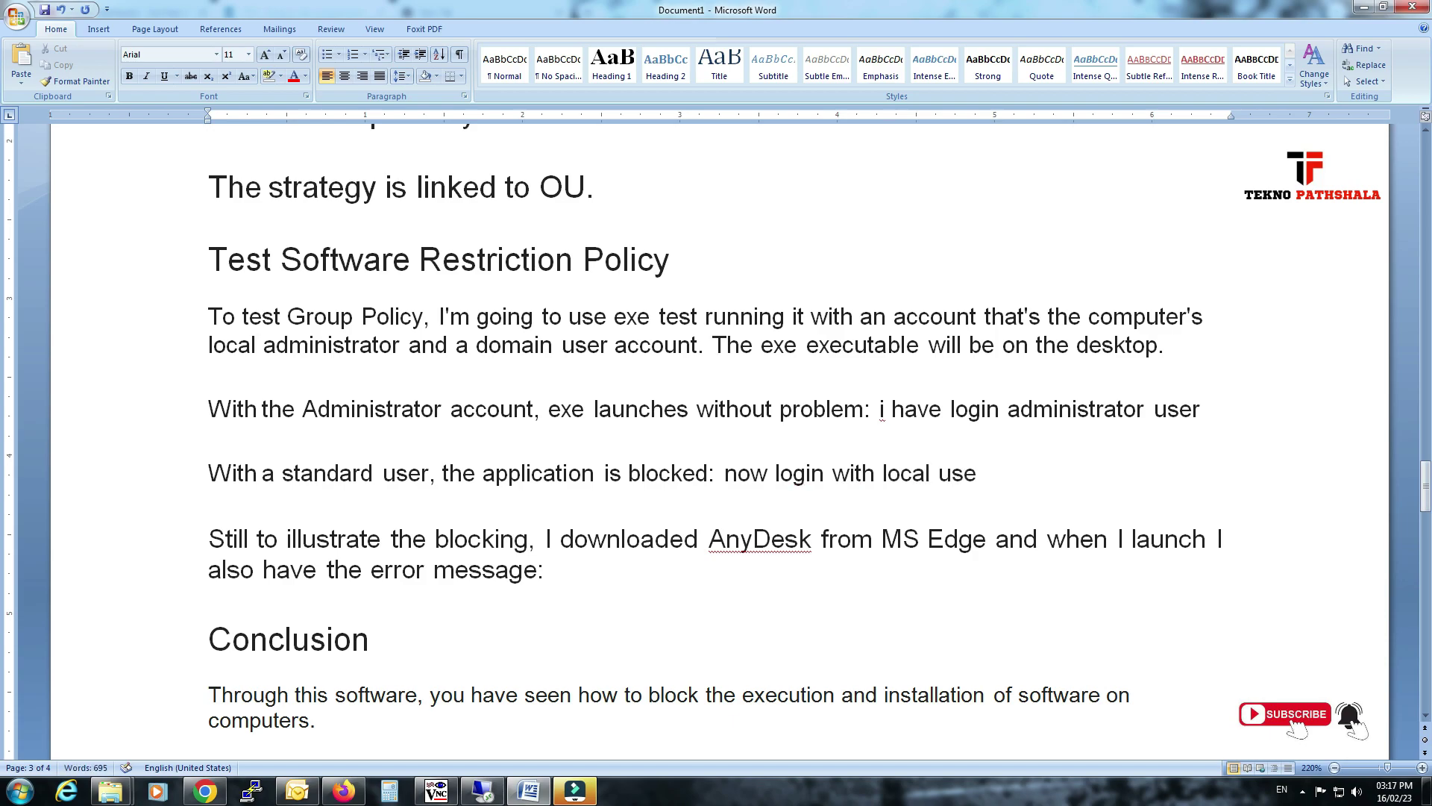
type("r or standard user")
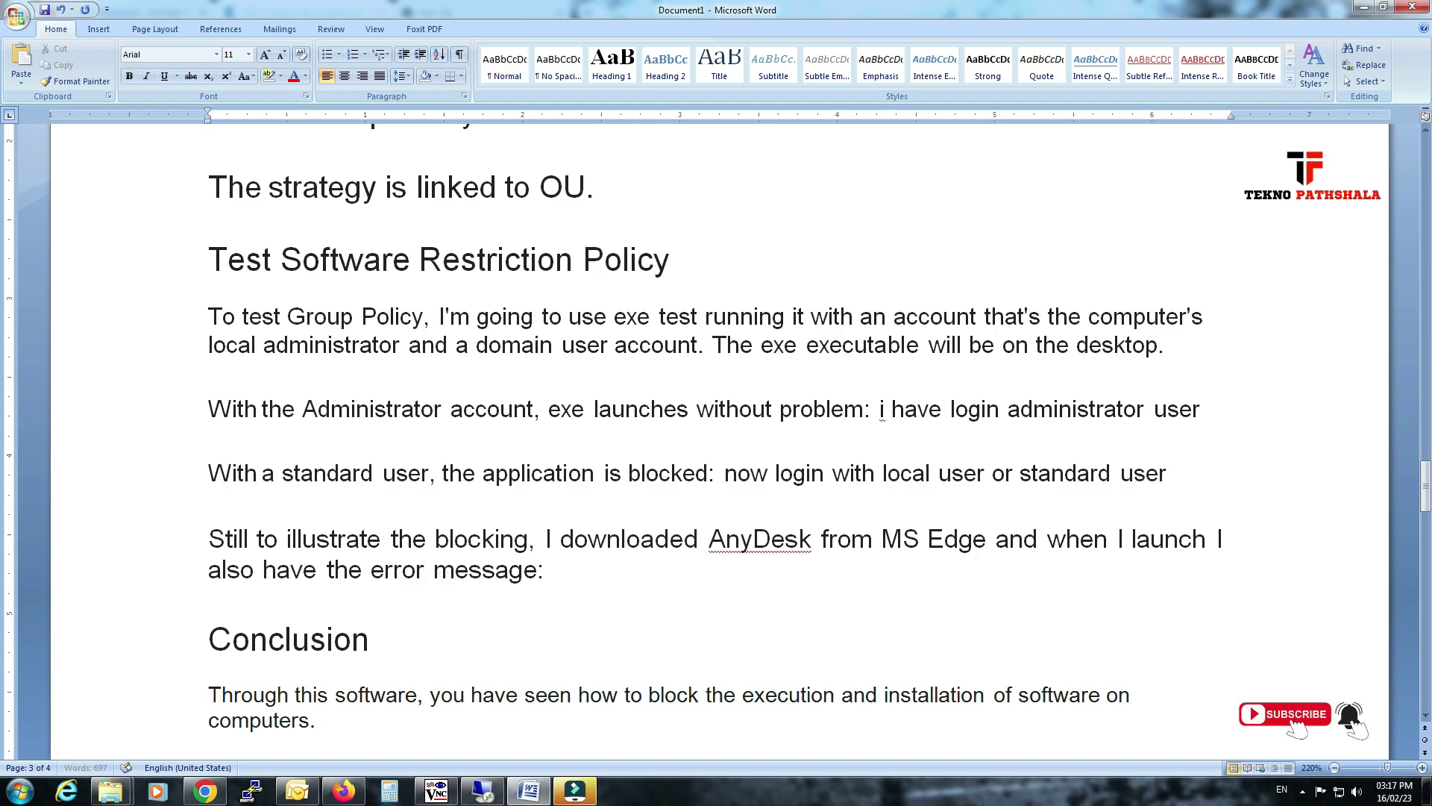
left_click_drag(732, 473, 1010, 492)
Connect Remote Desktop to 192.168.1.214, clearing the saved user and signing in with the domain user's credentials.
mouse_move(485, 792)
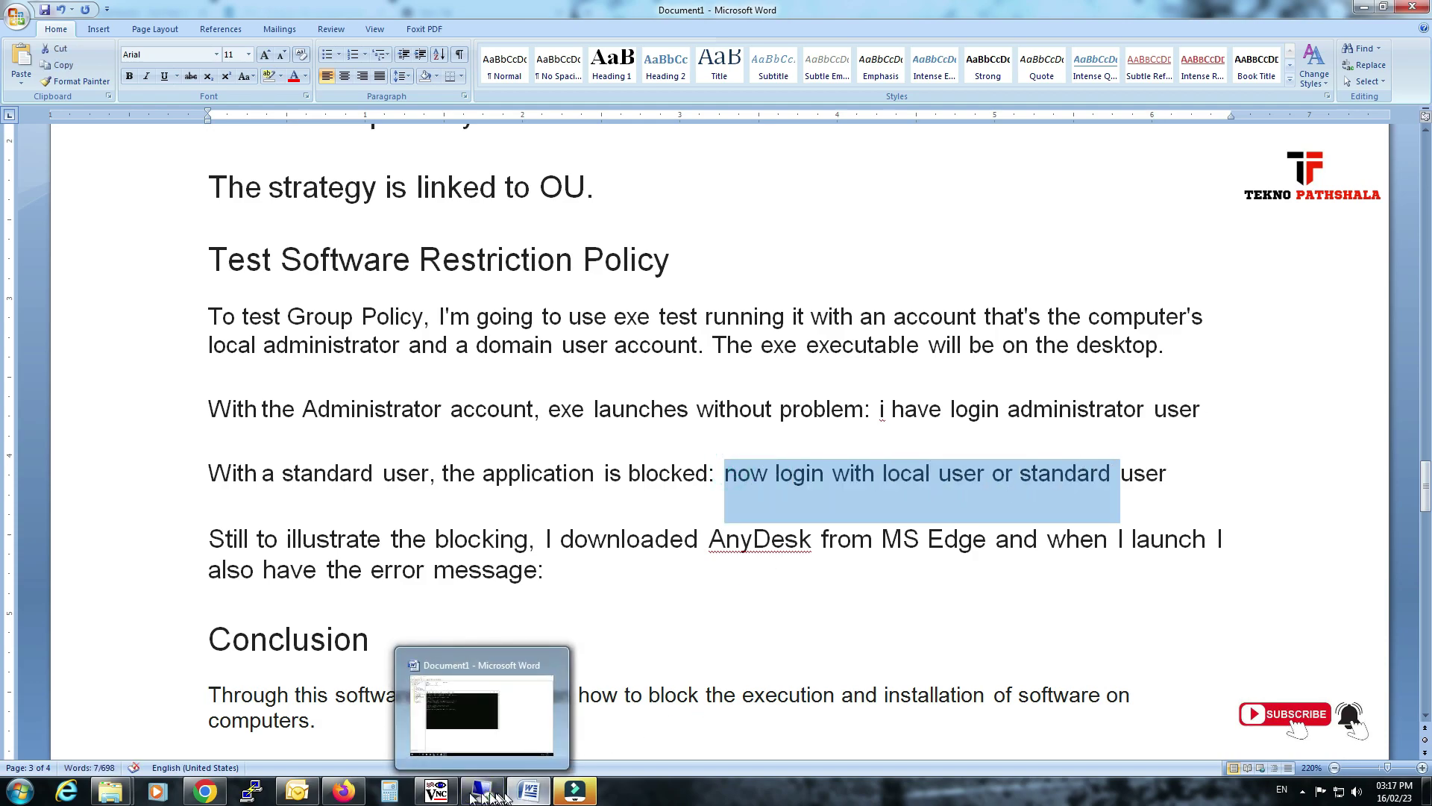
left_click(20, 791)
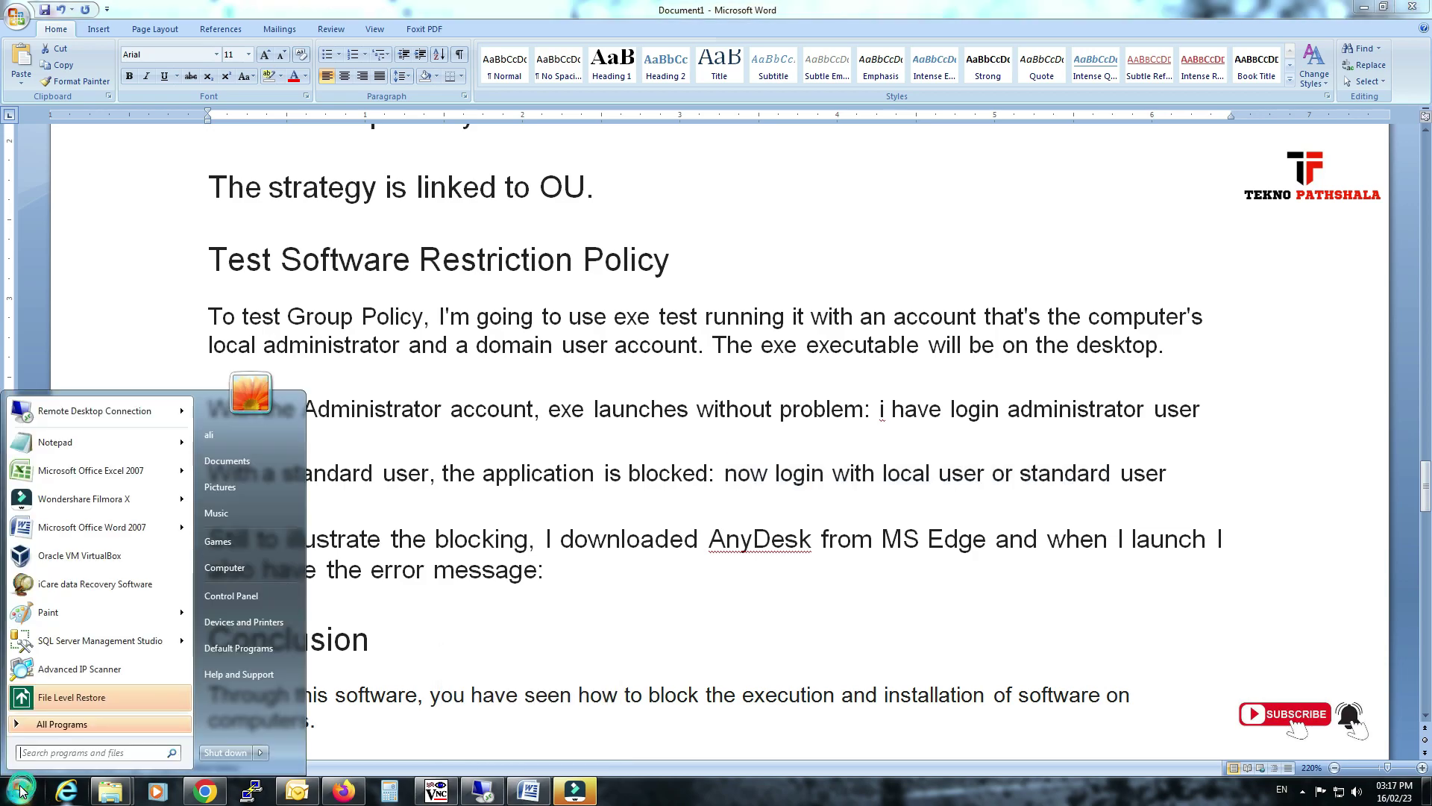
left_click(149, 410)
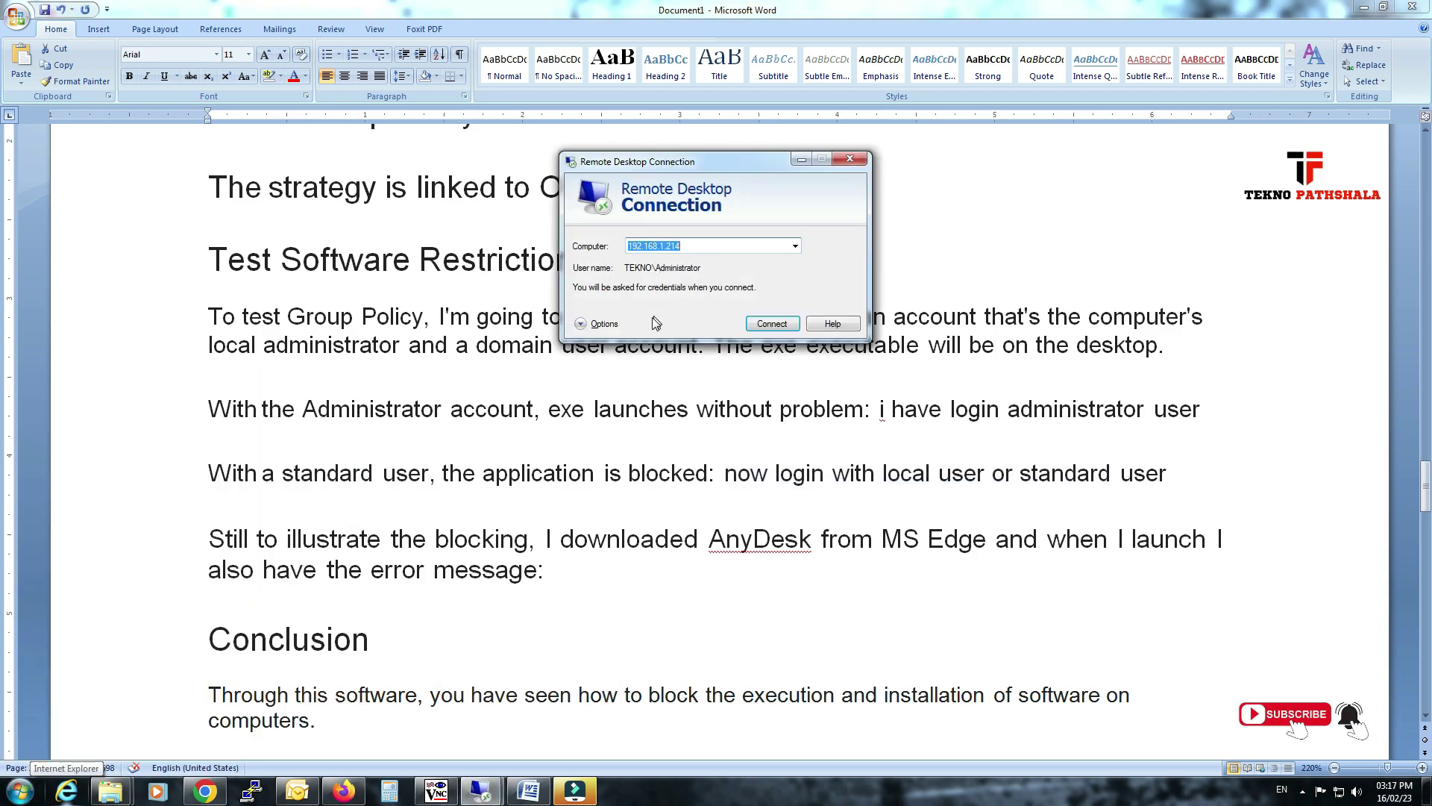
left_click(600, 324)
double_click(748, 321)
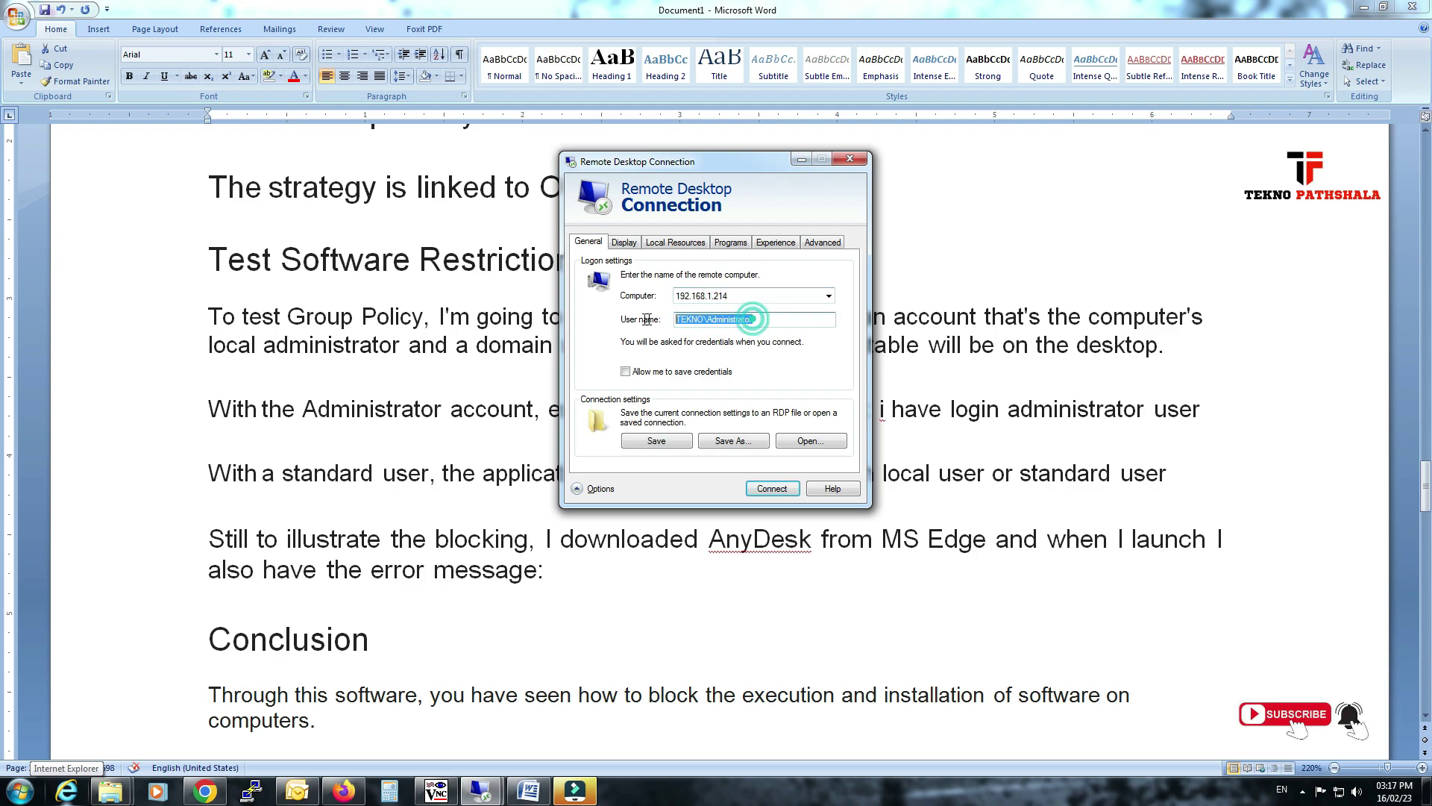
key("BackSpace")
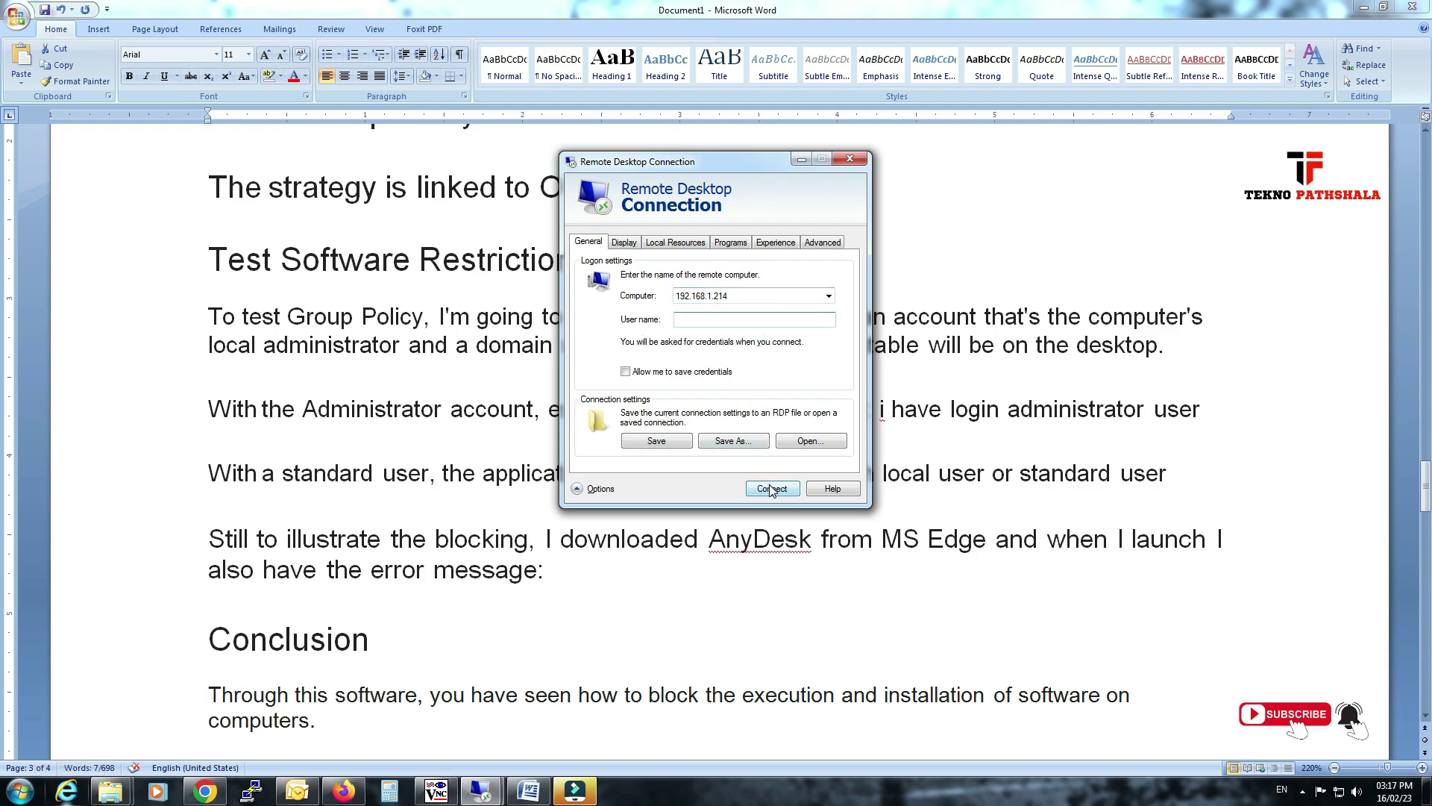
left_click(773, 489)
left_click(690, 343)
left_click(690, 334)
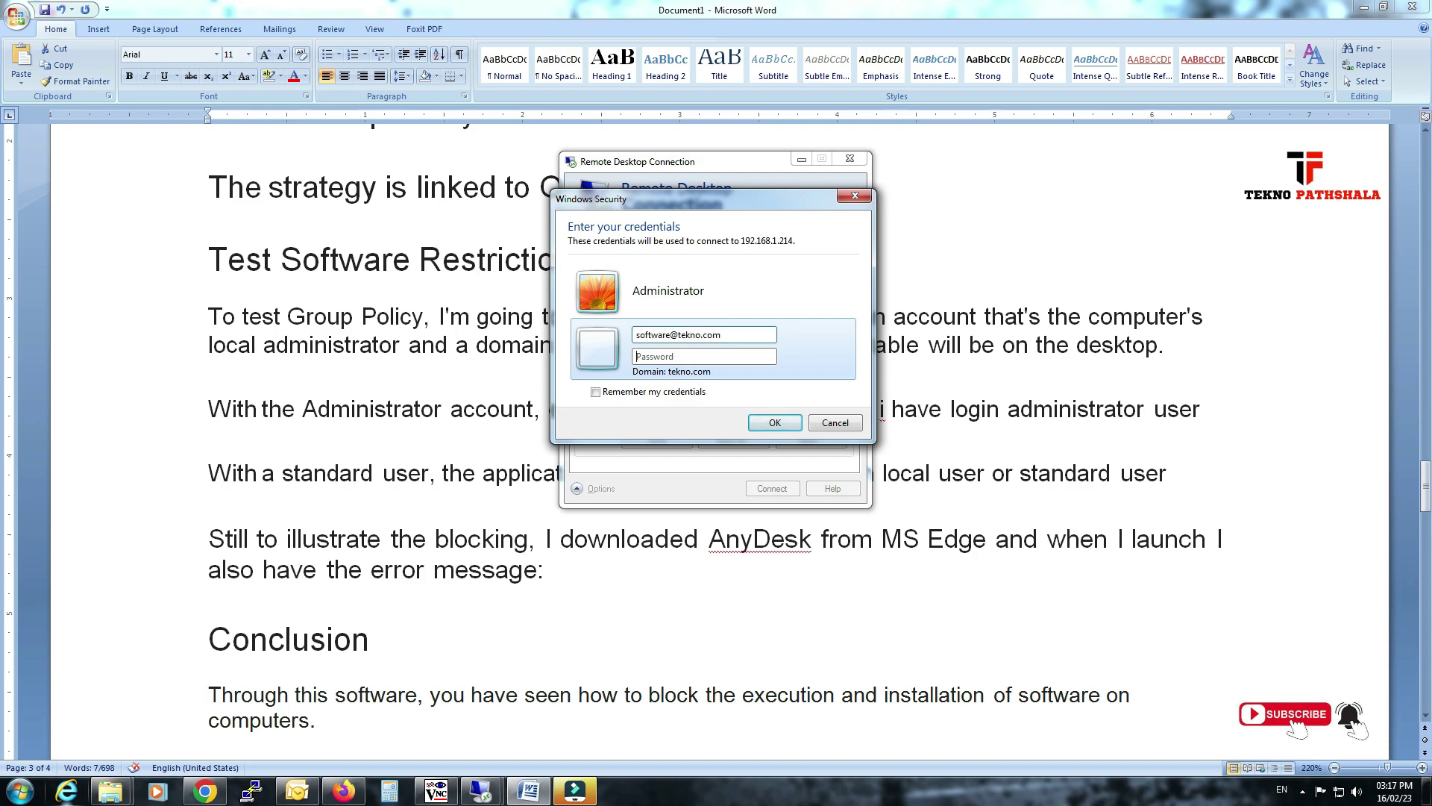
type("•••")
left_click(776, 423)
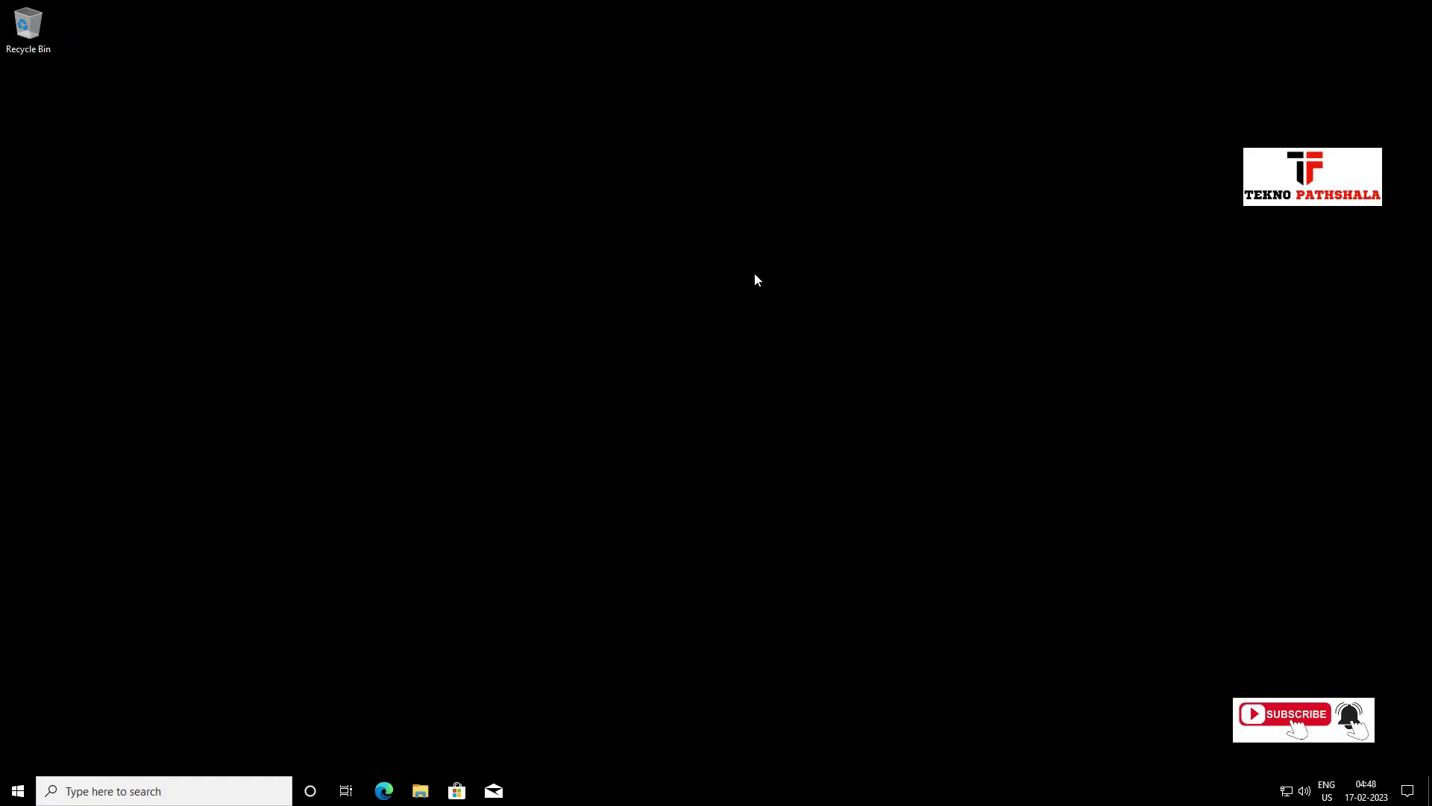
Refresh the remote desktop, then return to the local Downloads folder and pick SetupIperius.exe.
right_click(753, 276)
left_click(753, 276)
left_click(972, 9)
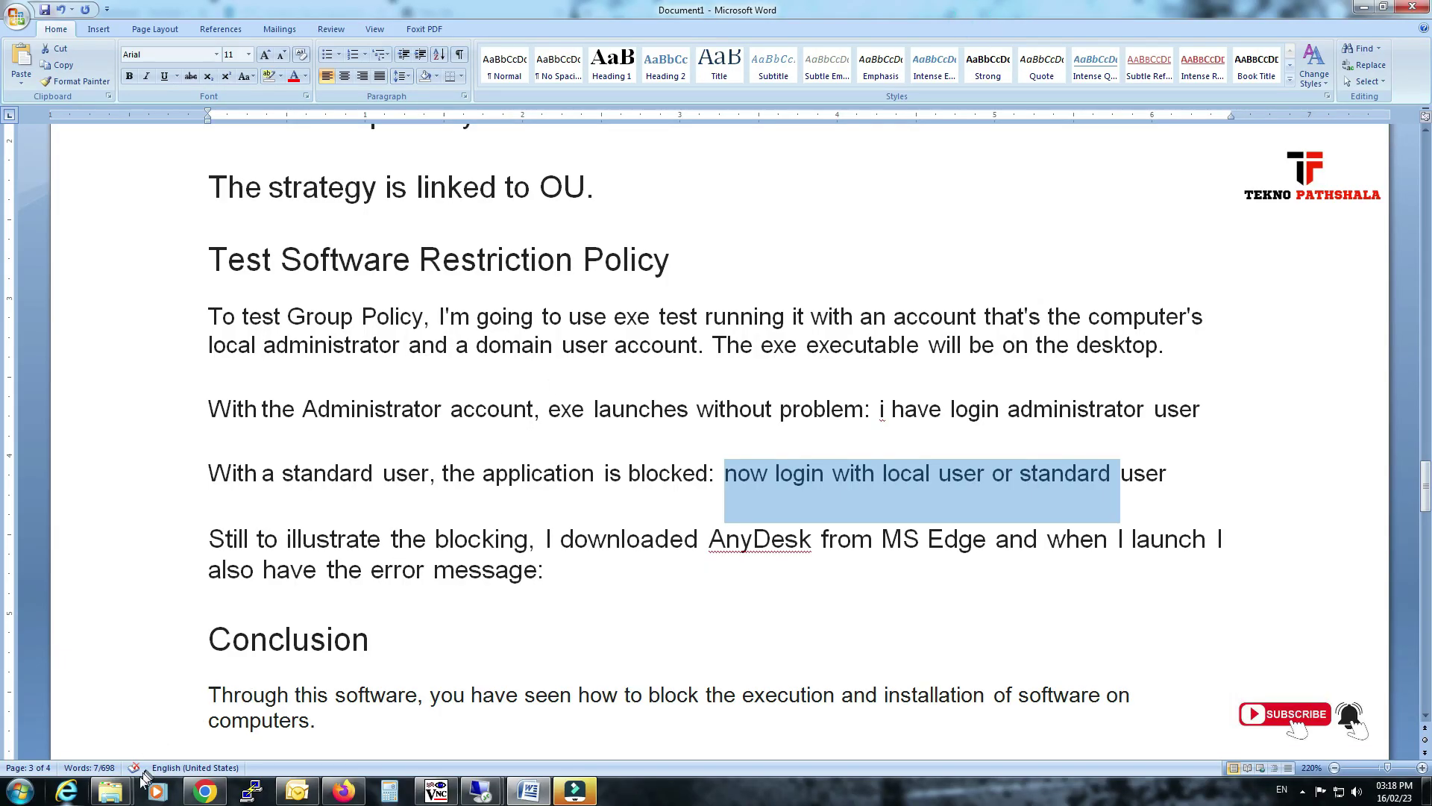
mouse_move(112, 790)
left_click(109, 727)
right_click(206, 446)
Copy SetupIperius.exe from Downloads and paste it onto the domain user's remote desktop.
left_click(248, 341)
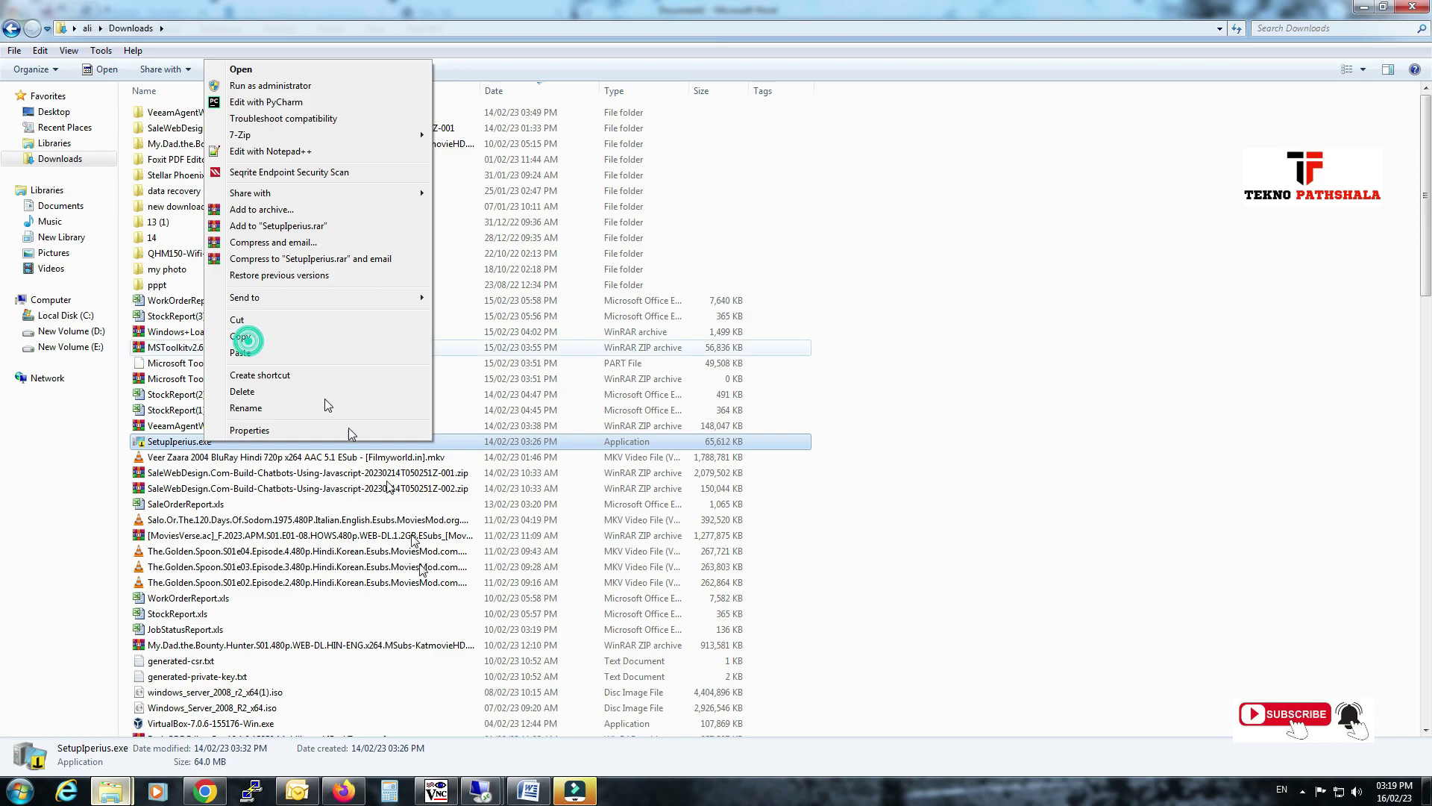
mouse_move(481, 791)
left_click(540, 706)
right_click(472, 237)
left_click(530, 297)
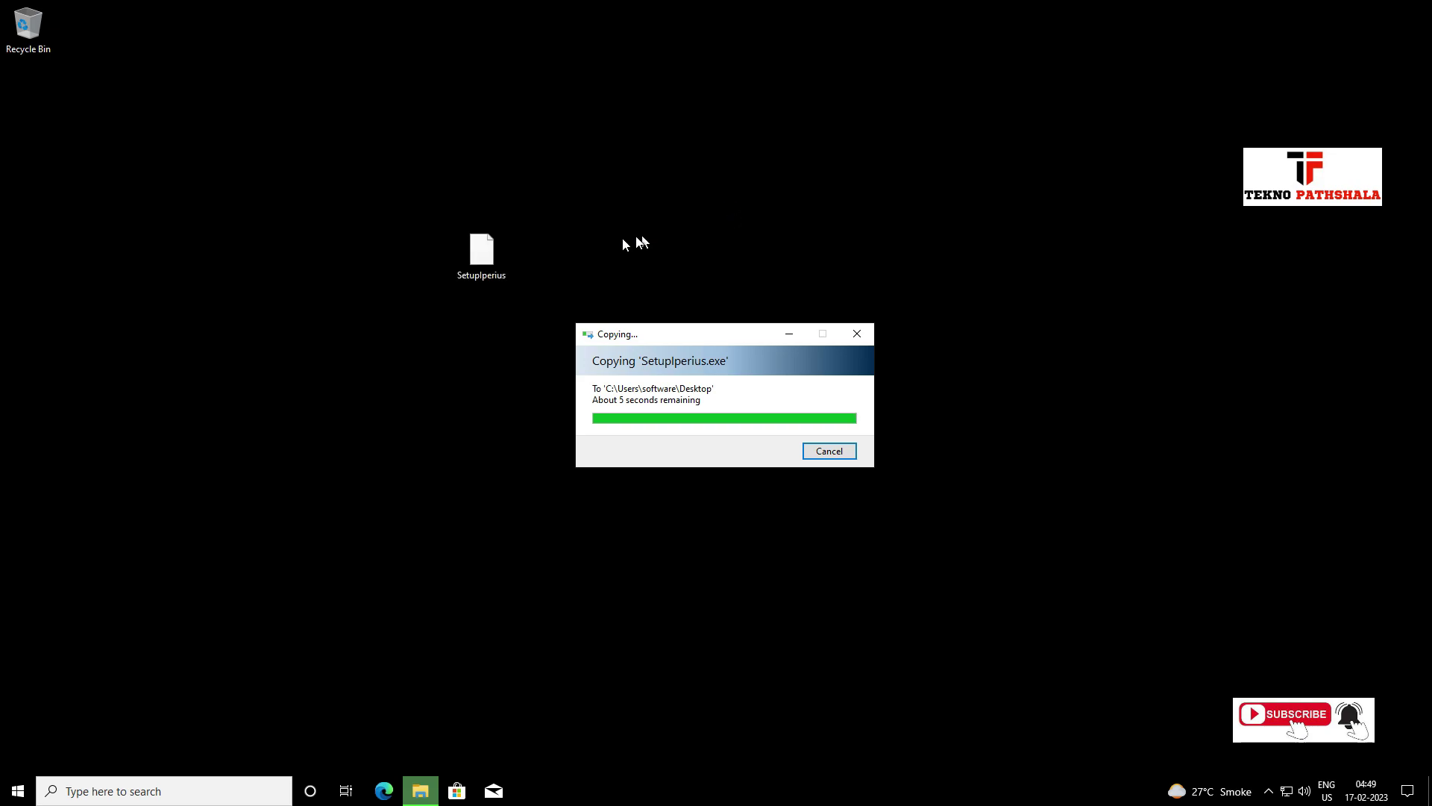
double_click(461, 257)
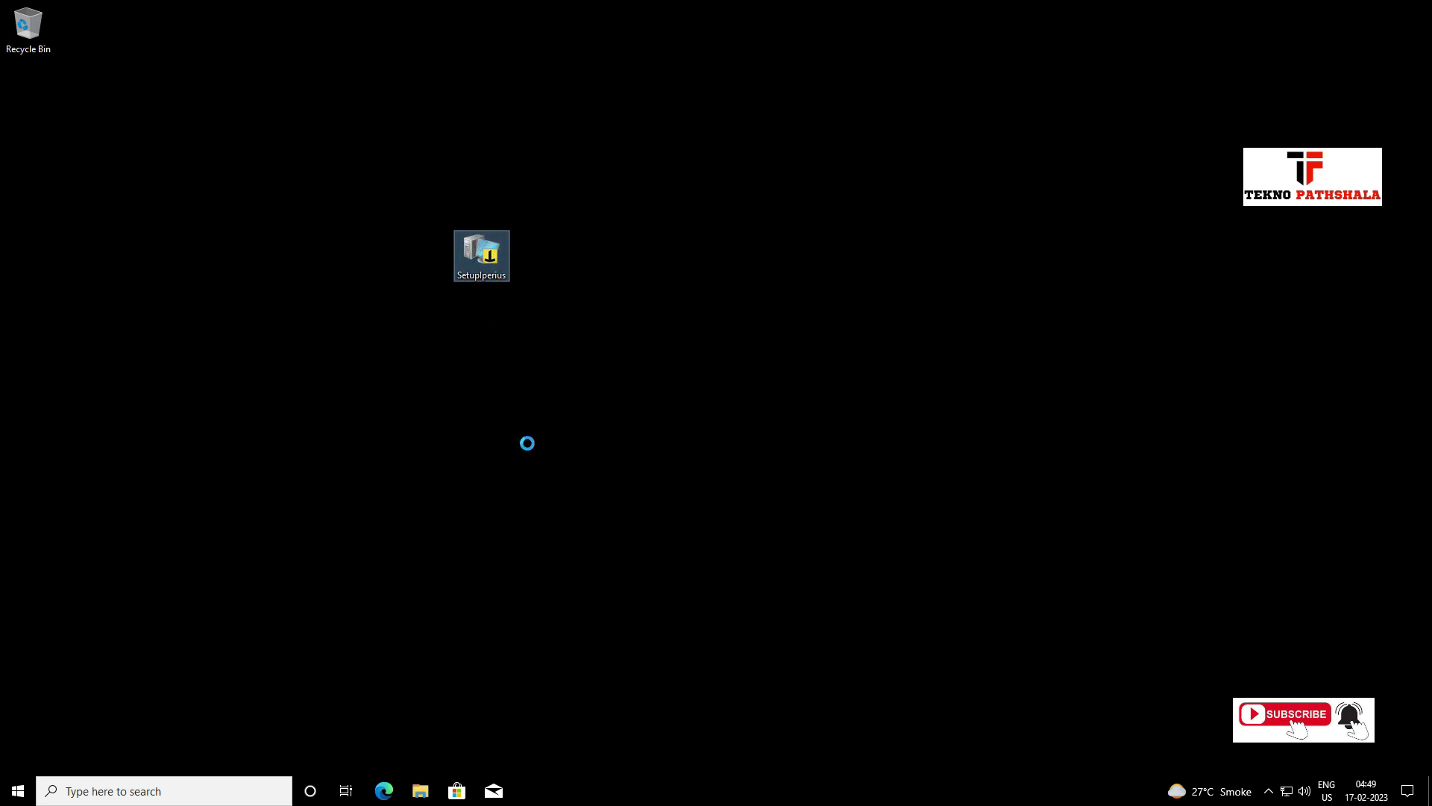
key("shift+F10")
left_click(547, 539)
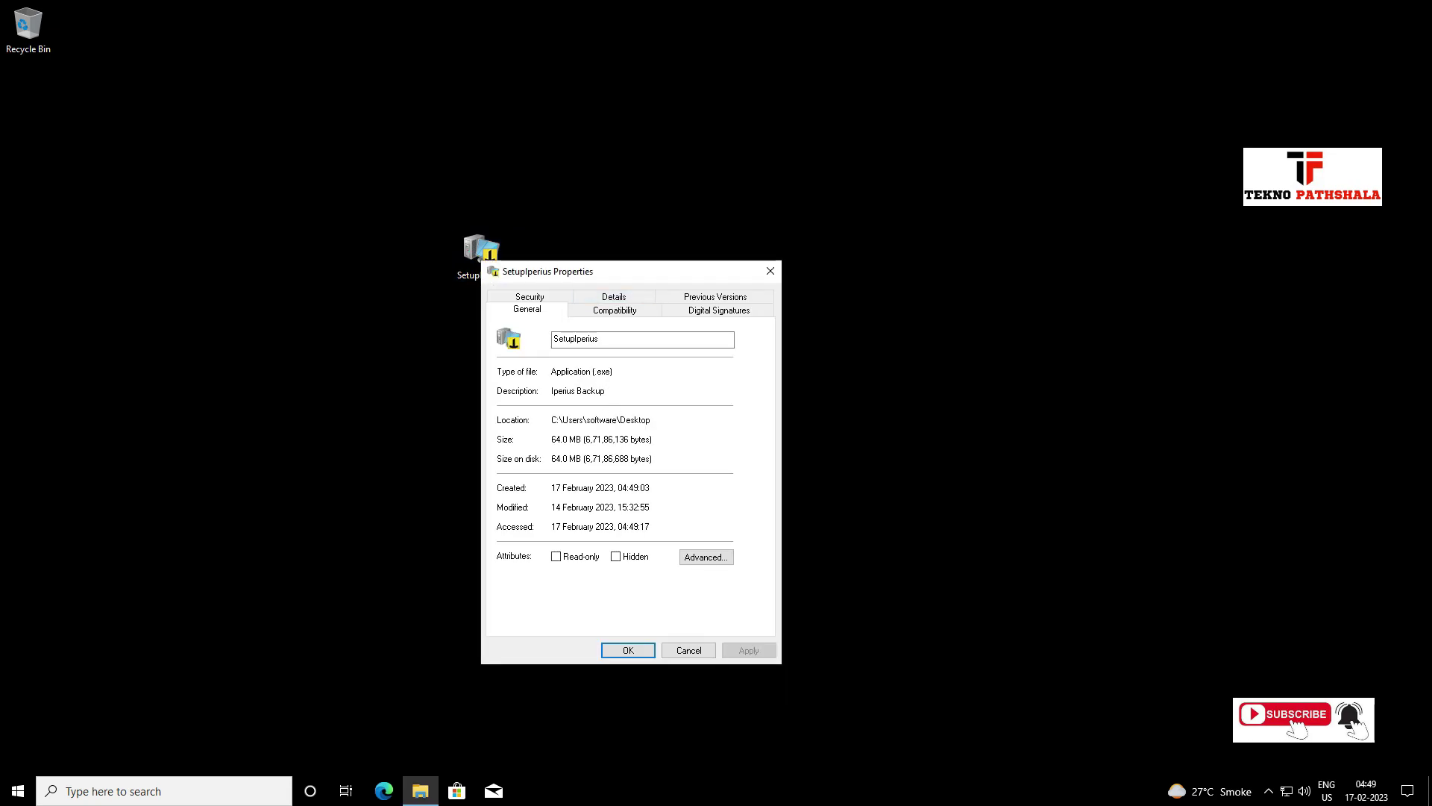
left_click(602, 295)
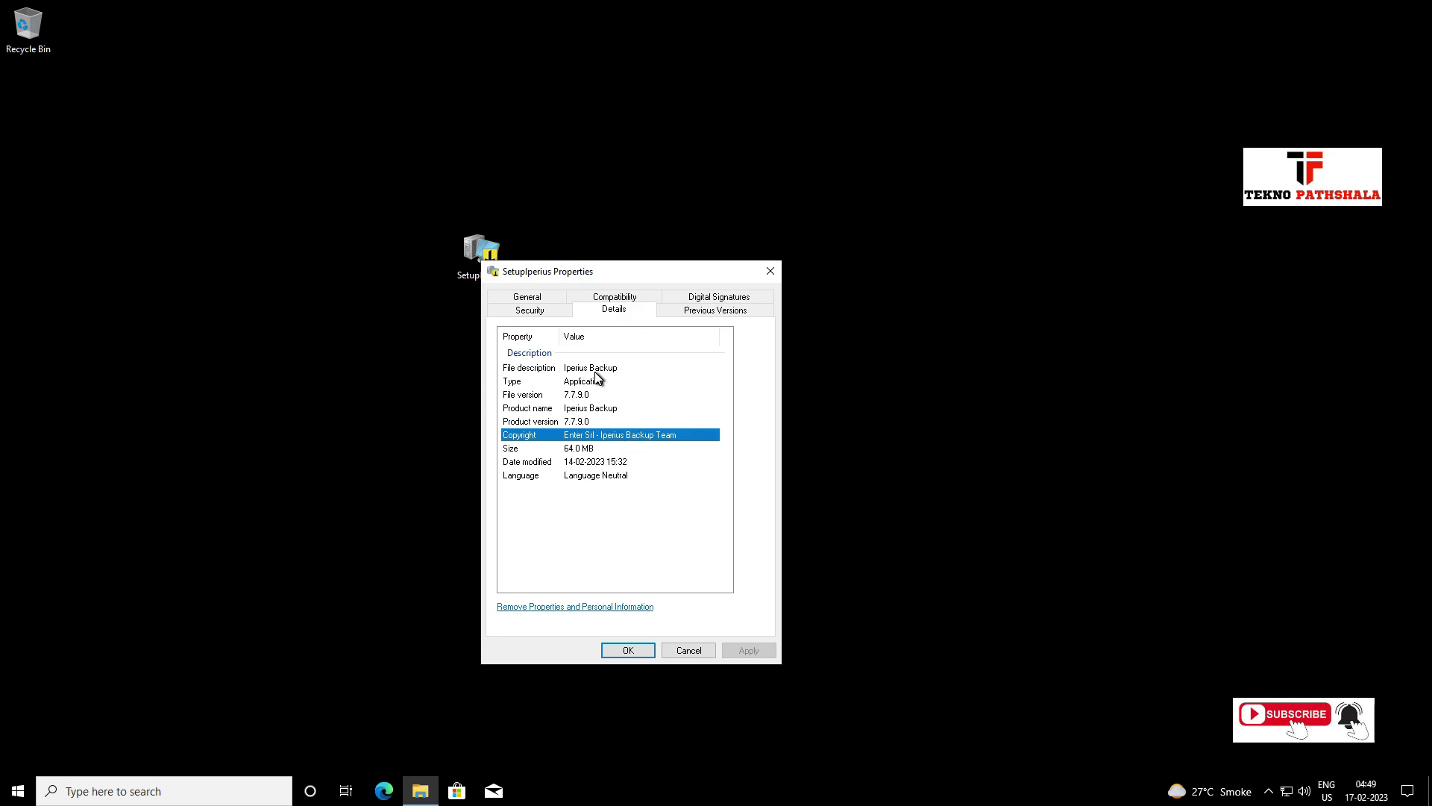
left_click(594, 371)
left_click(598, 382)
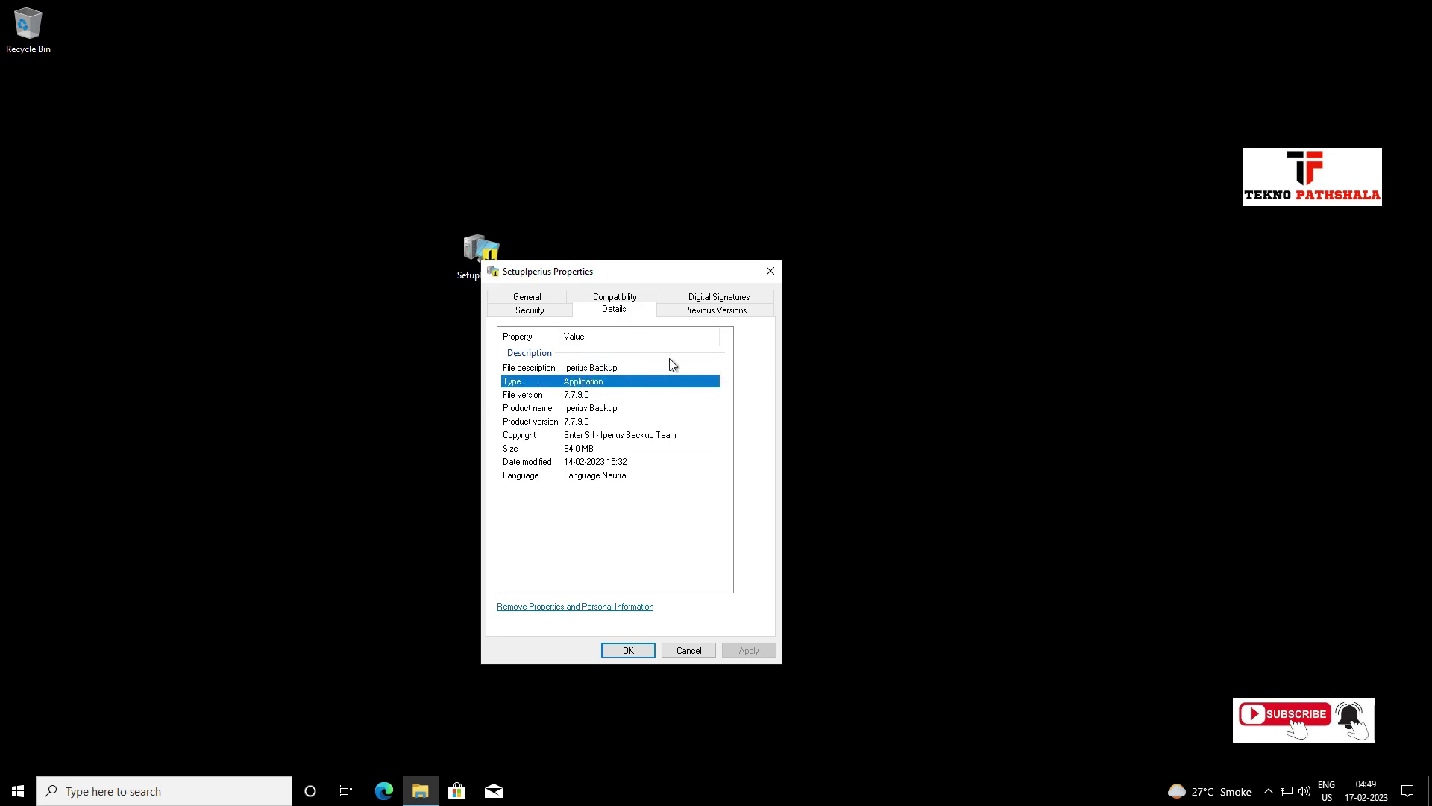
left_click(548, 298)
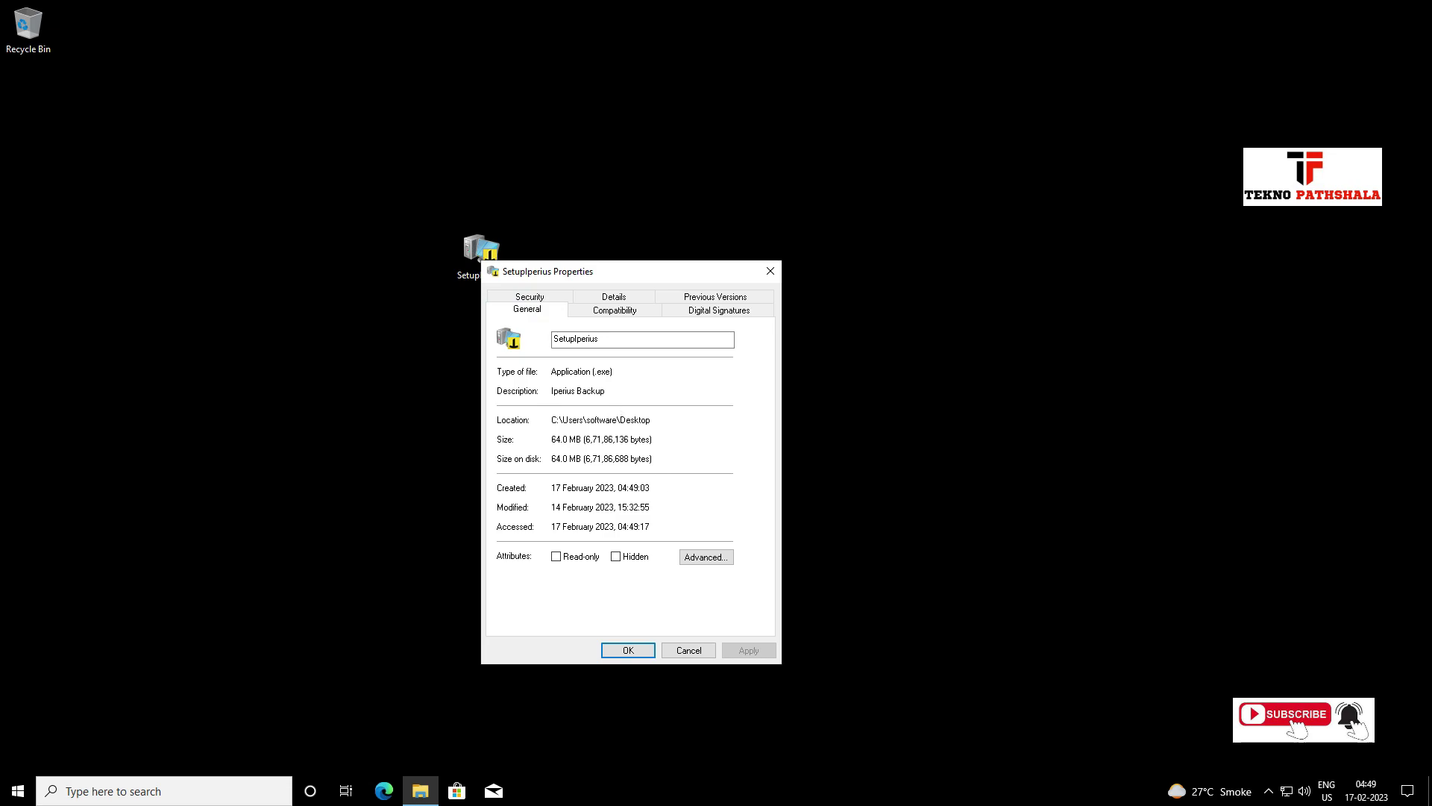
left_click(591, 368)
left_click(684, 643)
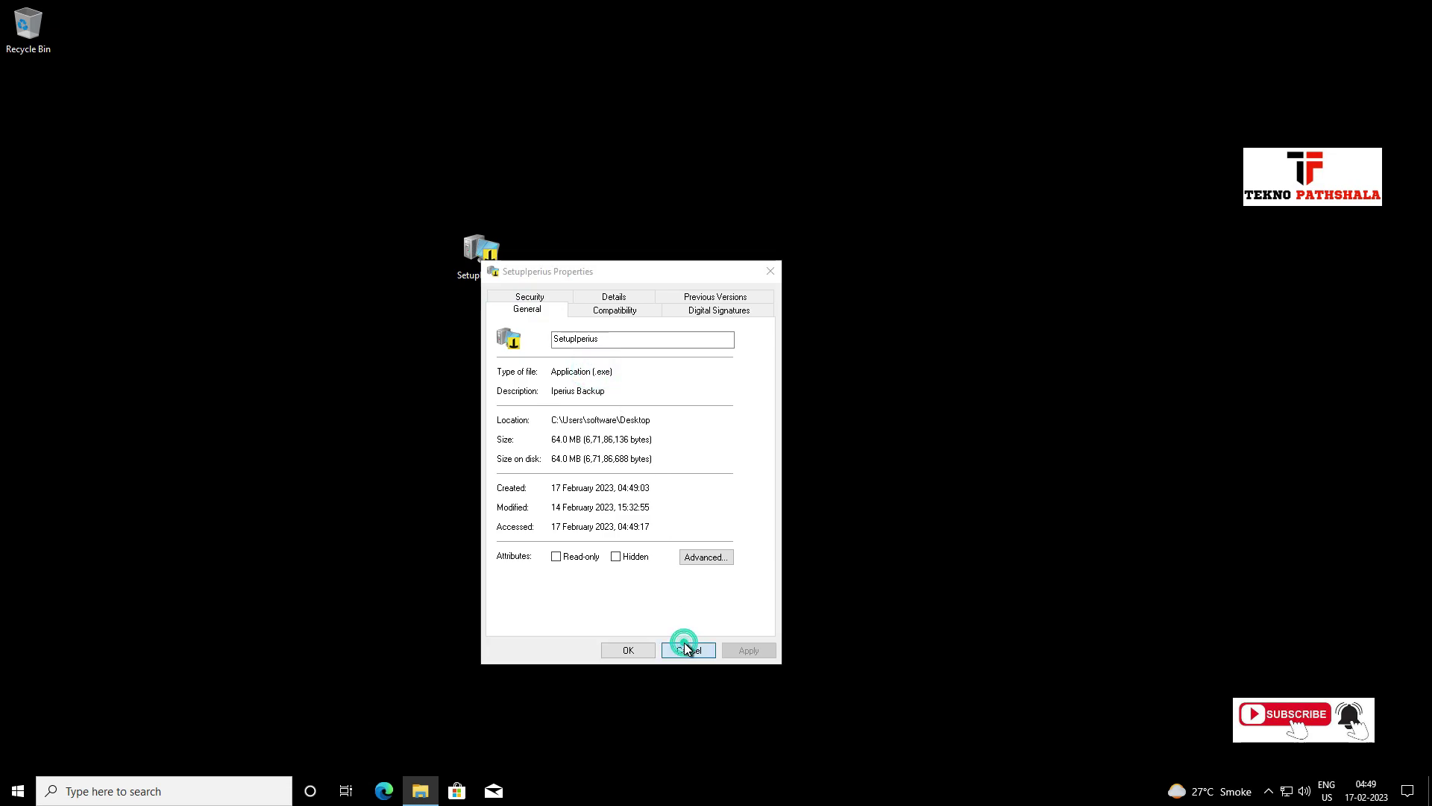
double_click(489, 256)
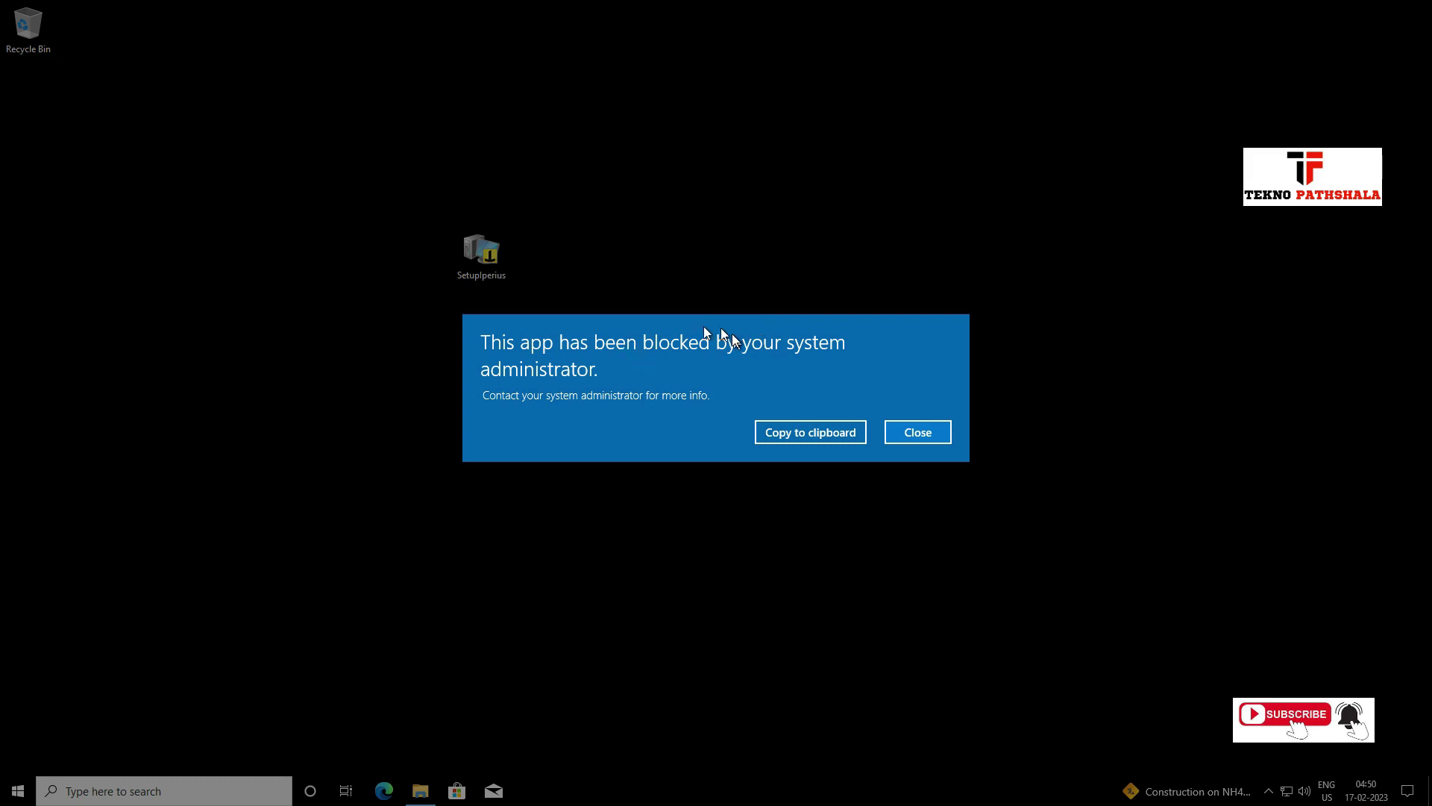
left_click(933, 435)
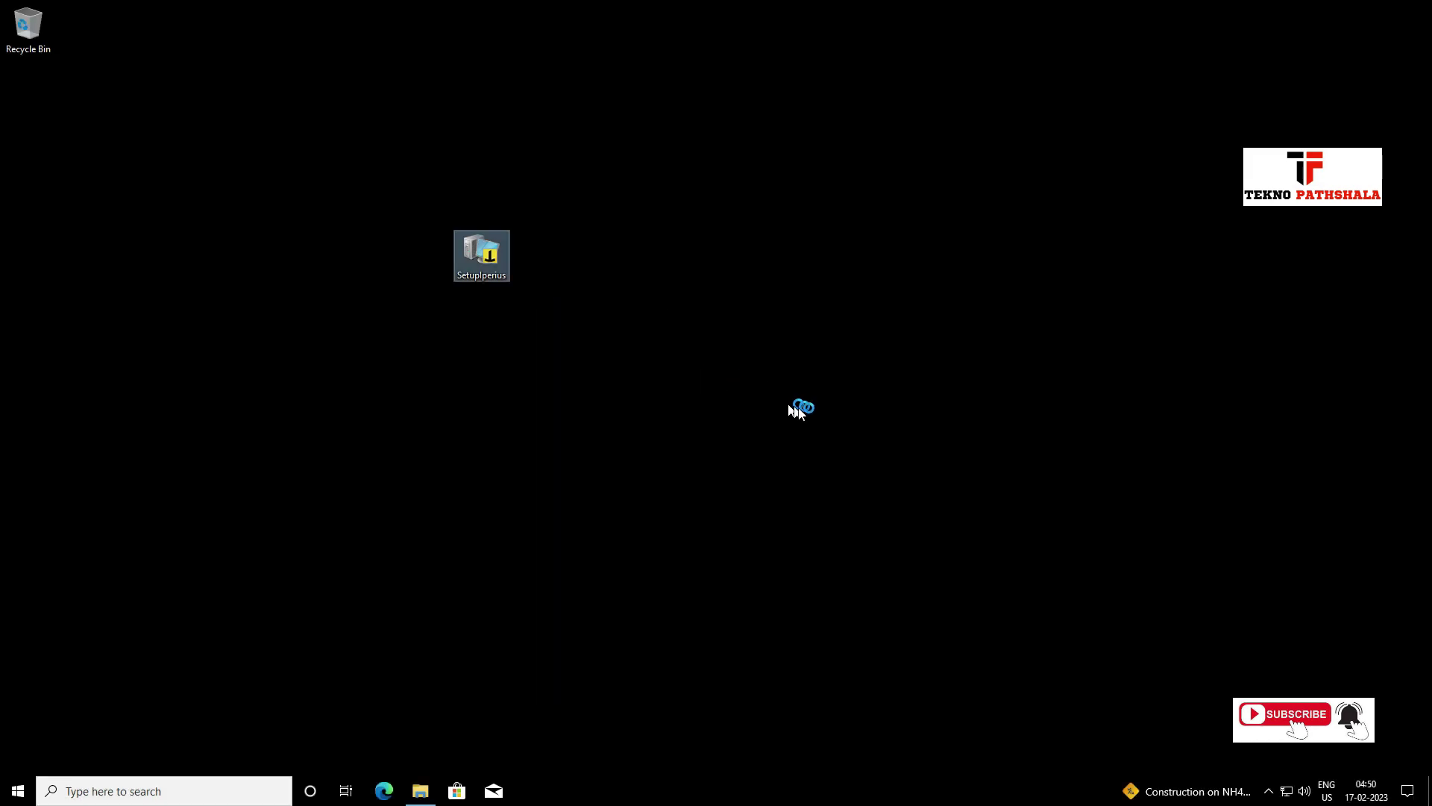
Minimise the remote session, search Downloads for '.pdf', and copy My Account Billing.pdf.
mouse_move(666, 7)
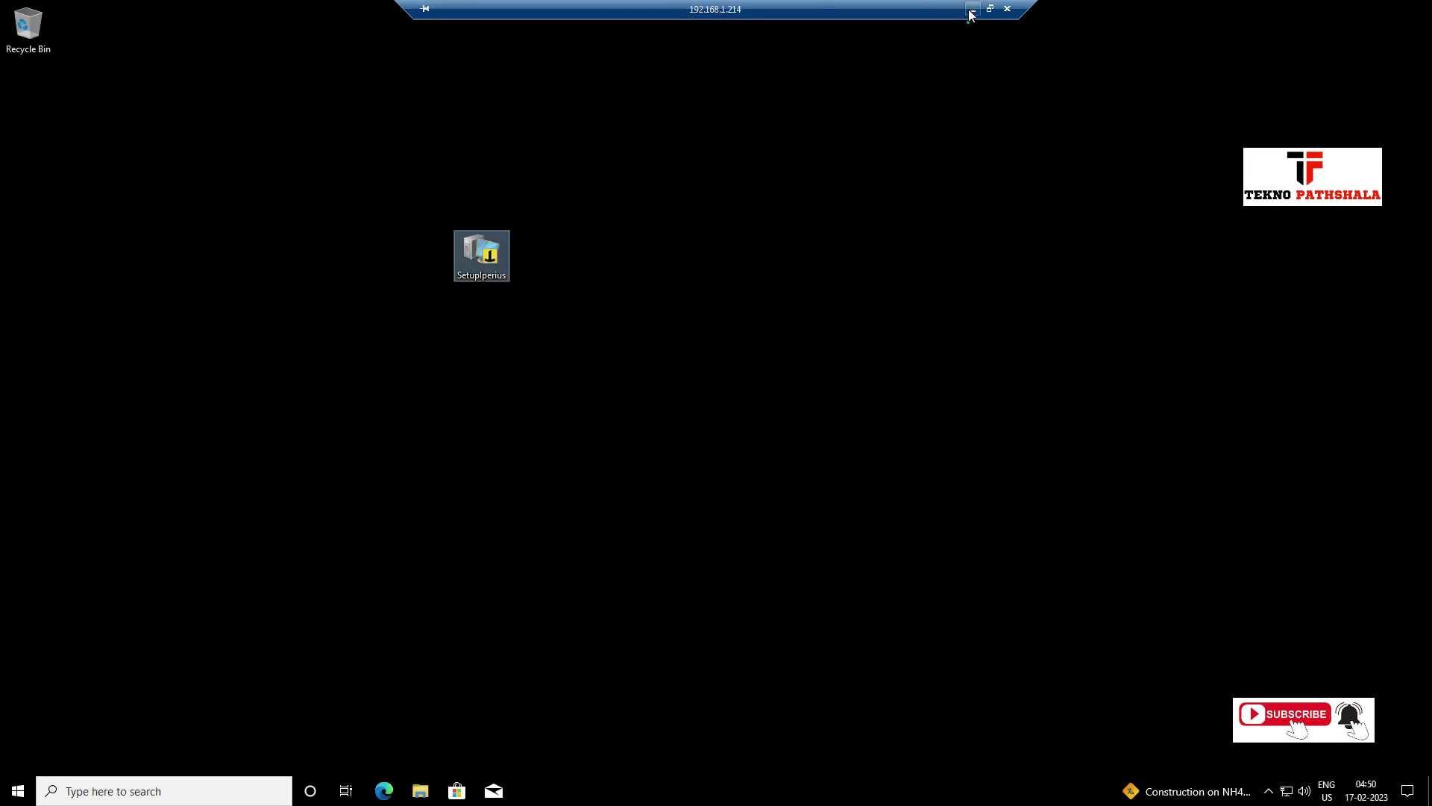
left_click(973, 2)
left_click(1287, 28)
type(".pdf")
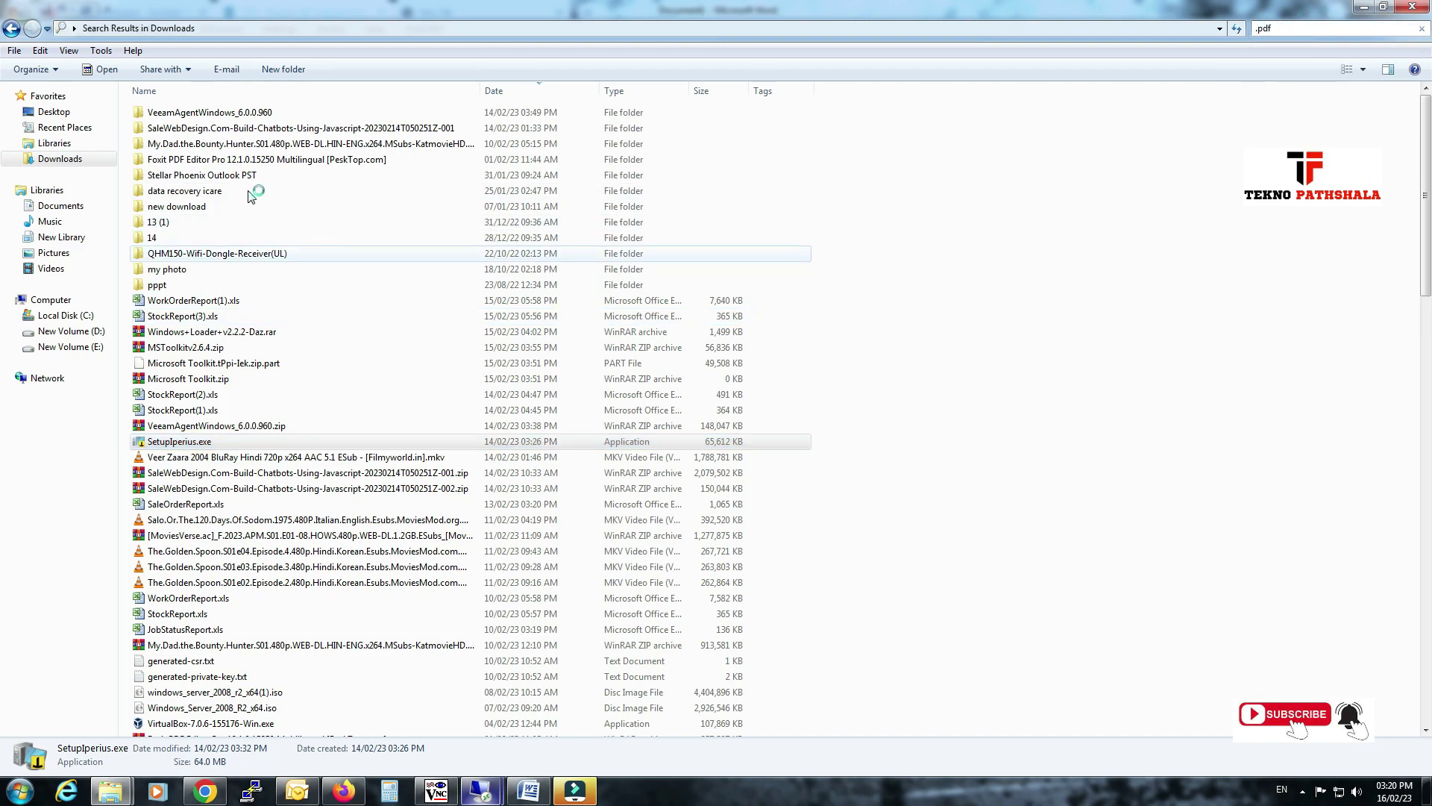
right_click(247, 131)
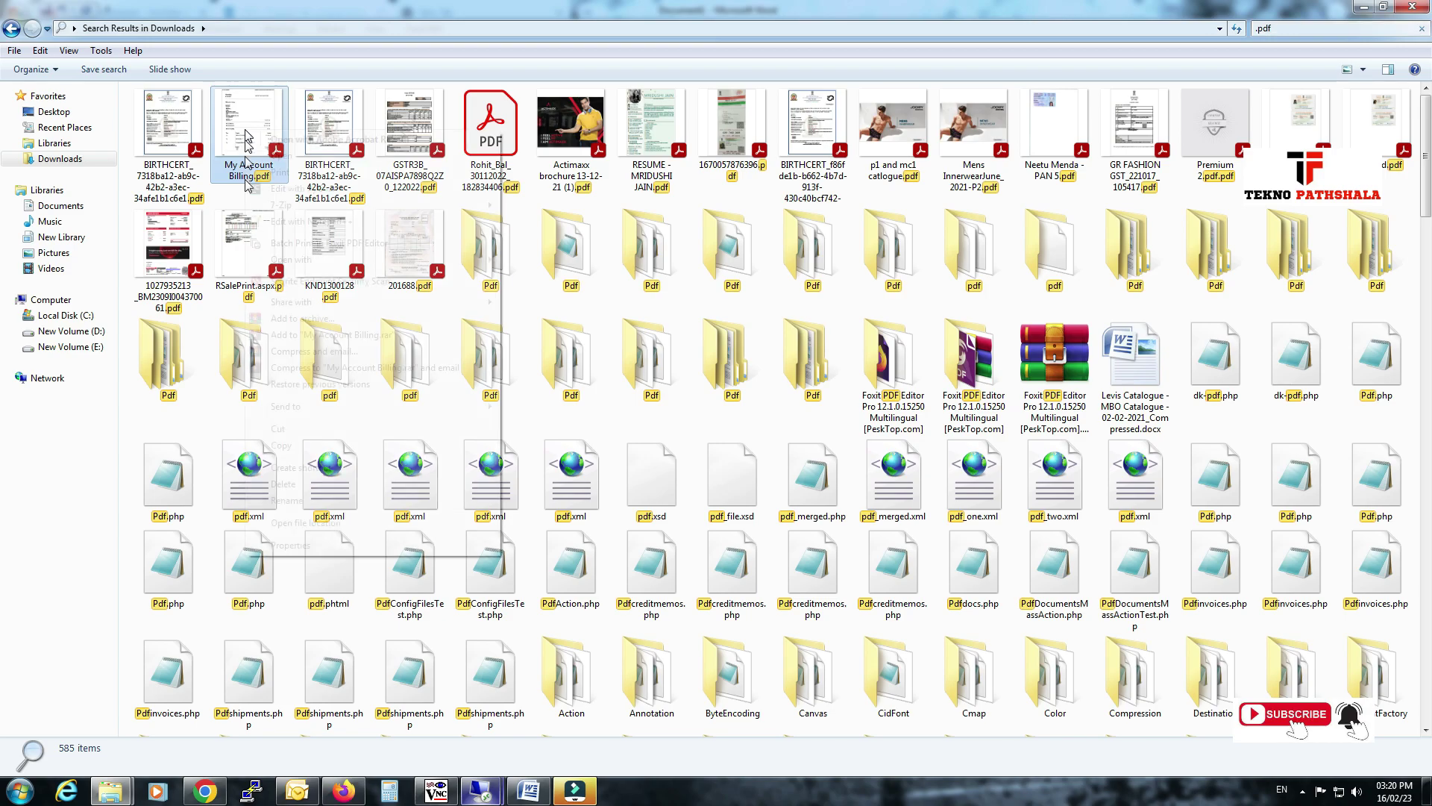
left_click(280, 445)
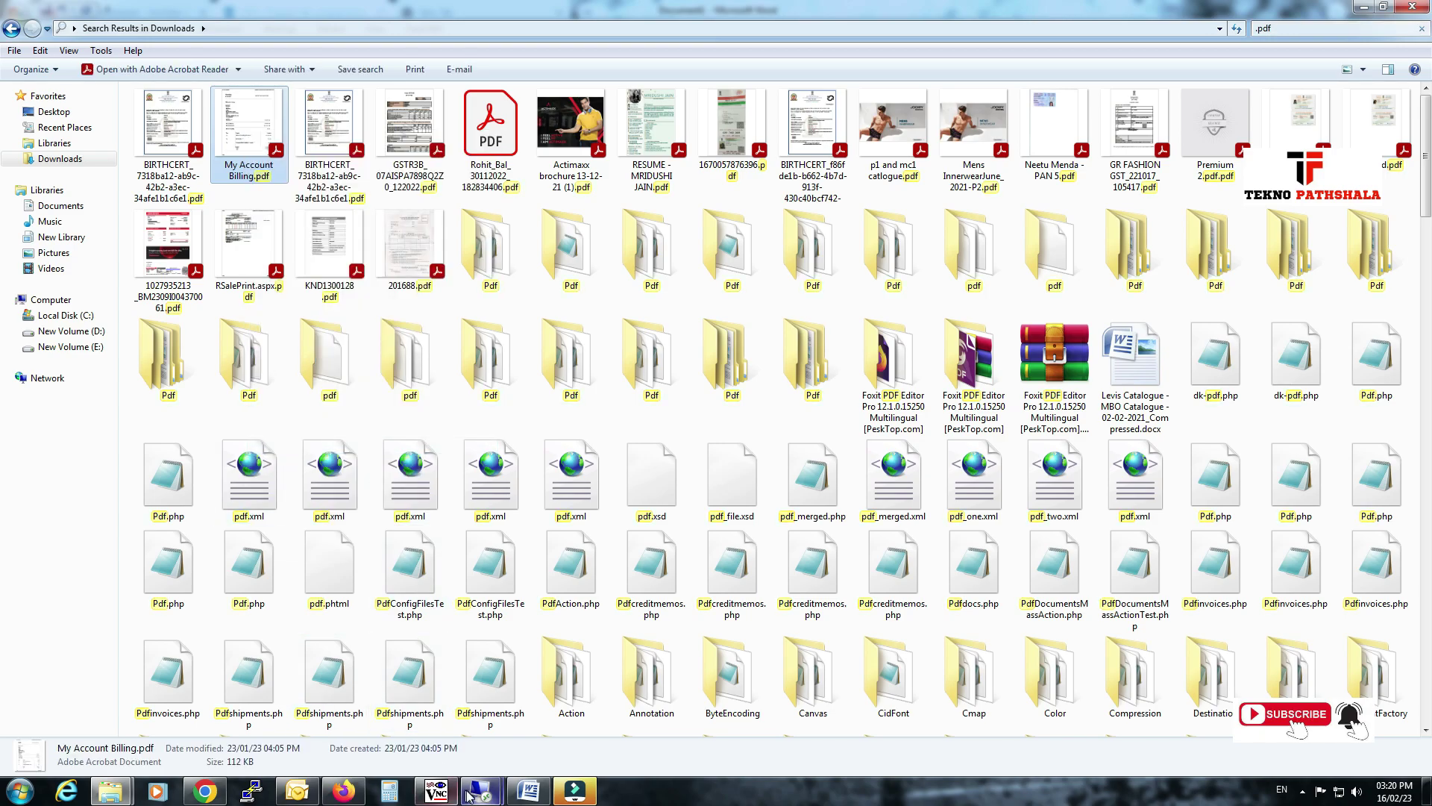
Paste My Account Billing.pdf onto the remote desktop and try opening it, getting a 'Windows cannot access' error.
mouse_move(480, 789)
left_click(555, 709)
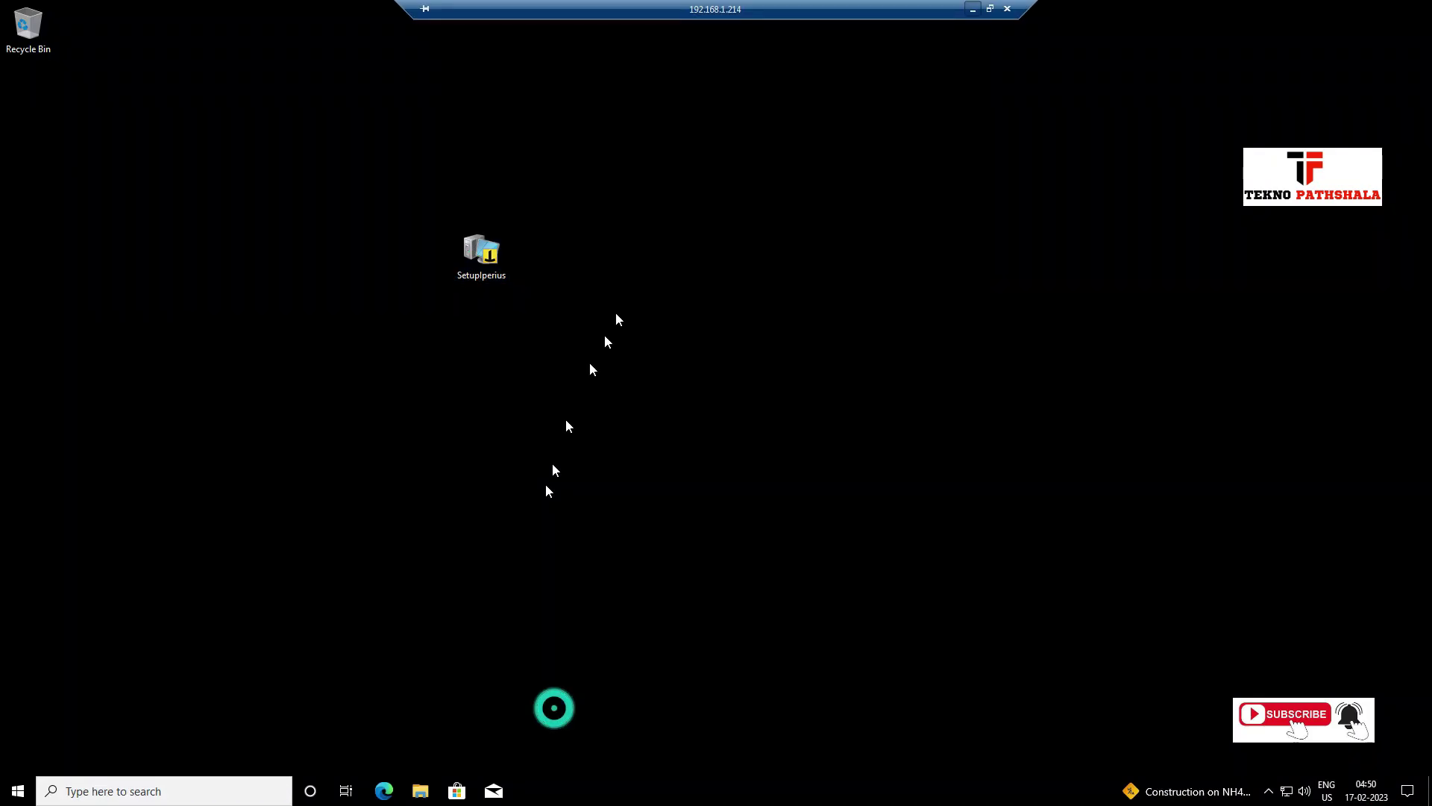
right_click(680, 214)
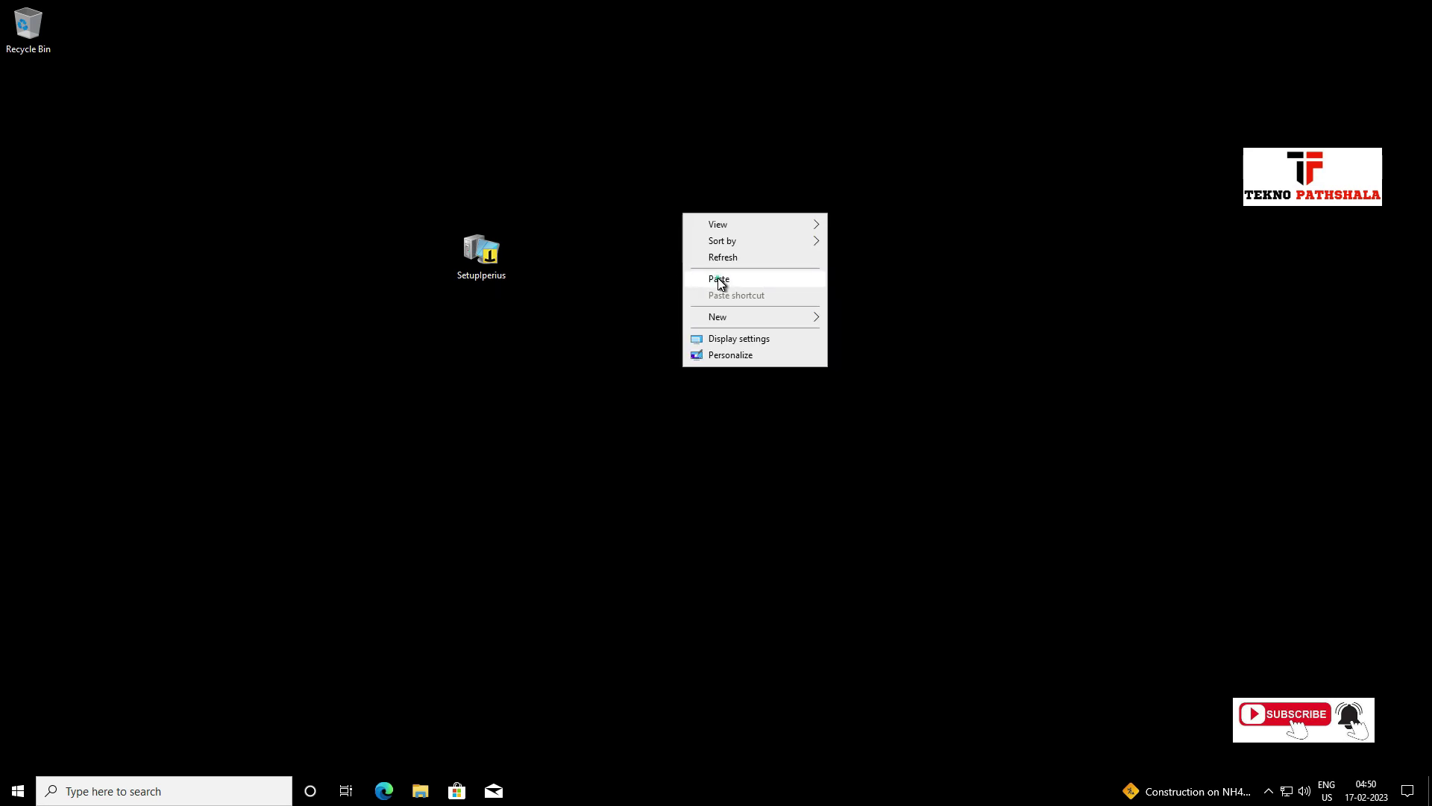
left_click(718, 277)
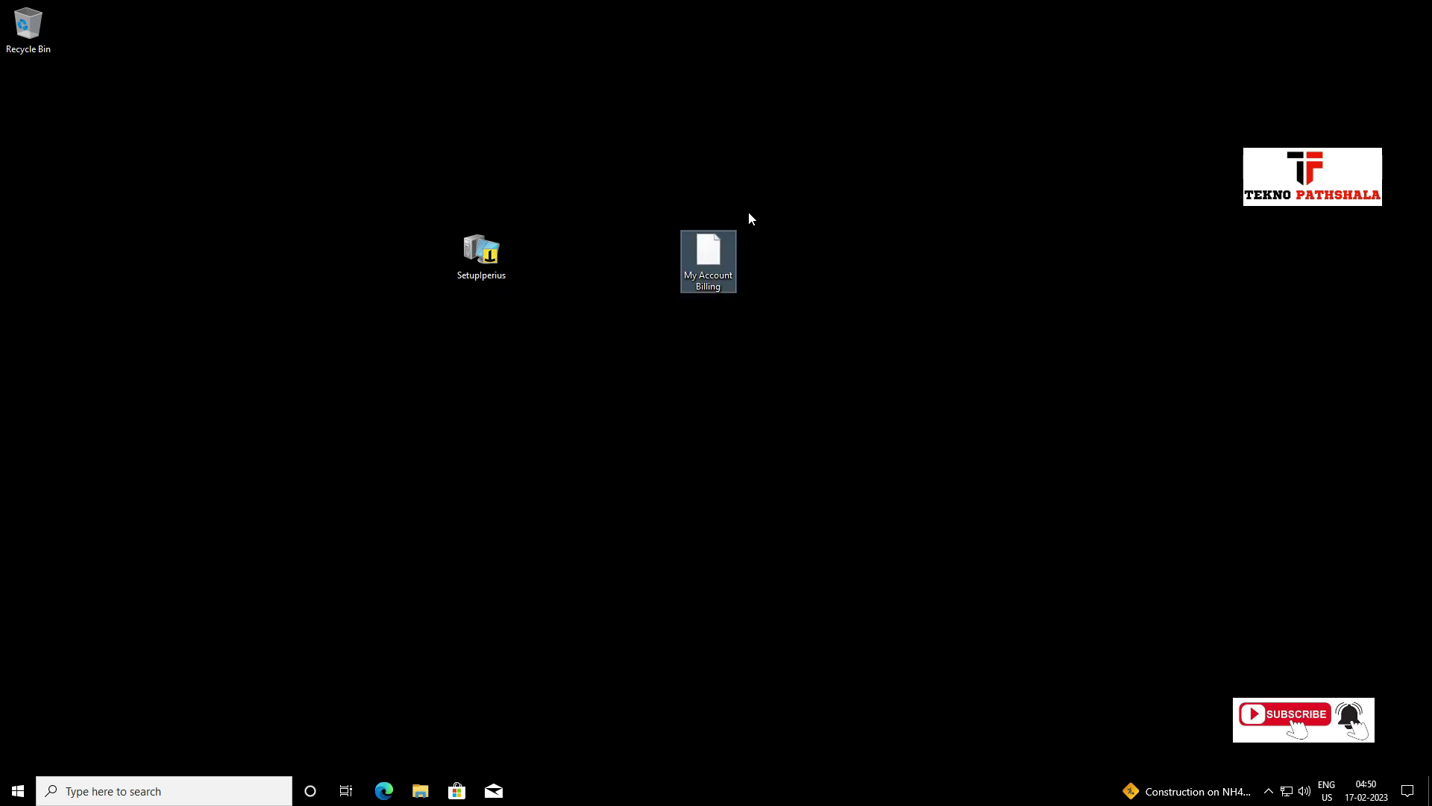
double_click(702, 261)
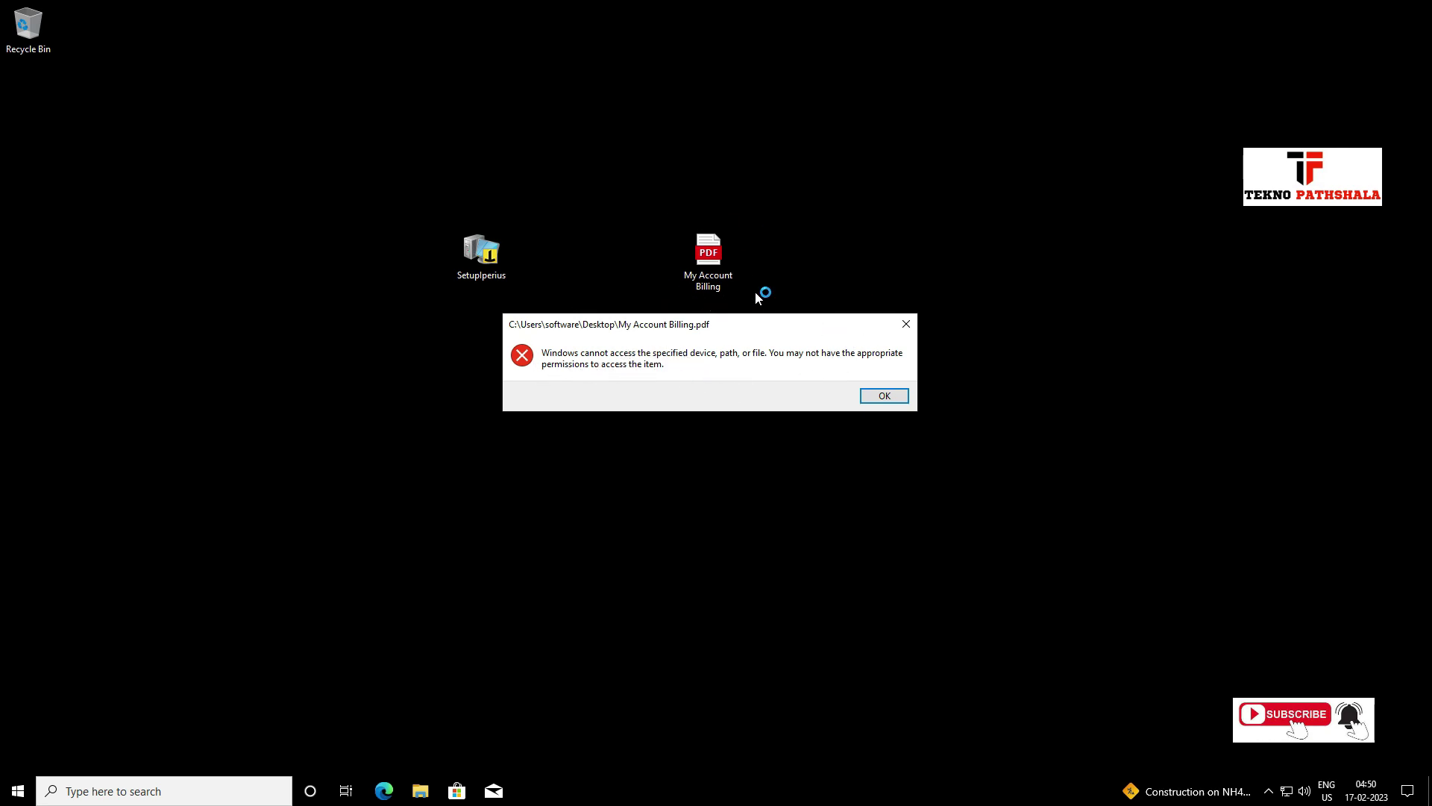
In Word, replace the text from 'AnyDesk' to the paragraph end with 'exe from internet and pdf file'.
left_click(977, 12)
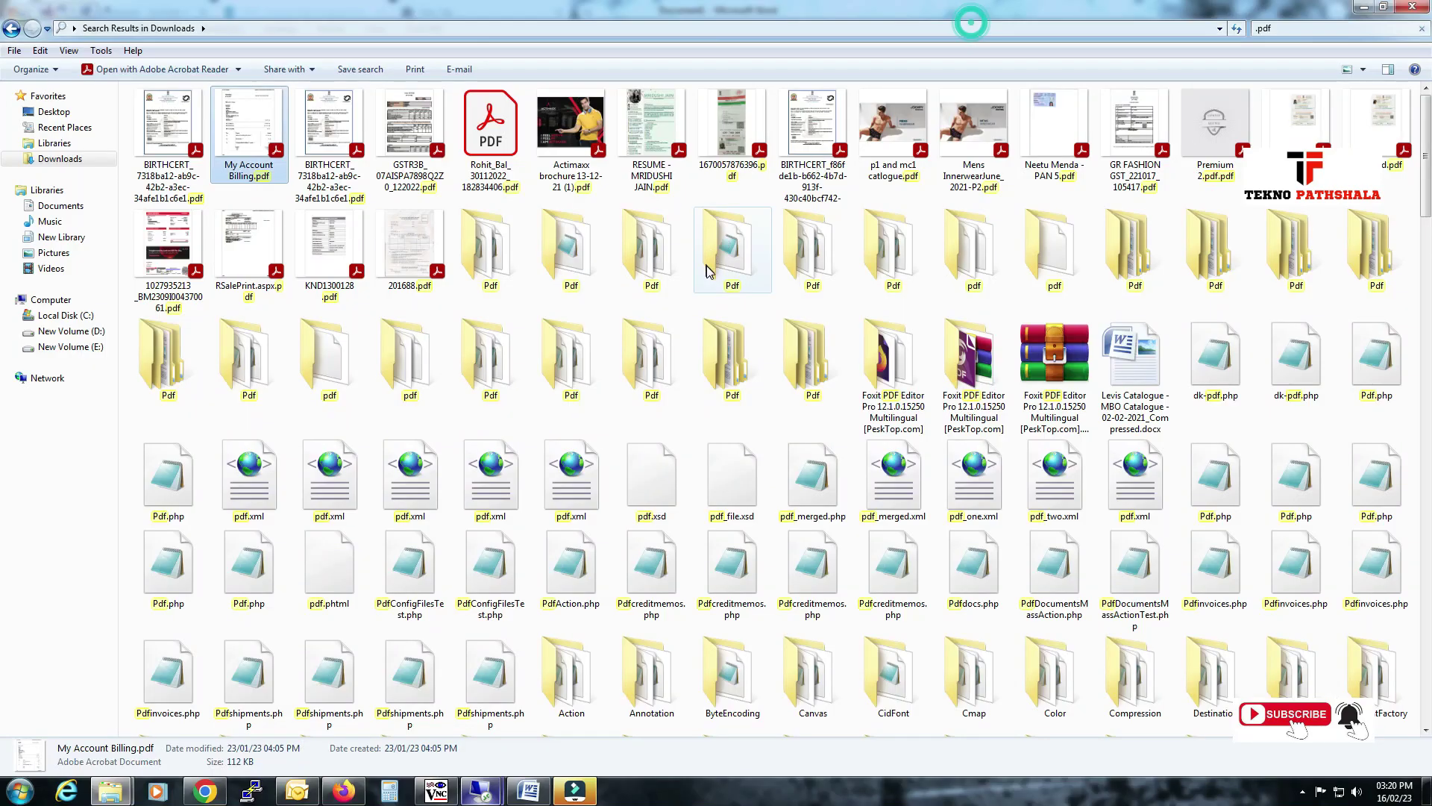
left_click(528, 791)
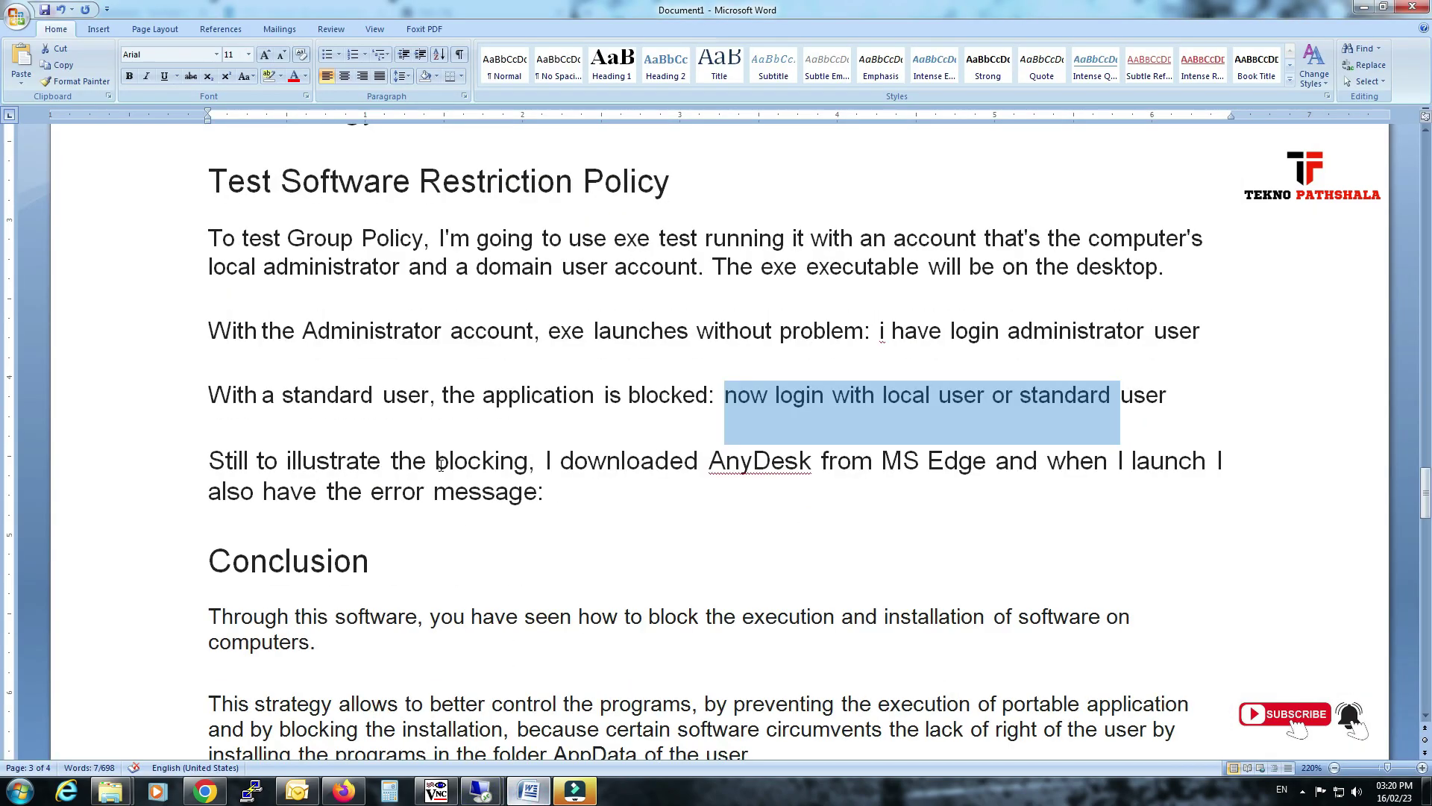
scroll(441, 465, "down", 1)
left_click_drag(228, 384, 1115, 382)
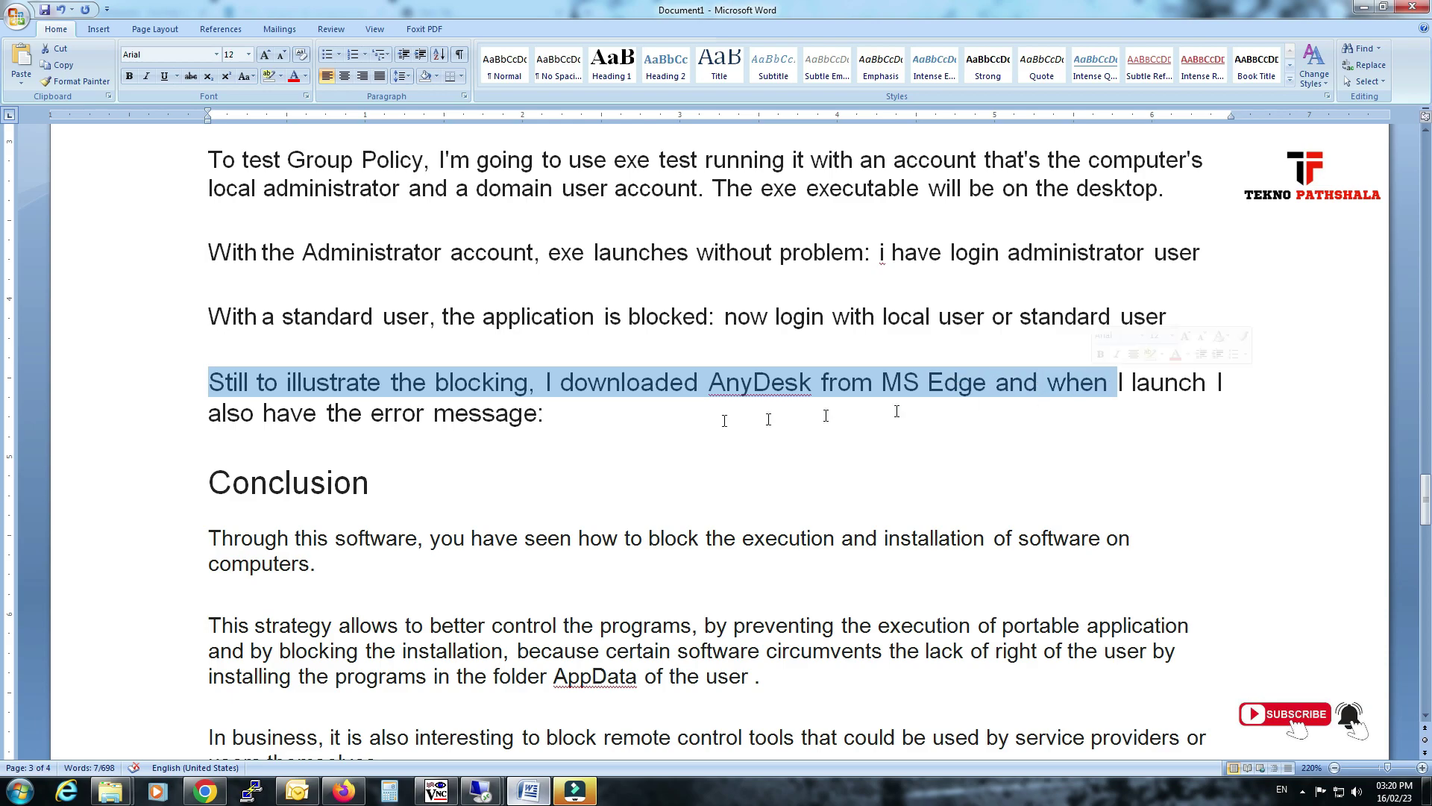
left_click(425, 414)
left_click_drag(210, 384, 574, 416)
left_click(695, 396)
left_click(764, 382)
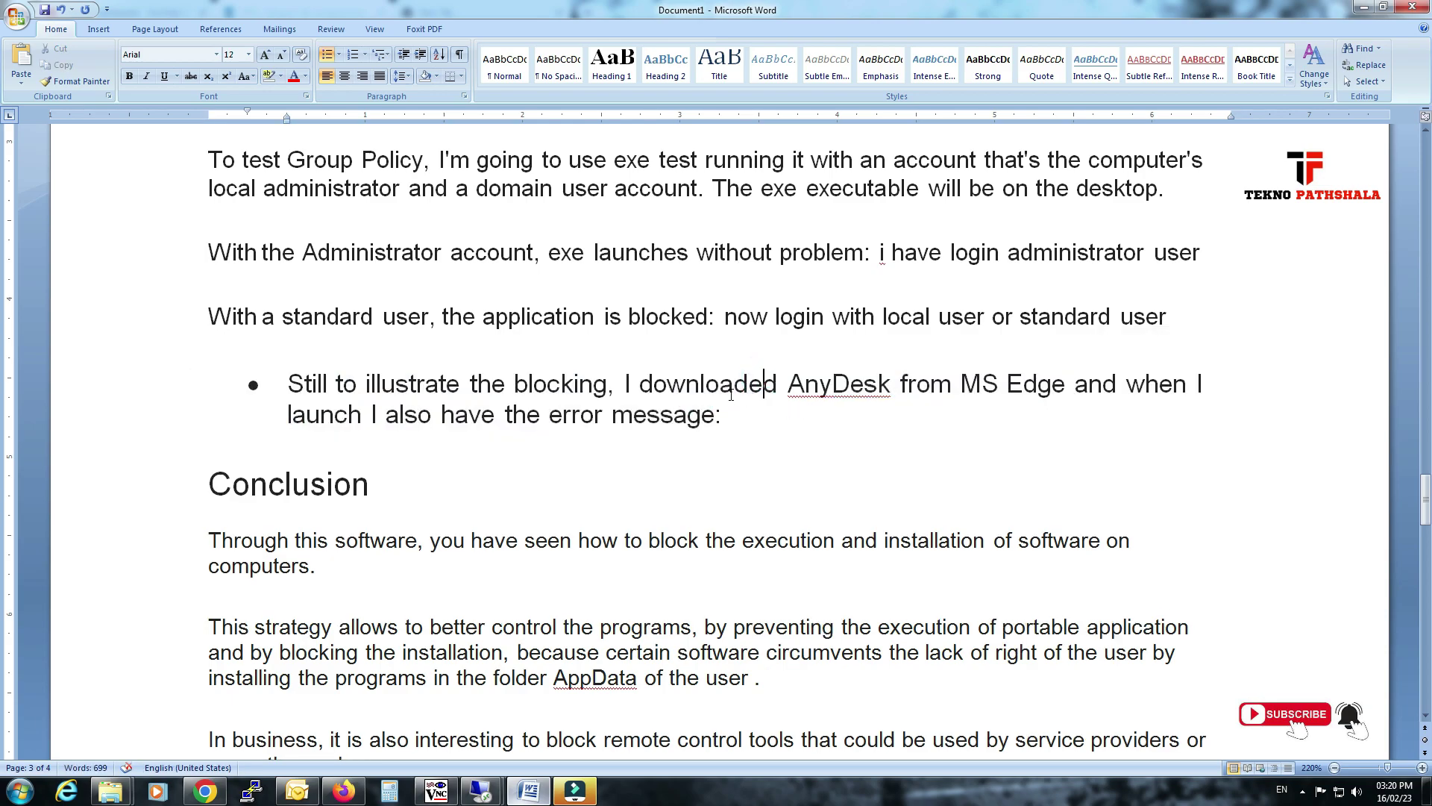
key("ctrl+z")
left_click(634, 382)
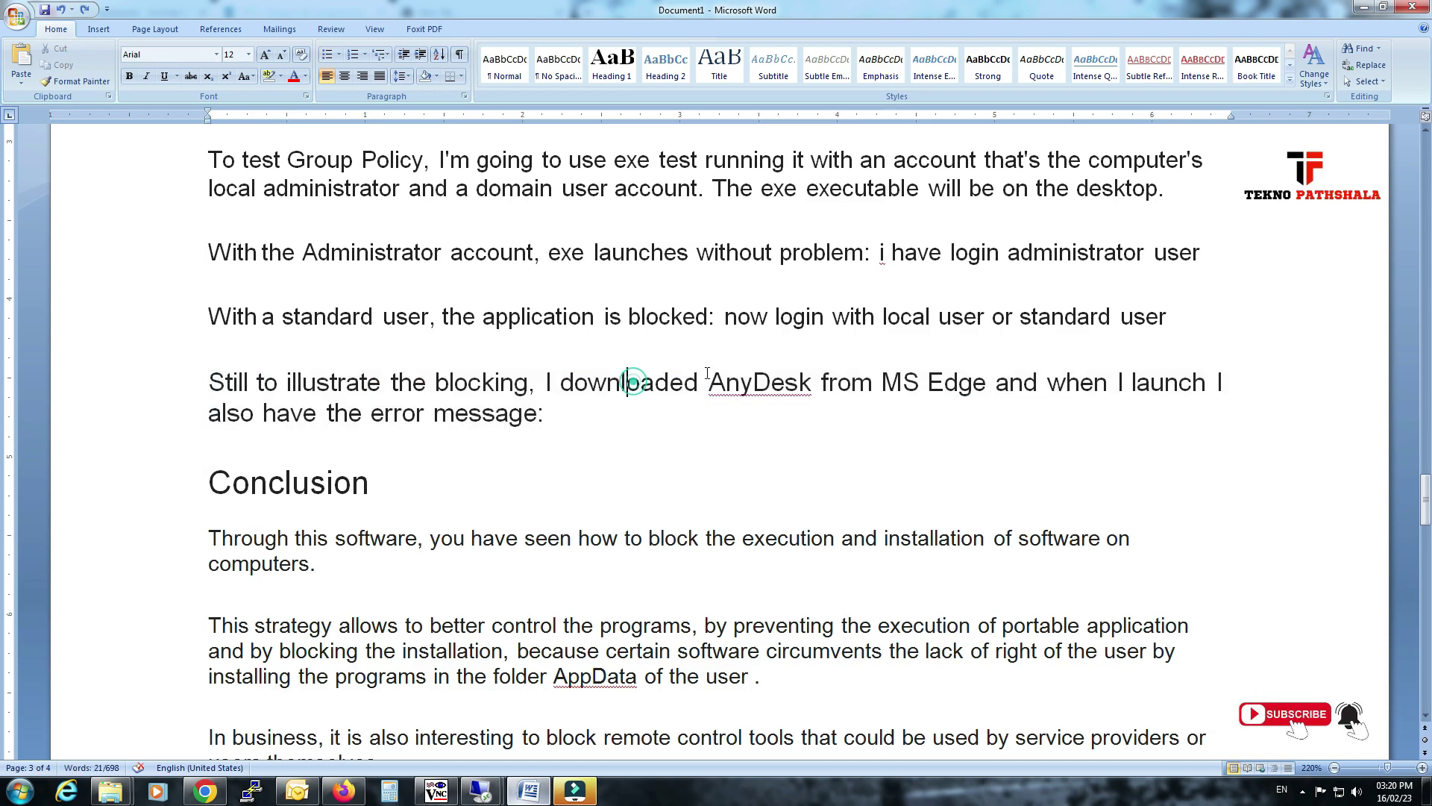
double_click(566, 382)
left_click(741, 382)
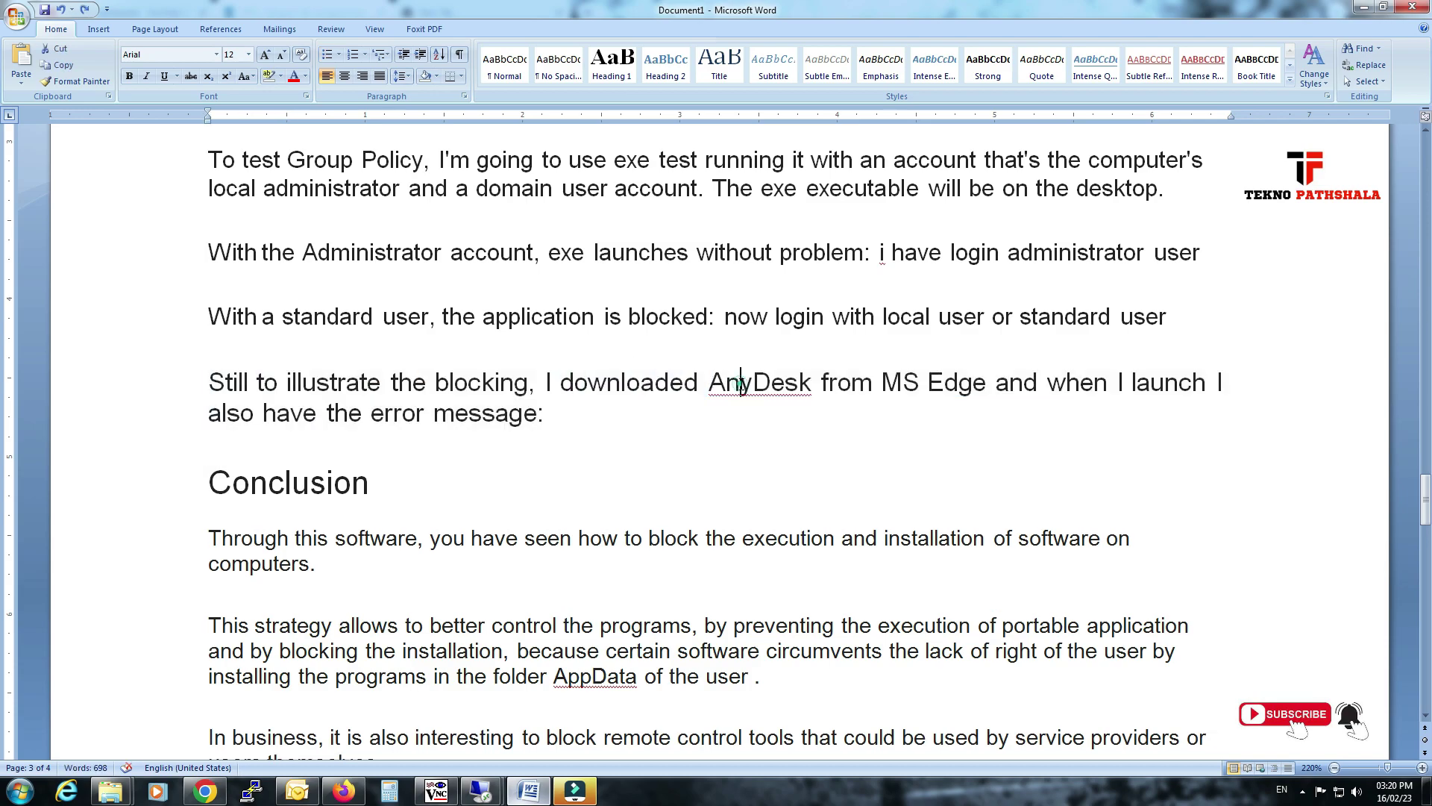
left_click_drag(711, 382, 757, 409)
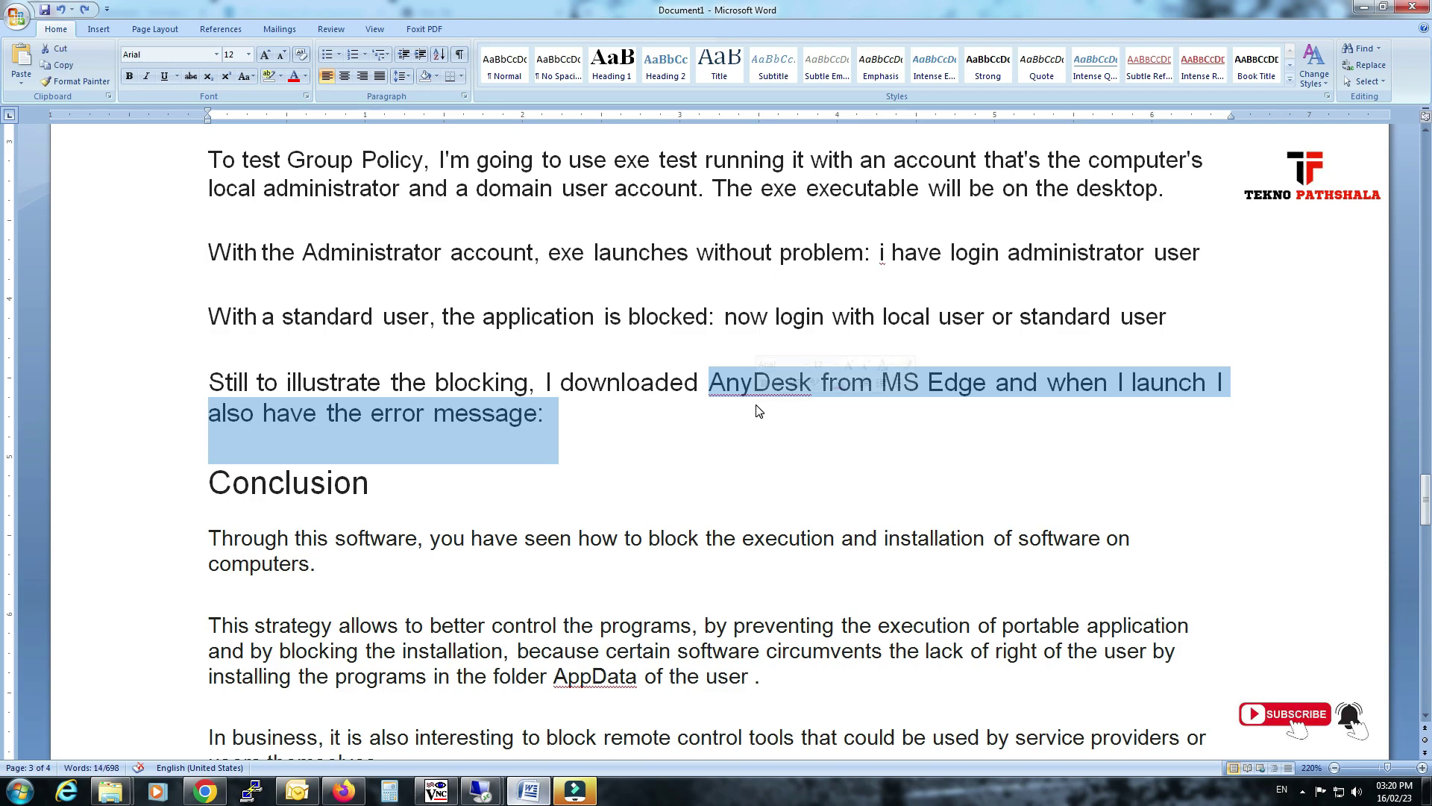
type("exe from internet ")
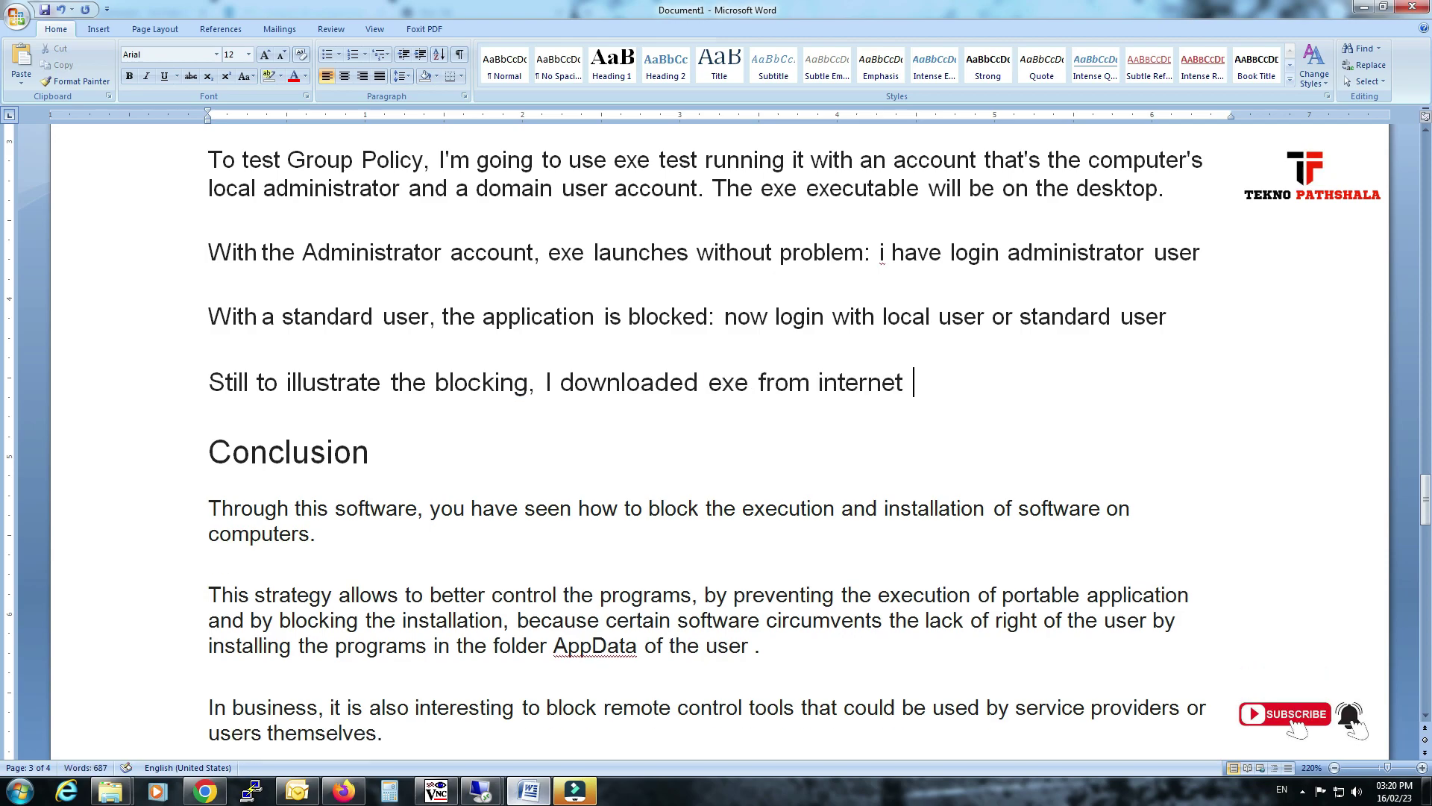
type("and pdf file")
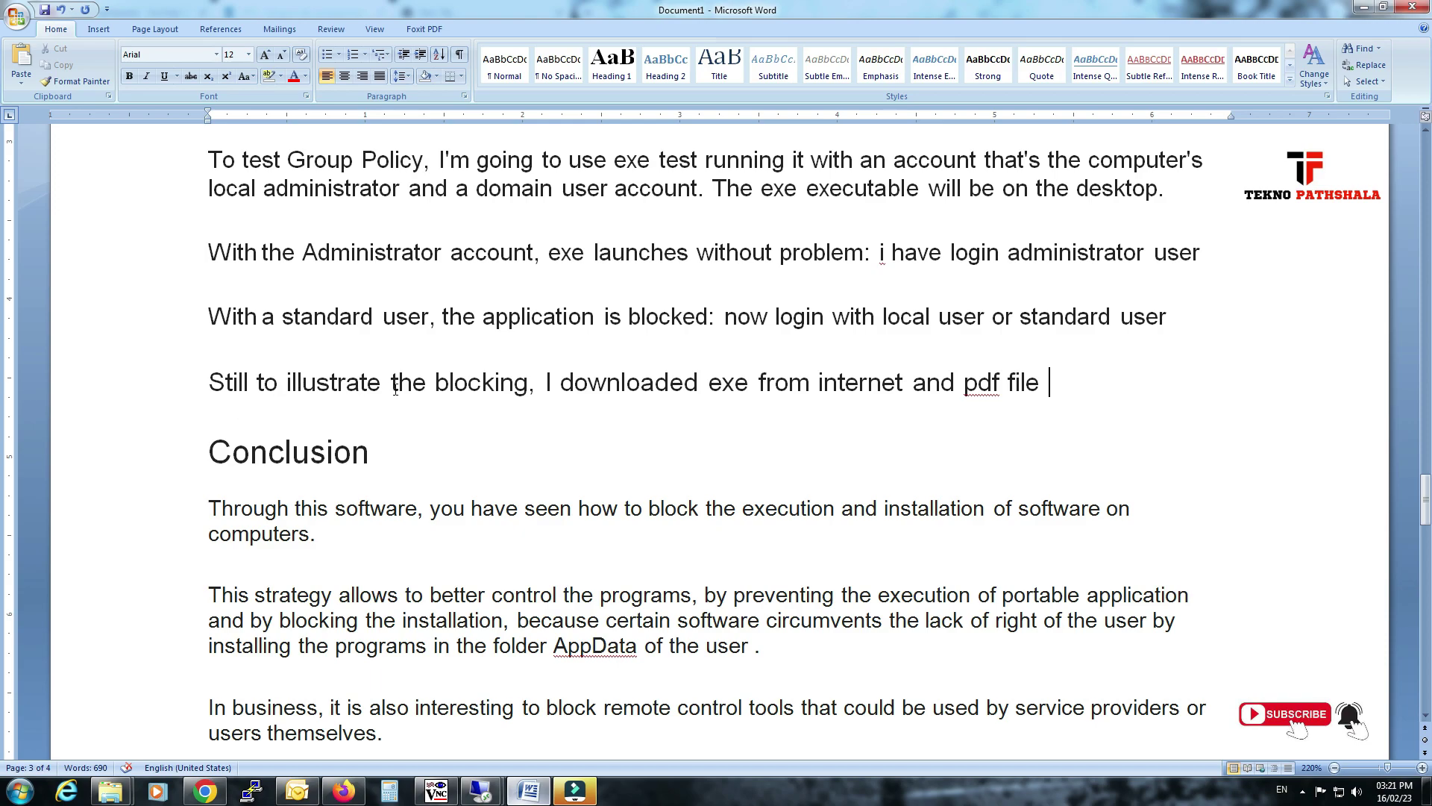
Review the Conclusion paragraphs down to the malicious-scripts one, leaving the cursor on the empty last line.
left_click_drag(566, 382, 684, 382)
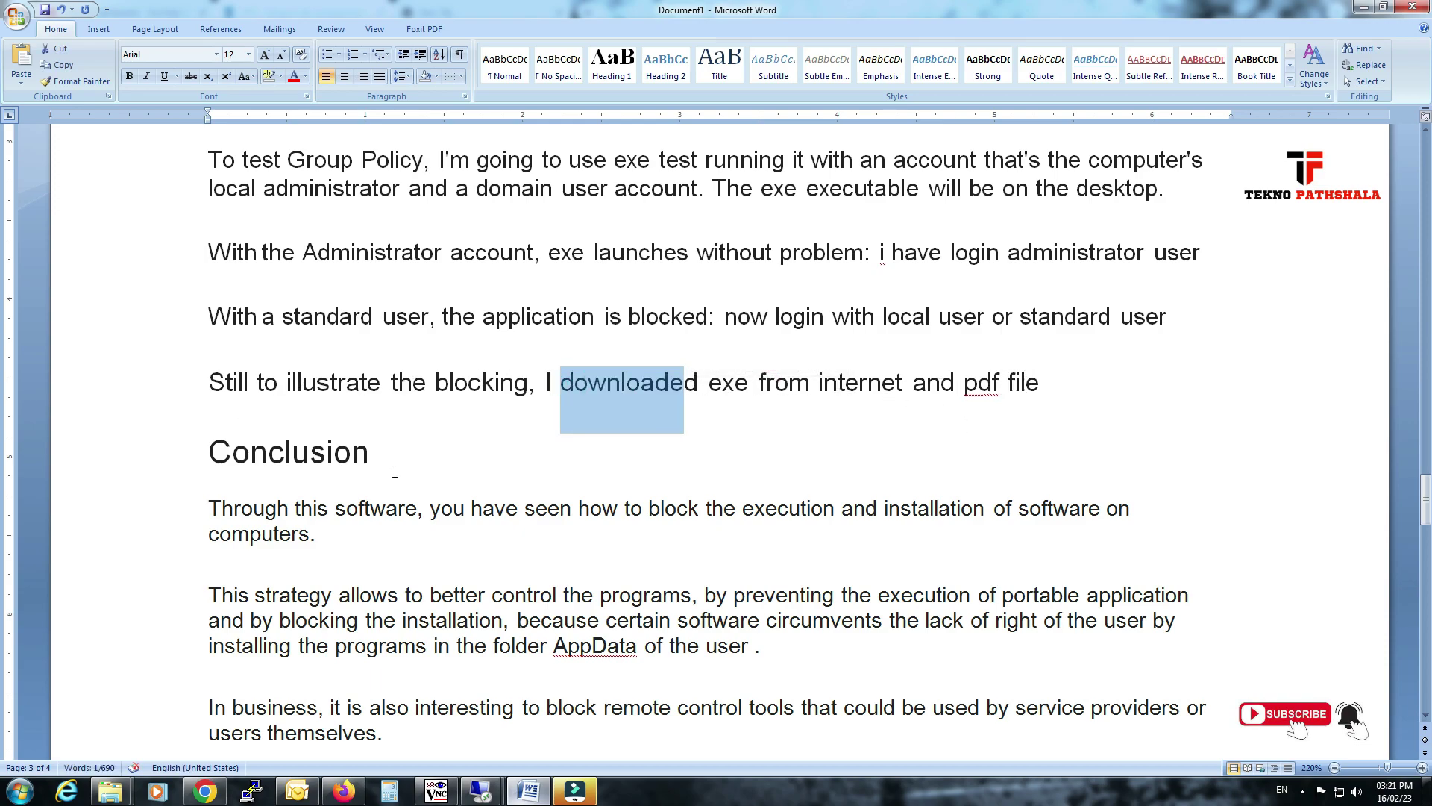
scroll(395, 472, "down", 3)
left_click_drag(210, 352, 1010, 351)
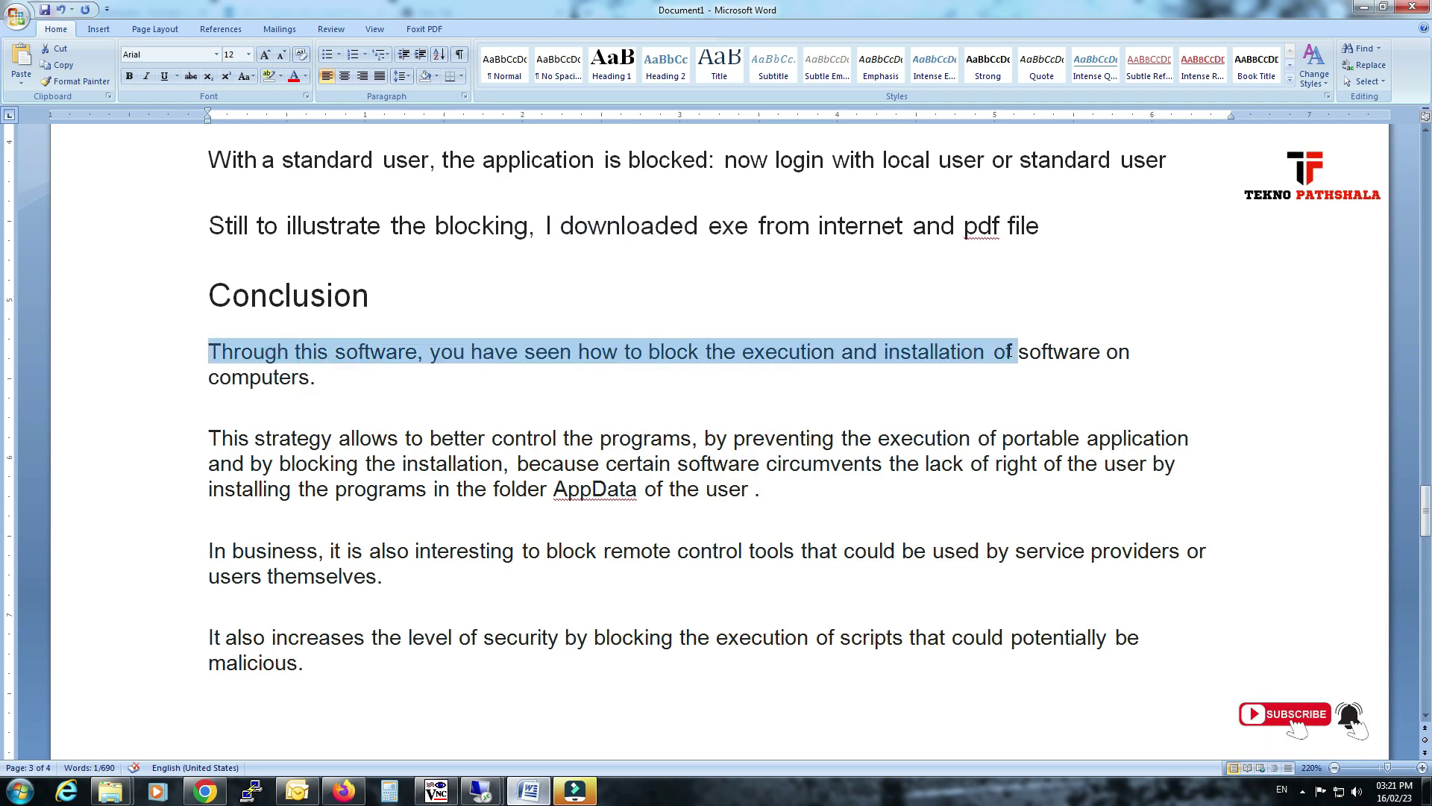
left_click(486, 388)
left_click_drag(281, 436, 593, 443)
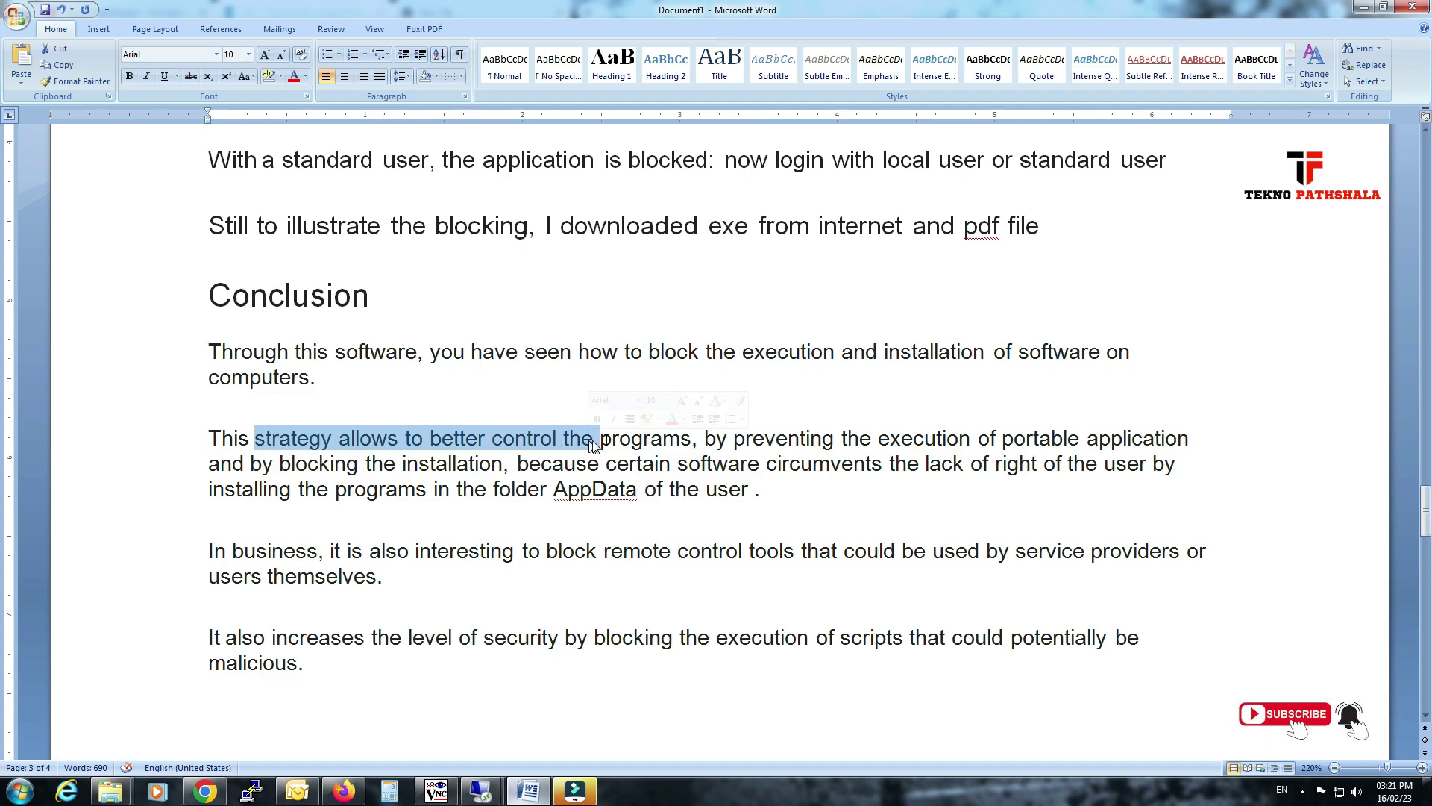
left_click(767, 429)
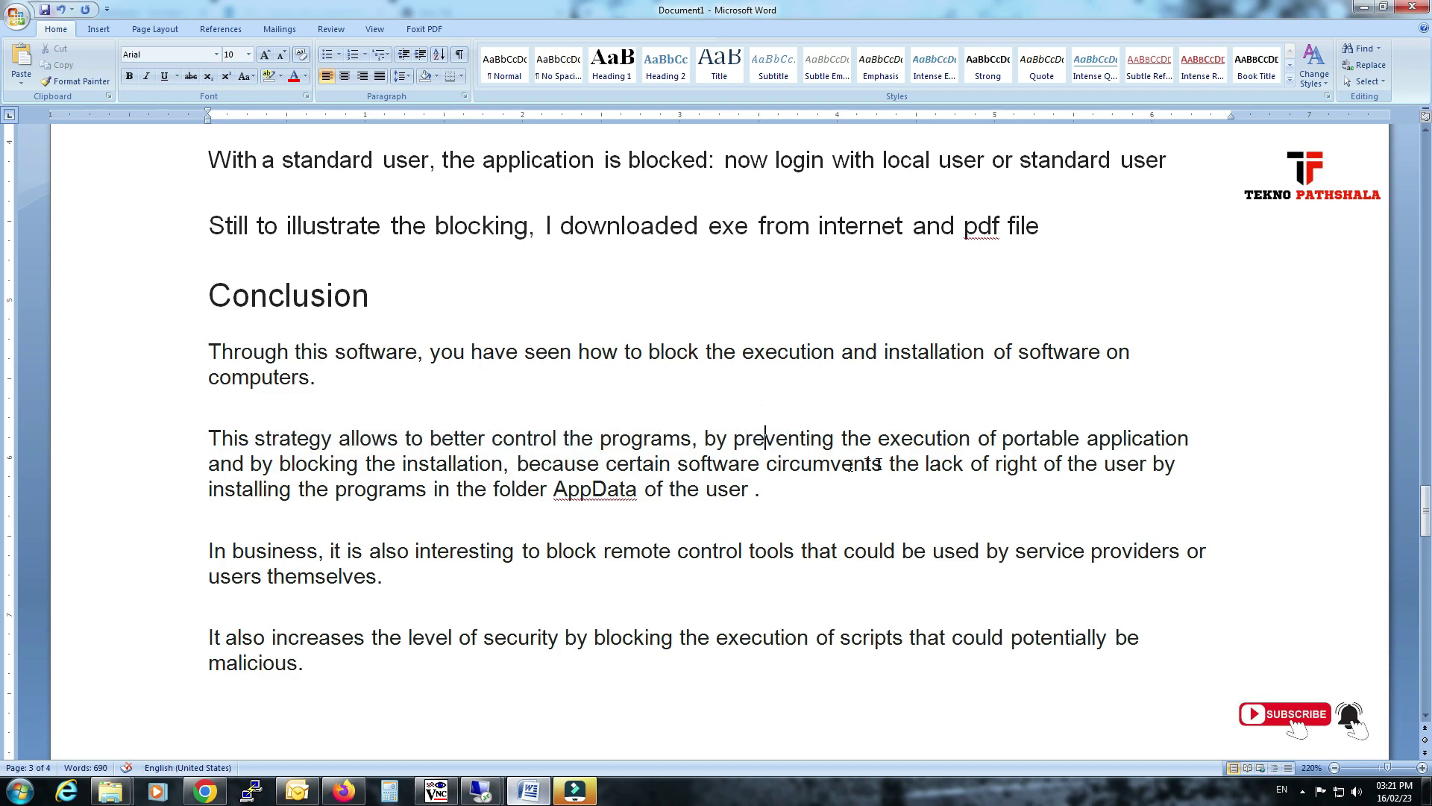
left_click_drag(809, 466, 324, 542)
scroll(324, 542, "down", 1)
left_click_drag(271, 482, 672, 484)
left_click(674, 478)
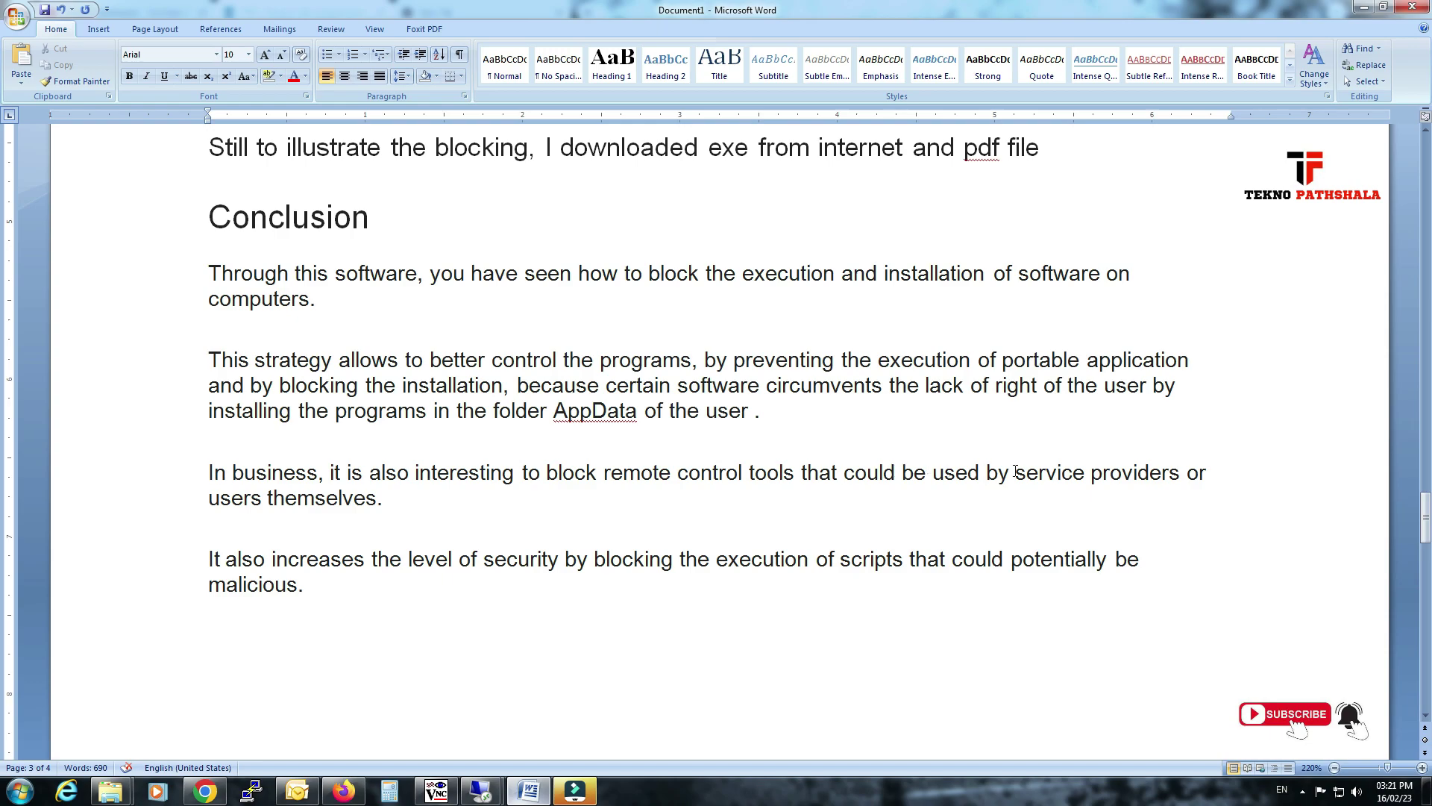
left_click_drag(228, 556, 428, 579)
left_click(674, 556)
scroll(731, 530, "up", 3)
scroll(727, 523, "down", 6)
left_click(711, 468)
Add the closing lines 'thanks for watching' and 'please do subscribe my youtube channel' after the Conclusion.
key("Return")
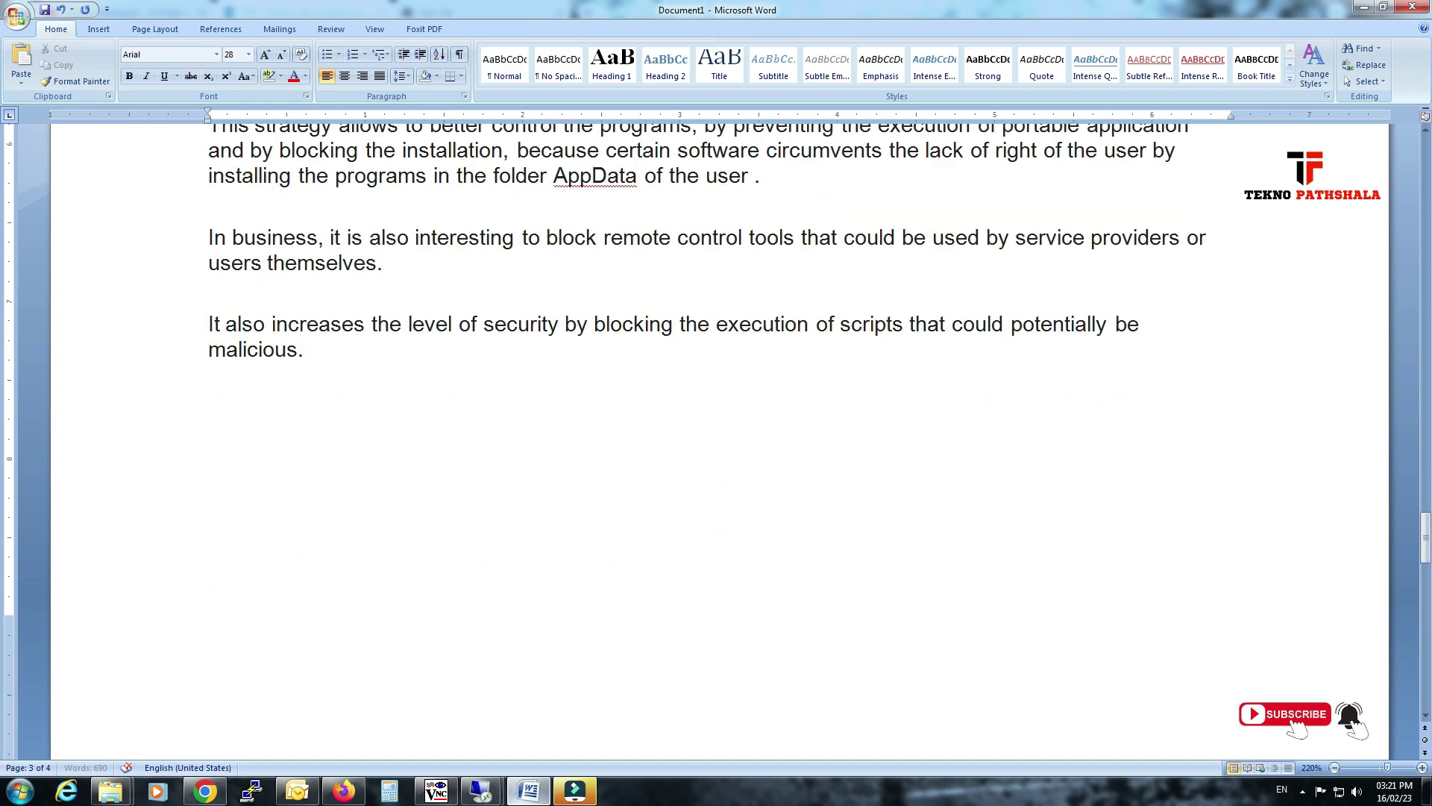
type("thank")
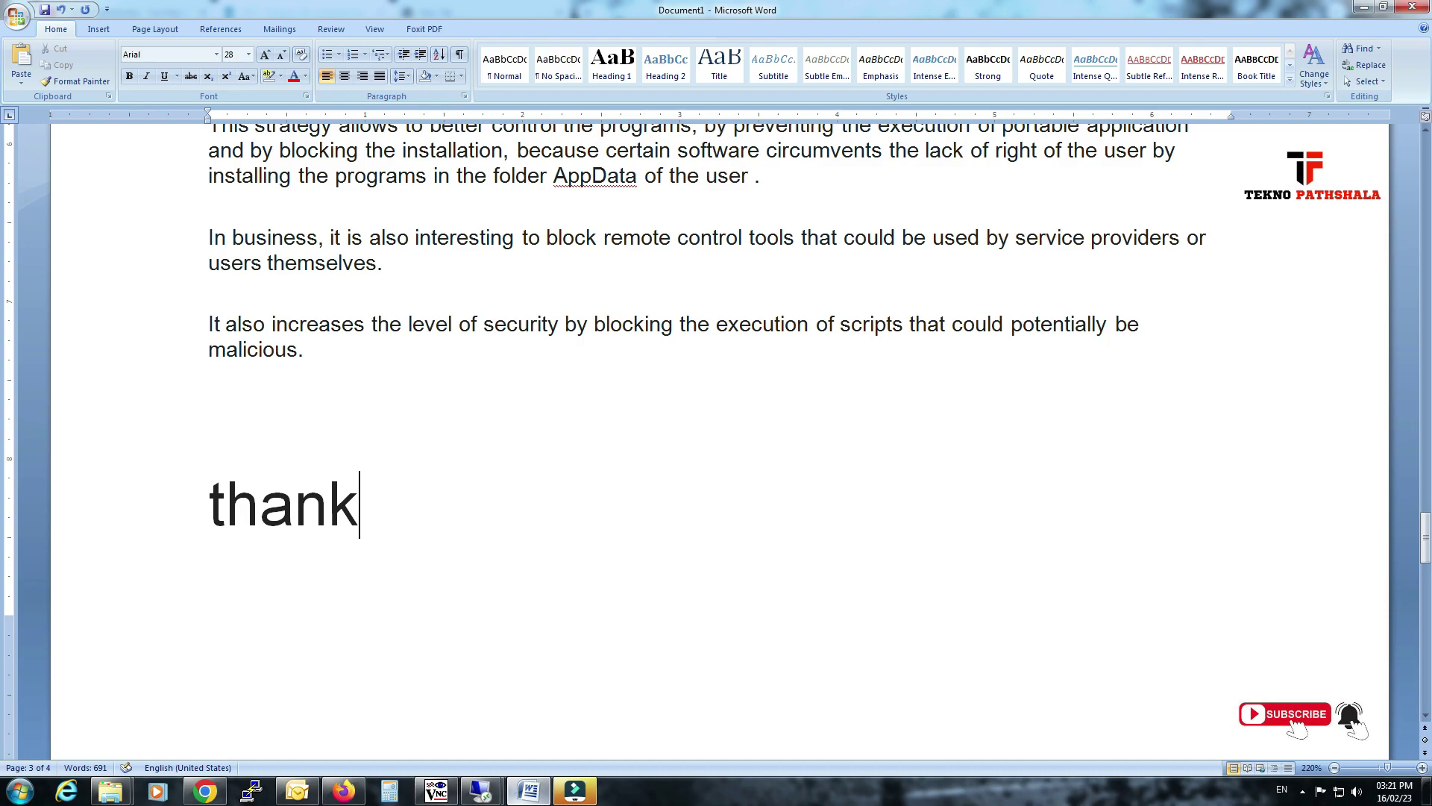
type("s for watching")
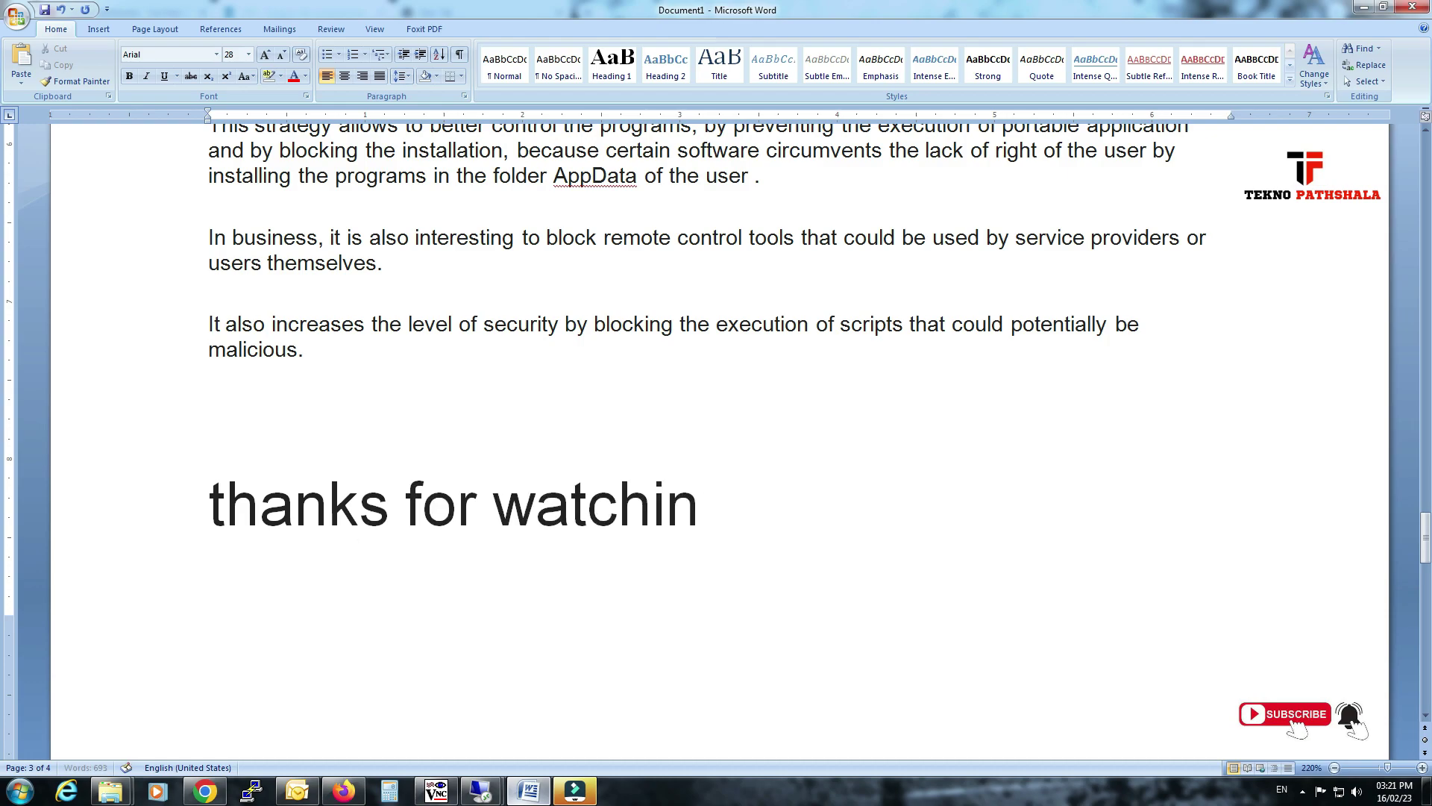
key("Return")
key("Return")
type("p")
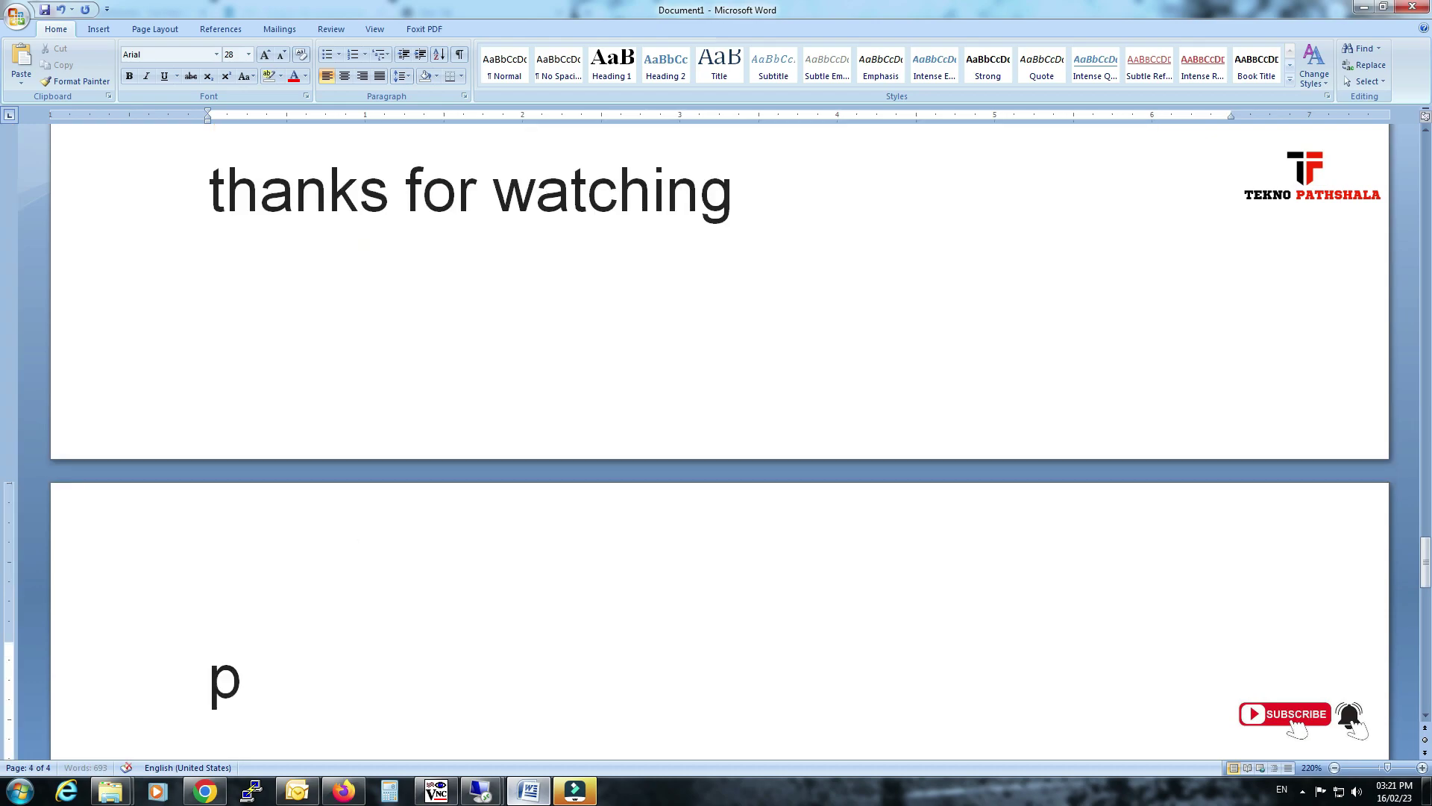
type("lease do s")
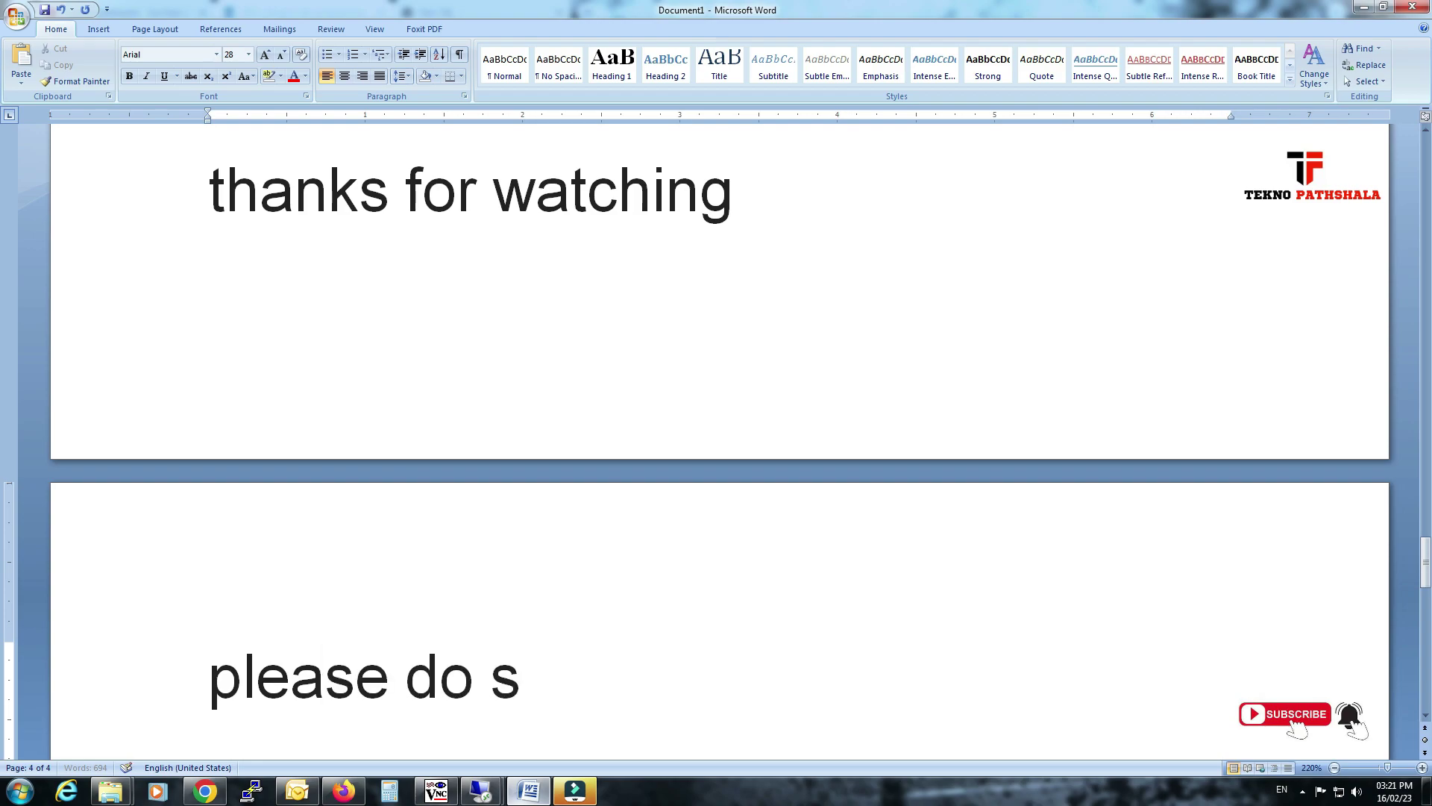
type("ubscribe")
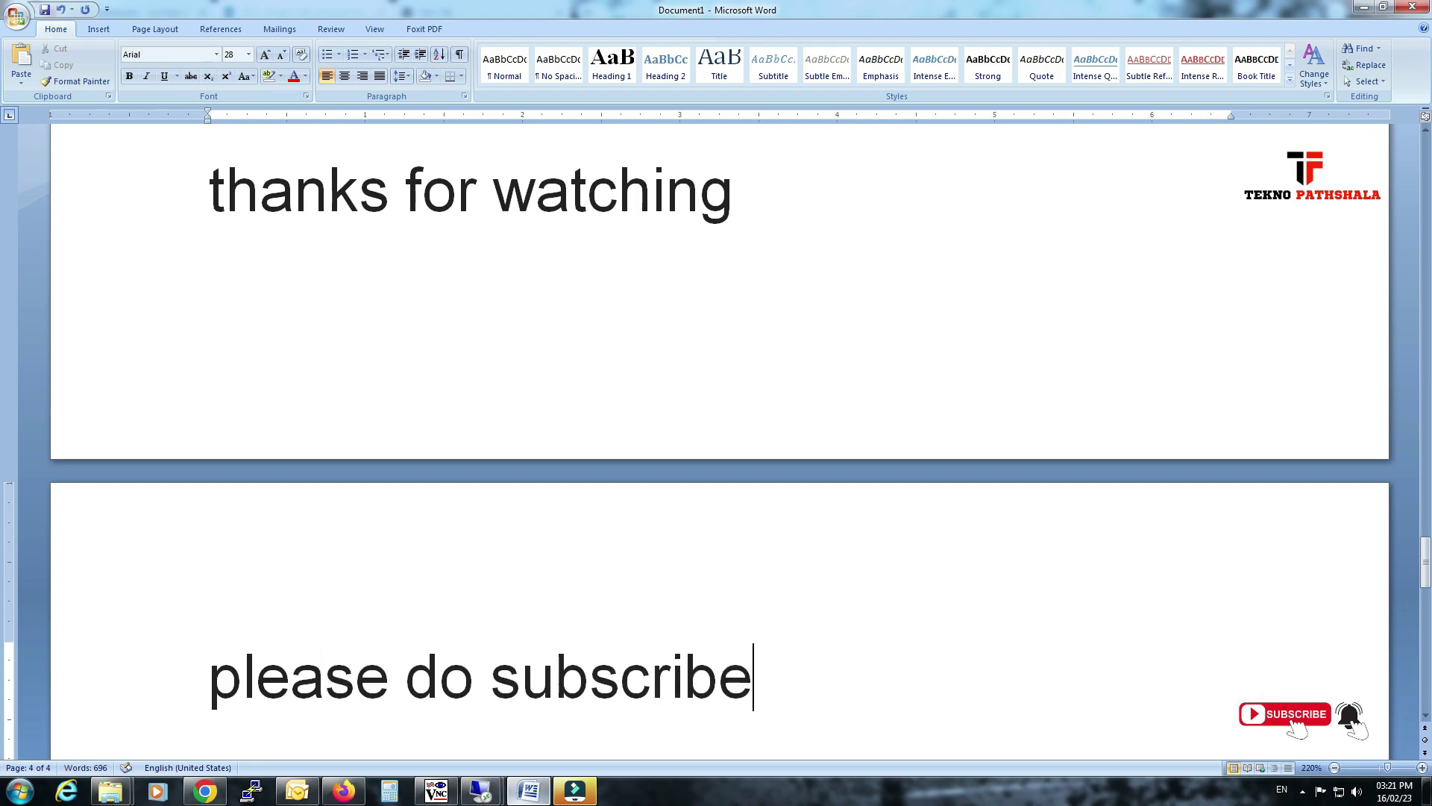
type(" my ")
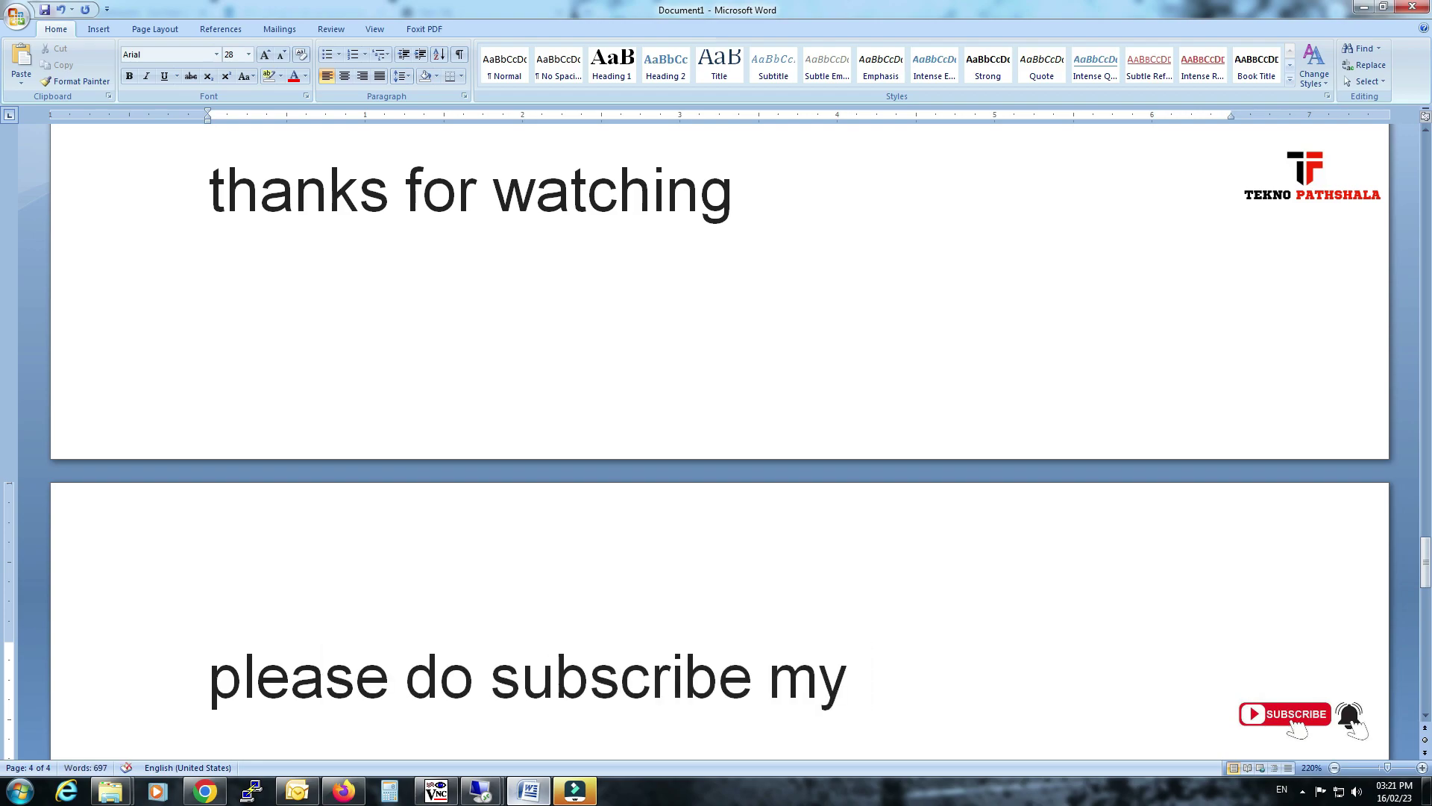
type("youtube channel")
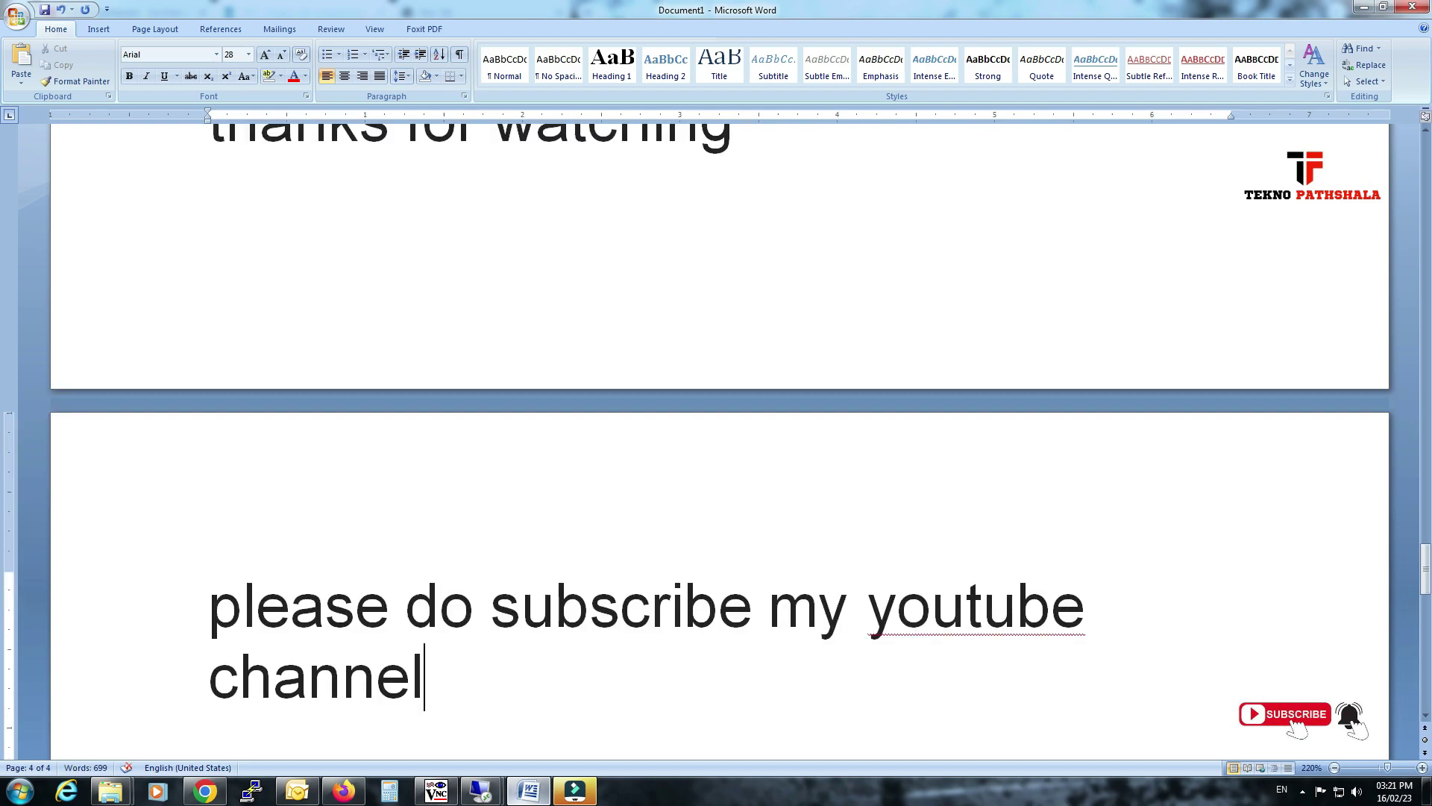